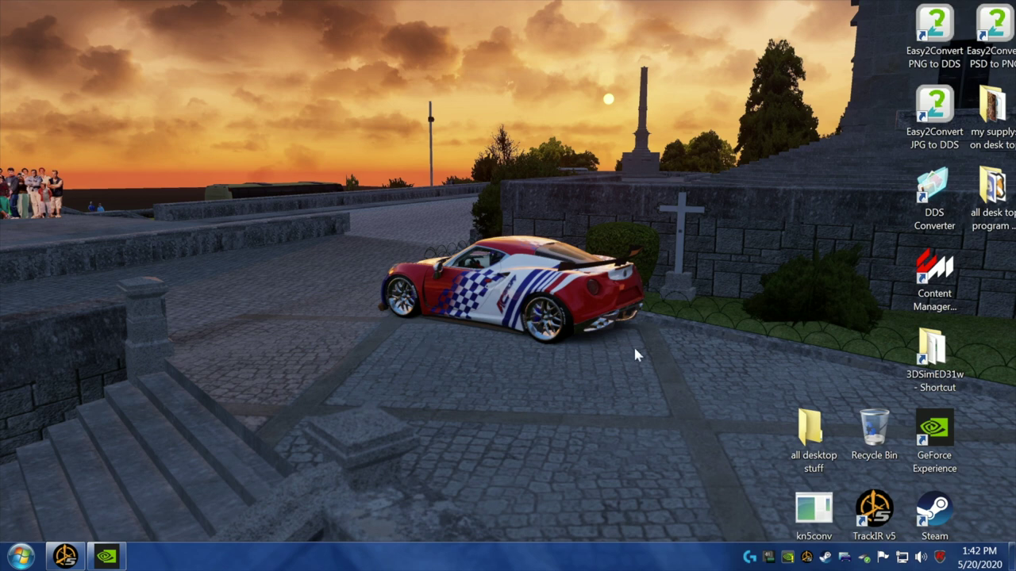
# - Look through the "all desktop stuff" folder on the desktop and close its window
pyautogui.doubleClick(808, 428)
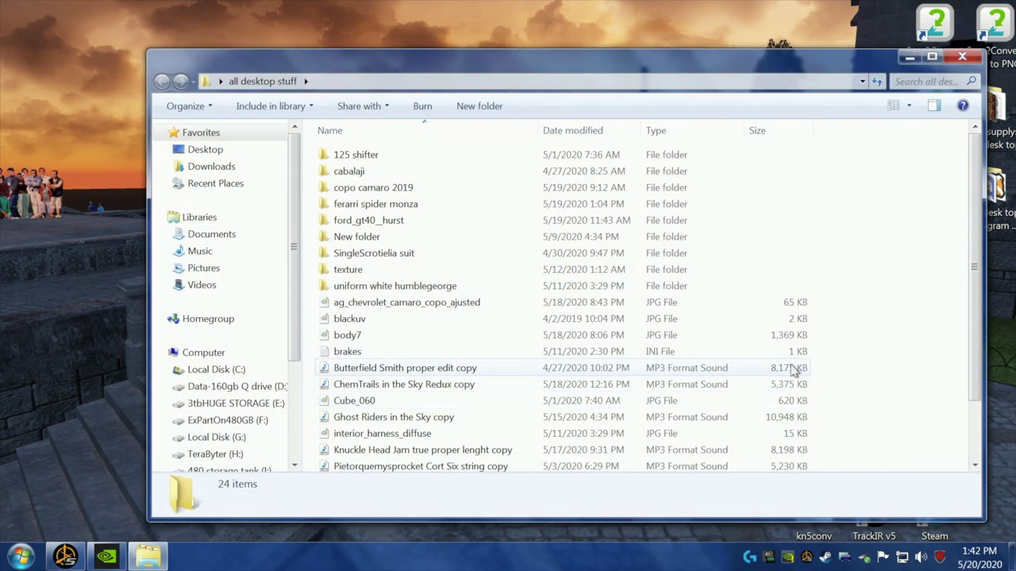
pyautogui.scroll(-2, 879, 252)
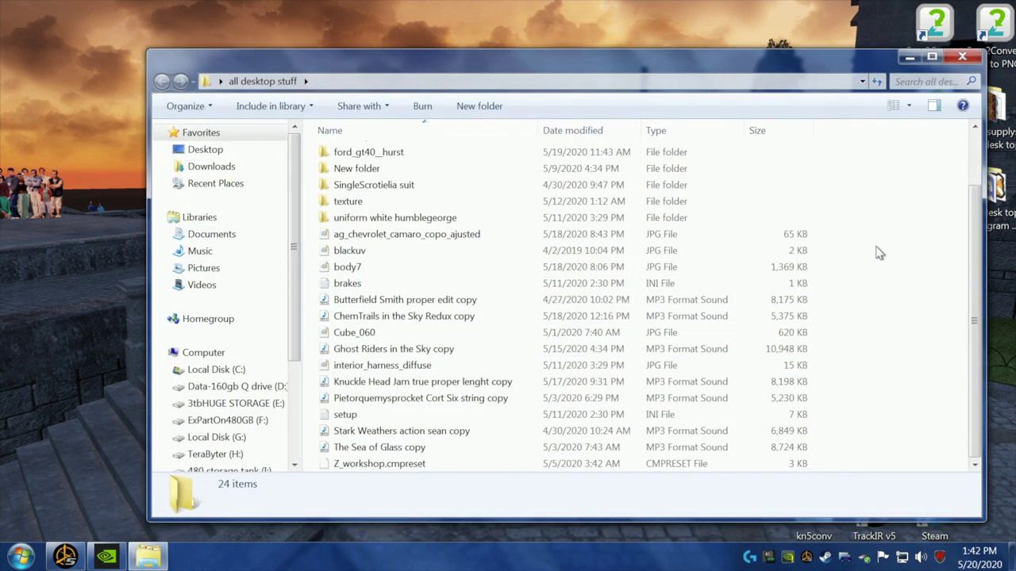
pyautogui.scroll(2, 879, 252)
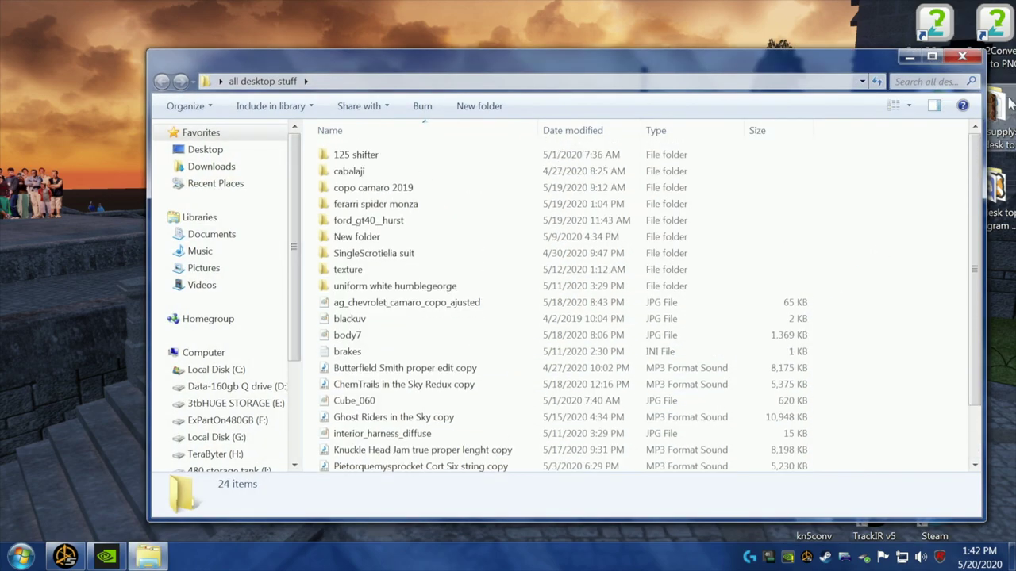
pyautogui.click(963, 59)
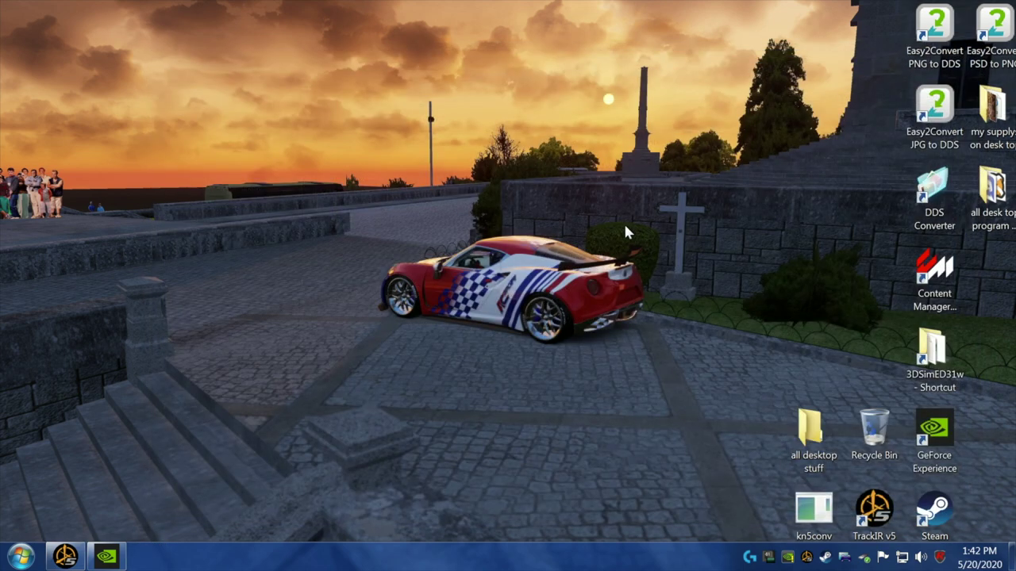
# - Open the WILLIAMS IMPALA SS folder inside AAA-mods on the Large (N:) drive
pyautogui.click(12, 562)
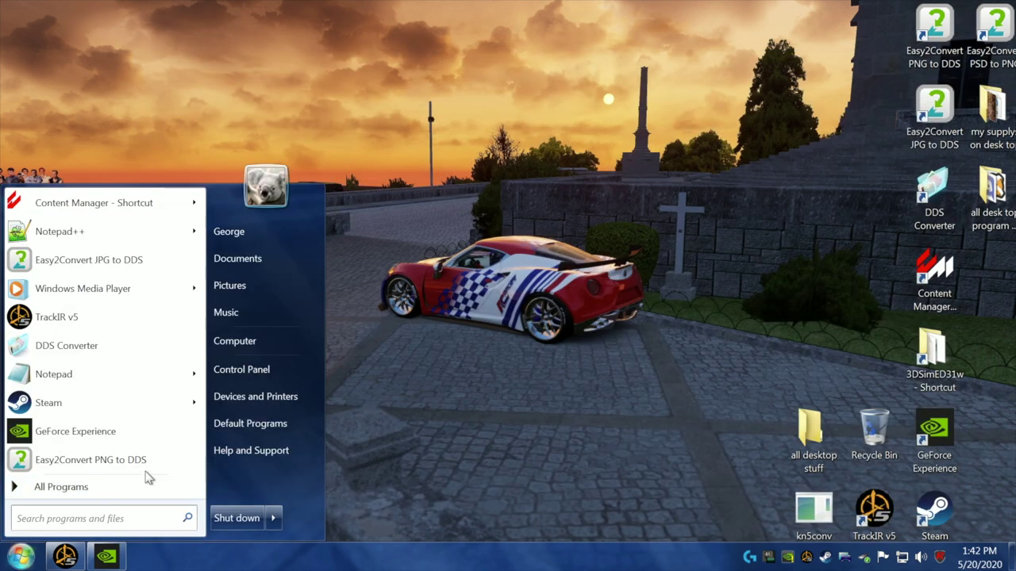
pyautogui.click(237, 342)
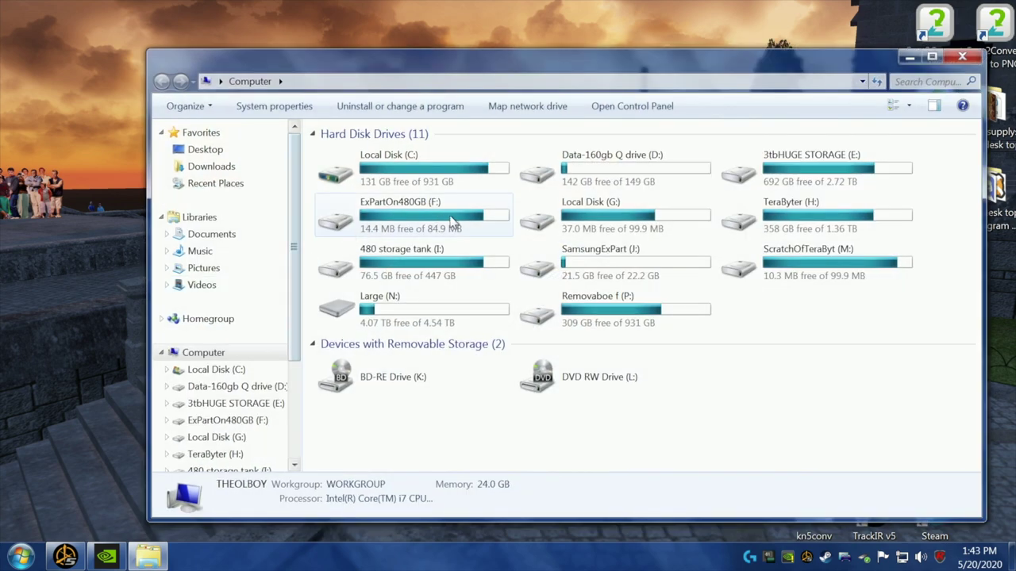
pyautogui.doubleClick(405, 320)
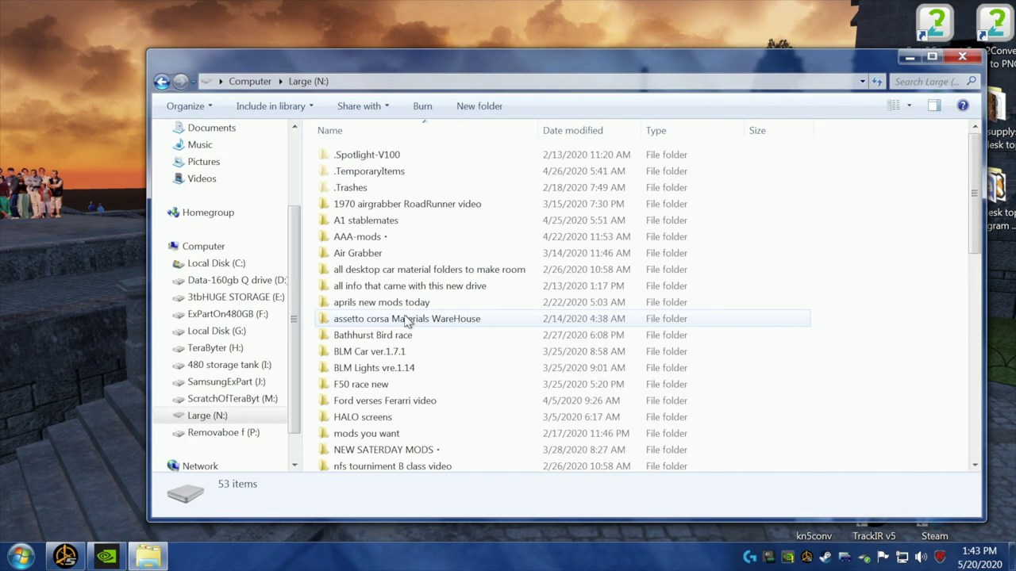
pyautogui.doubleClick(373, 236)
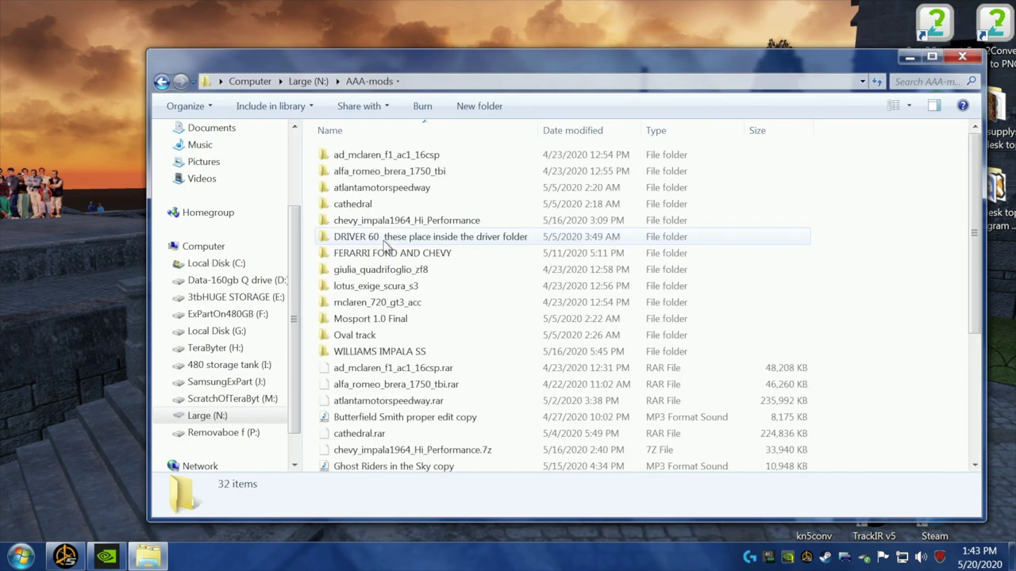
pyautogui.doubleClick(378, 353)
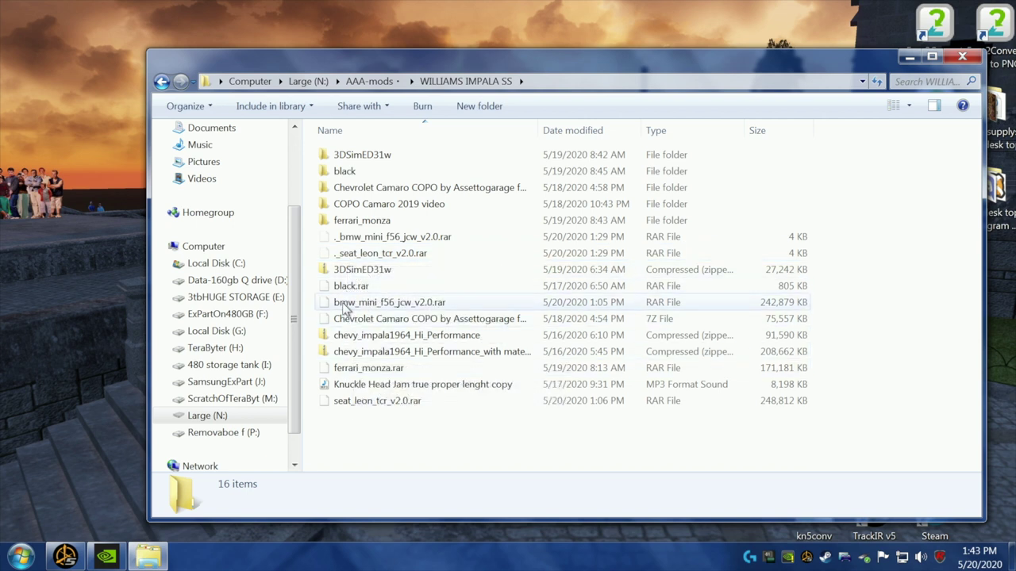
# - Extract bmw_mini_f56_jcw_v2.0.rar with 7-Zip into a folder of the same name
pyautogui.click(345, 308)
pyautogui.rightClick(343, 304)
pyautogui.moveTo(367, 342)
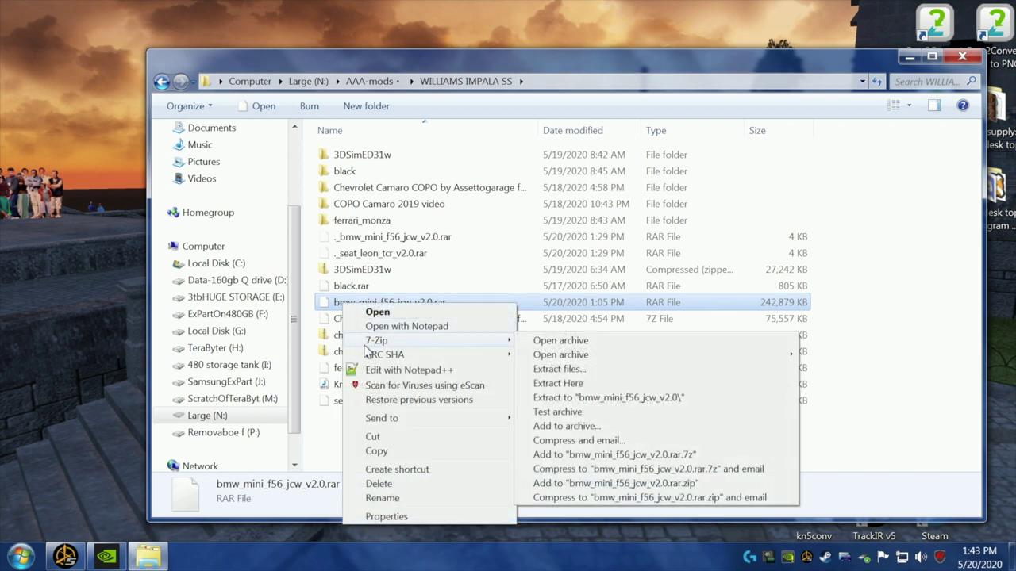
pyautogui.click(600, 400)
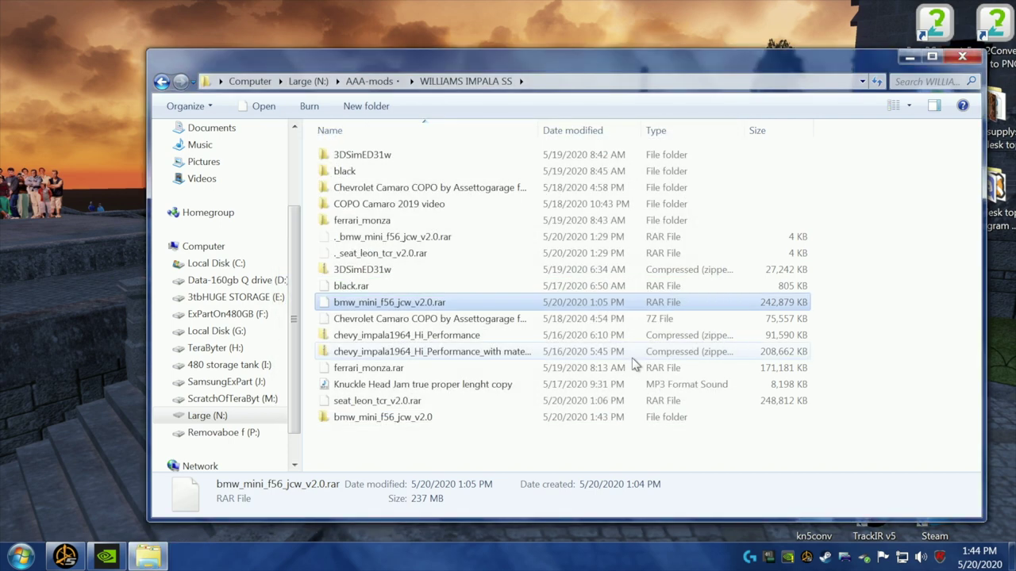
# - Examine the flames textures inside the extracted bmw_mini_f56_jcw mod folder, shown as extra large icons
pyautogui.doubleClick(331, 426)
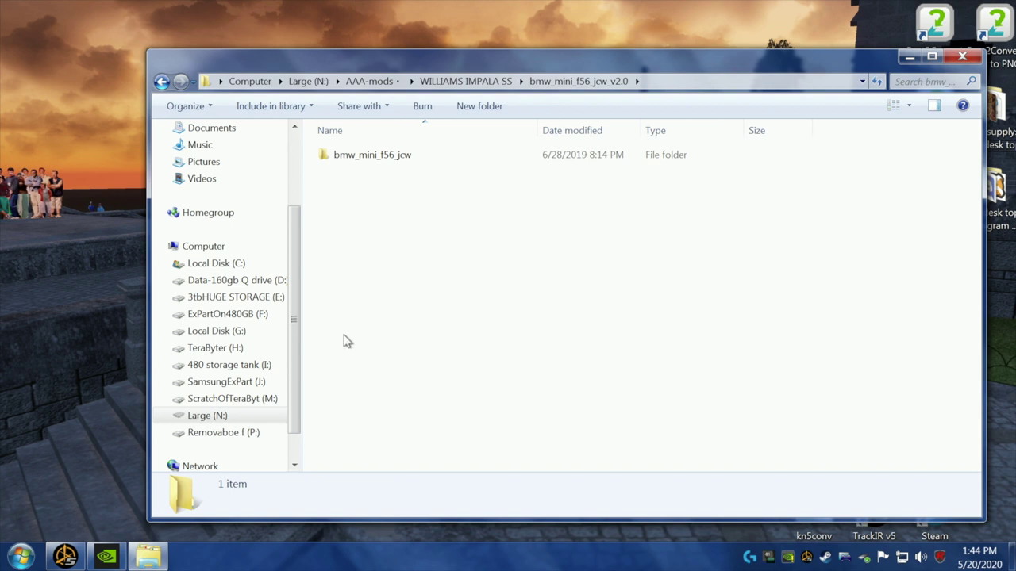
pyautogui.doubleClick(349, 156)
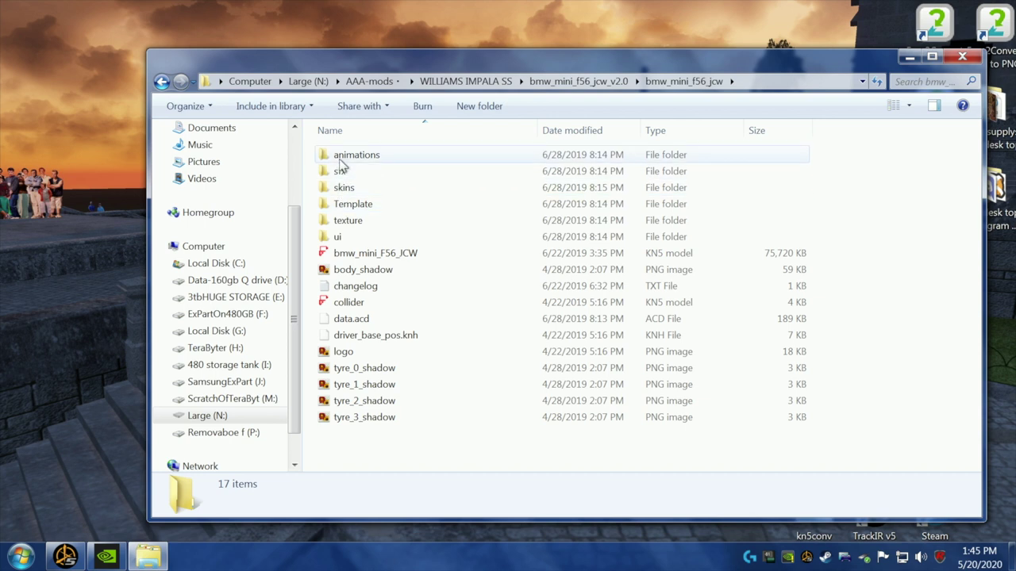
pyautogui.doubleClick(341, 221)
pyautogui.doubleClick(351, 162)
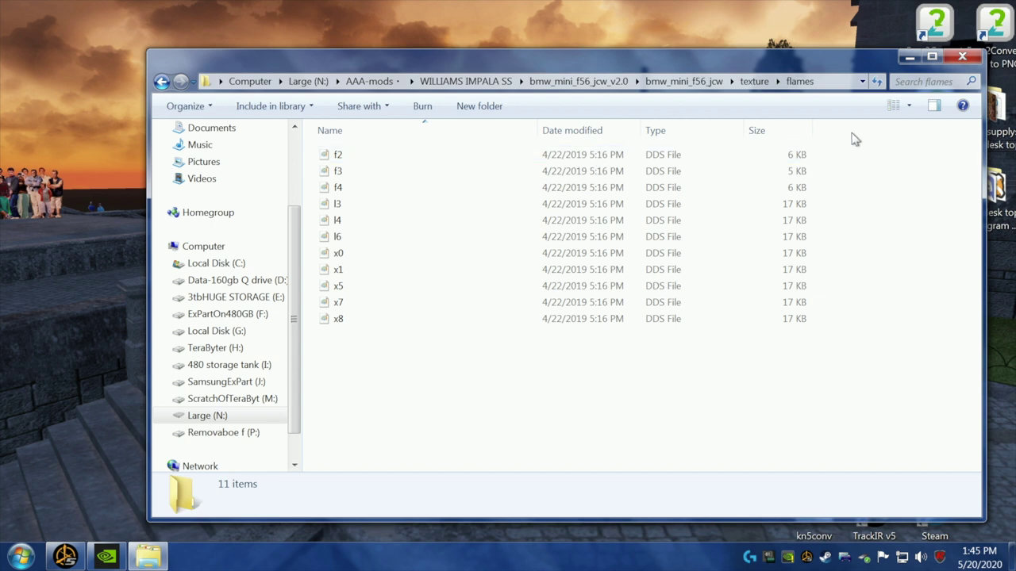
pyautogui.click(911, 107)
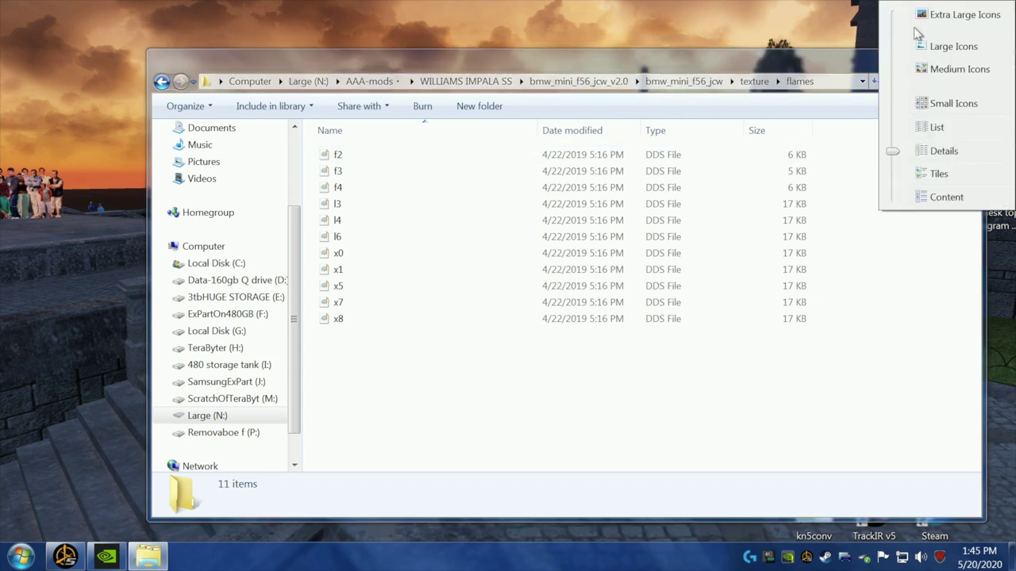
pyautogui.click(922, 16)
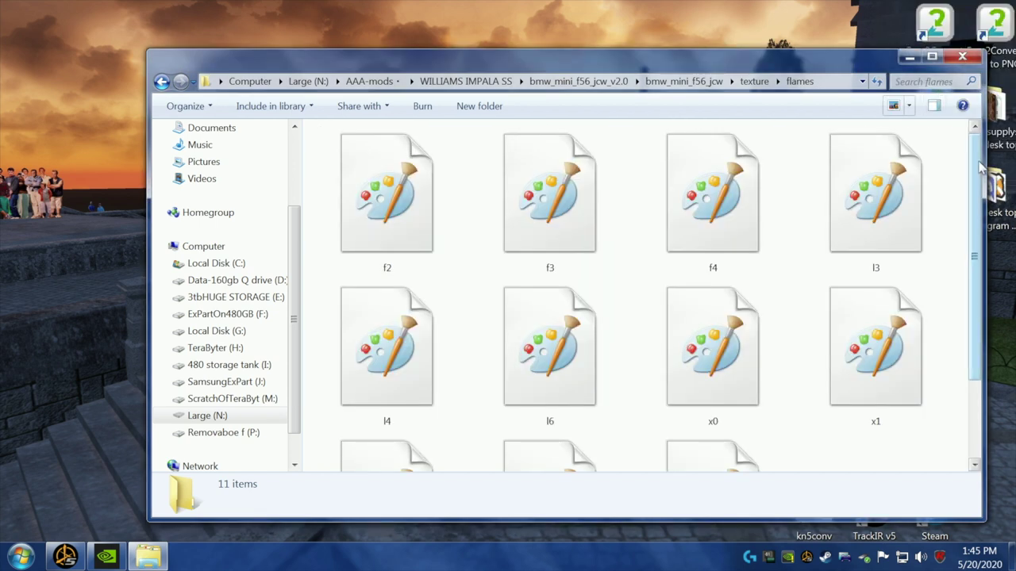
pyautogui.scroll(-2, 957, 294)
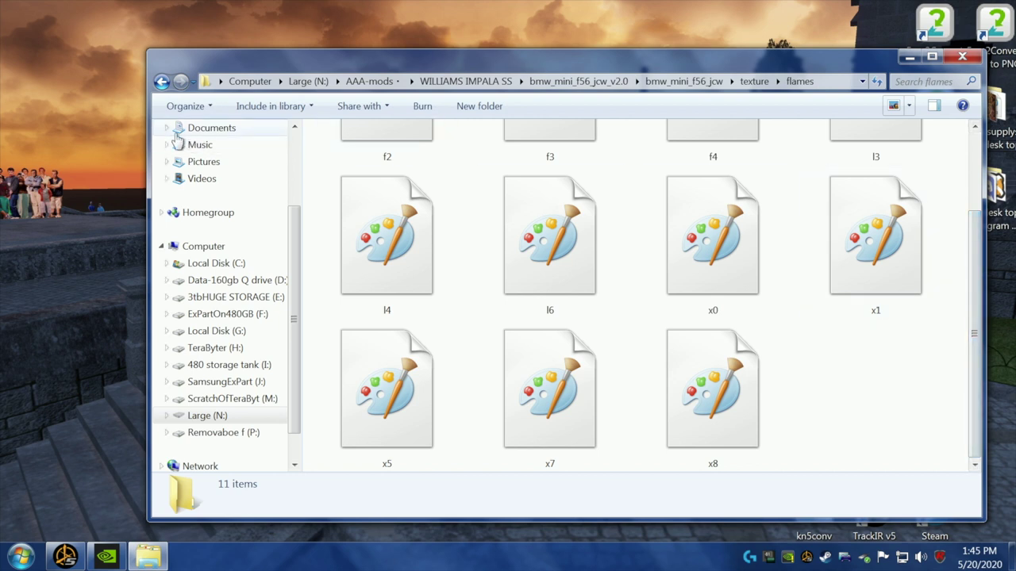
# - Return to the bmw_mini_f56_jcw_v2.0 folder, then narrow its window and move it aside to make room for a second one
pyautogui.click(161, 82)
pyautogui.click(162, 82)
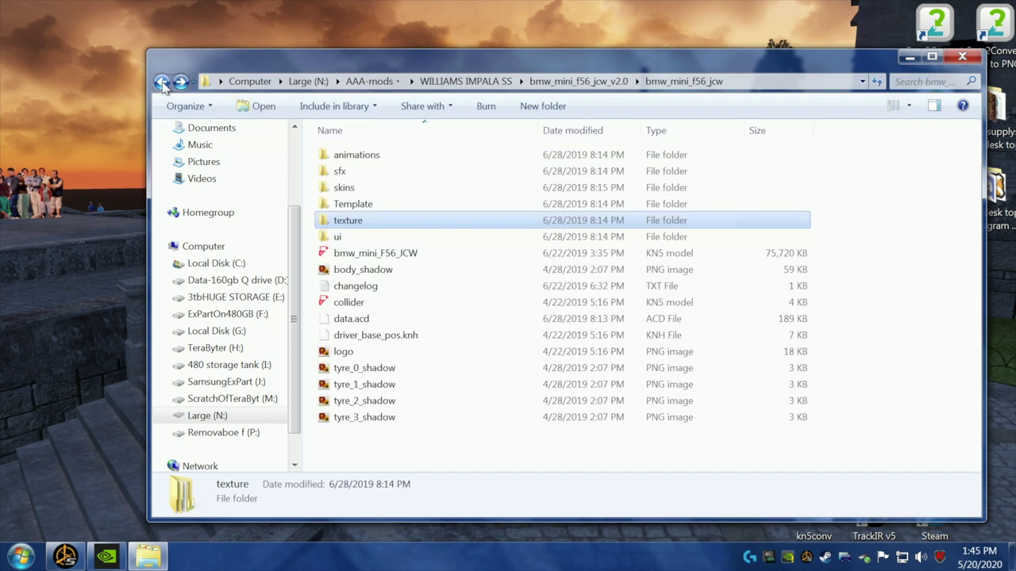
pyautogui.click(161, 81)
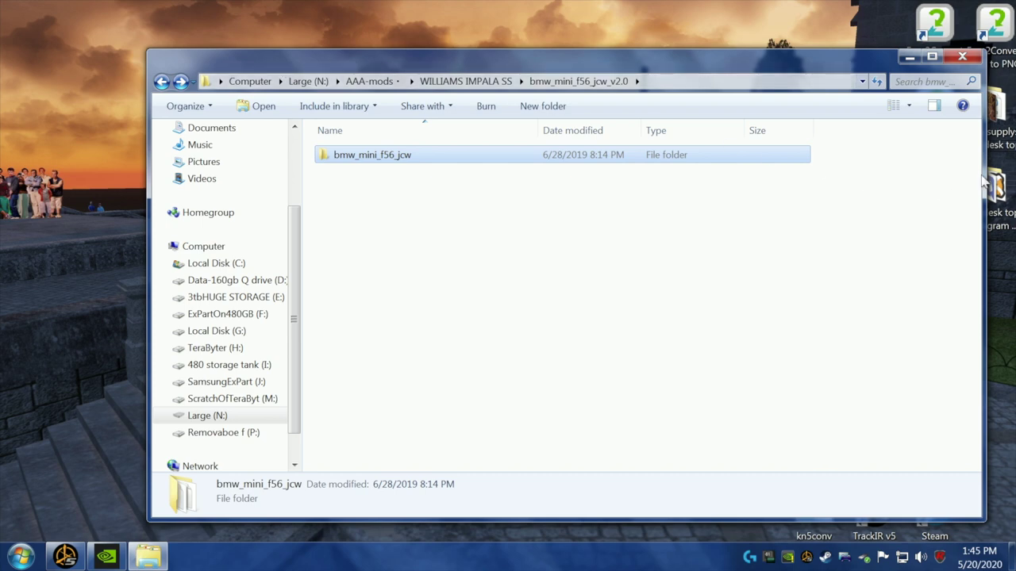
pyautogui.moveTo(981, 171); pyautogui.dragTo(659, 220)
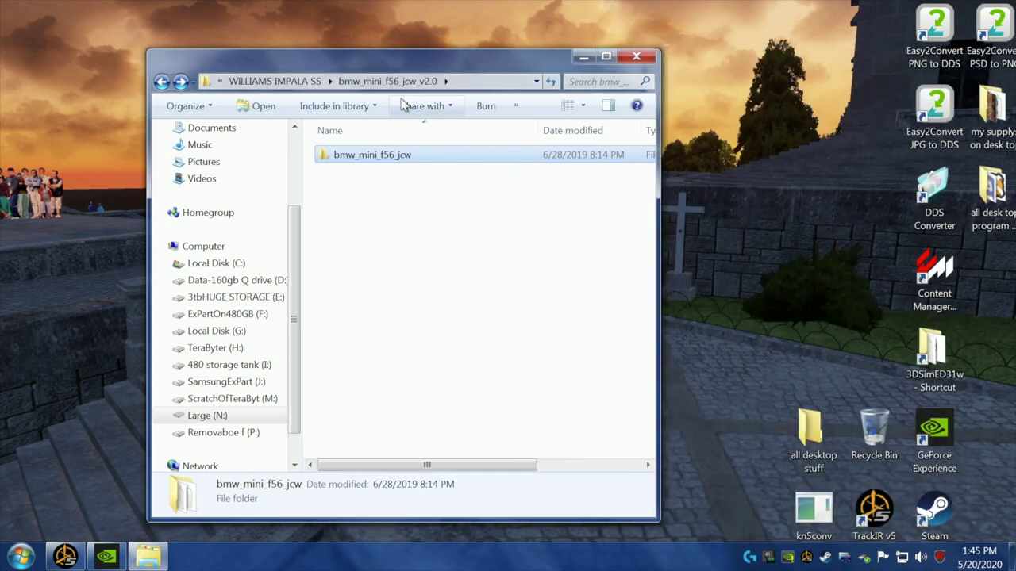
pyautogui.moveTo(365, 61); pyautogui.dragTo(788, 61)
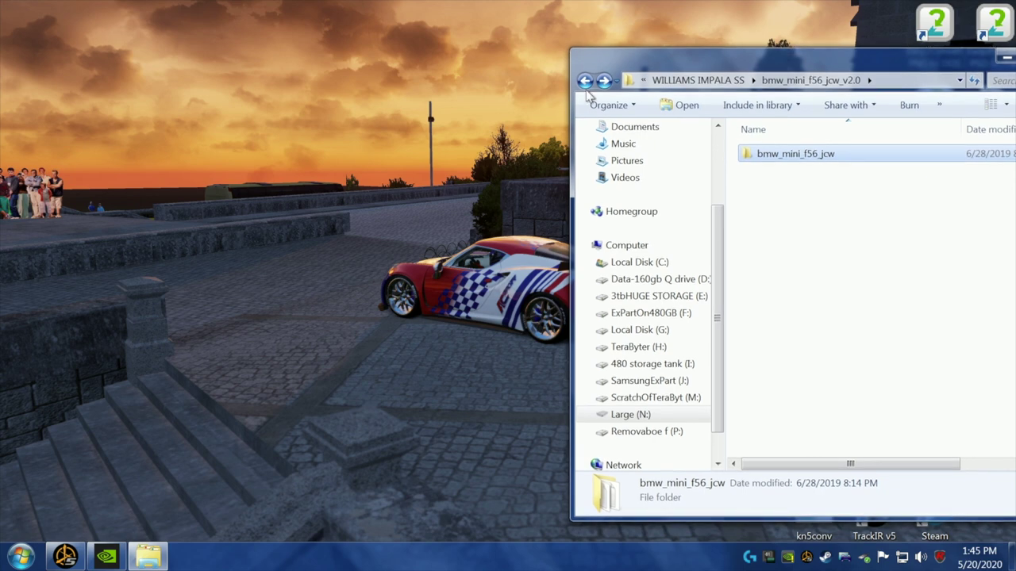
# - Open a second Explorer window on the Program Files (x86) folder of Local Disk (C:)
pyautogui.click(21, 556)
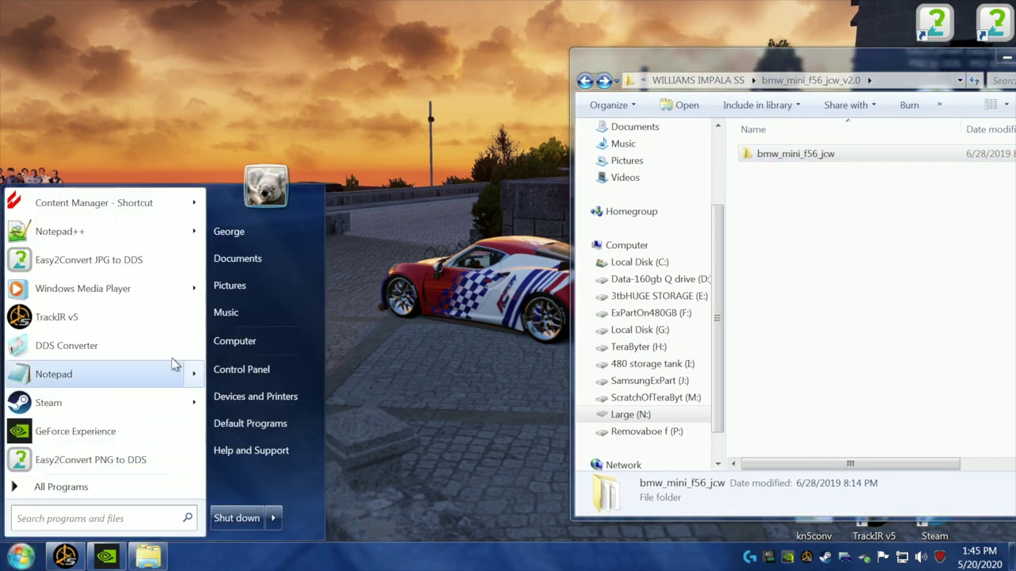
pyautogui.click(230, 341)
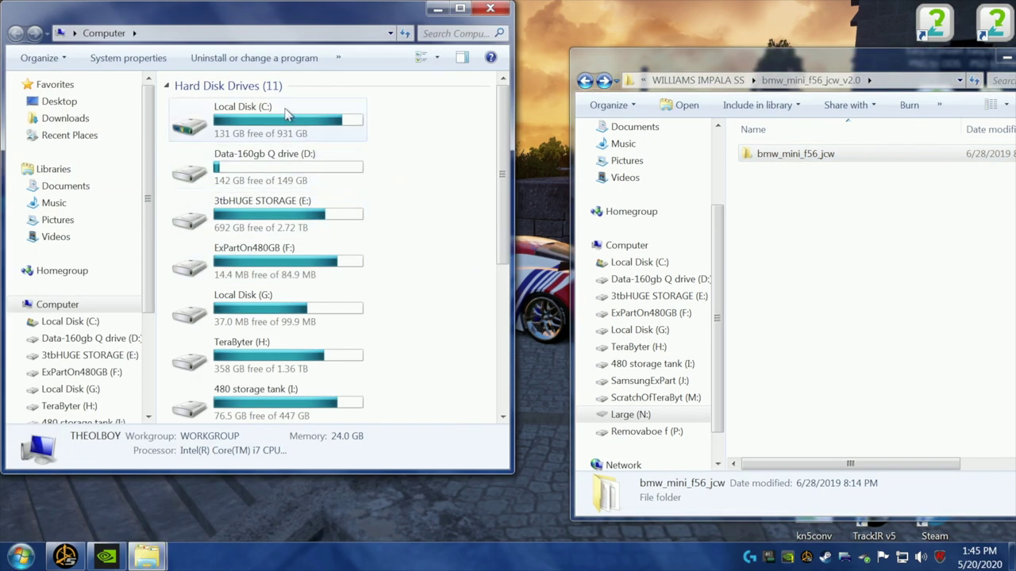
pyautogui.click(285, 115)
pyautogui.doubleClick(286, 115)
pyautogui.click(202, 355)
pyautogui.doubleClick(203, 356)
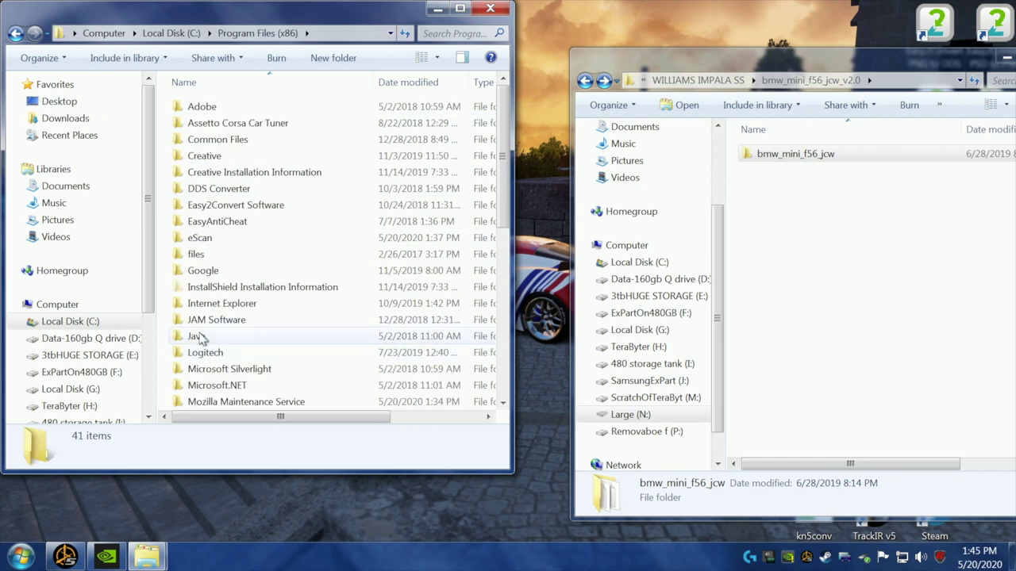
# - Go to the Assetto Corsa content folder under Steam\steamapps\common\assettocorsa
pyautogui.scroll(-5, 205, 356)
pyautogui.doubleClick(203, 322)
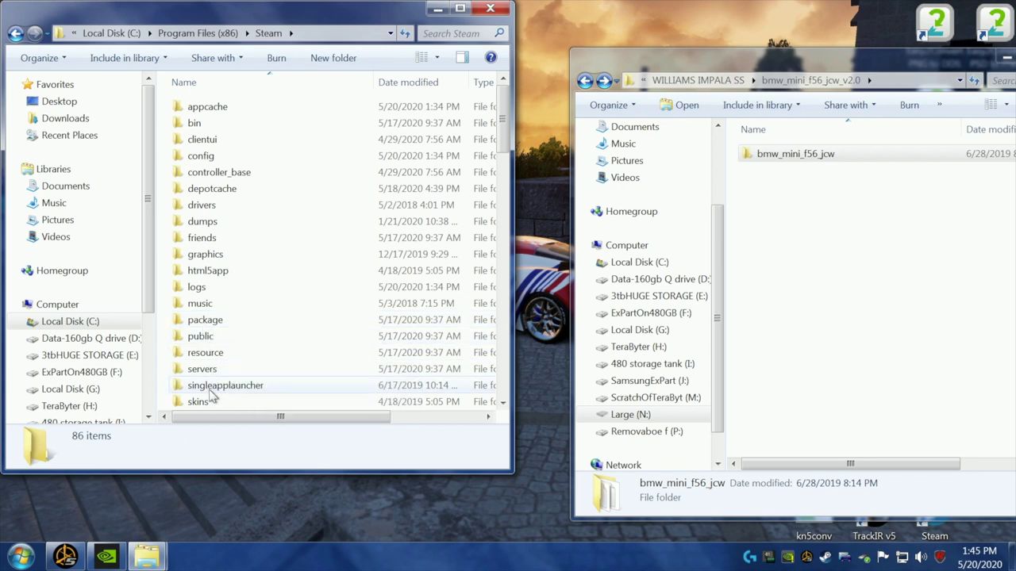
pyautogui.scroll(-3, 213, 398)
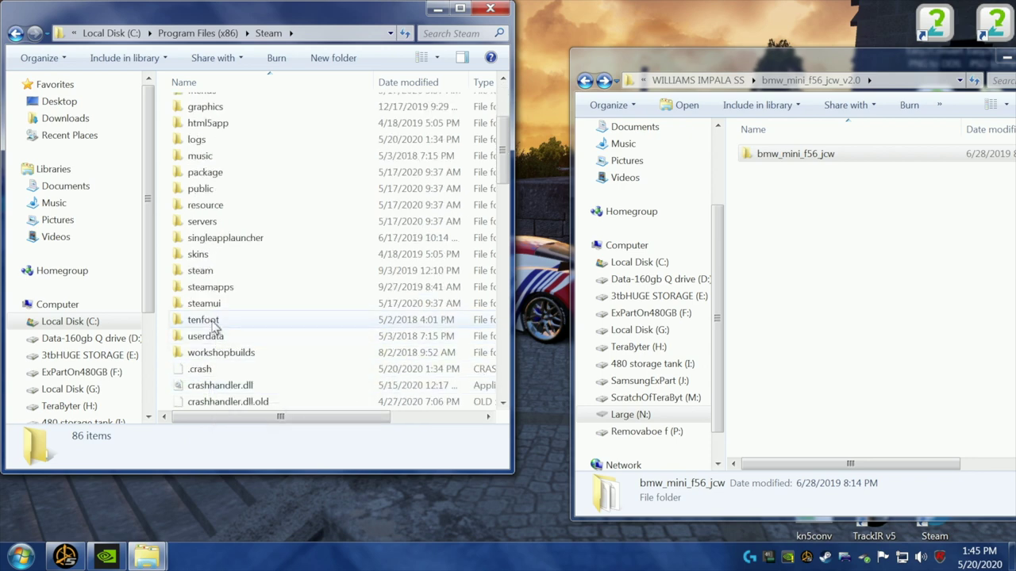
pyautogui.doubleClick(211, 287)
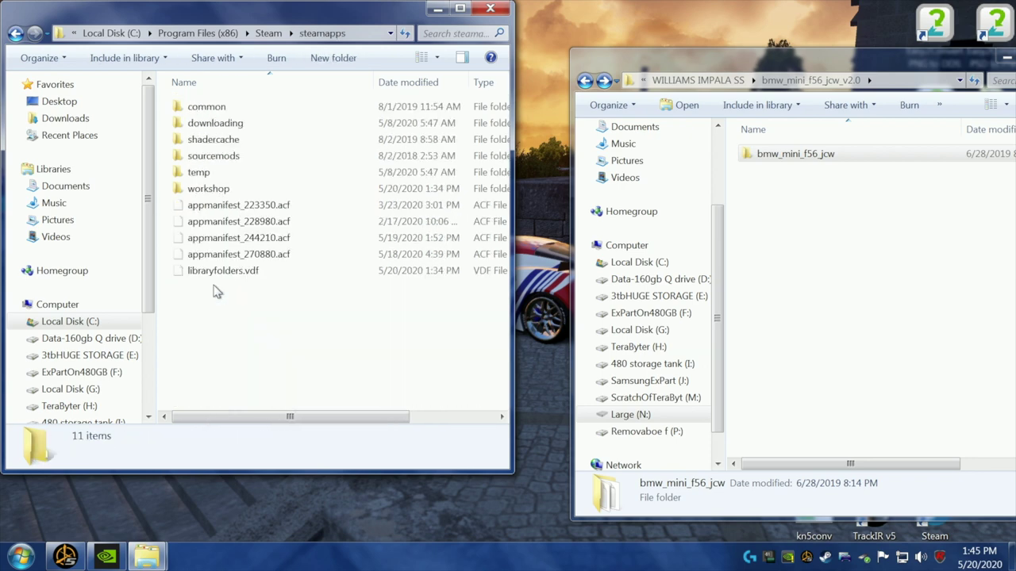
pyautogui.doubleClick(208, 108)
pyautogui.doubleClick(207, 123)
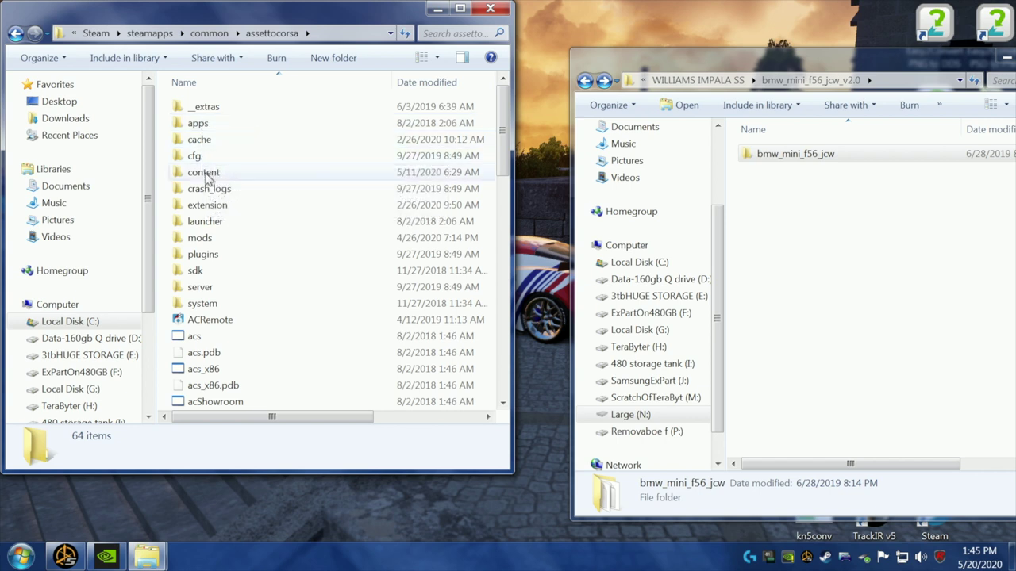
pyautogui.doubleClick(205, 173)
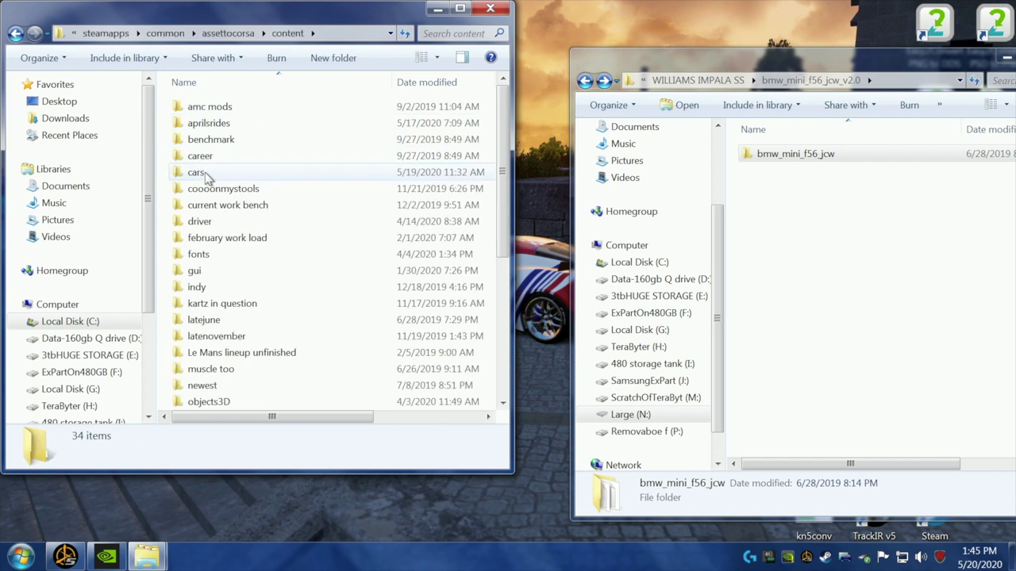
# - Select the cars folder and review the other folders inside content
pyautogui.click(210, 175)
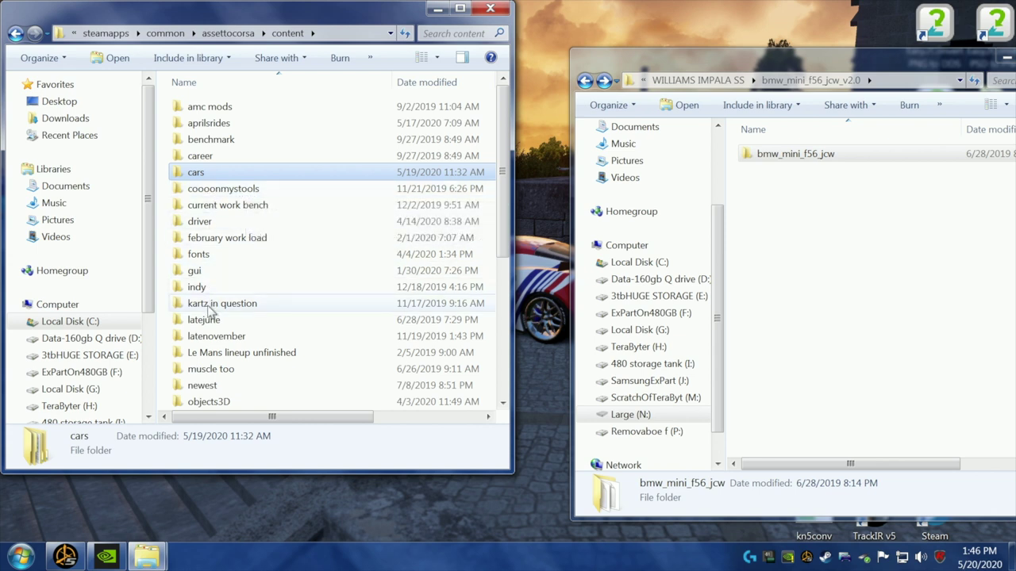
pyautogui.scroll(-1, 216, 353)
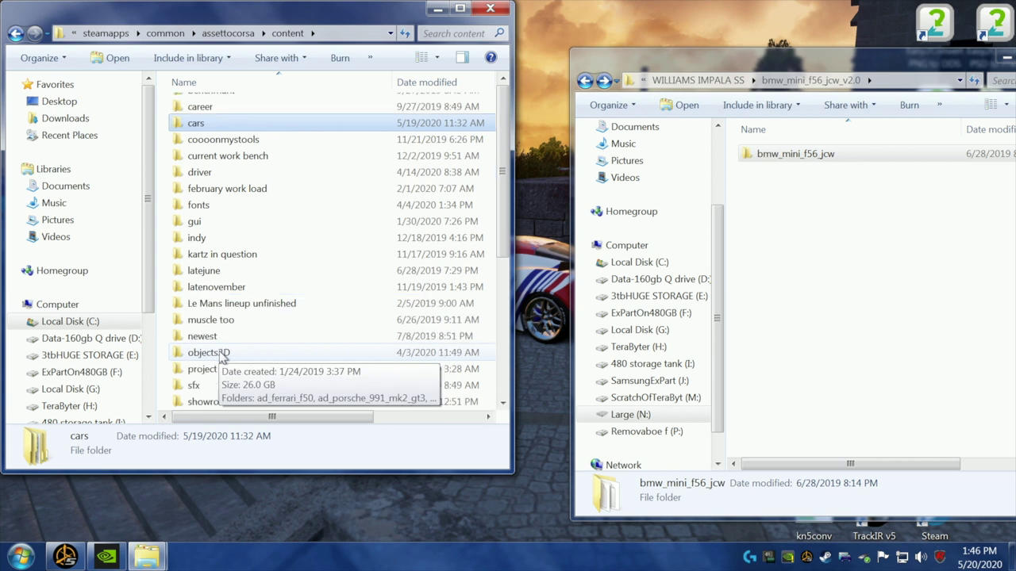
pyautogui.scroll(-2, 221, 355)
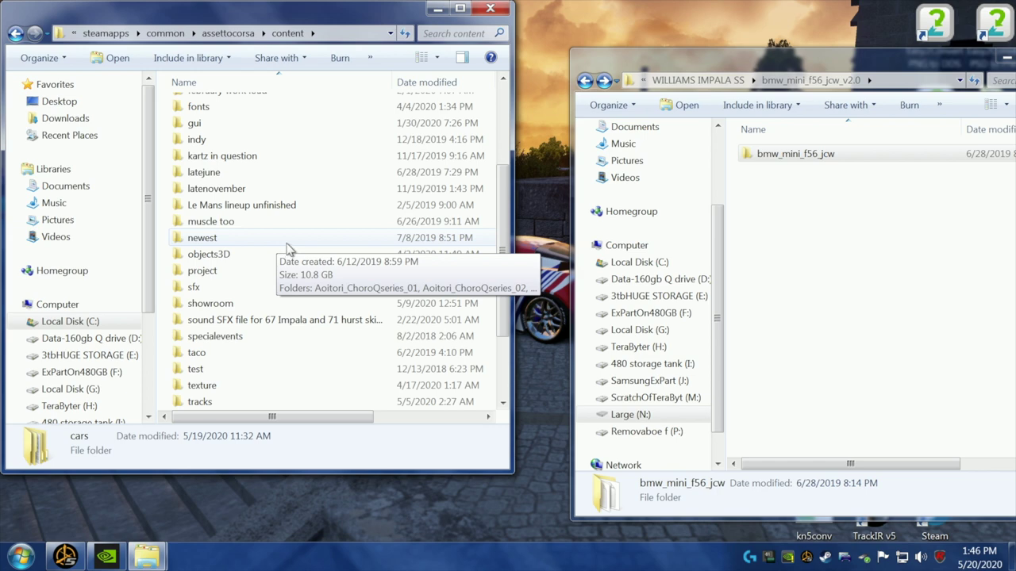
pyautogui.scroll(3, 290, 249)
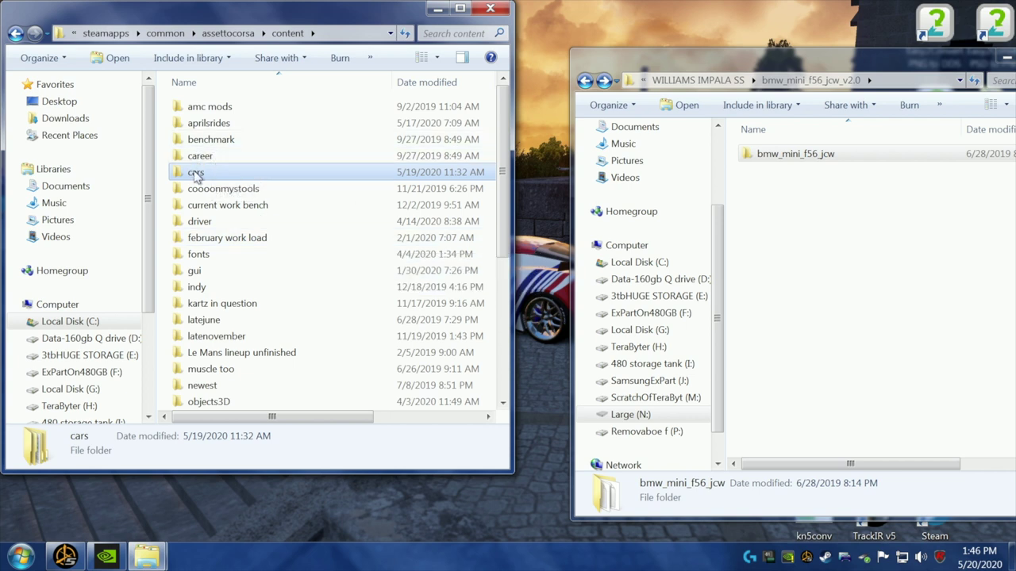
# - Open the driver folder inside content and look through its driver folders and model files
pyautogui.doubleClick(199, 222)
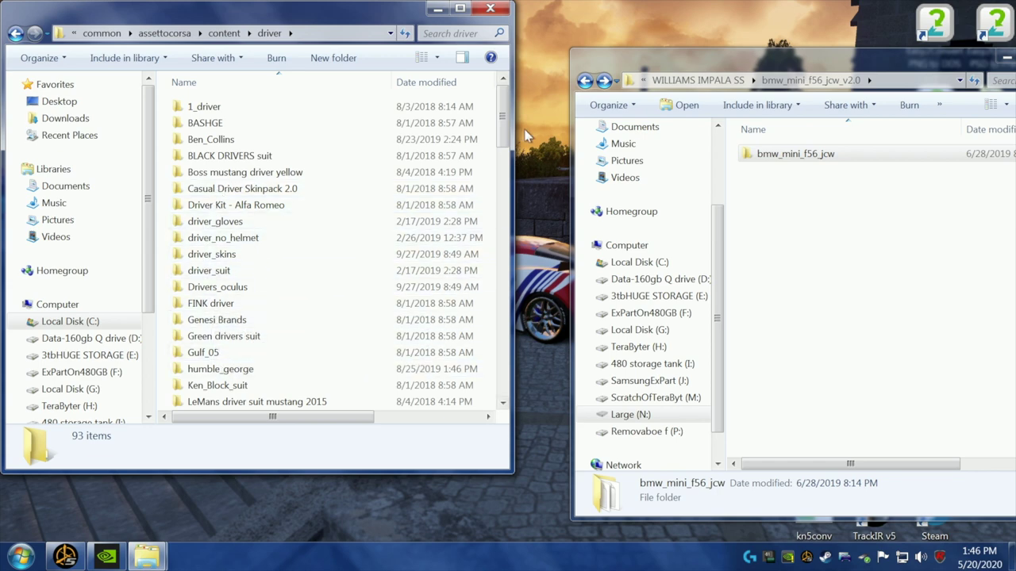
pyautogui.moveTo(503, 121); pyautogui.dragTo(502, 157)
pyautogui.scroll(-2, 333, 131)
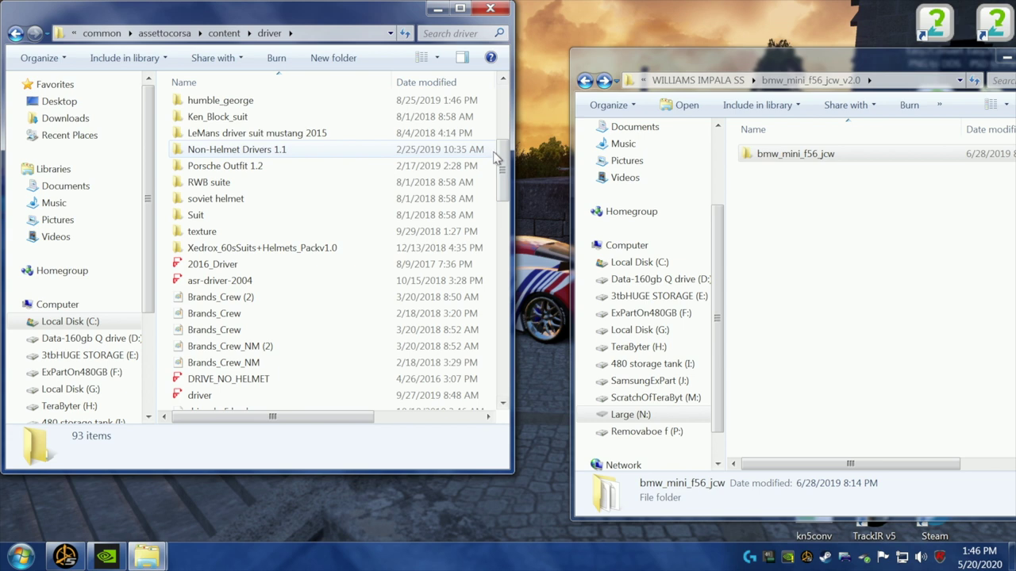
# - Look through the driver model files in the driver folder, from driver_70_B through driver_black, driver_euro and driver_fedora to driver_no_HANS
pyautogui.moveTo(495, 161); pyautogui.dragTo(494, 208)
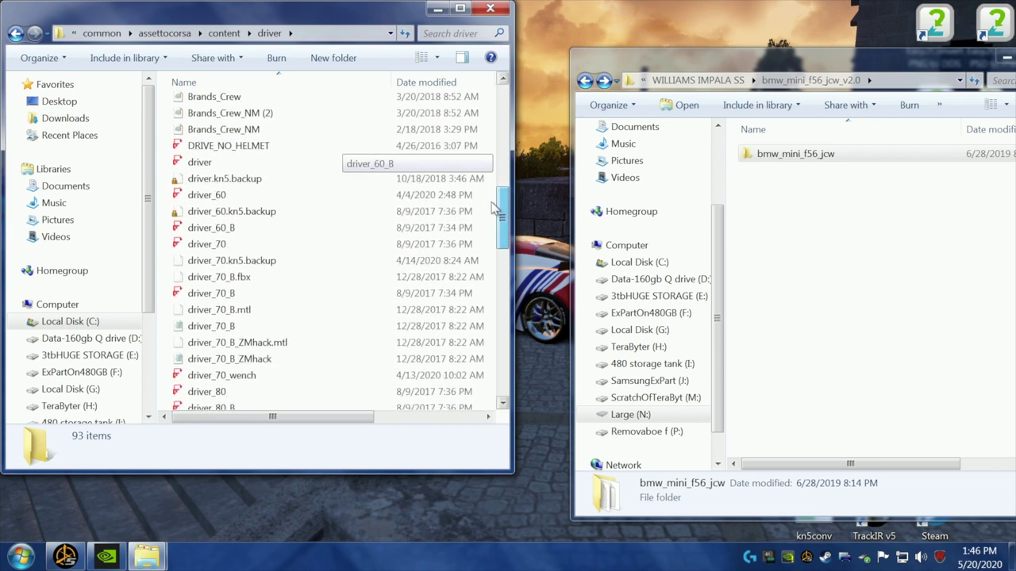
pyautogui.click(191, 299)
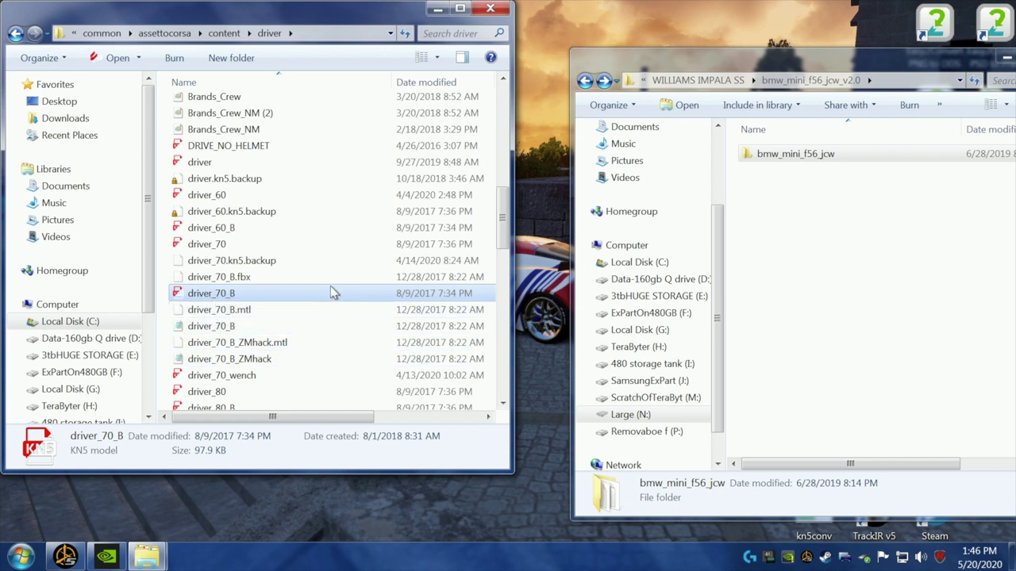
pyautogui.scroll(-1, 503, 223)
pyautogui.scroll(-5, 502, 222)
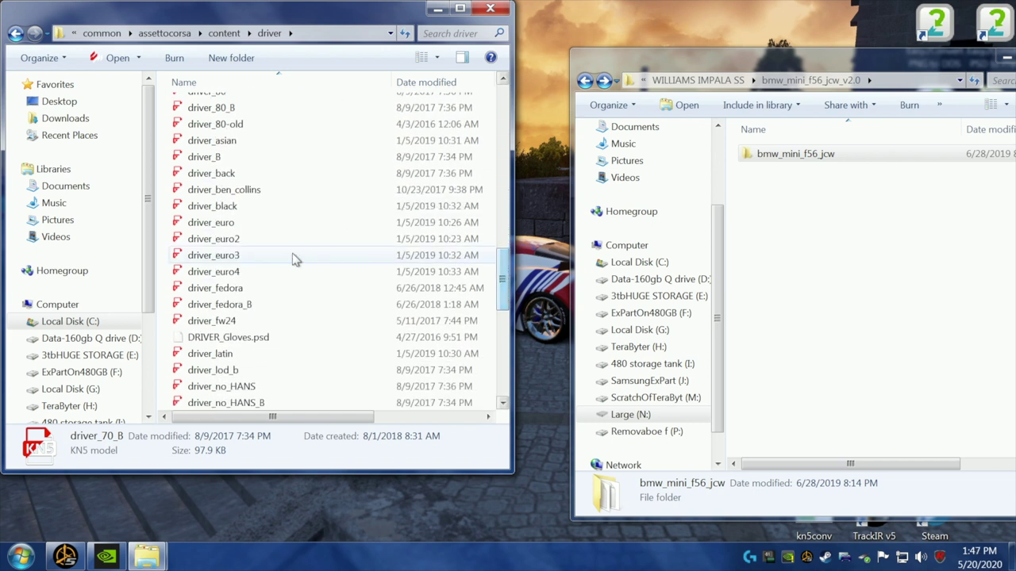
pyautogui.click(202, 191)
pyautogui.click(208, 210)
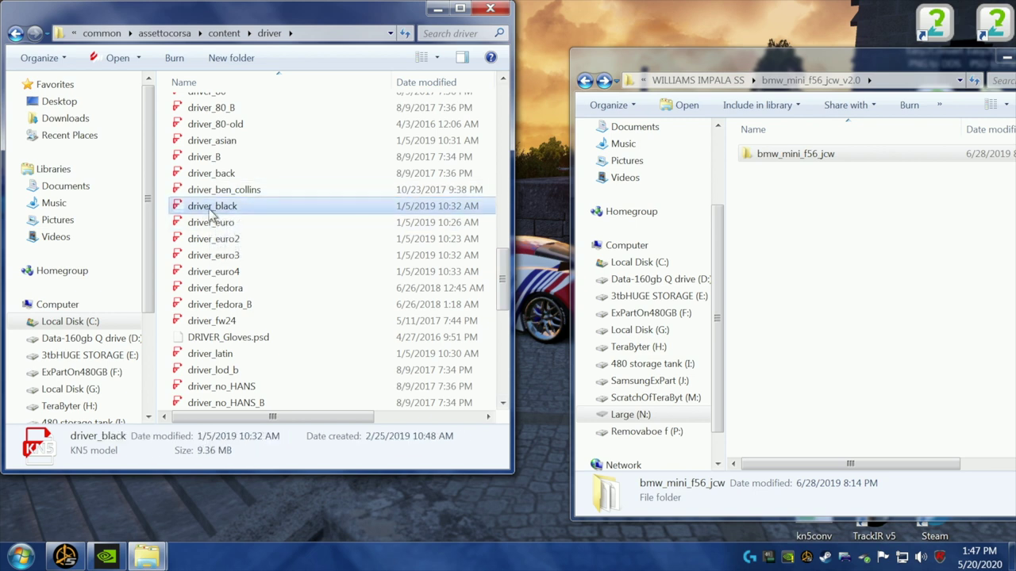
pyautogui.click(211, 224)
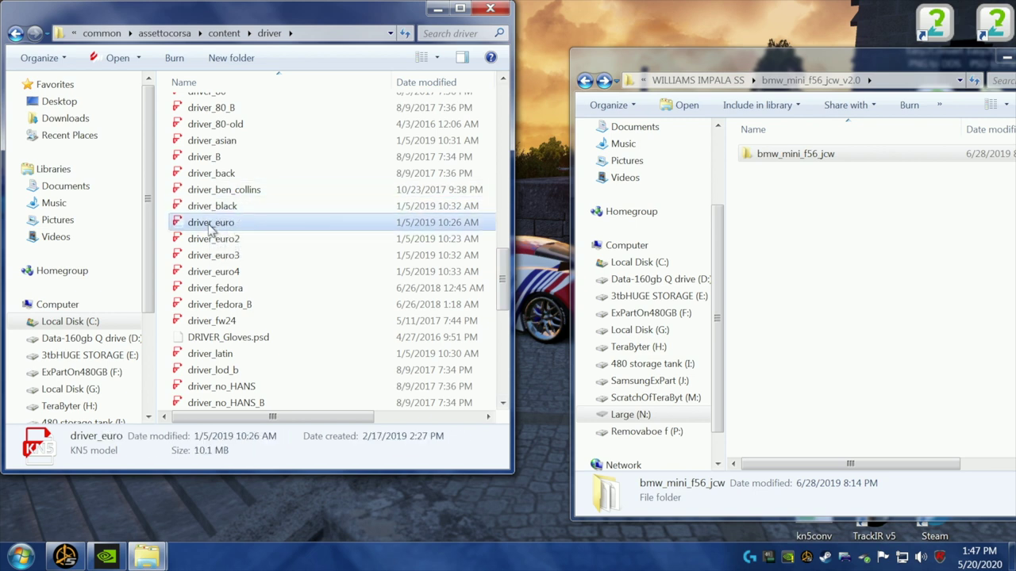
pyautogui.click(211, 271)
pyautogui.click(210, 290)
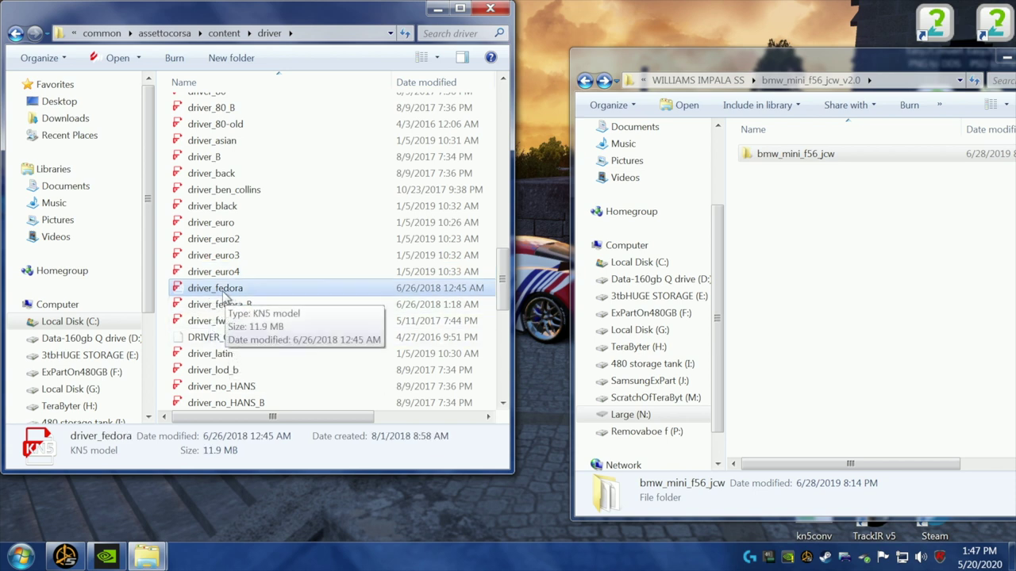
pyautogui.click(198, 389)
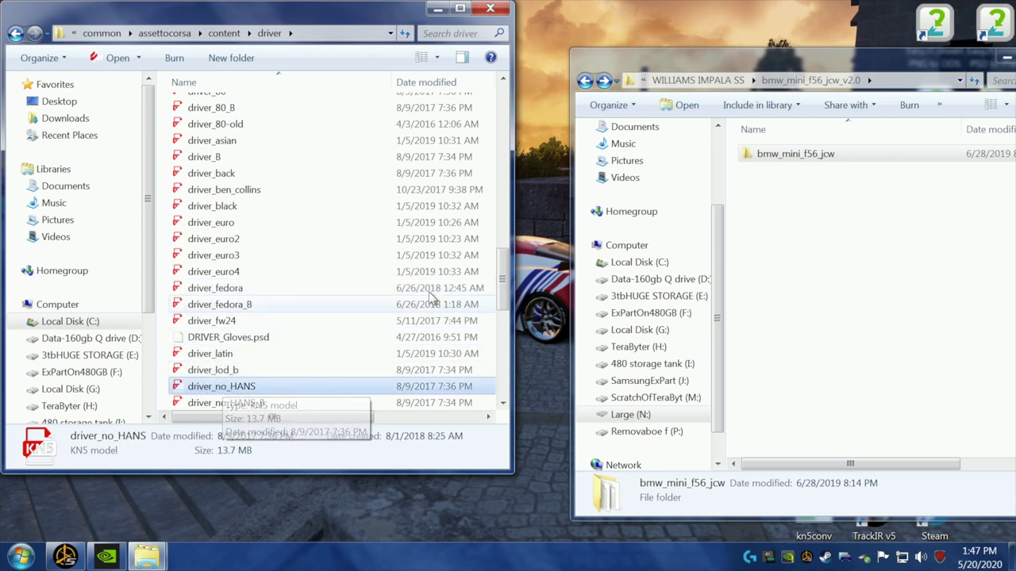
# - Examine the remaining driver models further down the list, including driver_rsr, driver_sunglasses and vrc-driver-1997-a (2)
pyautogui.scroll(-4, 444, 270)
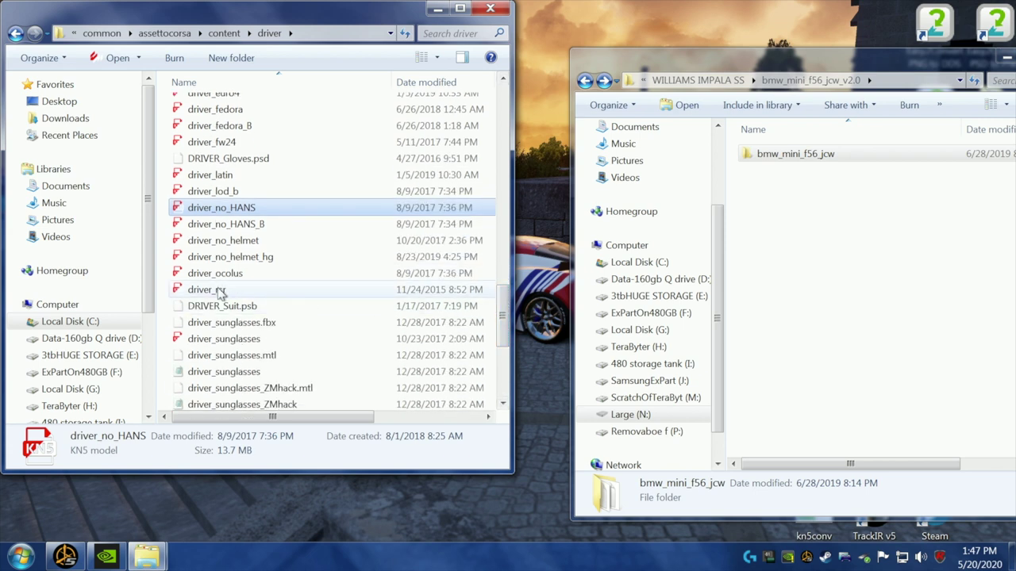
pyautogui.click(217, 295)
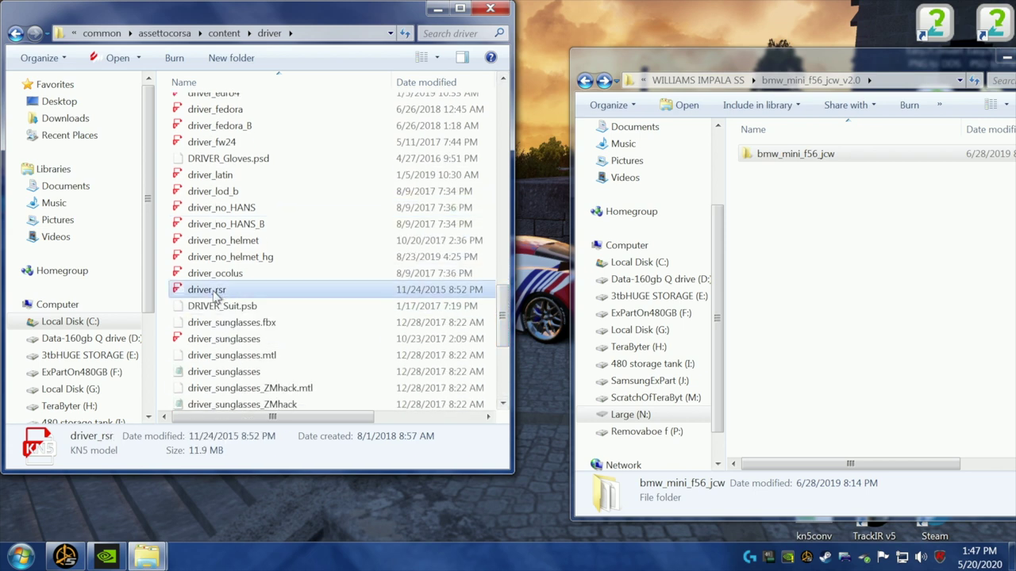
pyautogui.click(215, 344)
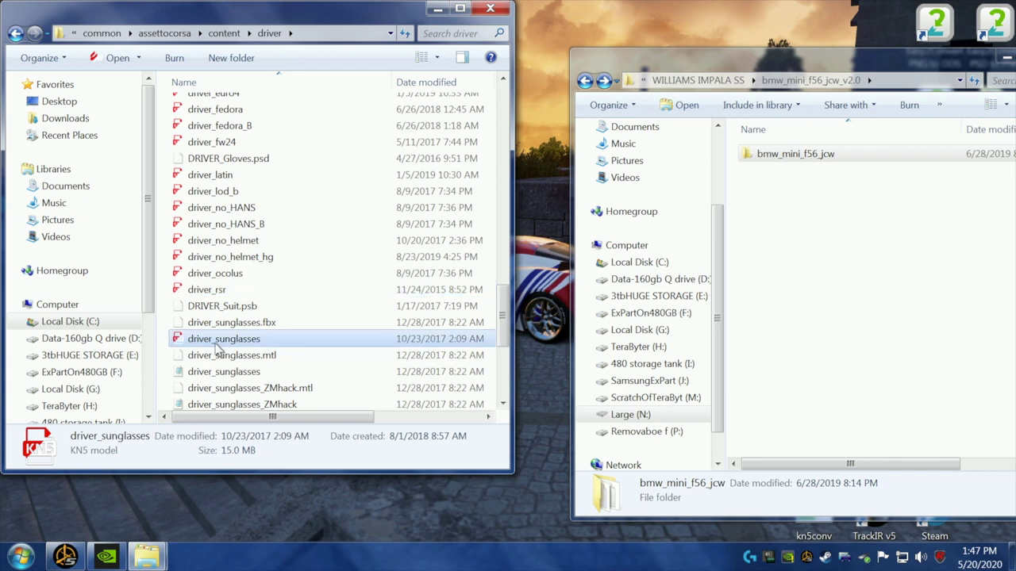
pyautogui.scroll(-5, 234, 305)
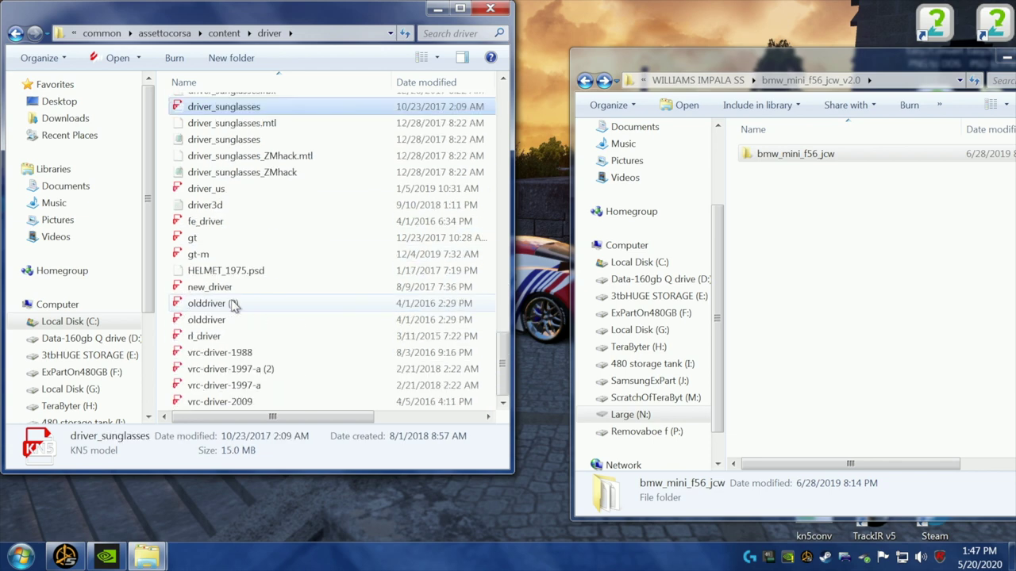
pyautogui.click(213, 373)
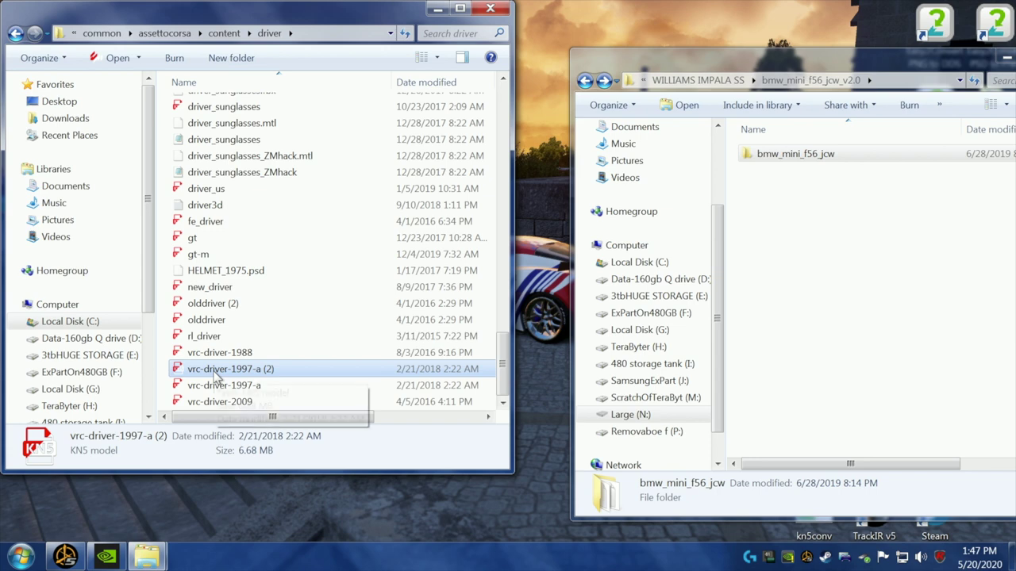
pyautogui.scroll(20, 341, 270)
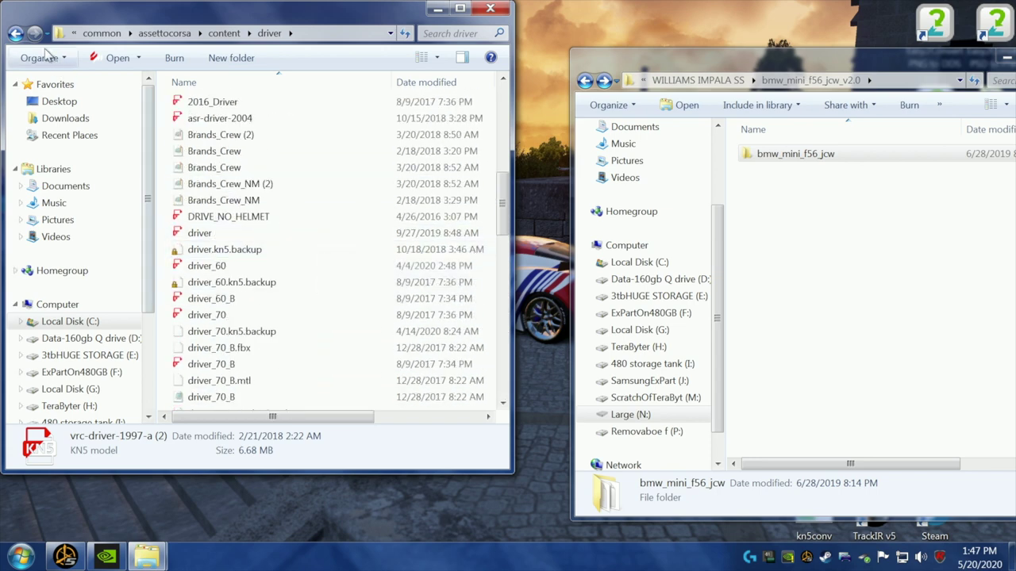
# - Return to content, reopen the driver folder in a widened window to view its subfolders, and go back to content
pyautogui.click(16, 34)
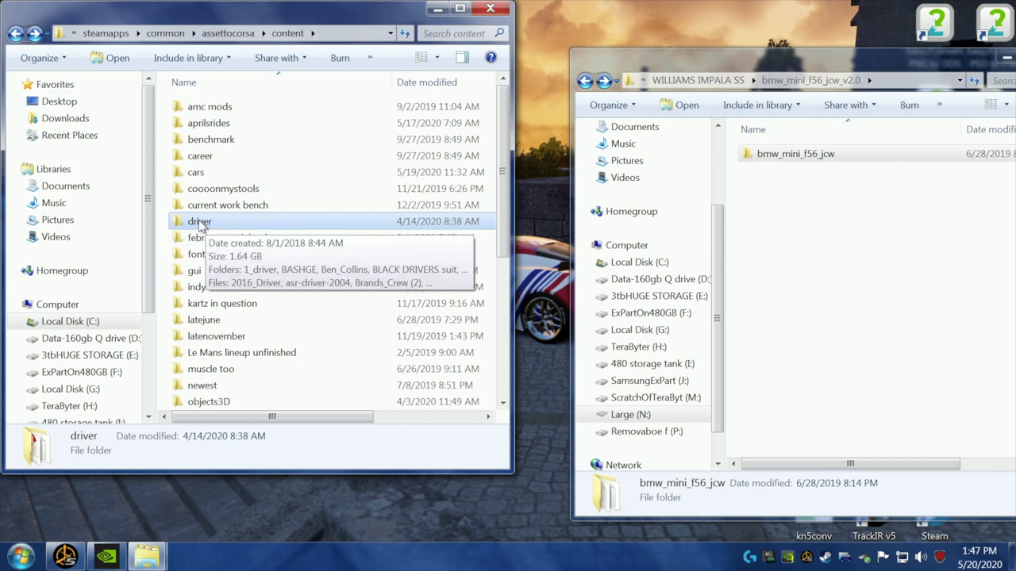
pyautogui.doubleClick(200, 222)
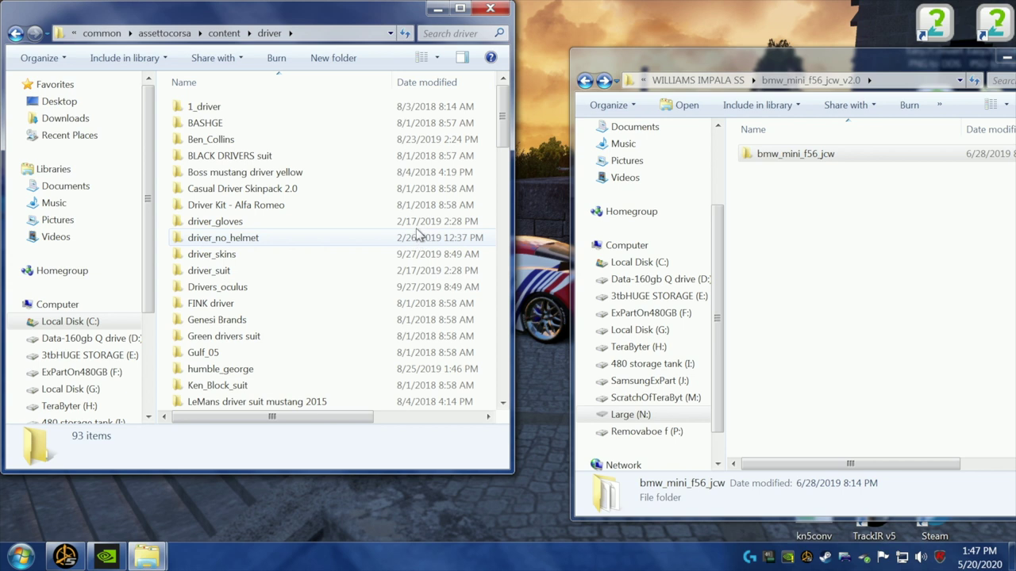
pyautogui.moveTo(512, 170); pyautogui.dragTo(997, 207)
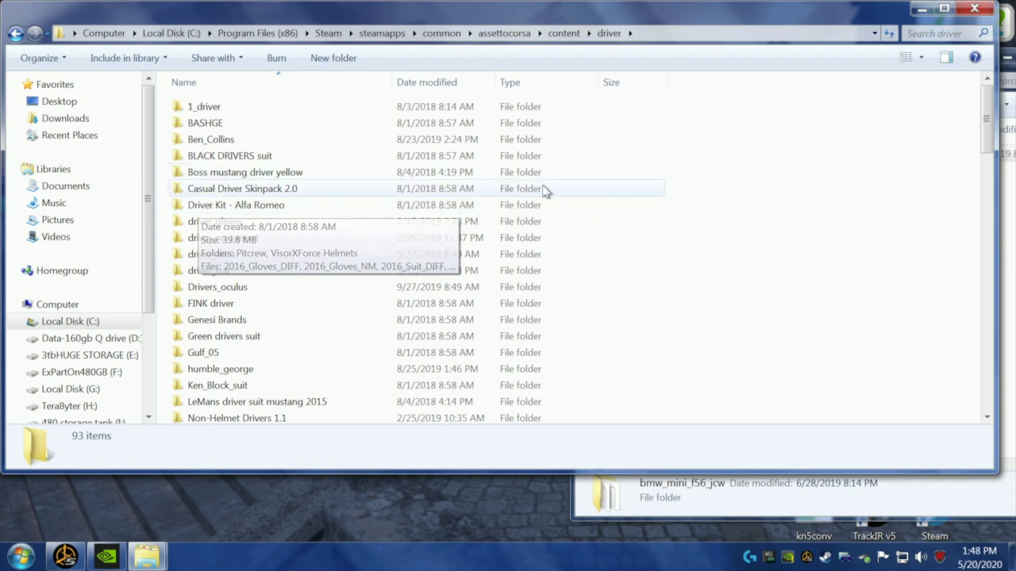
pyautogui.click(15, 34)
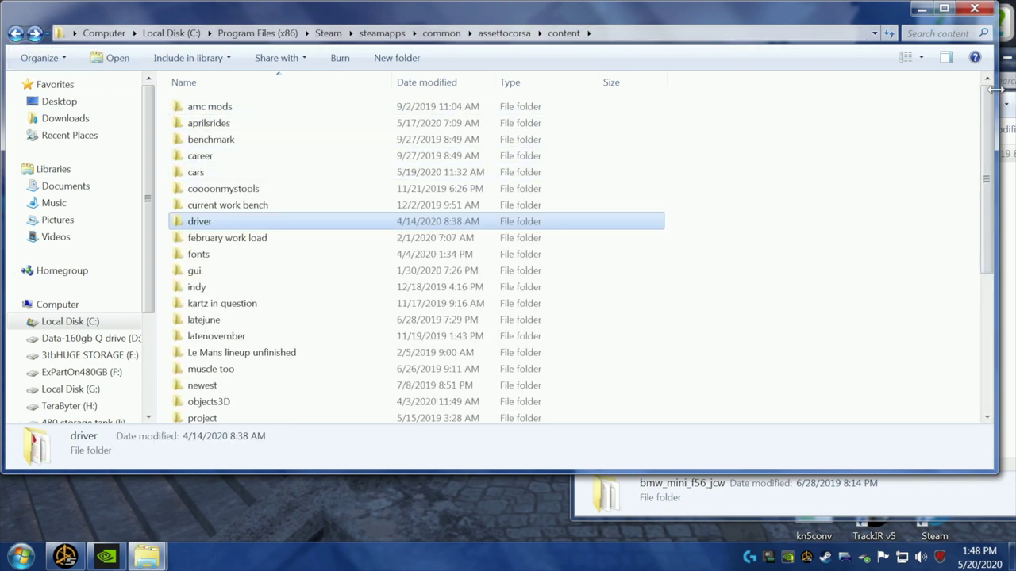
# - Narrow the content window, open its cars folder, and make the window taller
pyautogui.moveTo(994, 90); pyautogui.dragTo(608, 125)
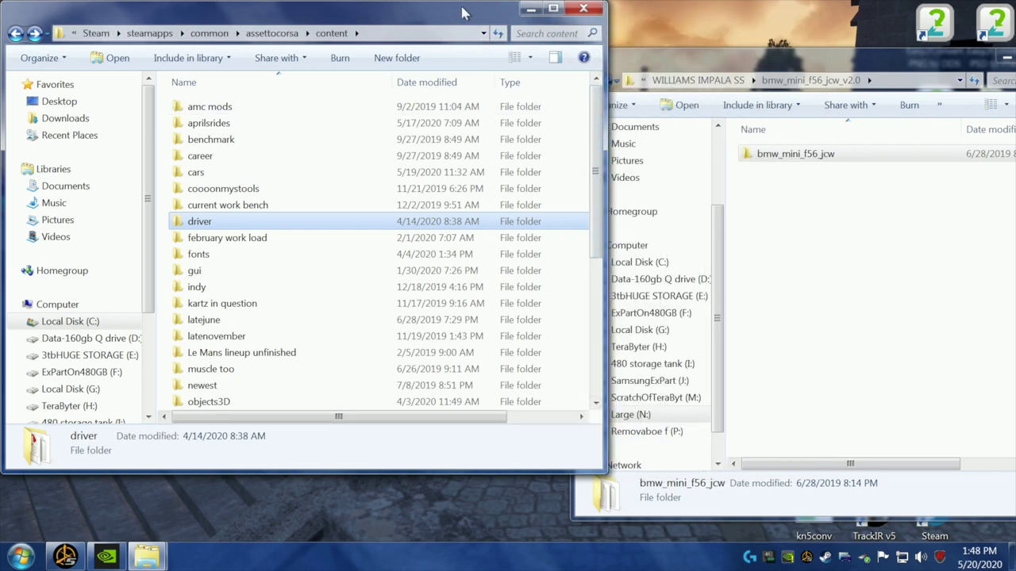
pyautogui.doubleClick(196, 173)
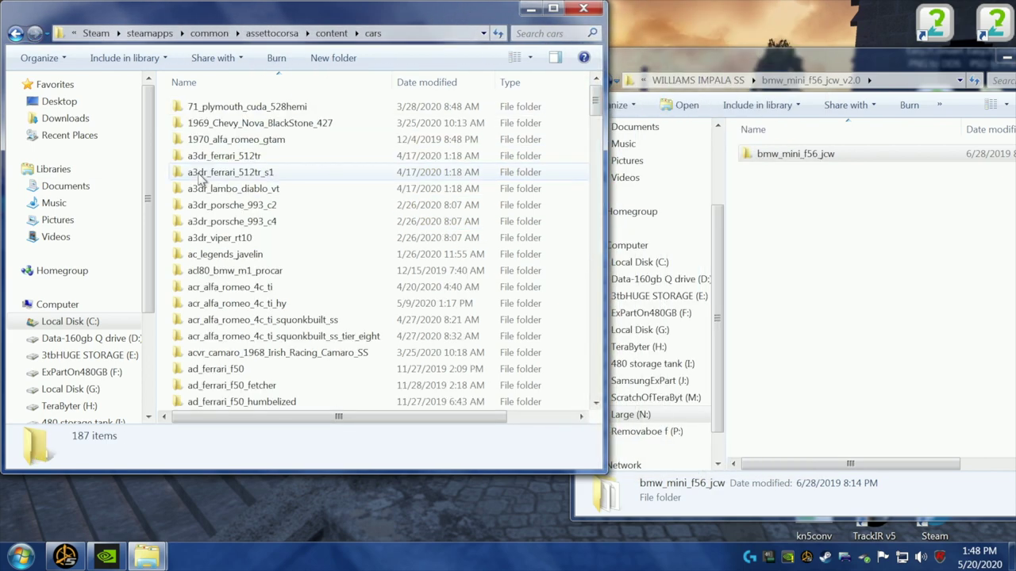
pyautogui.moveTo(321, 469); pyautogui.dragTo(320, 538)
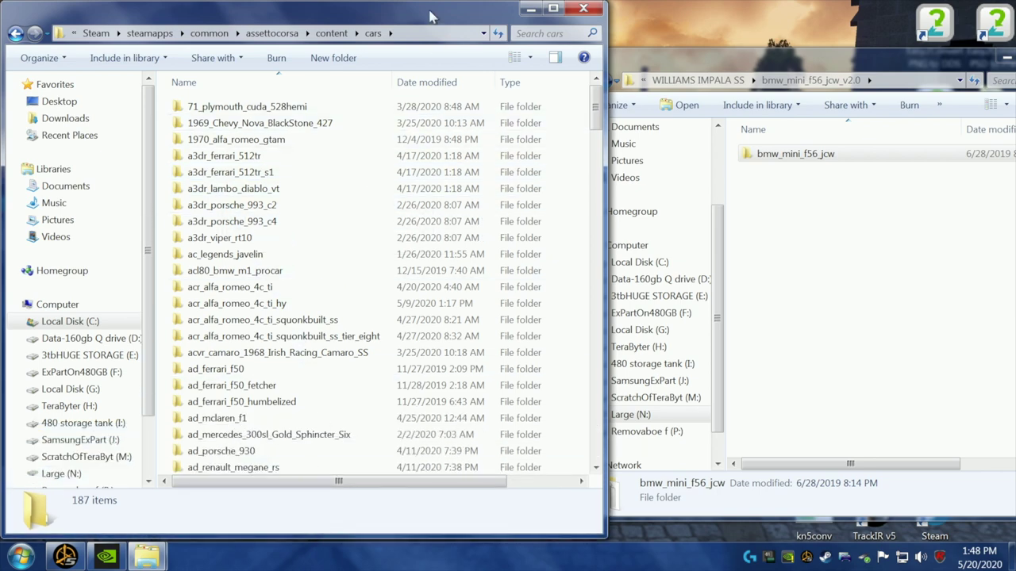
# - Place the cars window beside the mod window and copy the bmw_mini_f56_jcw folder into Assetto Corsa's cars folder
pyautogui.moveTo(431, 15); pyautogui.dragTo(334, 14)
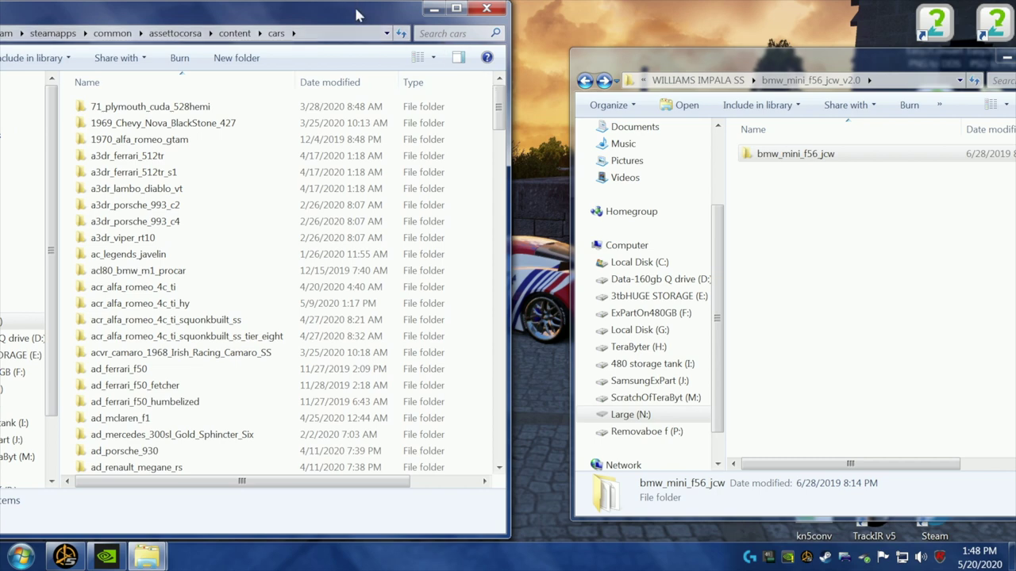
pyautogui.moveTo(357, 16); pyautogui.dragTo(316, 18)
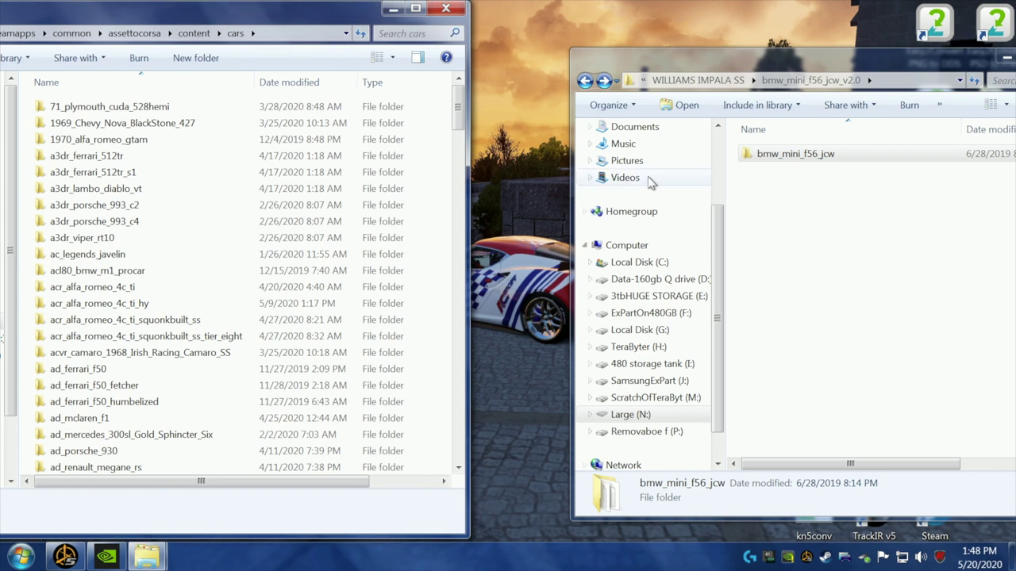
pyautogui.moveTo(468, 128); pyautogui.dragTo(545, 132)
pyautogui.moveTo(416, 16); pyautogui.dragTo(346, 16)
pyautogui.moveTo(471, 129); pyautogui.dragTo(541, 131)
pyautogui.moveTo(793, 153); pyautogui.dragTo(464, 182)
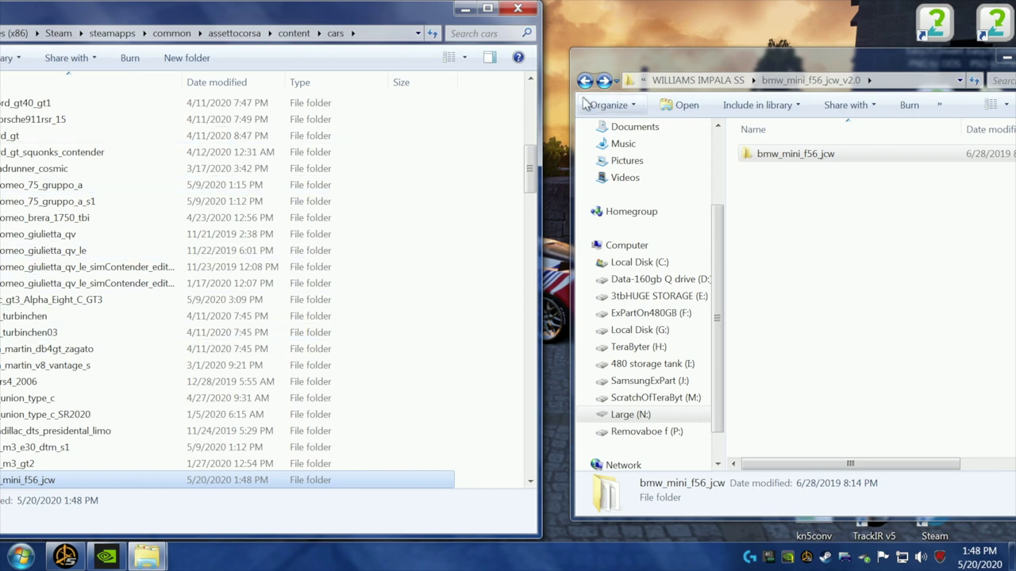
# - Go back to the WILLIAMS IMPALA SS folder and extract seat_leon_tcr_v2.0.rar into its own seat_leon_tcr_v2.0 folder with 7-Zip
pyautogui.moveTo(634, 65); pyautogui.dragTo(382, 68)
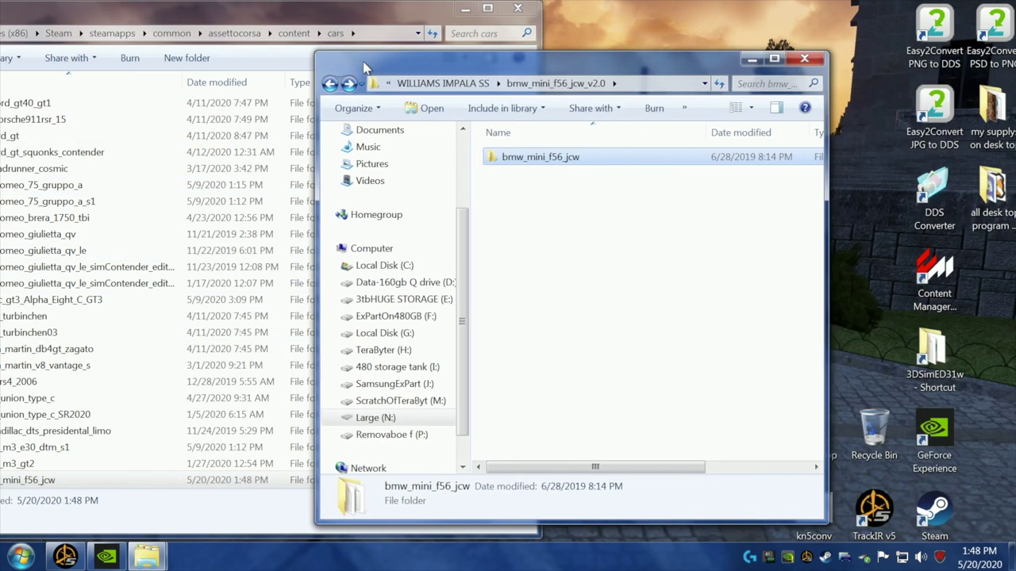
pyautogui.click(330, 85)
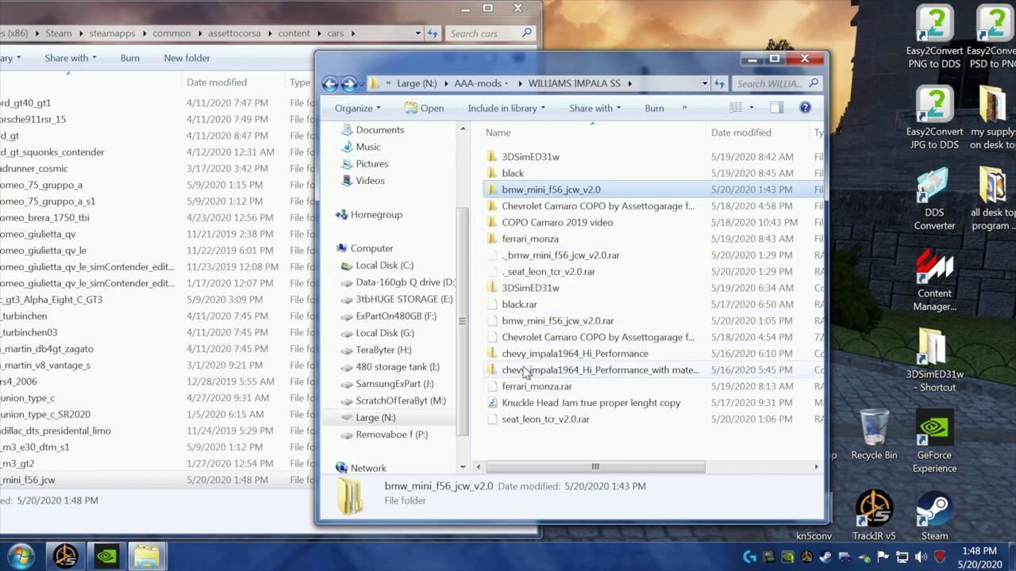
pyautogui.rightClick(529, 426)
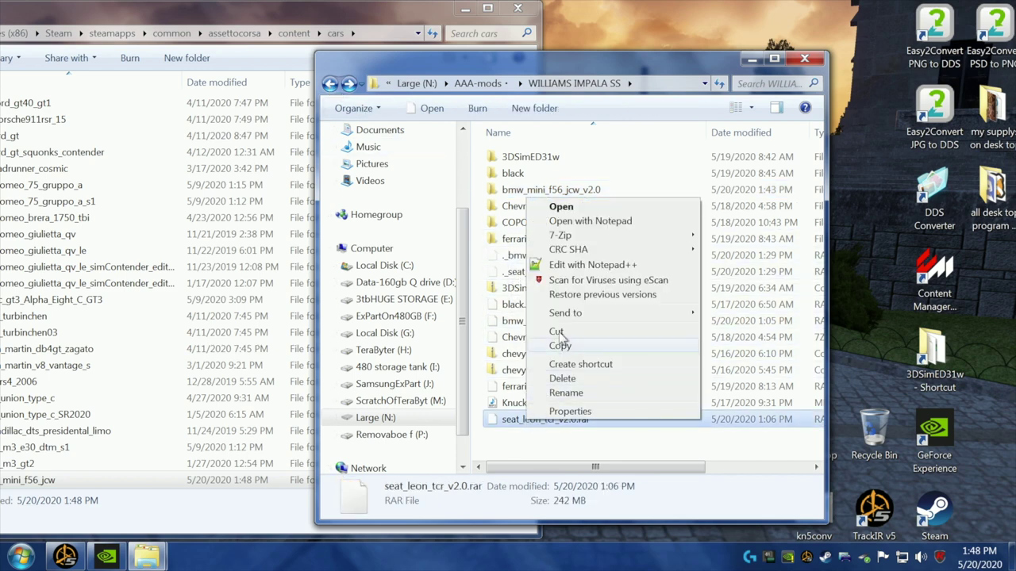
pyautogui.moveTo(573, 238)
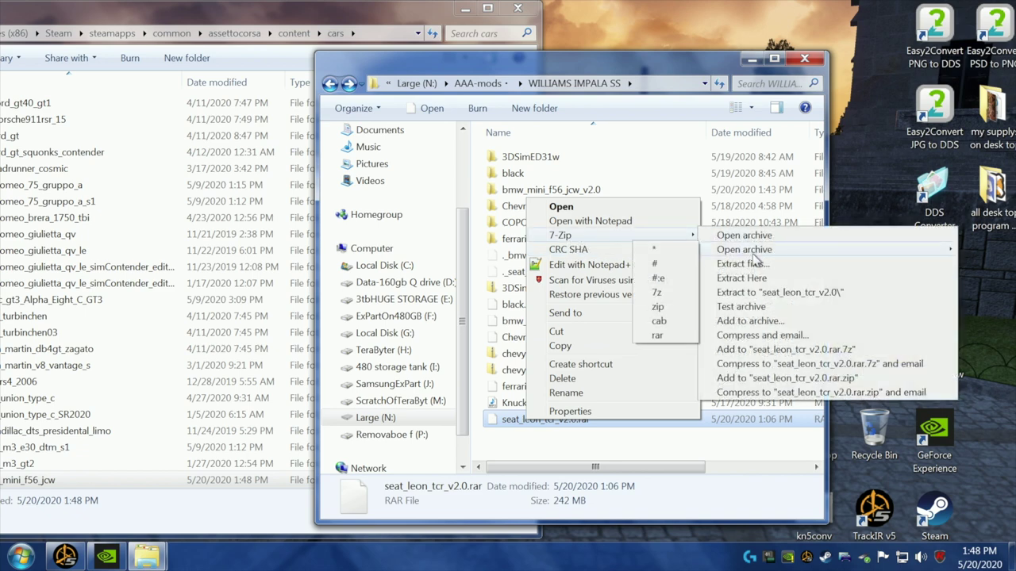
pyautogui.click(750, 295)
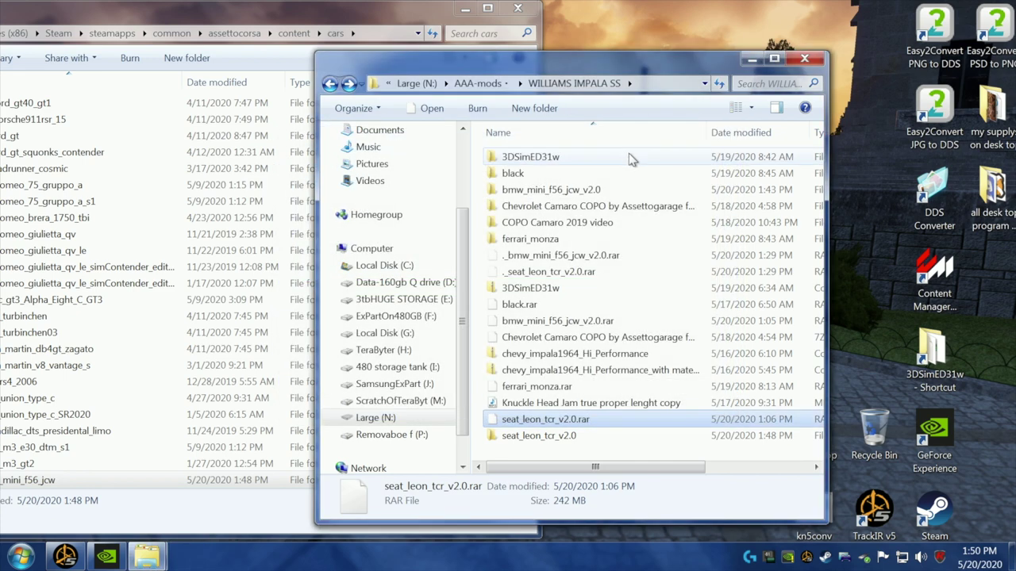
# - Move the mod window clear of the cars window, open seat_leon_tcr_v2.0, and check the contents of its seat_leon_tcr folder
pyautogui.moveTo(614, 72); pyautogui.dragTo(841, 23)
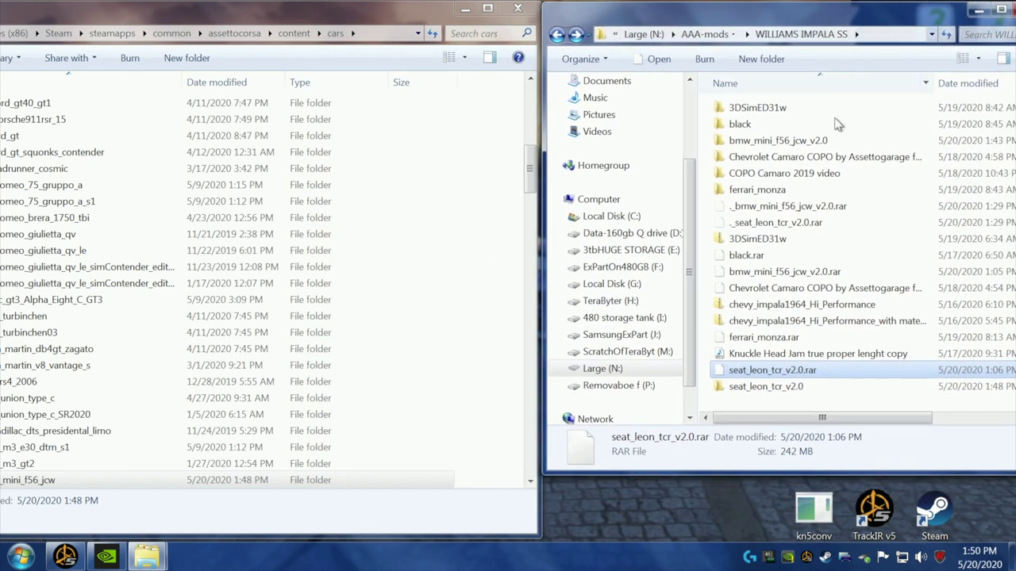
pyautogui.doubleClick(793, 387)
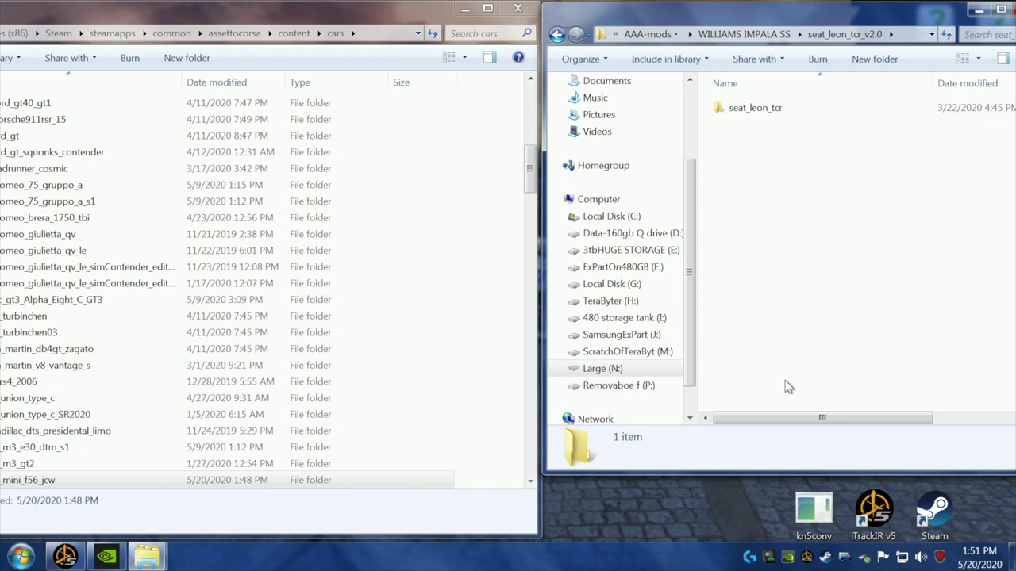
pyautogui.doubleClick(733, 108)
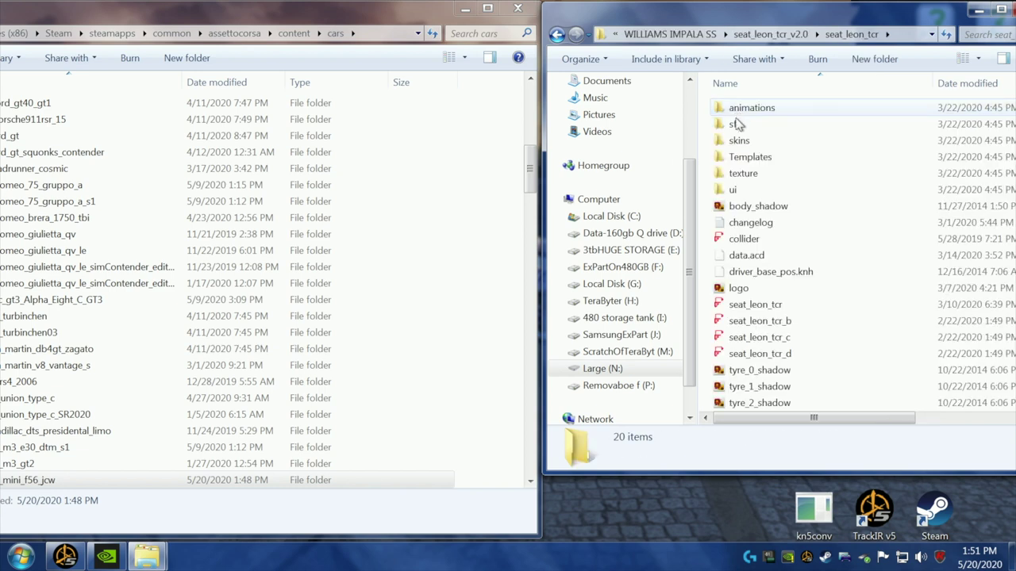
pyautogui.click(557, 36)
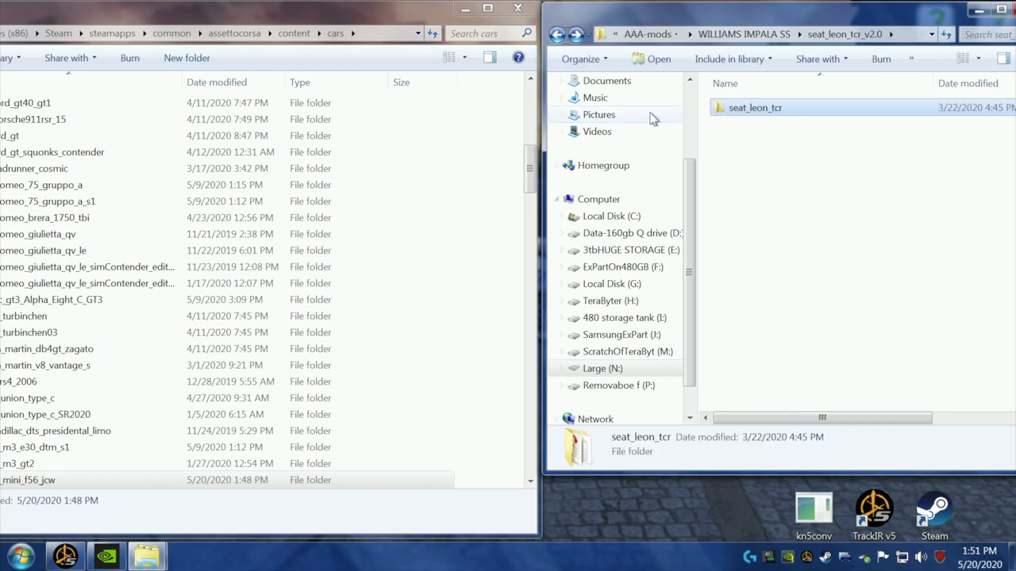
# - Copy the seat_leon_tcr folder into cars, close the mod source window, and bring the cars window fully into view
pyautogui.moveTo(728, 113); pyautogui.dragTo(456, 173)
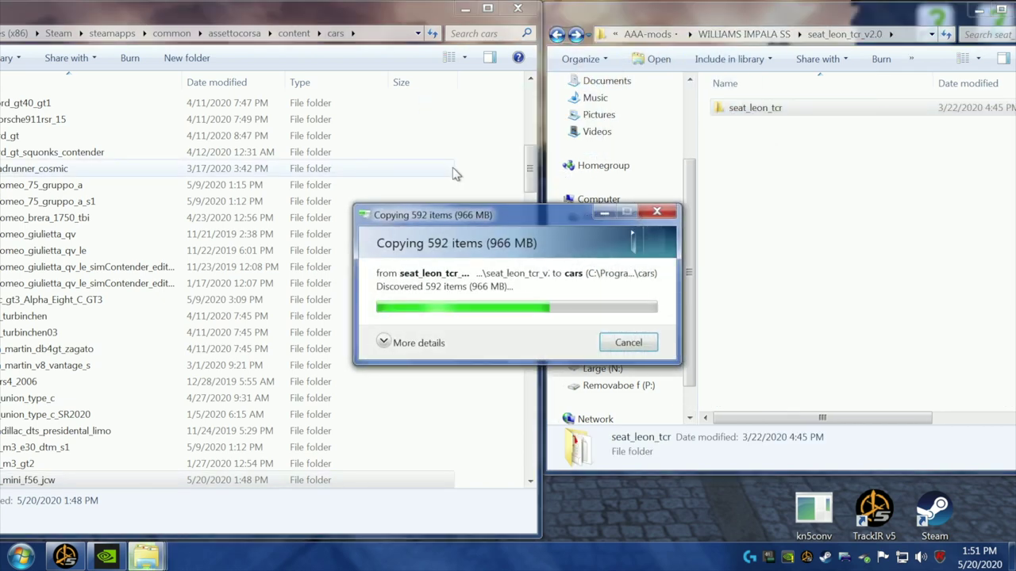
pyautogui.moveTo(971, 13); pyautogui.dragTo(669, 83)
pyautogui.click(722, 78)
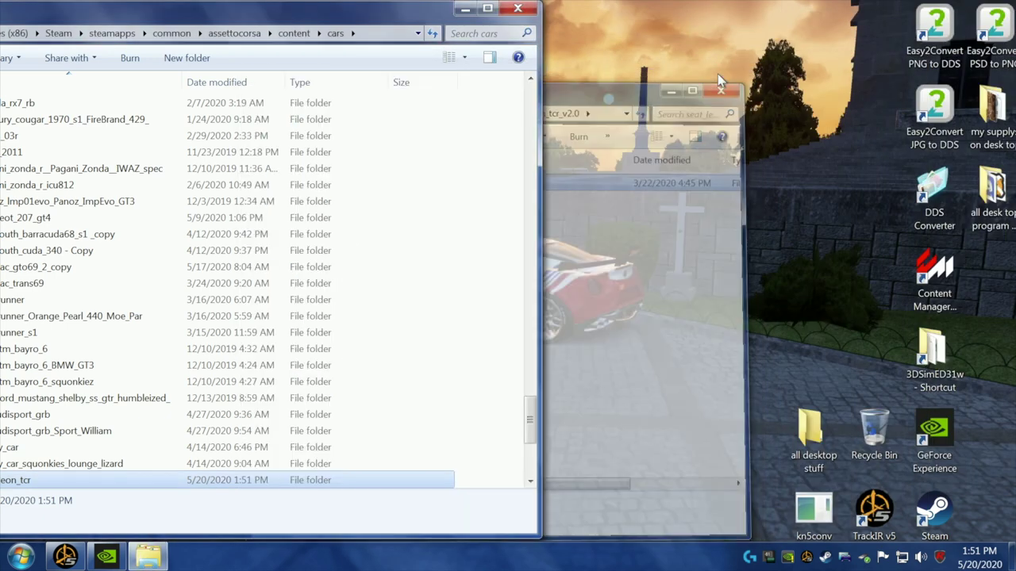
pyautogui.moveTo(385, 16); pyautogui.dragTo(795, 32)
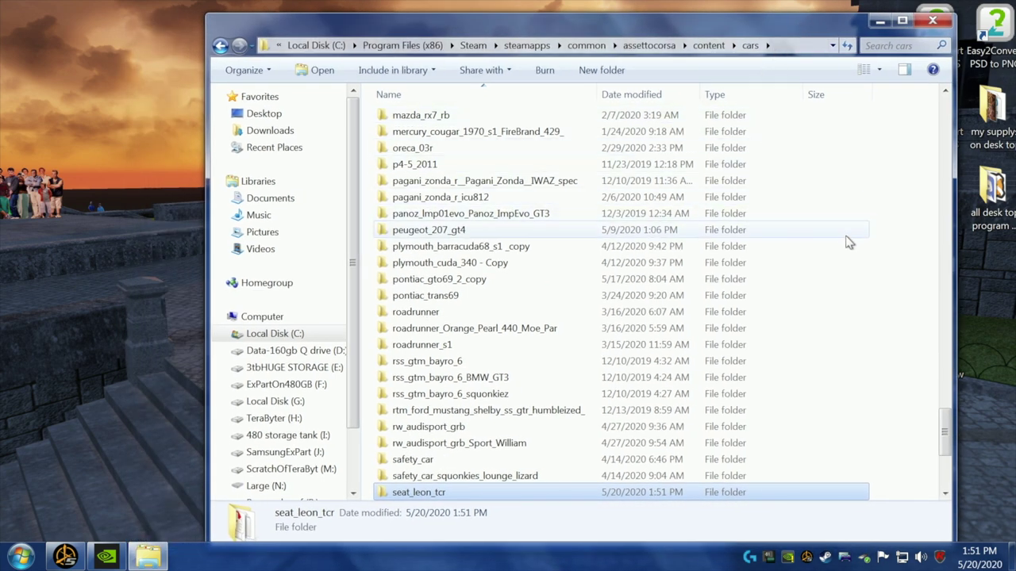
# - Look through Assetto Corsa's cars folder and open bmw_mini_f56_jcw
pyautogui.scroll(-3, 872, 320)
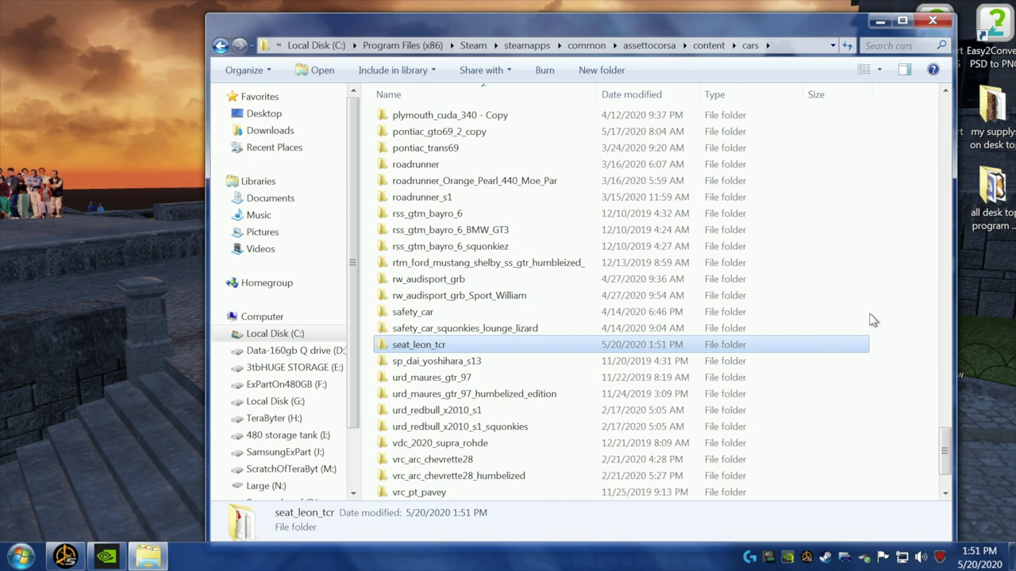
pyautogui.scroll(-2, 871, 319)
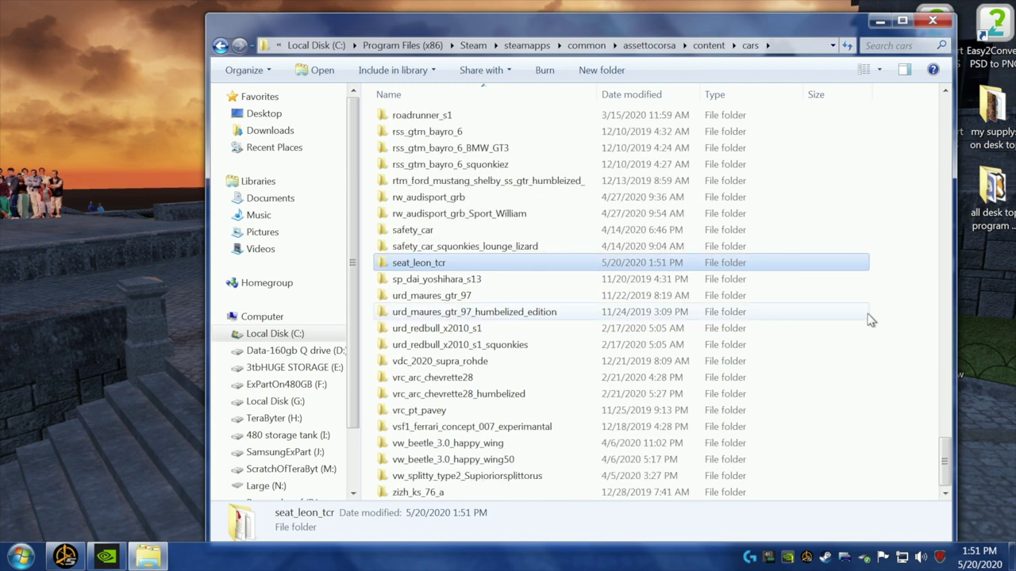
pyautogui.scroll(3, 868, 262)
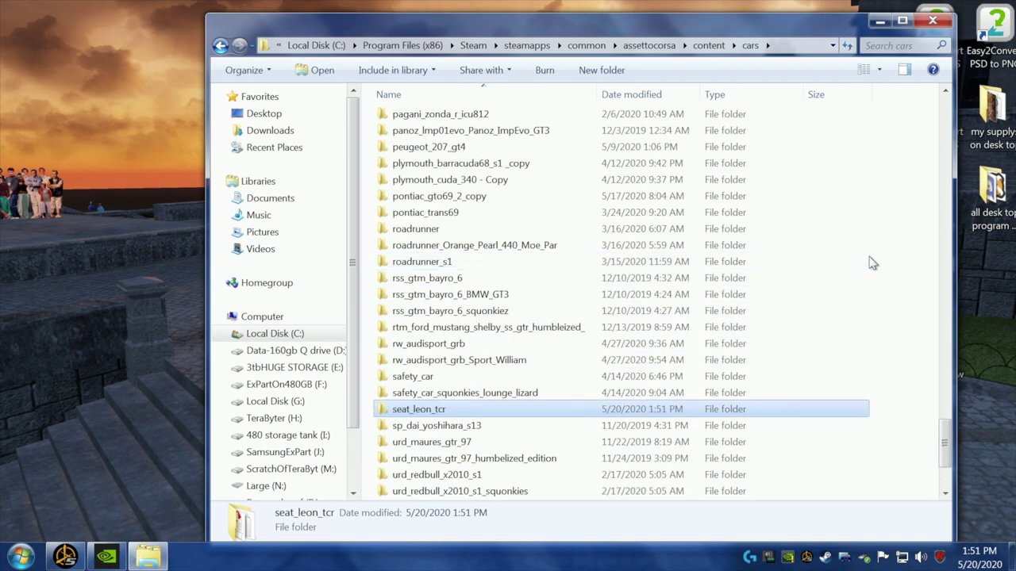
pyautogui.scroll(3, 871, 262)
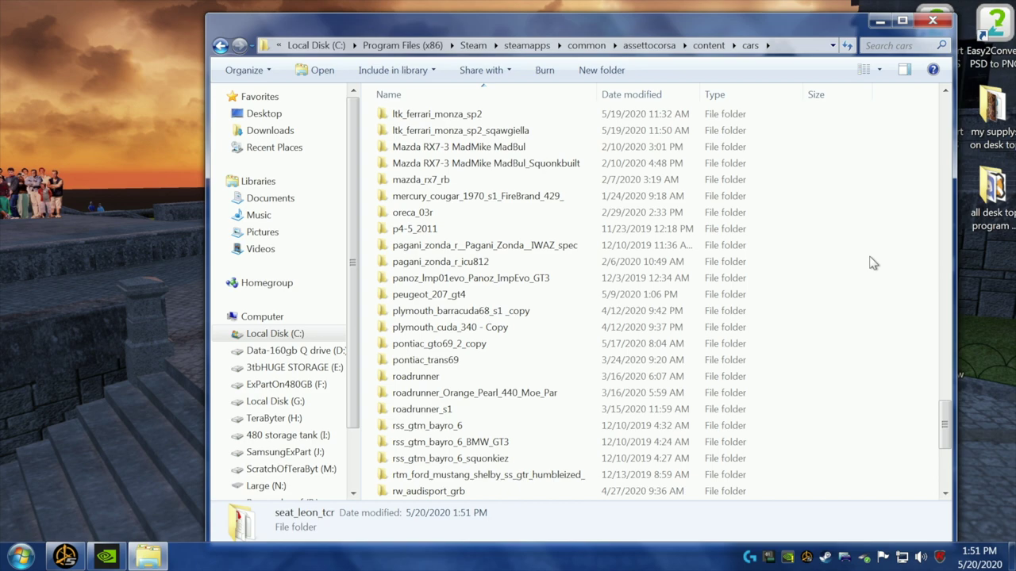
pyautogui.scroll(15, 872, 263)
pyautogui.scroll(13, 872, 262)
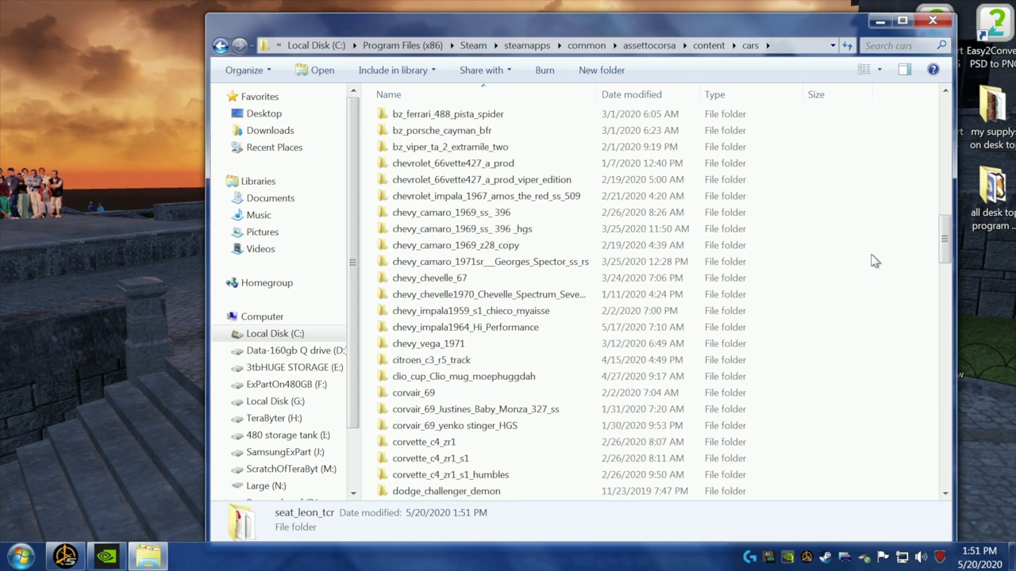
pyautogui.scroll(3, 874, 262)
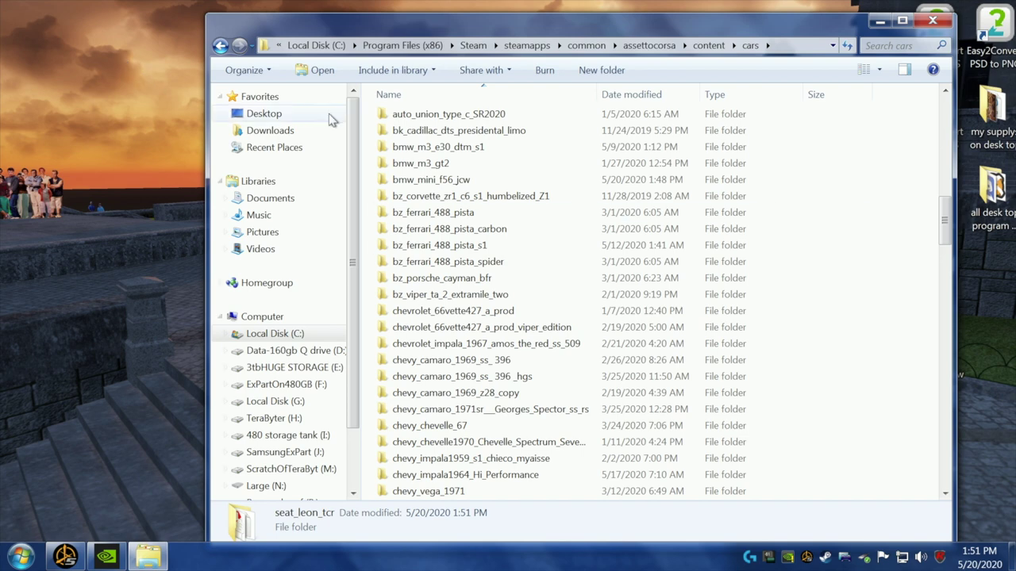
pyautogui.doubleClick(458, 182)
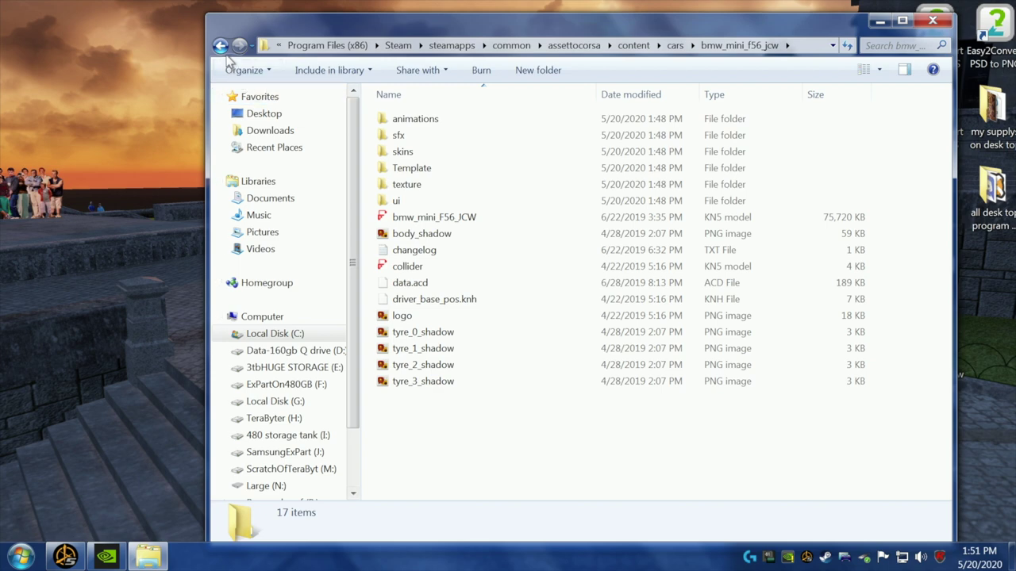
# - Narrow the bmw_mini_f56_jcw window, move it aside, and create a desktop folder named holding bin
pyautogui.moveTo(294, 27); pyautogui.dragTo(265, 23)
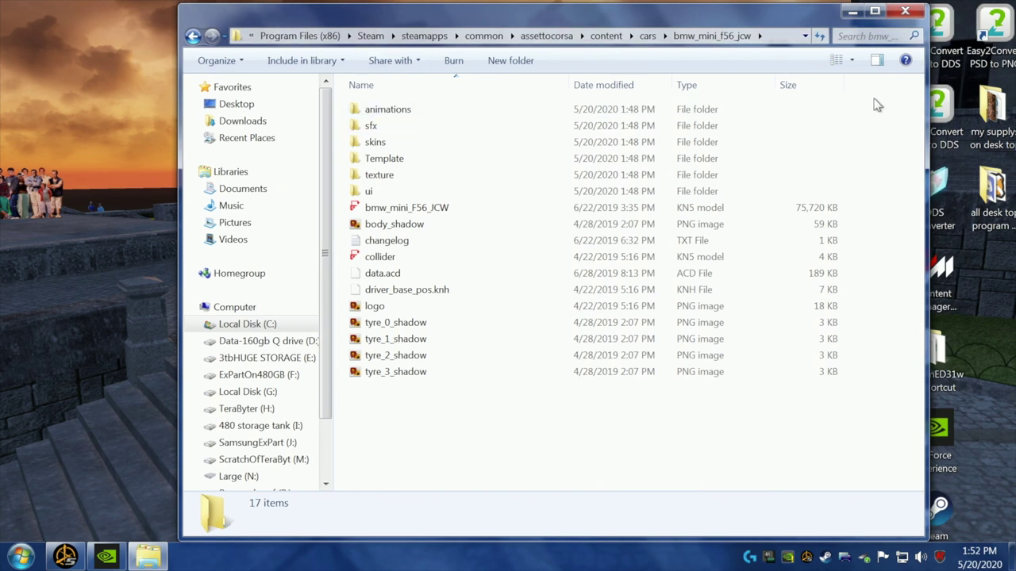
pyautogui.moveTo(927, 77); pyautogui.dragTo(718, 77)
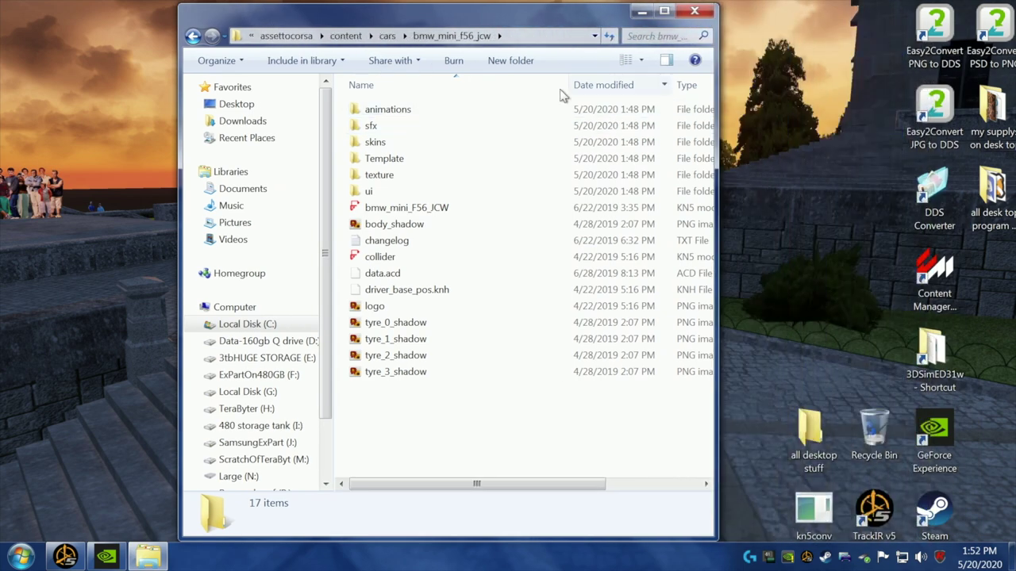
pyautogui.moveTo(438, 22); pyautogui.dragTo(725, 30)
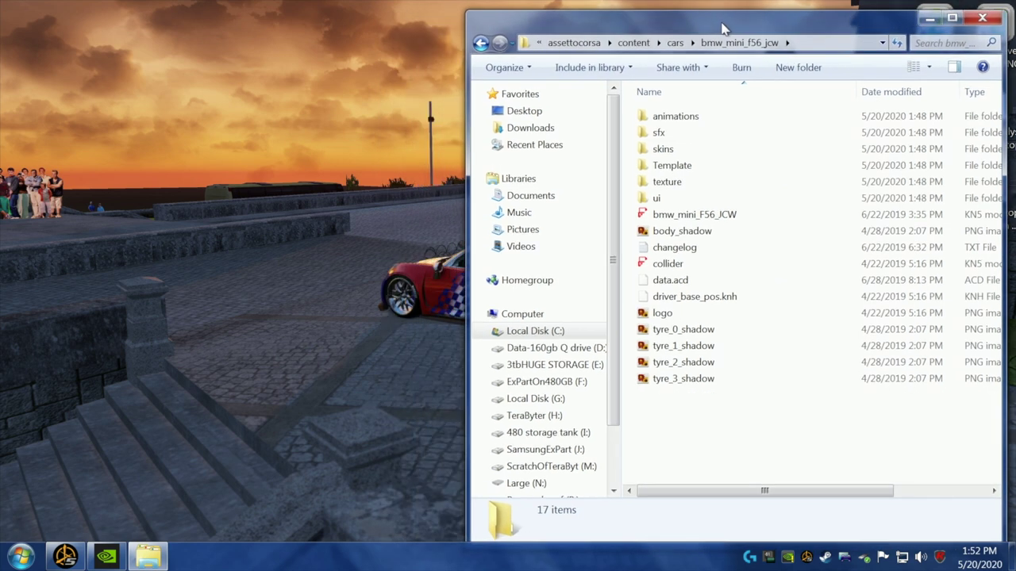
pyautogui.rightClick(109, 154)
pyautogui.moveTo(151, 294)
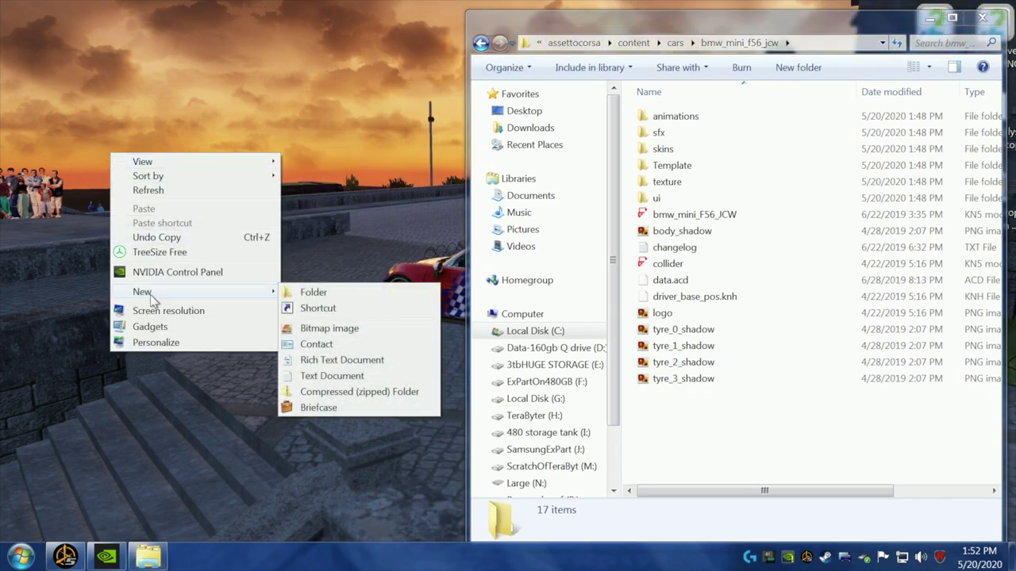
pyautogui.click(321, 294)
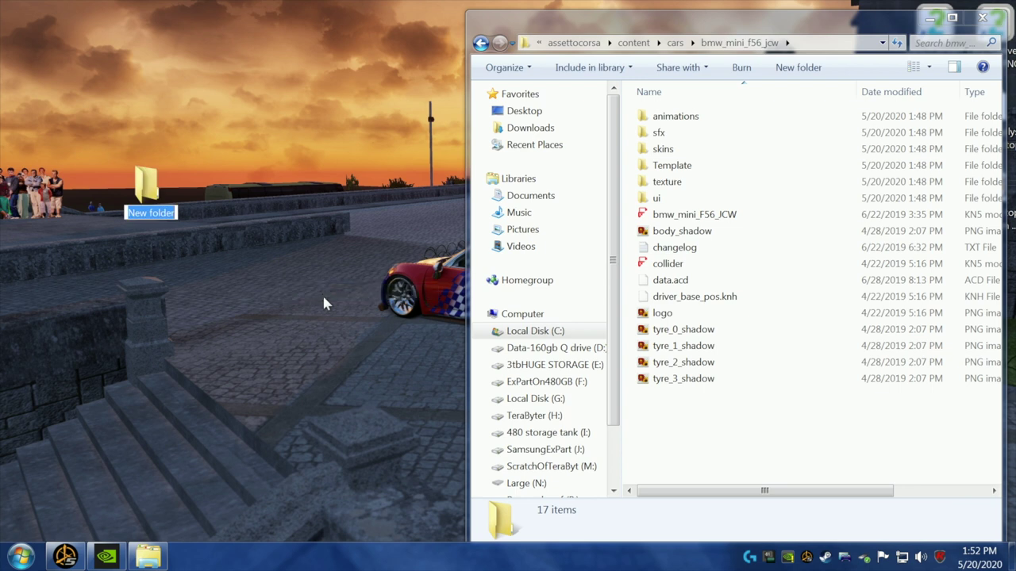
pyautogui.write('holdi')
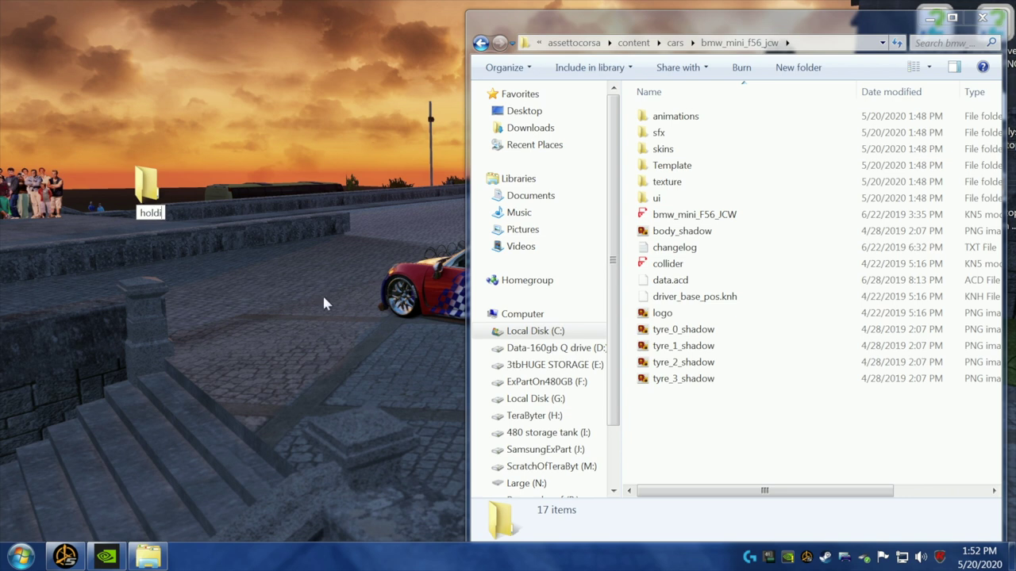
pyautogui.write('ng bin')
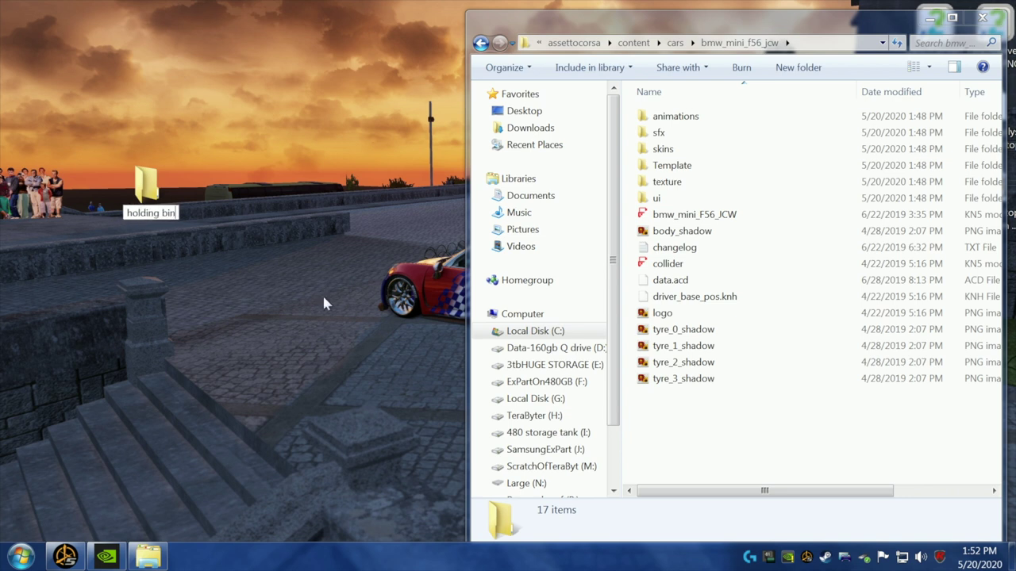
pyautogui.press('Return')
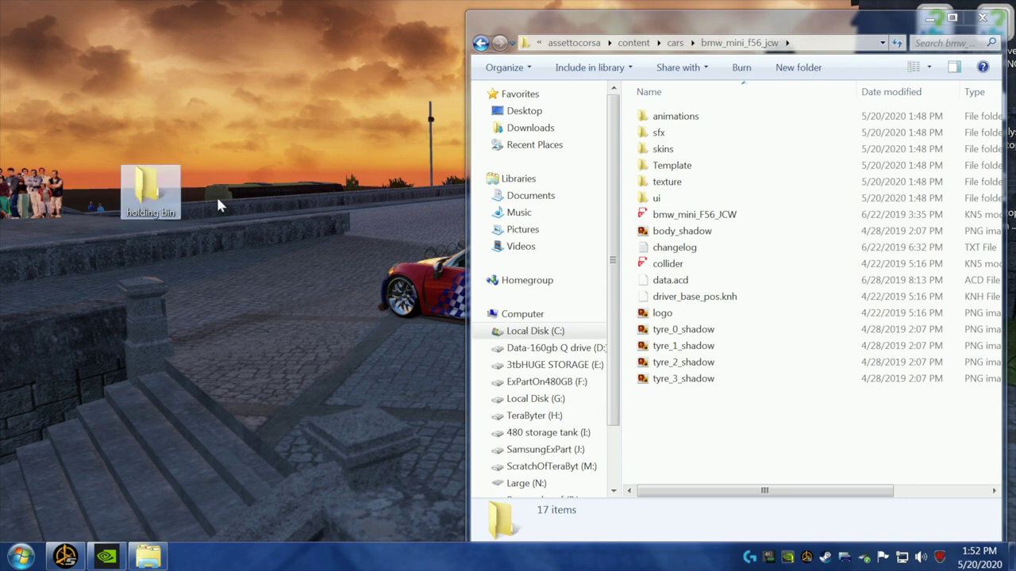
# - Open holding bin beside the car folder, move the files from body_shadow through tyre_3_shadow into it, and minimize it
pyautogui.doubleClick(147, 178)
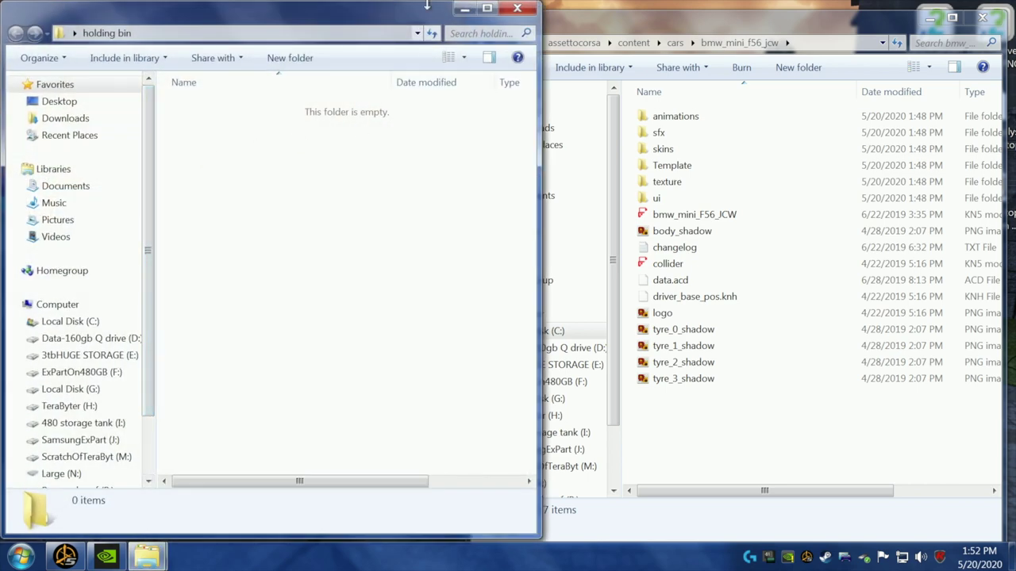
pyautogui.moveTo(421, 14); pyautogui.dragTo(320, 29)
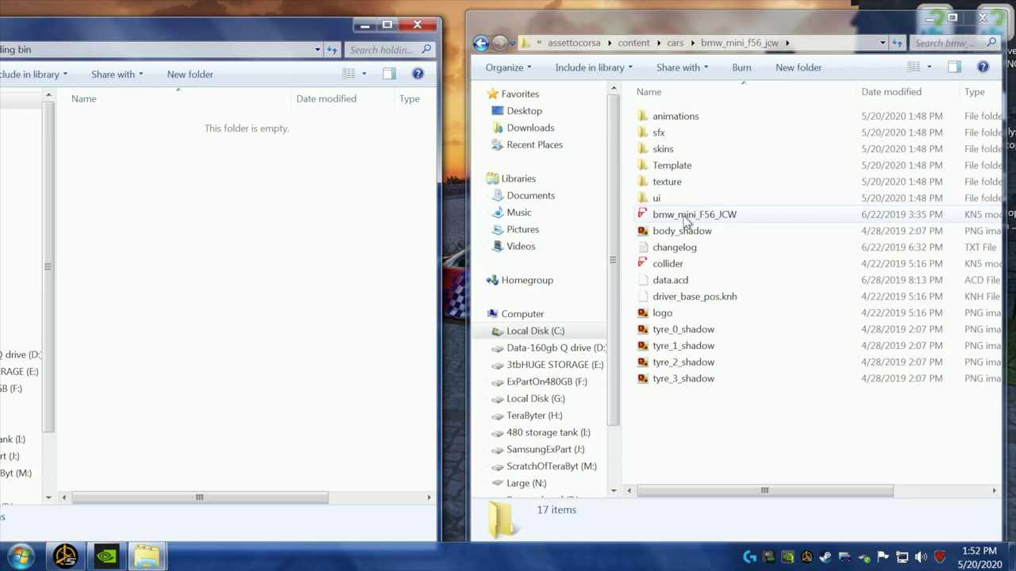
pyautogui.click(669, 235)
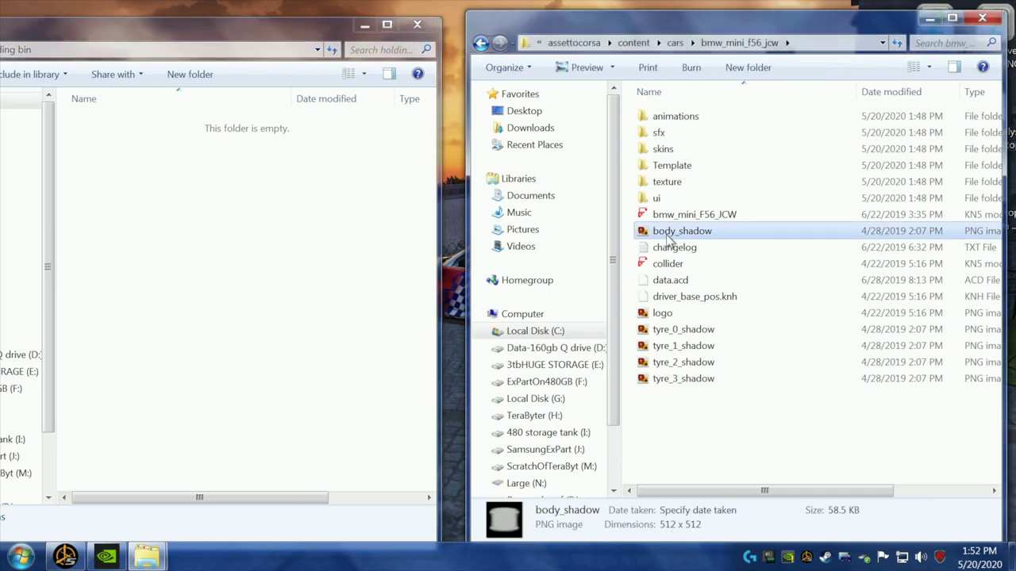
pyautogui.keyDown('shift'); pyautogui.click(670, 380); pyautogui.keyUp('shift')
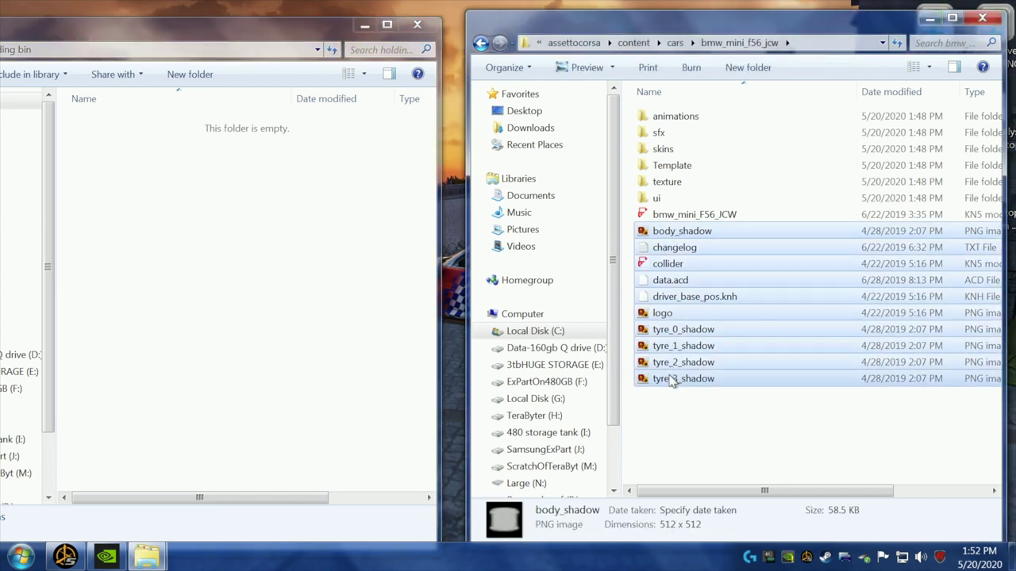
pyautogui.moveTo(658, 331); pyautogui.dragTo(262, 327)
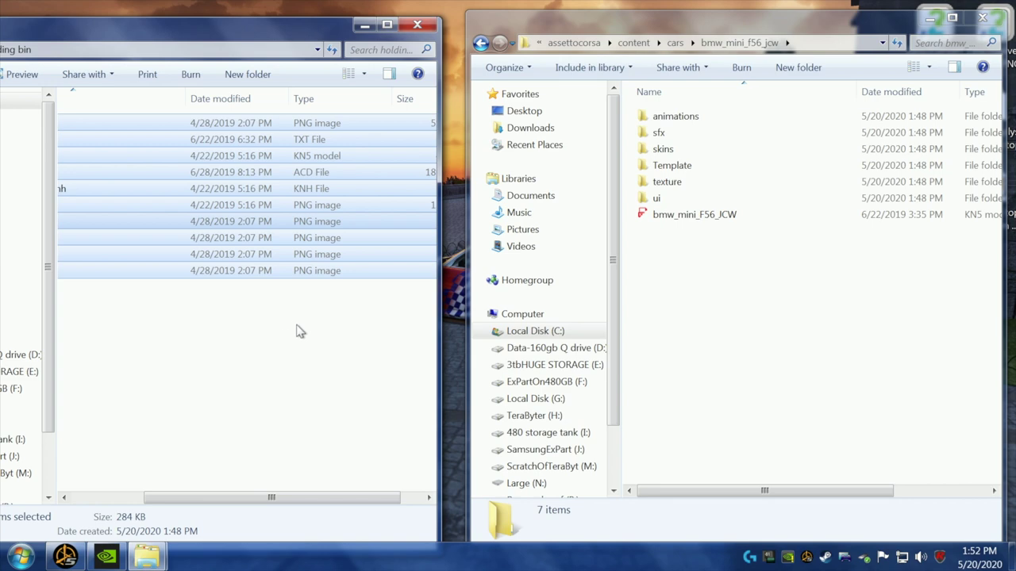
pyautogui.click(365, 26)
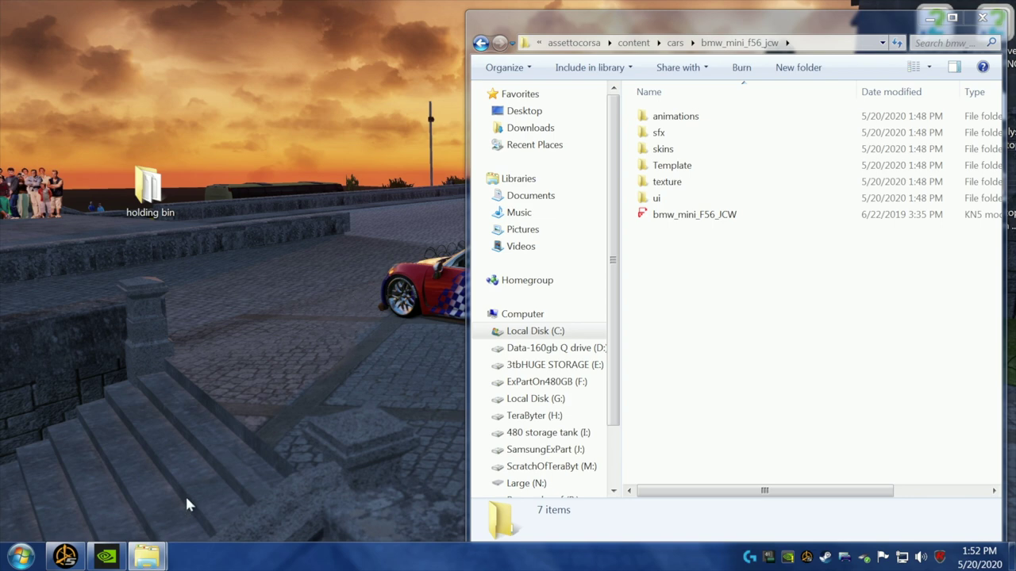
# - Bring the kn5conv application into view on the desktop and move it into the bmw_mini_f56_jcw folder
pyautogui.moveTo(619, 24); pyautogui.dragTo(205, 44)
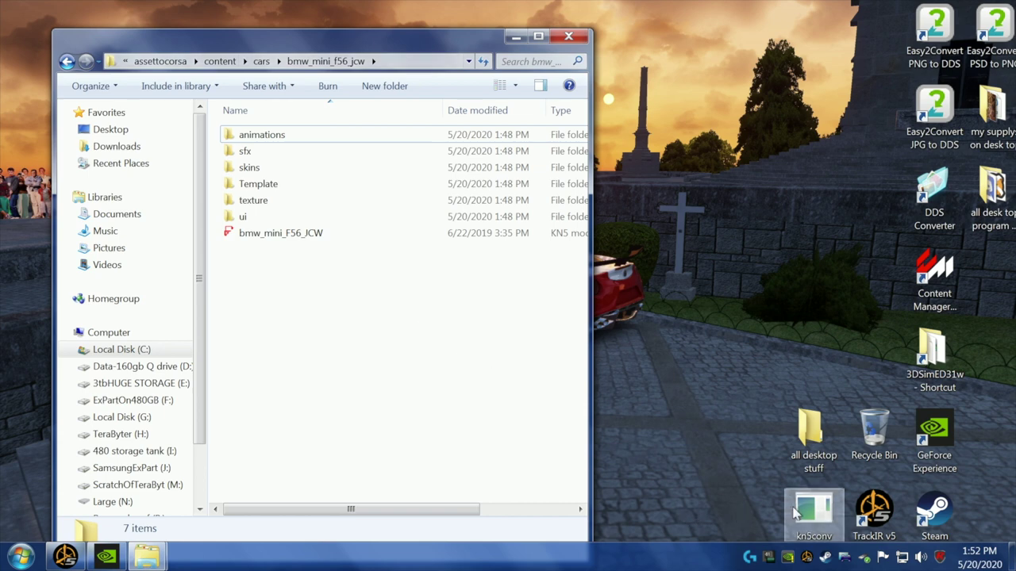
pyautogui.moveTo(805, 514); pyautogui.dragTo(369, 369)
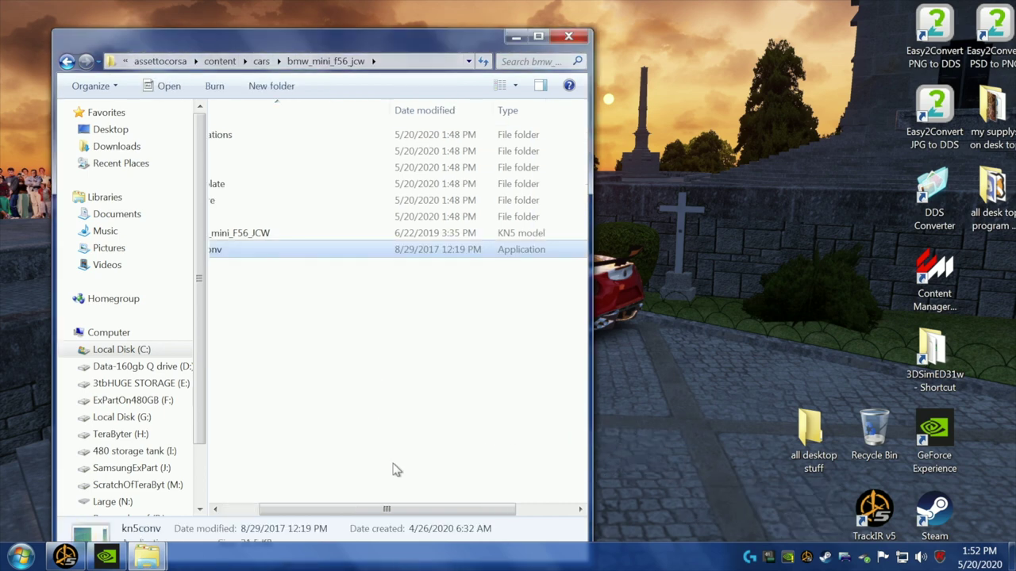
pyautogui.moveTo(426, 510); pyautogui.dragTo(341, 509)
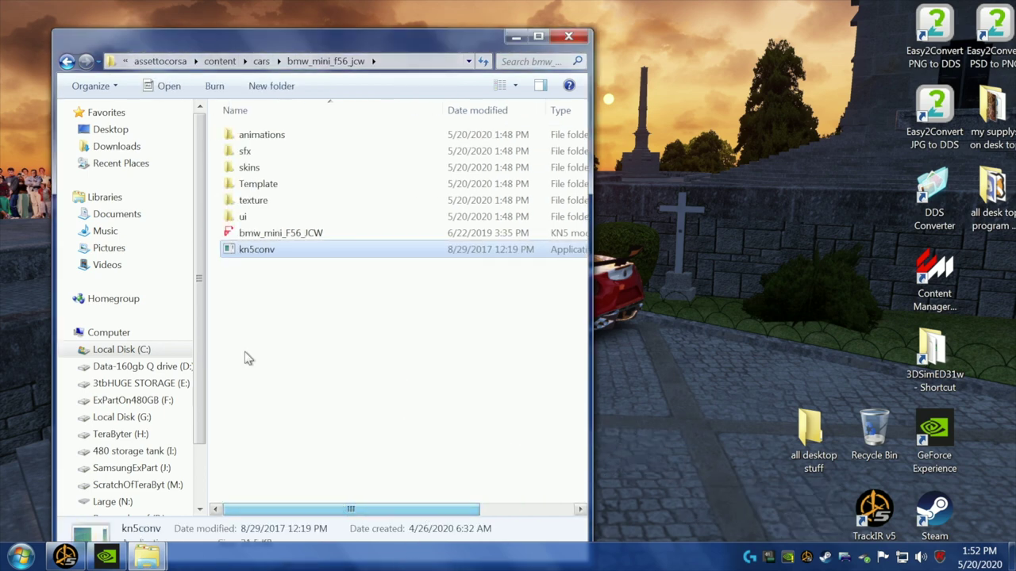
# - Run kn5conv on the bmw_mini_F56_JCW model, exit it when finished, and move kn5conv back to the desktop
pyautogui.doubleClick(248, 251)
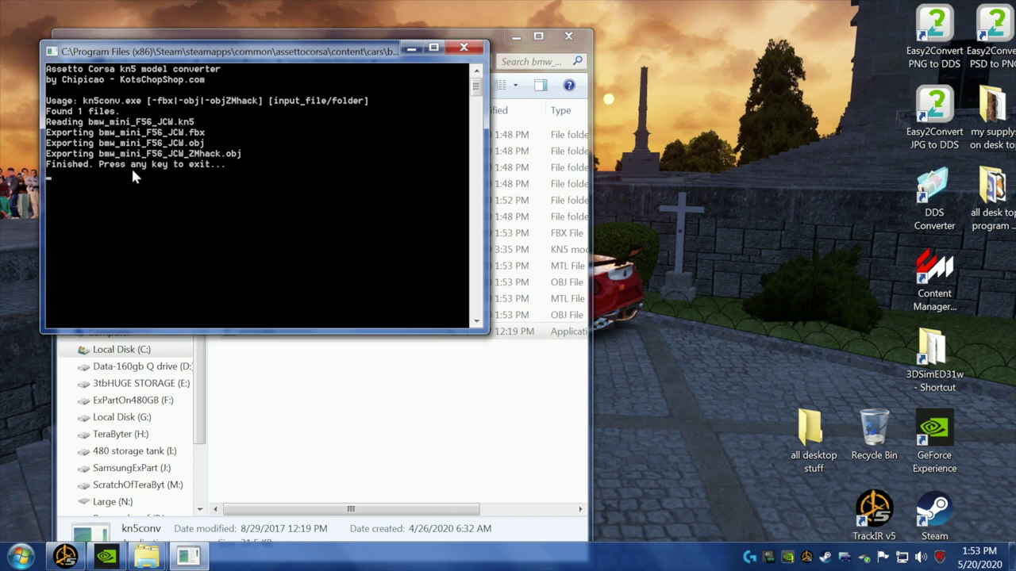
pyautogui.press('Return')
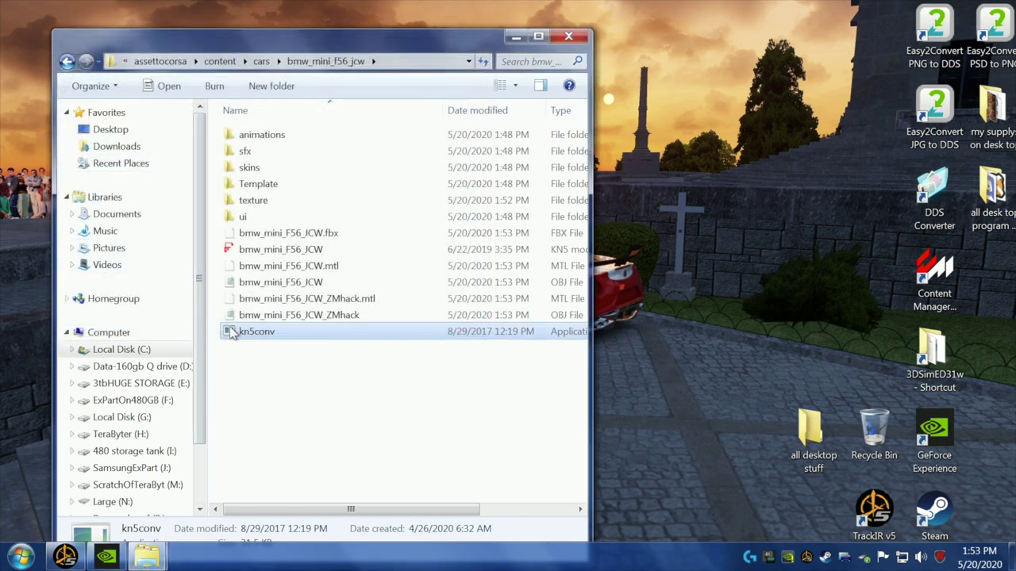
pyautogui.moveTo(229, 338); pyautogui.dragTo(715, 491)
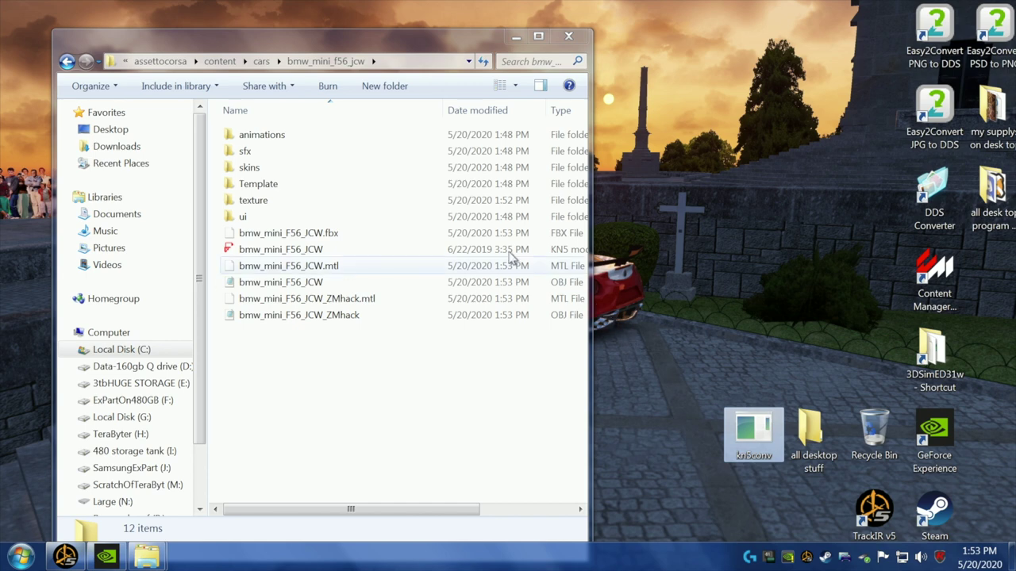
# - Move the Recycle Bin below holding bin on the desktop and place the car folder window clear of both
pyautogui.moveTo(359, 49); pyautogui.dragTo(773, 52)
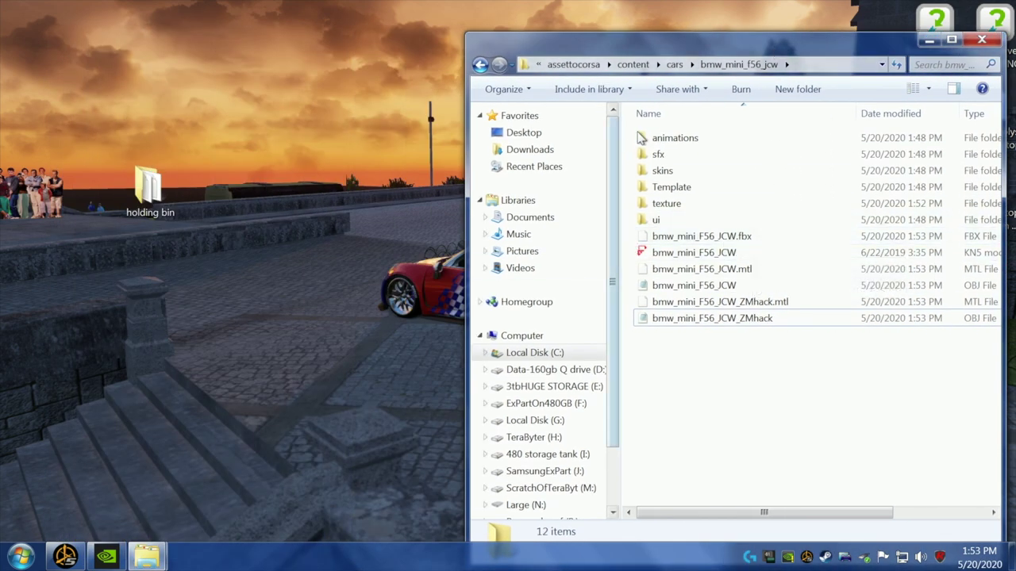
pyautogui.moveTo(722, 49); pyautogui.dragTo(401, 61)
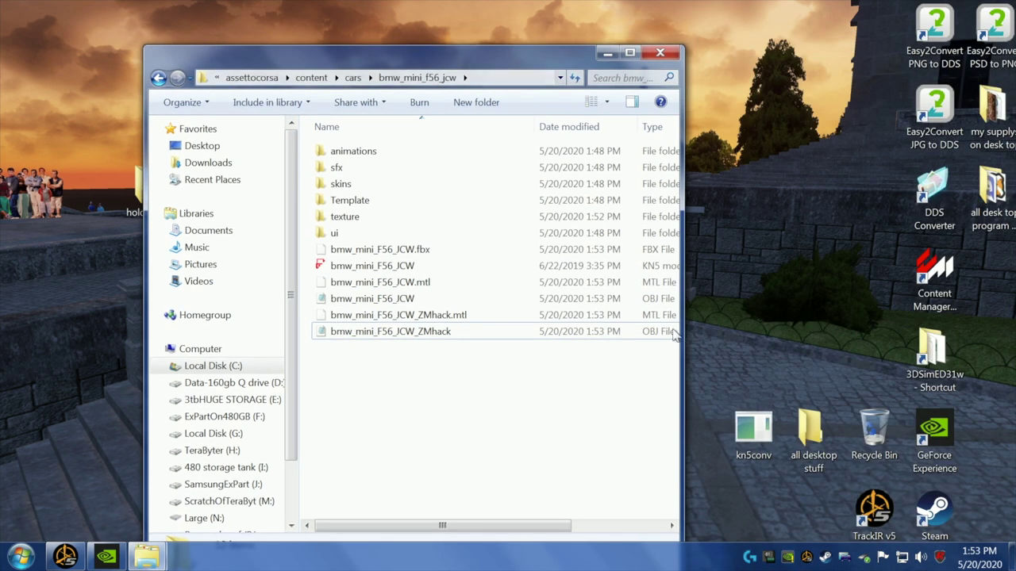
pyautogui.moveTo(871, 426); pyautogui.dragTo(90, 355)
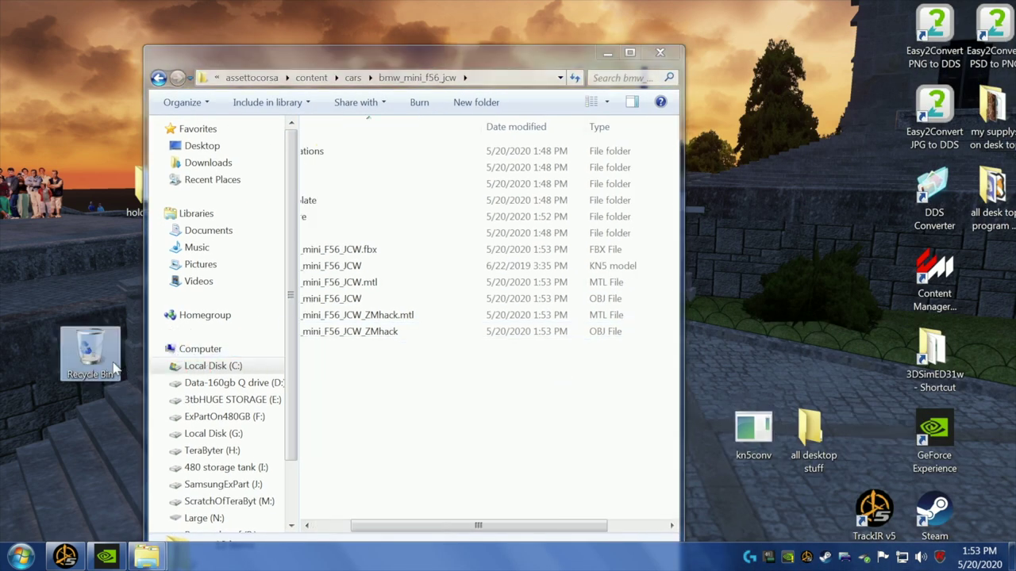
pyautogui.moveTo(294, 62); pyautogui.dragTo(663, 61)
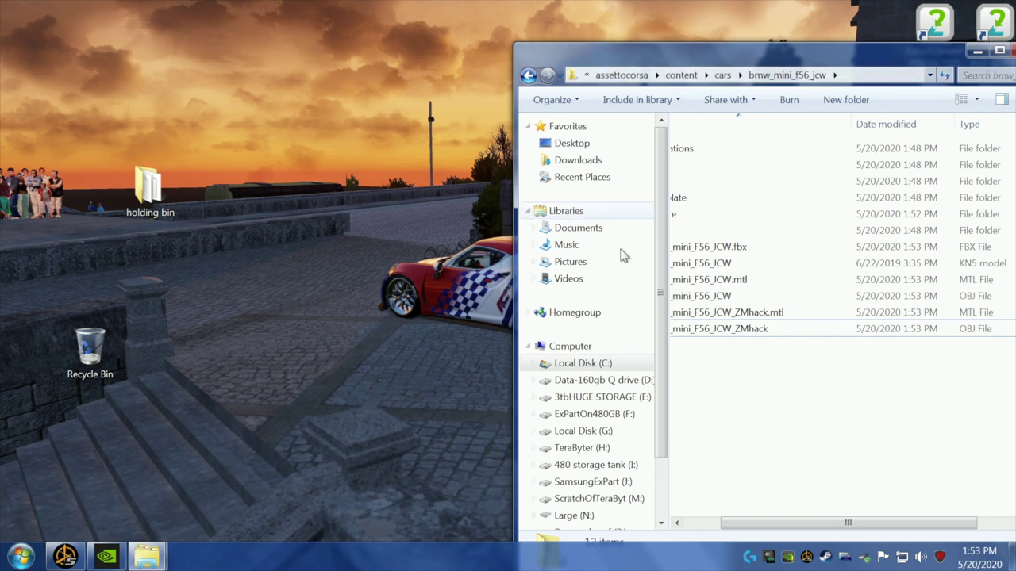
pyautogui.moveTo(736, 525); pyautogui.dragTo(680, 526)
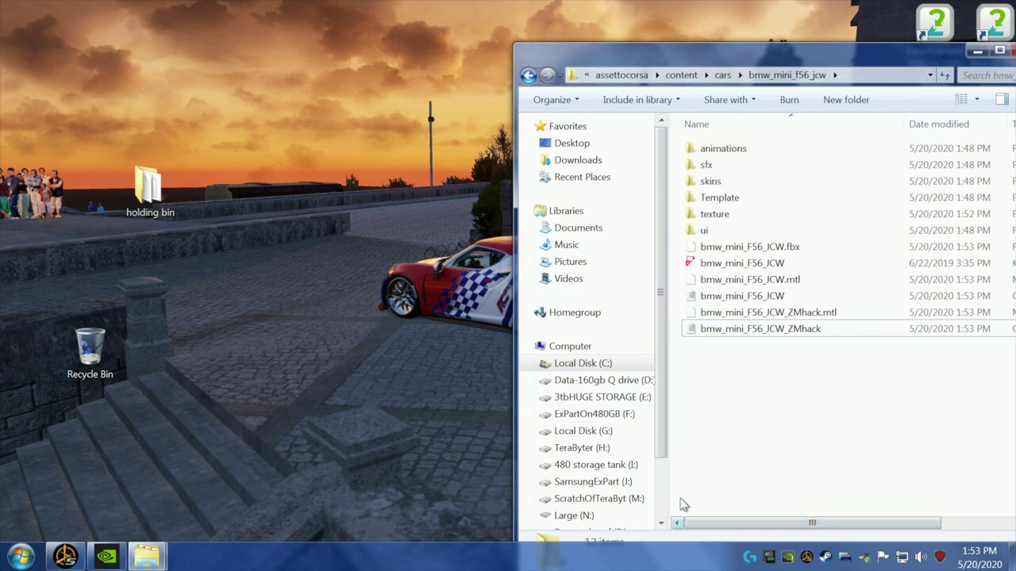
# - Delete the exported MTL, OBJ, ZMhack and FBX files from bmw_mini_f56_jcw, leaving the original KN5 model
pyautogui.click(703, 282)
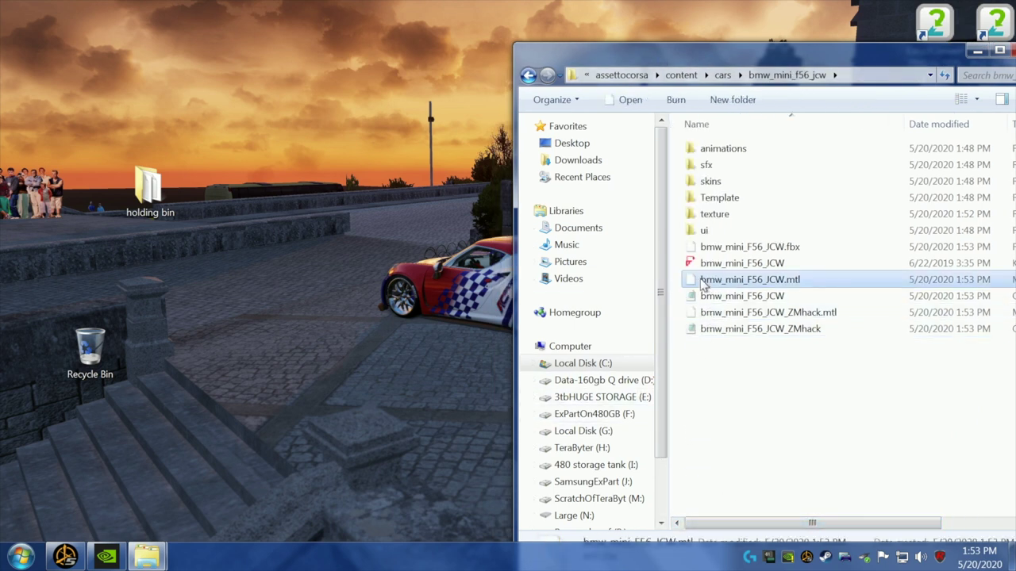
pyautogui.keyDown('shift'); pyautogui.click(713, 330); pyautogui.keyUp('shift')
pyautogui.moveTo(728, 331); pyautogui.dragTo(95, 342)
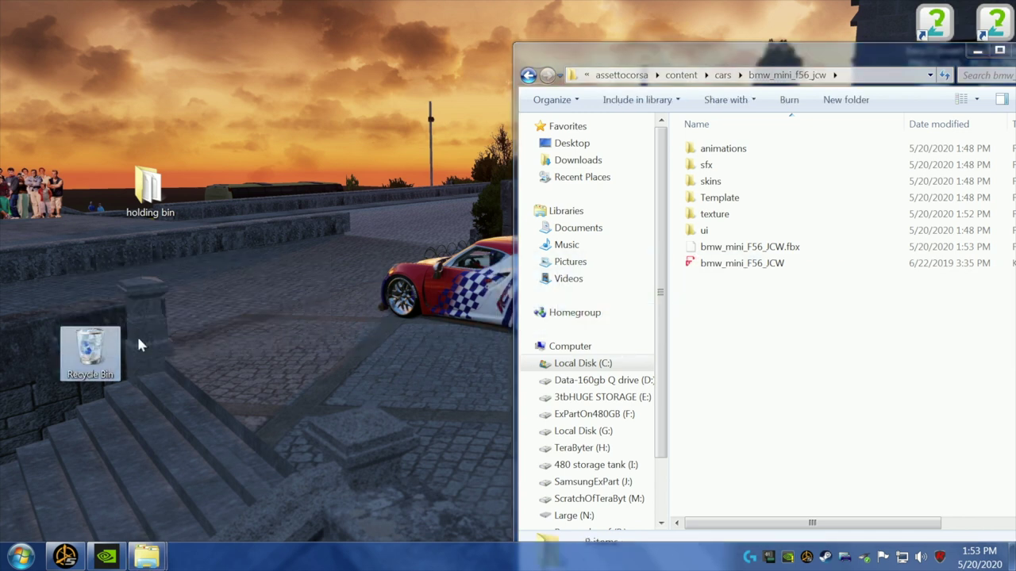
pyautogui.moveTo(712, 252); pyautogui.dragTo(91, 349)
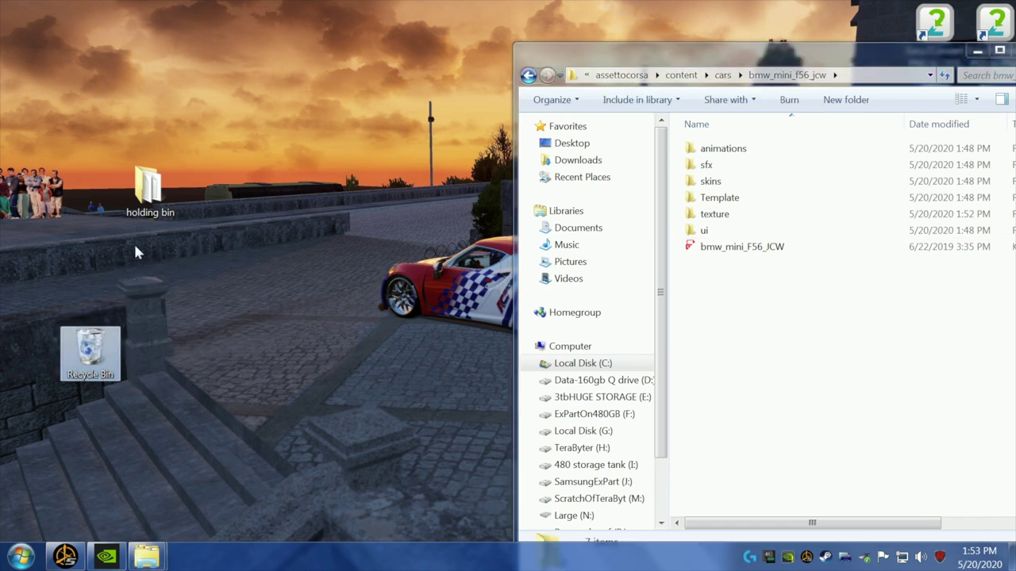
# - Move all ten files from the holding bin folder back into bmw_mini_f56_jcw and close the holding bin
pyautogui.doubleClick(148, 187)
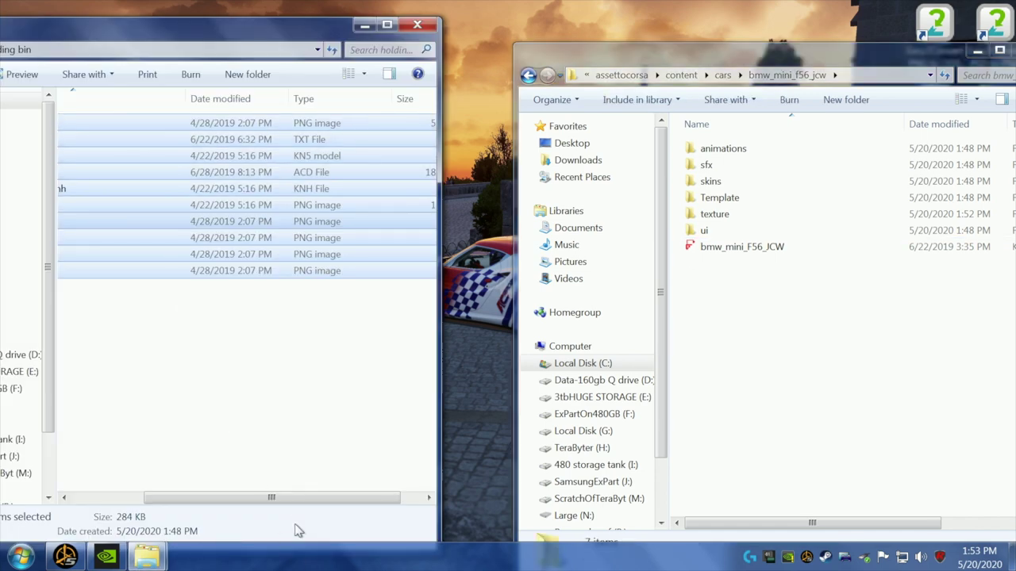
pyautogui.moveTo(294, 498); pyautogui.dragTo(221, 500)
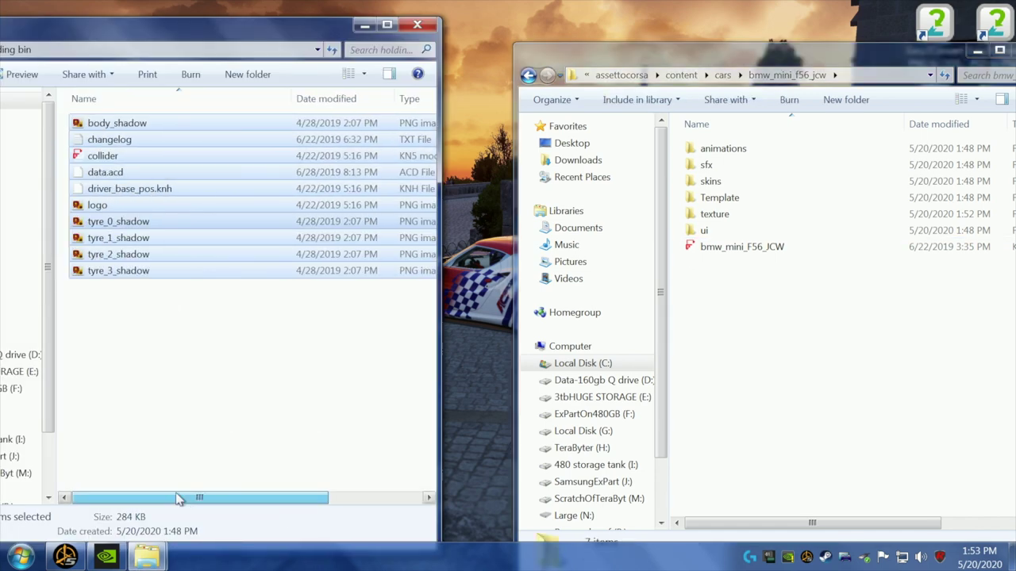
pyautogui.click(97, 123)
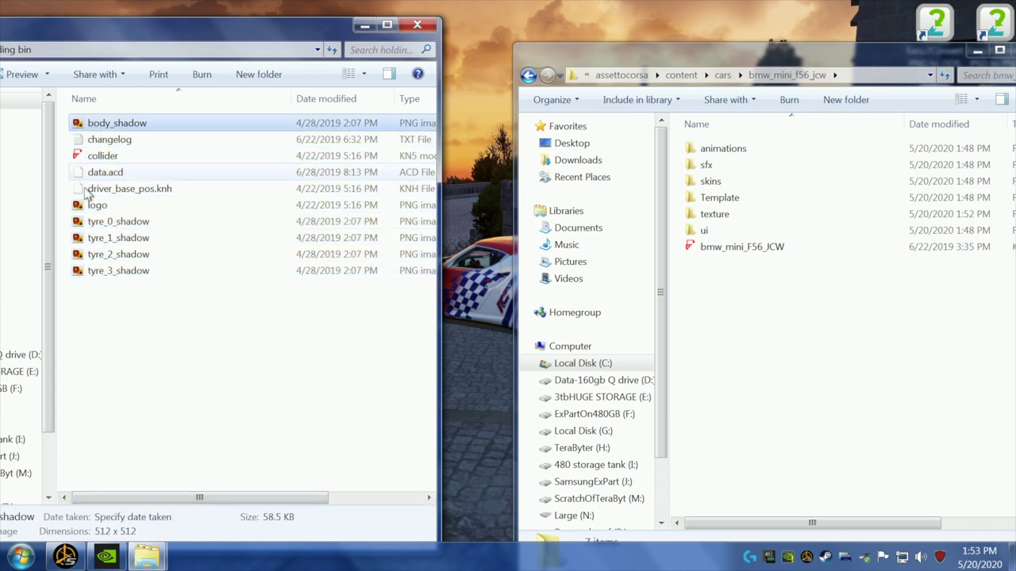
pyautogui.keyDown('shift'); pyautogui.click(97, 271); pyautogui.keyUp('shift')
pyautogui.moveTo(107, 222); pyautogui.dragTo(857, 468)
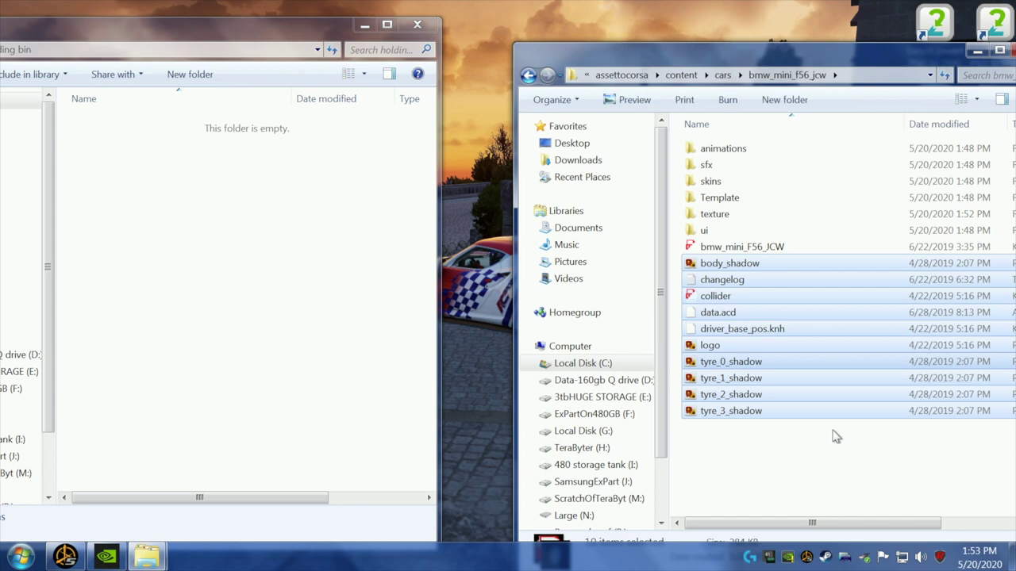
pyautogui.click(417, 27)
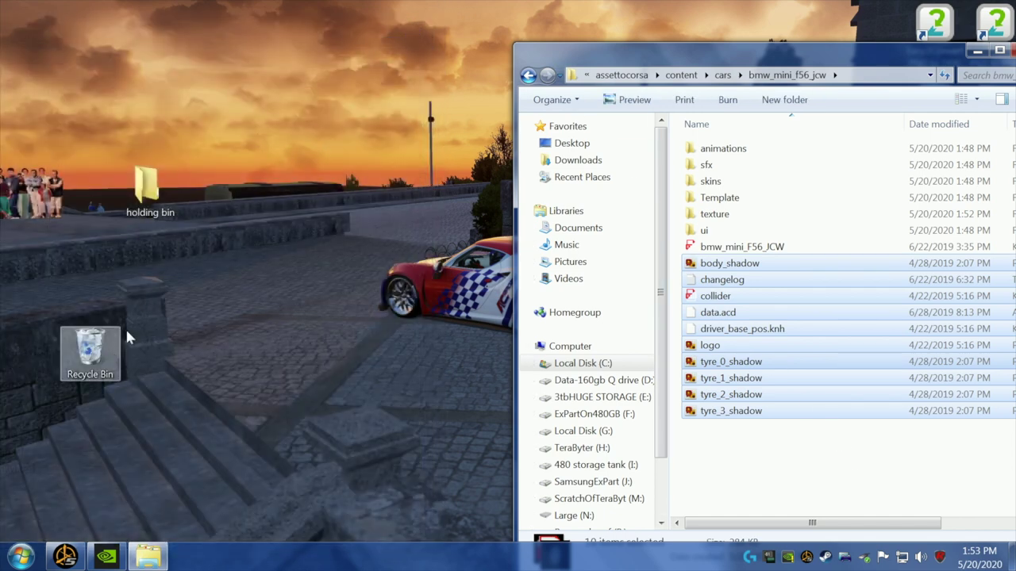
pyautogui.click(709, 494)
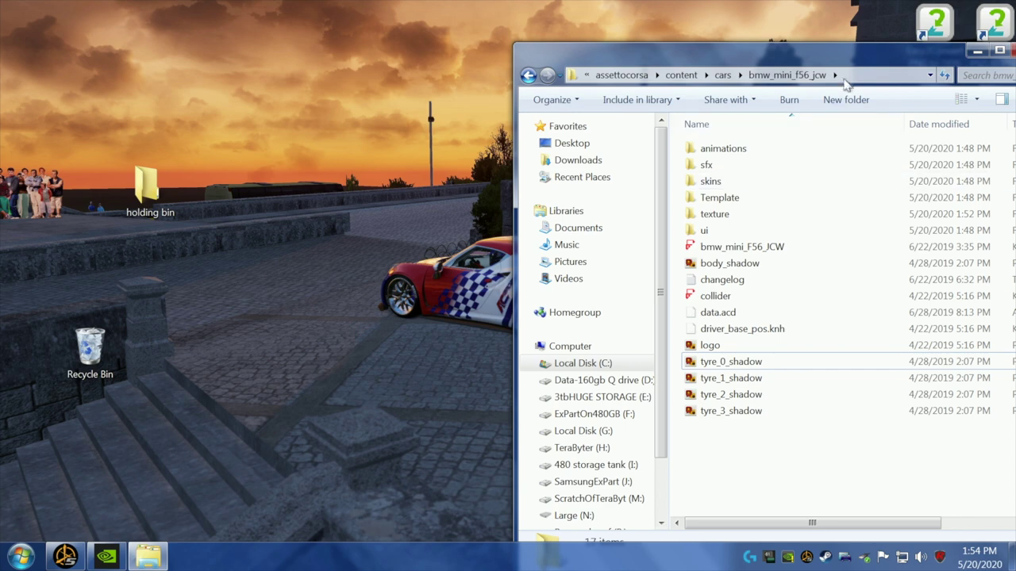
# - Reposition the car folder window clear of the Recycle Bin and discard the flames folder inside texture
pyautogui.moveTo(853, 53); pyautogui.dragTo(657, 54)
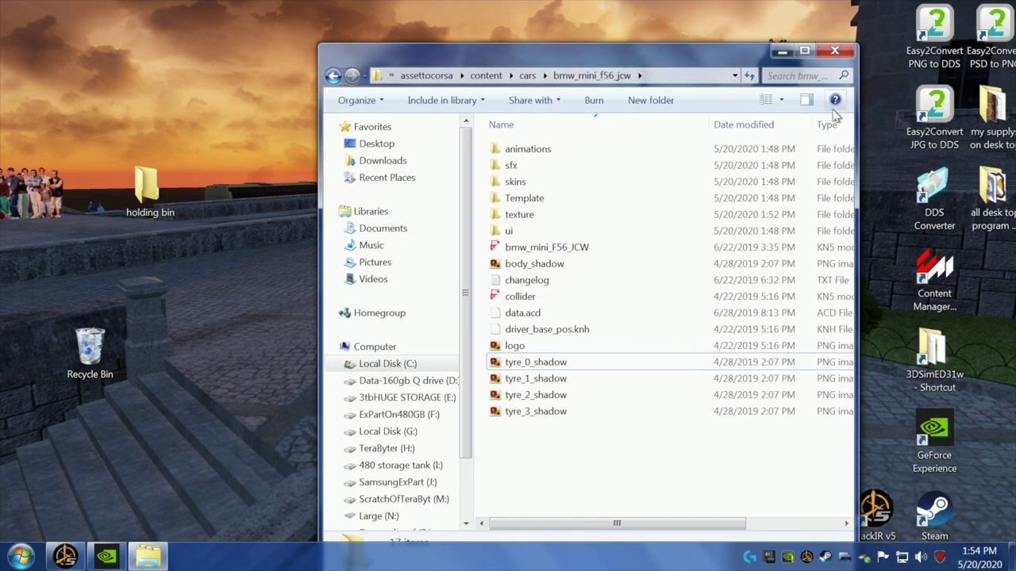
pyautogui.moveTo(748, 64); pyautogui.dragTo(693, 47)
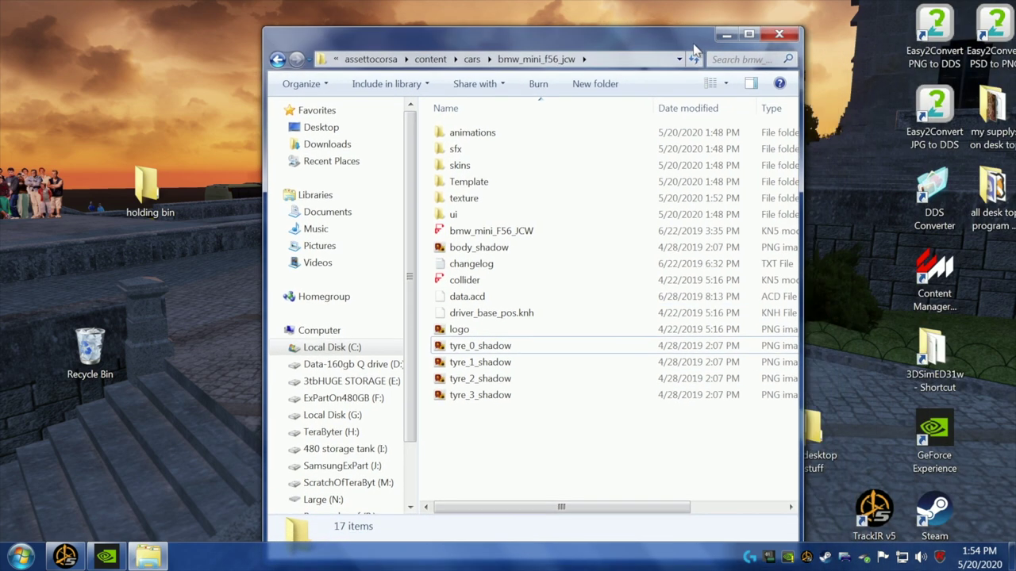
pyautogui.doubleClick(481, 202)
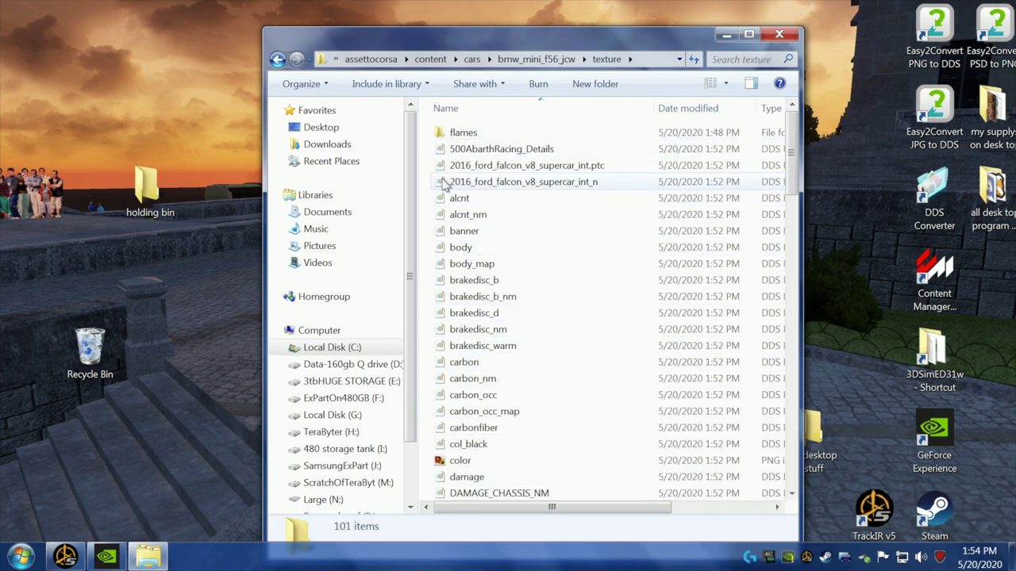
pyautogui.moveTo(439, 136); pyautogui.dragTo(106, 367)
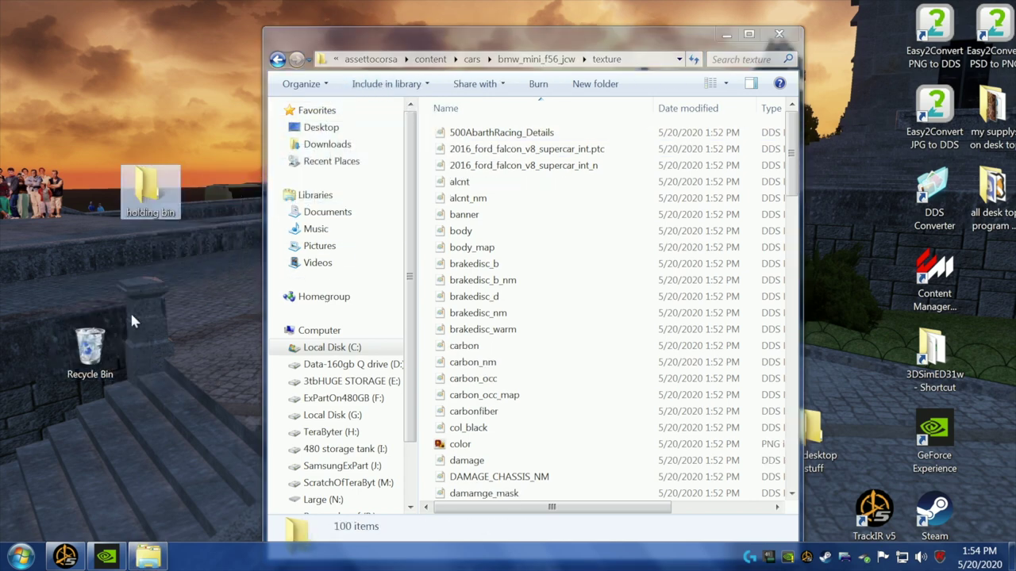
# - Arrange the texture window beside the desktop supplies folder and open flames under Humbles TOOL BOX, MY TOOL BOX, TOOL BOXX
pyautogui.moveTo(432, 43); pyautogui.dragTo(172, 37)
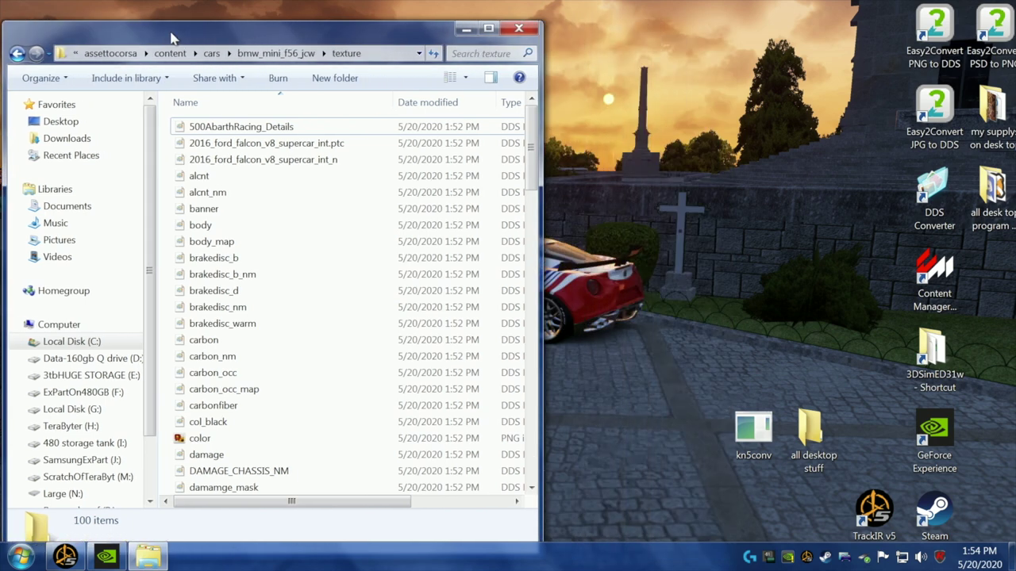
pyautogui.moveTo(540, 137); pyautogui.dragTo(678, 140)
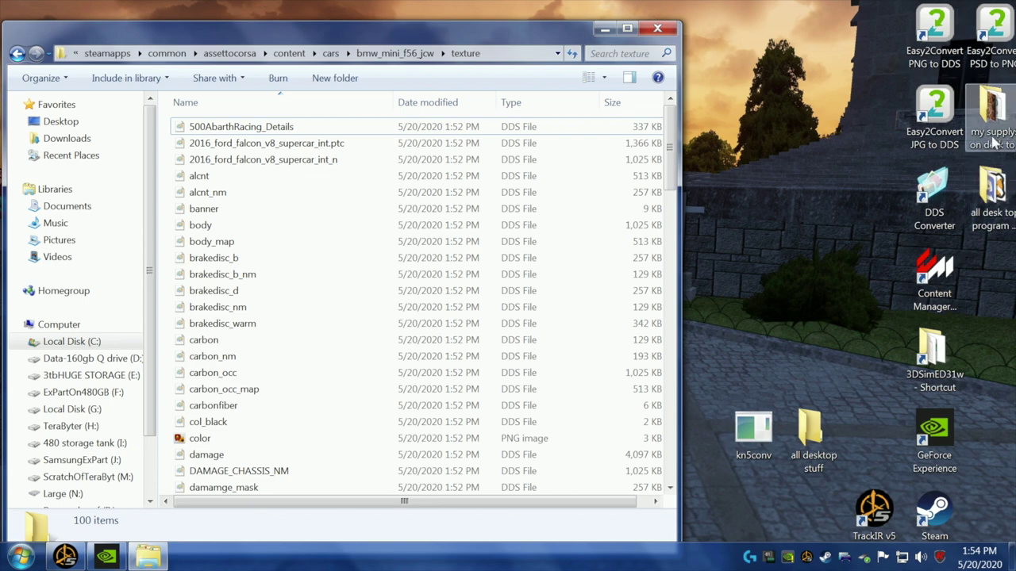
pyautogui.doubleClick(995, 142)
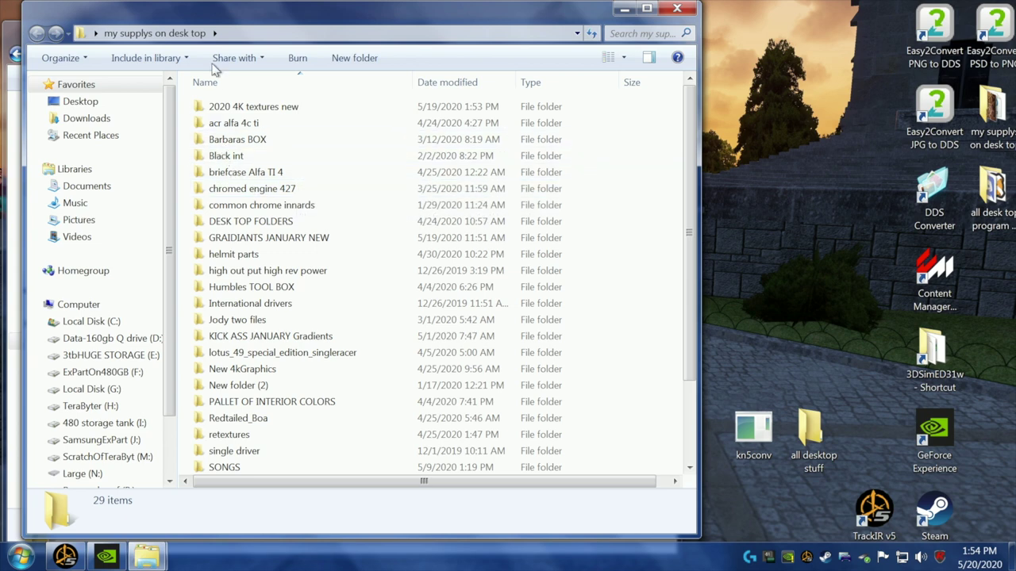
pyautogui.moveTo(207, 15); pyautogui.dragTo(459, 41)
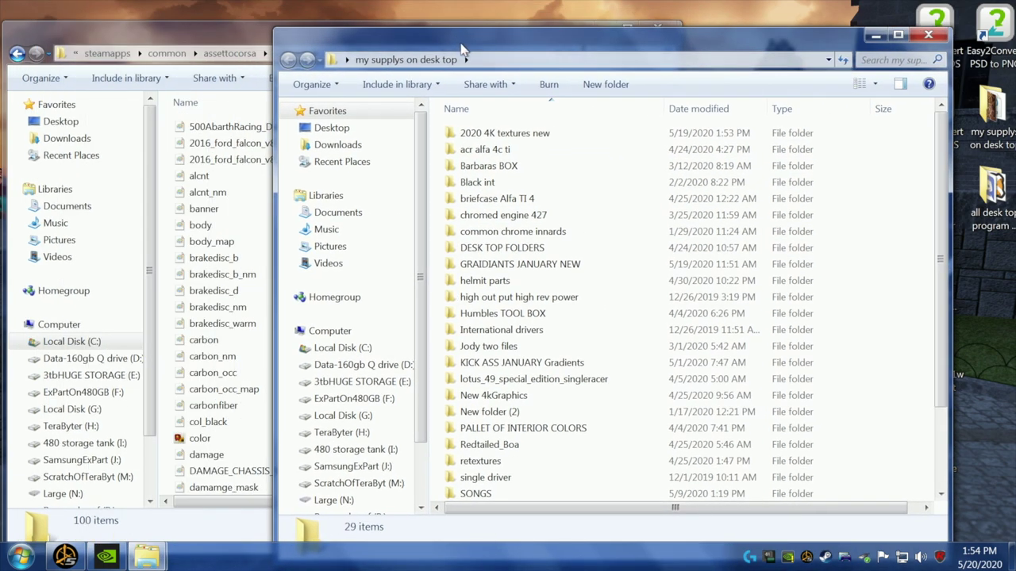
pyautogui.doubleClick(488, 315)
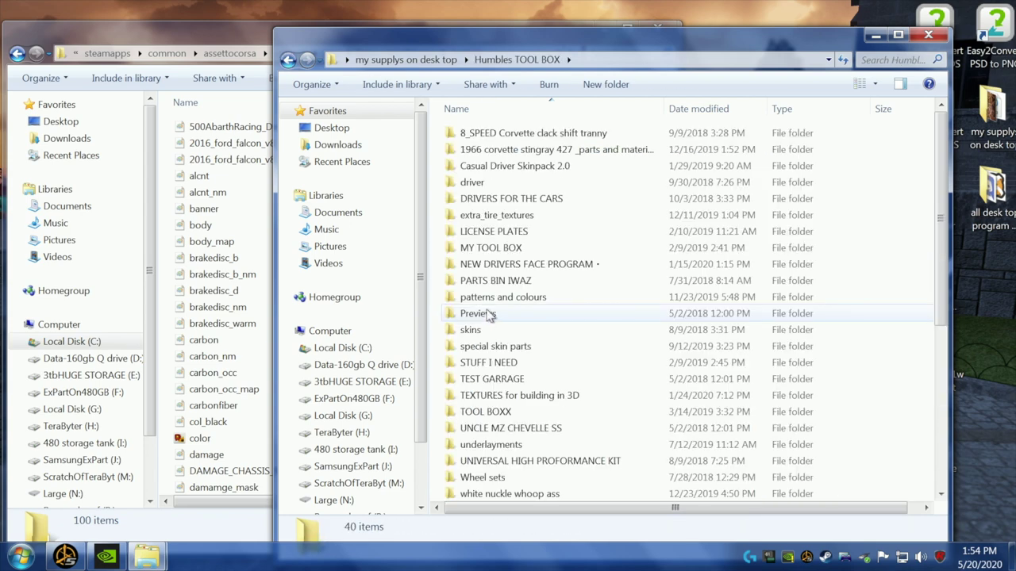
pyautogui.doubleClick(498, 251)
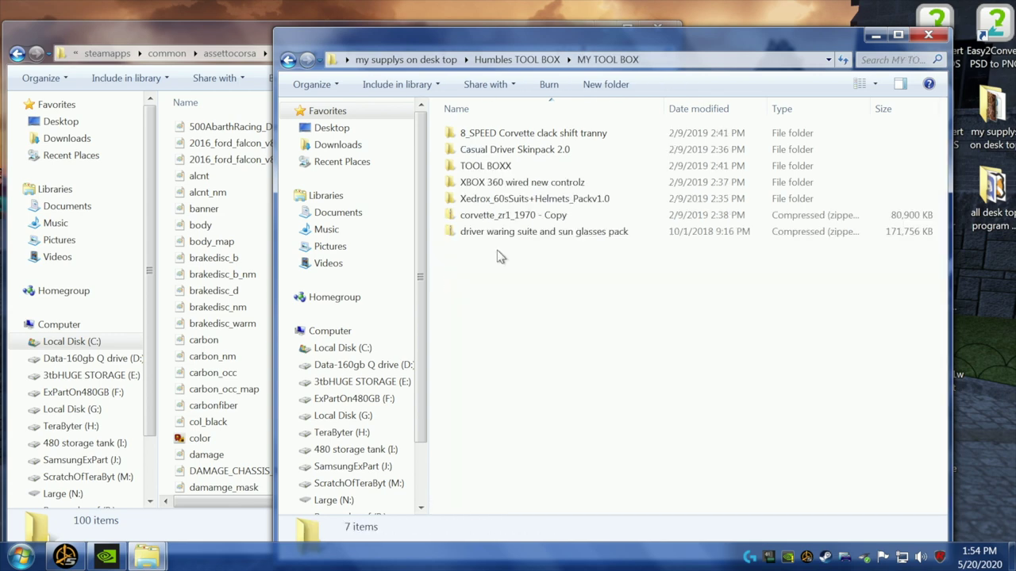
pyautogui.doubleClick(495, 166)
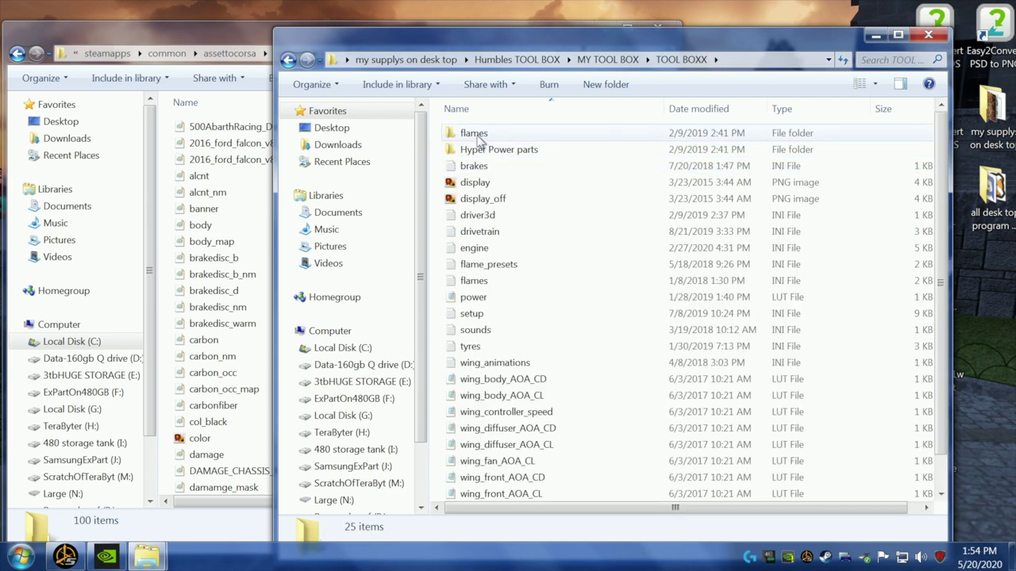
pyautogui.doubleClick(476, 134)
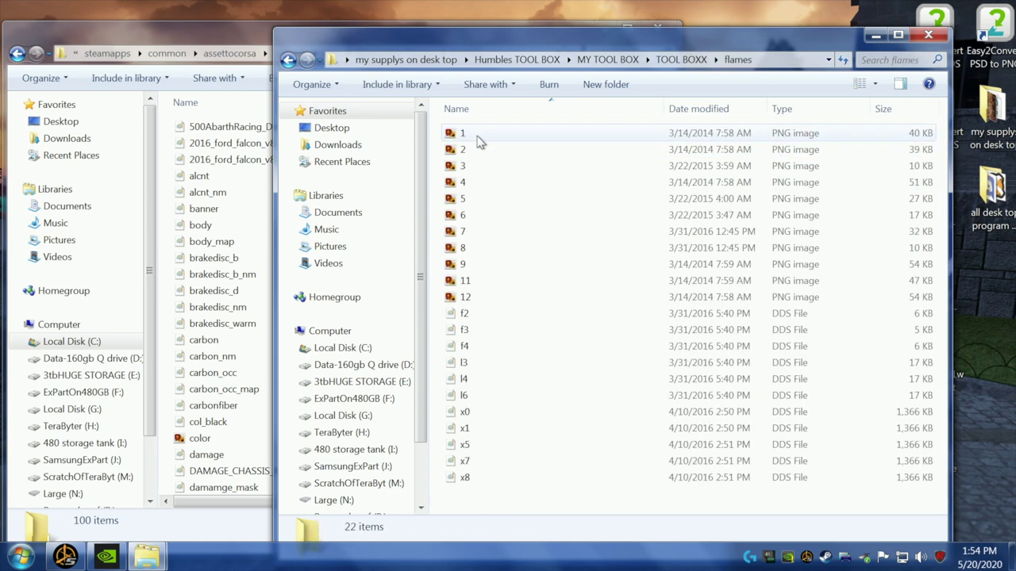
# - Show the replacement flames folder's contents as large icons to examine the flame images, and close the window
pyautogui.click(876, 86)
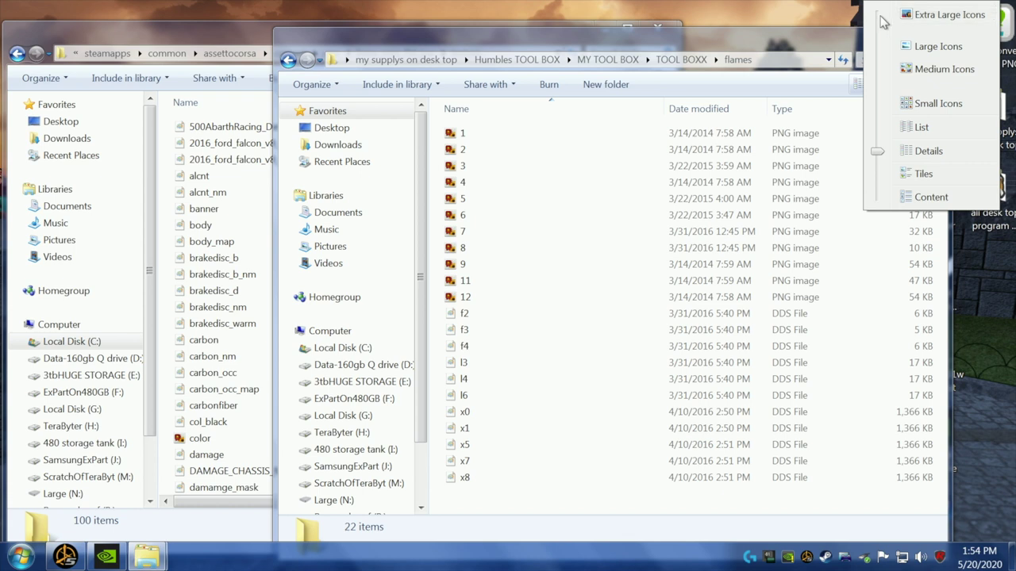
pyautogui.click(879, 24)
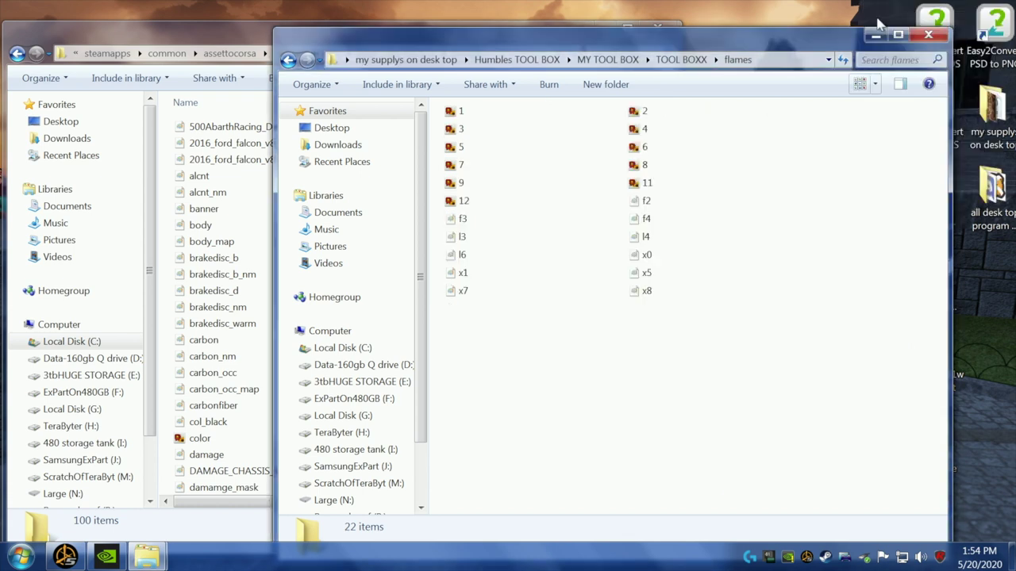
pyautogui.click(865, 84)
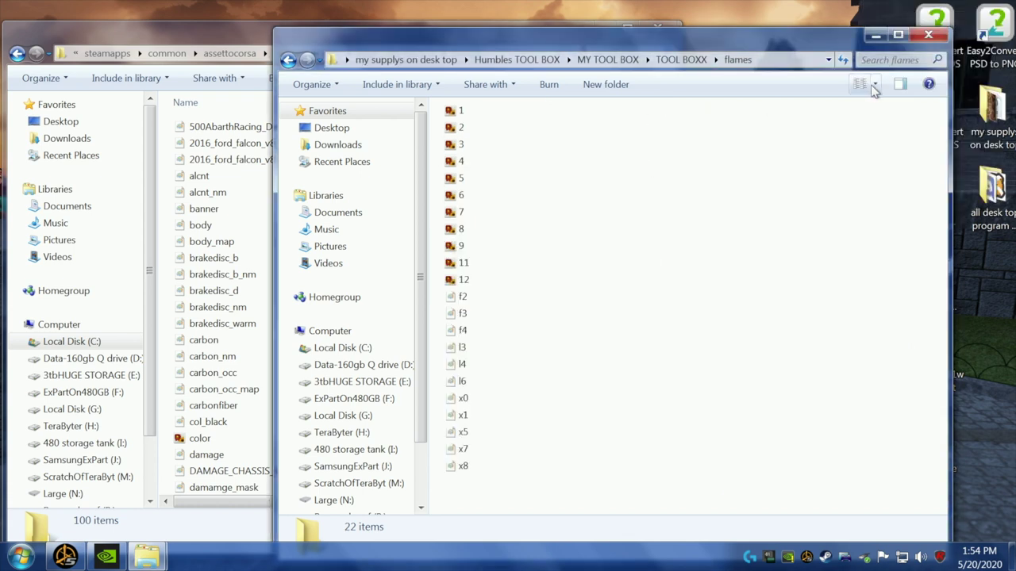
pyautogui.click(876, 86)
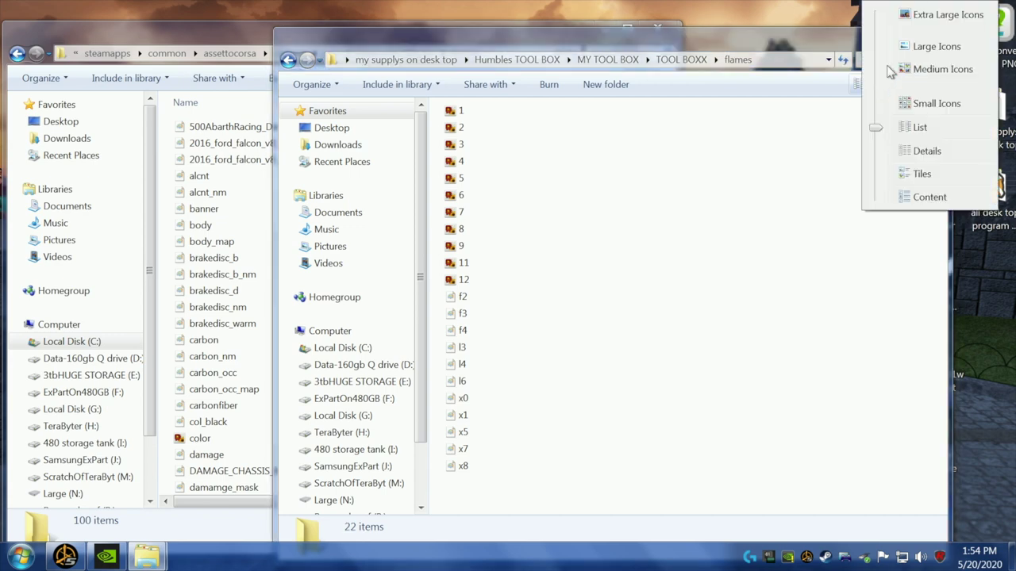
pyautogui.click(905, 47)
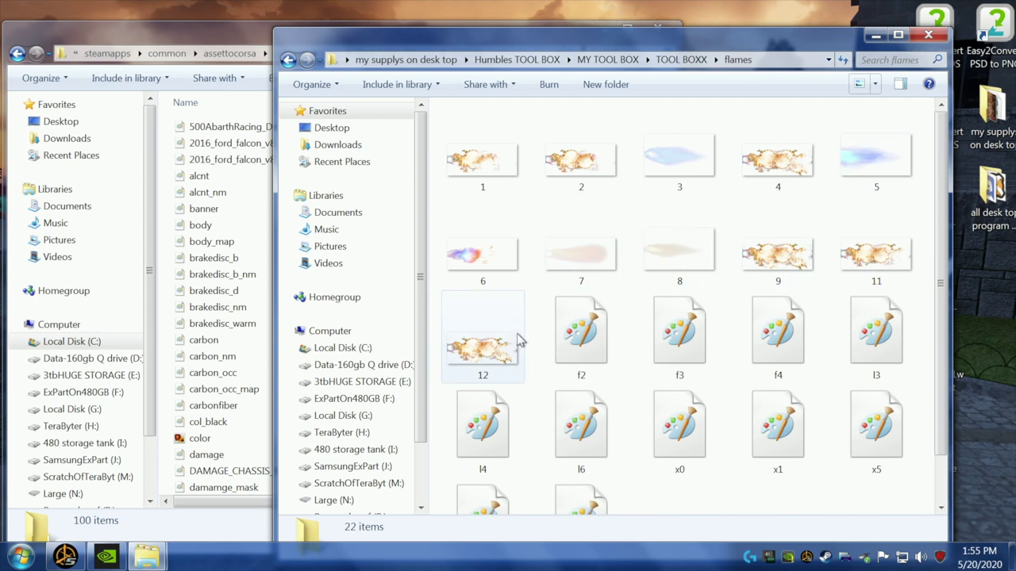
pyautogui.click(929, 35)
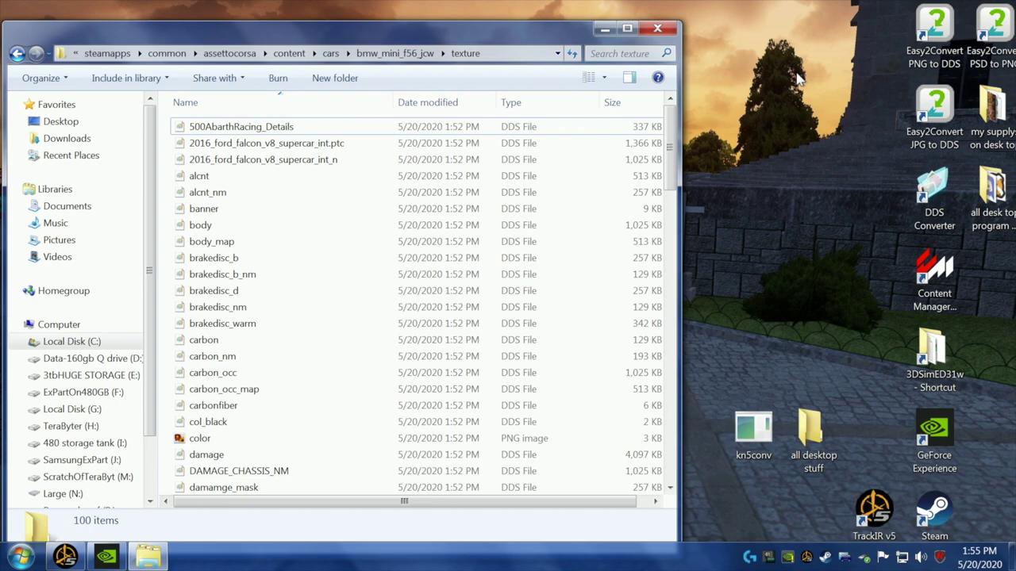
# - Reopen my supplys on desk top and copy the flames folder from Humbles TOOL BOX, MY TOOL BOX, TOOL BOXX
pyautogui.doubleClick(992, 115)
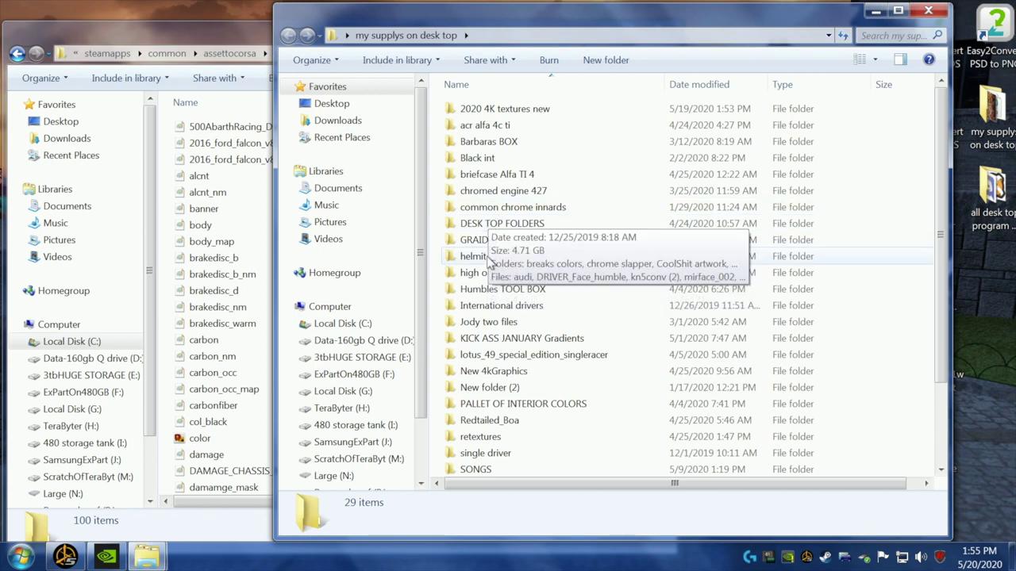
pyautogui.doubleClick(487, 289)
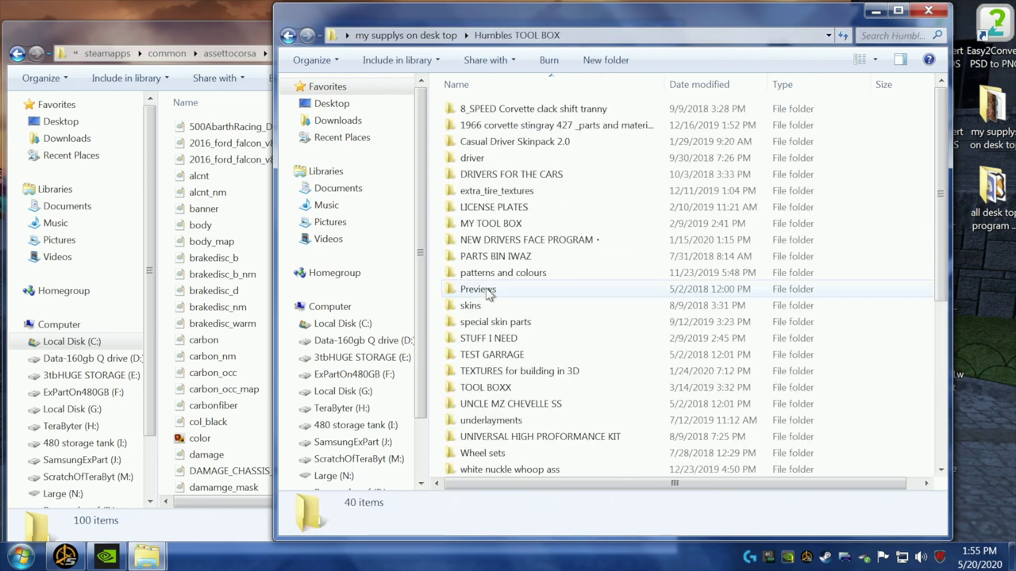
pyautogui.doubleClick(487, 224)
pyautogui.doubleClick(492, 145)
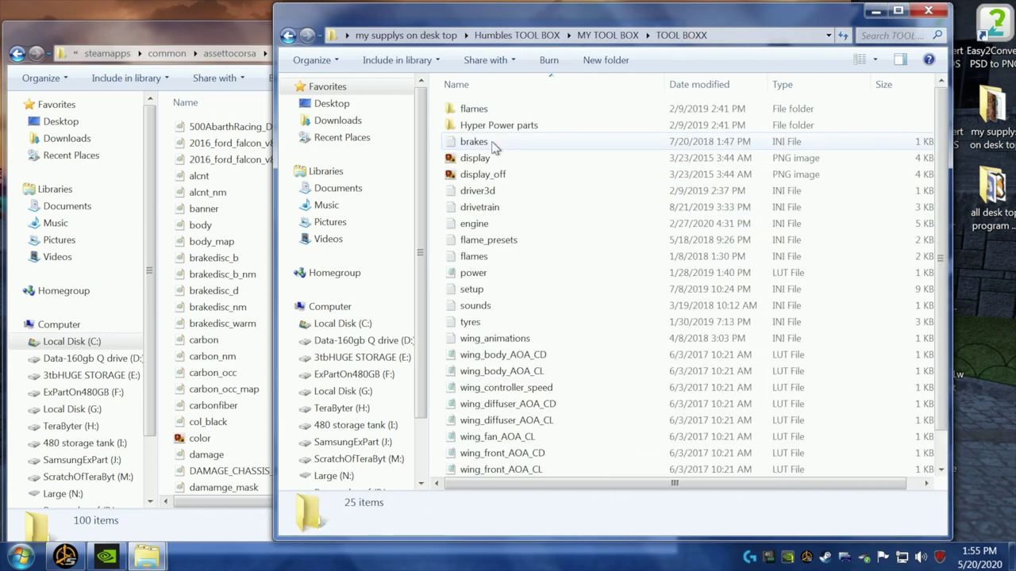
pyautogui.rightClick(471, 111)
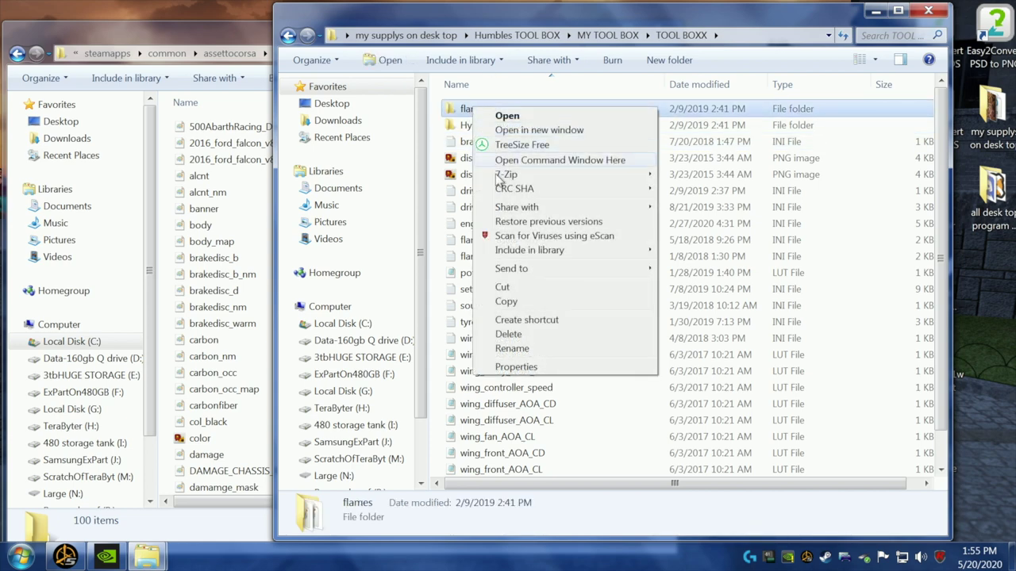
pyautogui.click(505, 302)
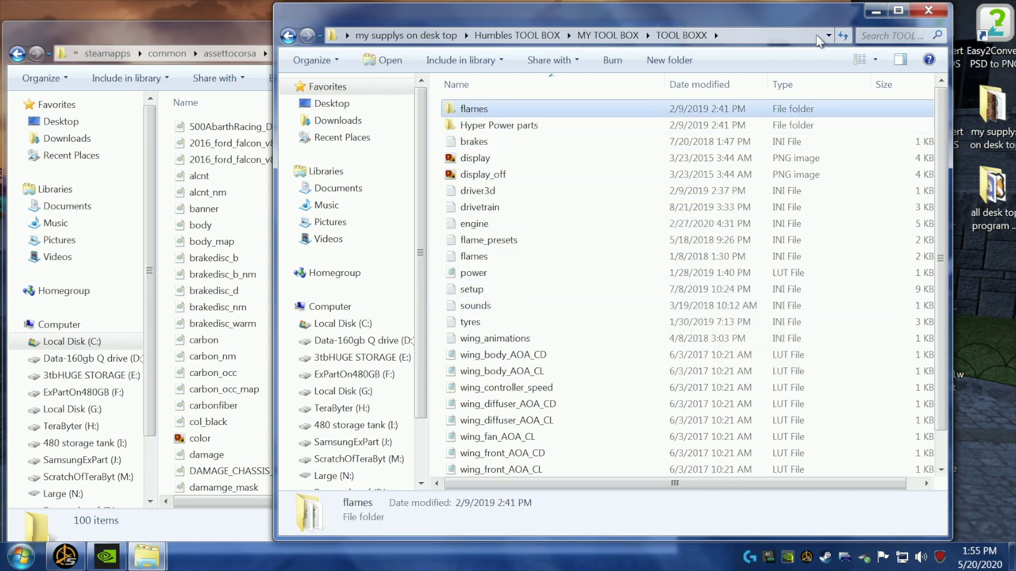
# - Paste the copied flames folder into the Mini's texture folder, widening its window for room, and return to bmw_mini_f56_jcw
pyautogui.click(875, 11)
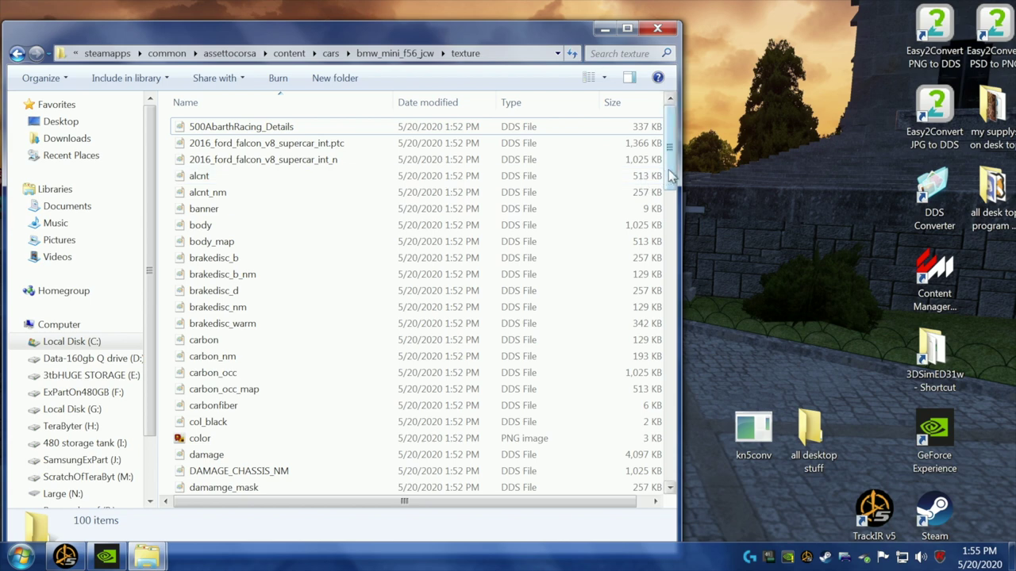
pyautogui.moveTo(683, 163); pyautogui.dragTo(1013, 167)
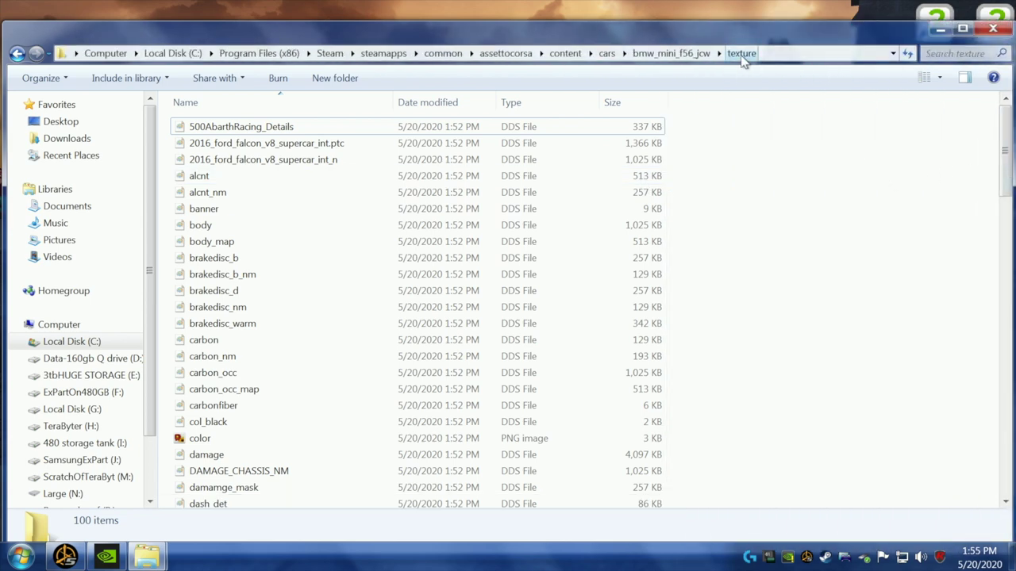
pyautogui.rightClick(753, 142)
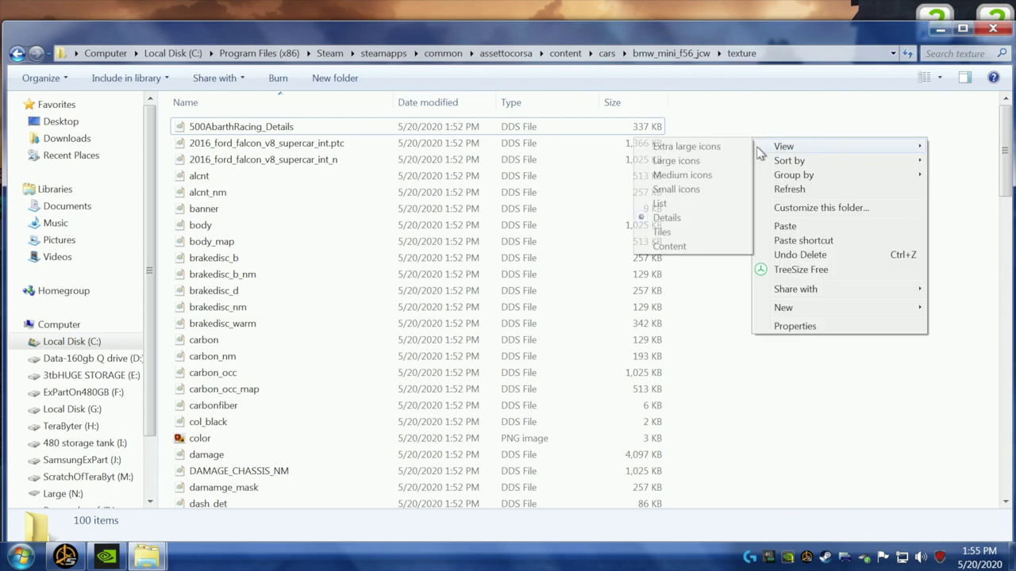
pyautogui.click(780, 226)
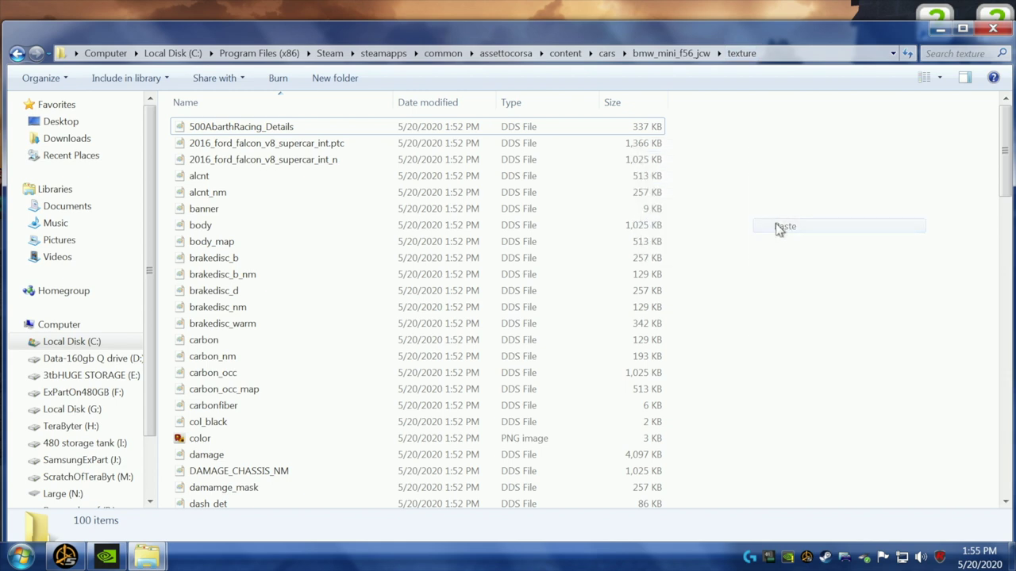
pyautogui.click(18, 53)
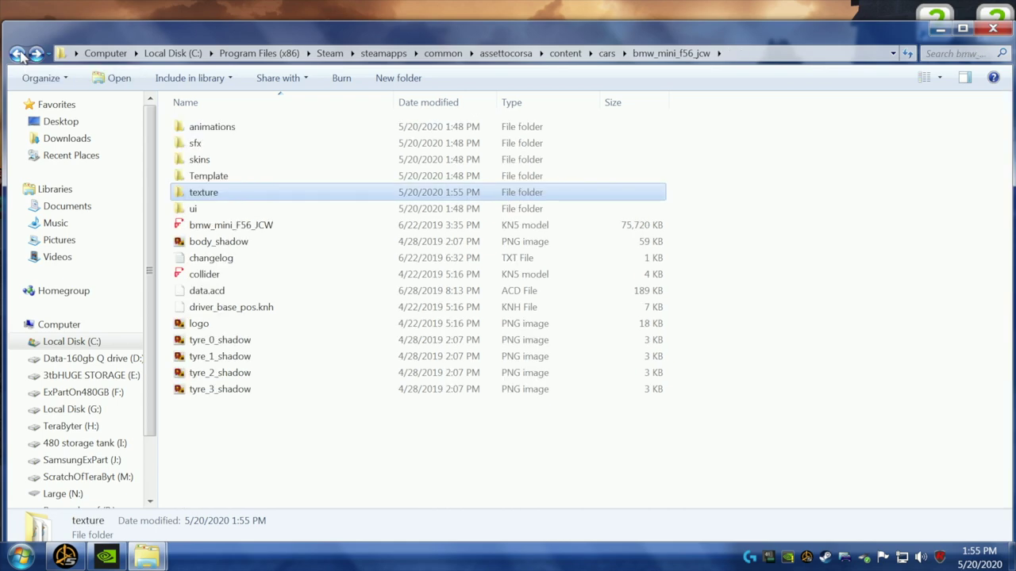
pyautogui.moveTo(58, 34); pyautogui.dragTo(49, 24)
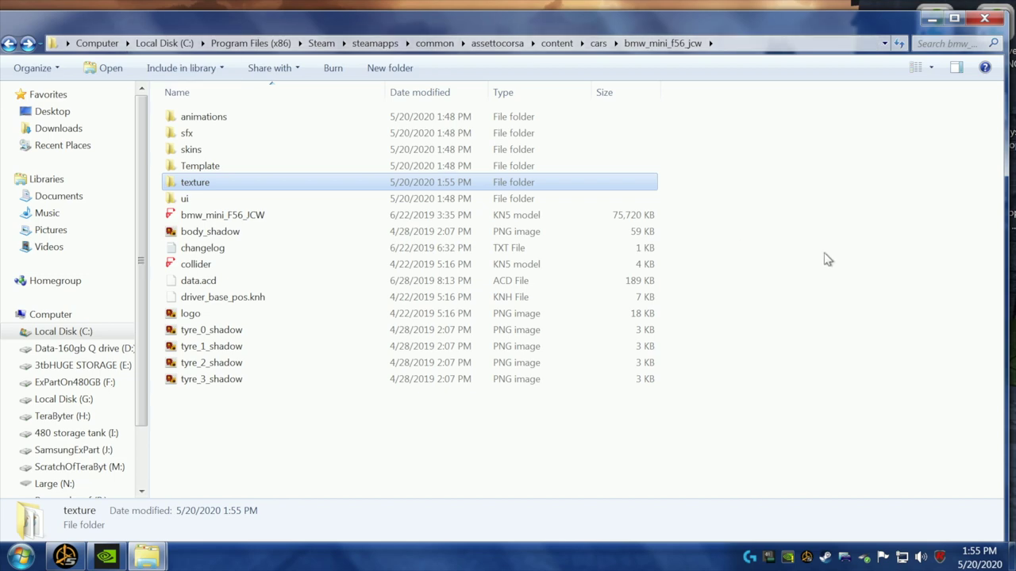
# - Narrow the file window, shift it aside, and open the texture folder of al_roadrunner_cosmic from the cars folder
pyautogui.moveTo(1005, 170); pyautogui.dragTo(770, 171)
pyautogui.moveTo(199, 24); pyautogui.dragTo(431, 26)
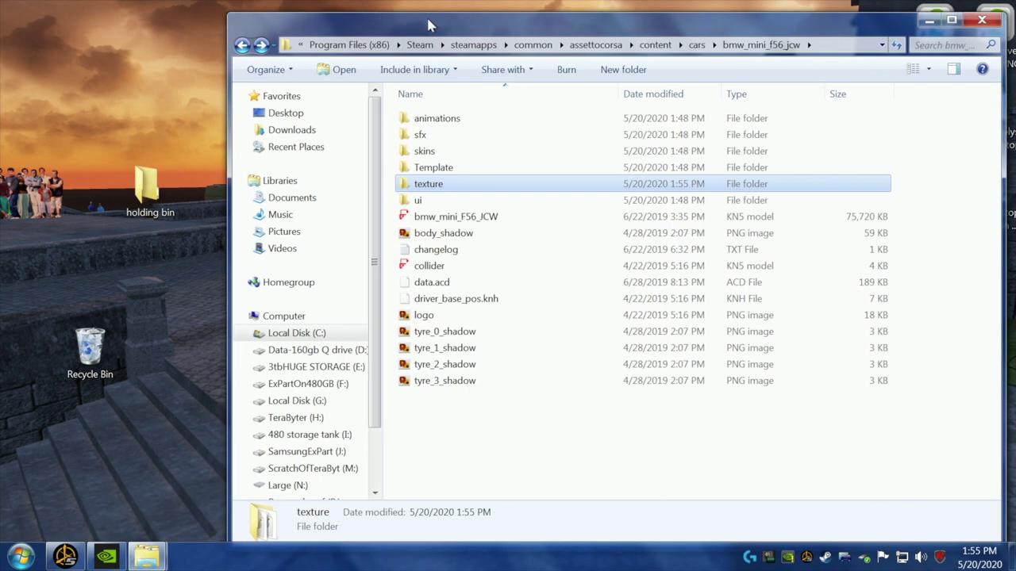
pyautogui.click(243, 45)
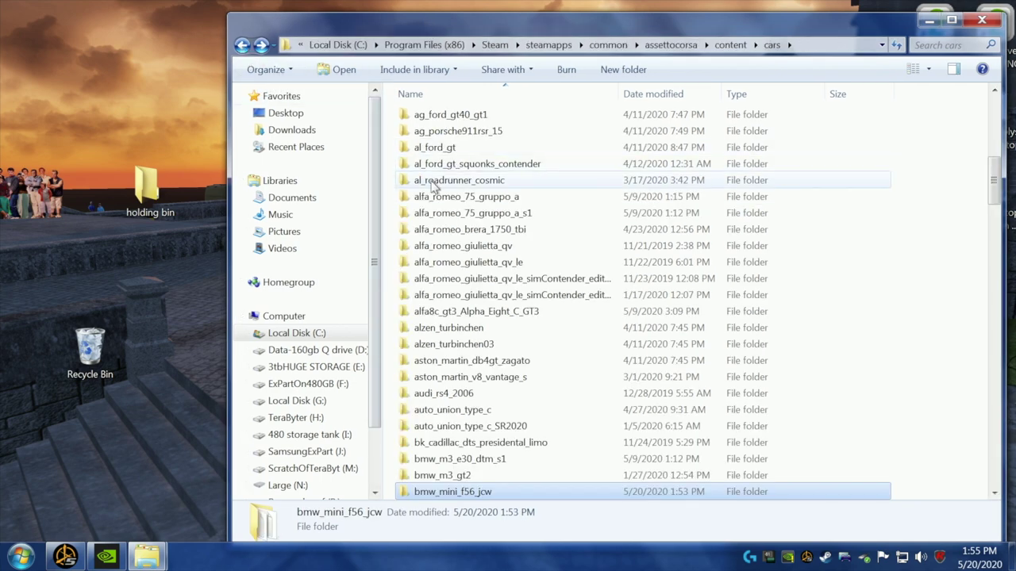
pyautogui.doubleClick(434, 181)
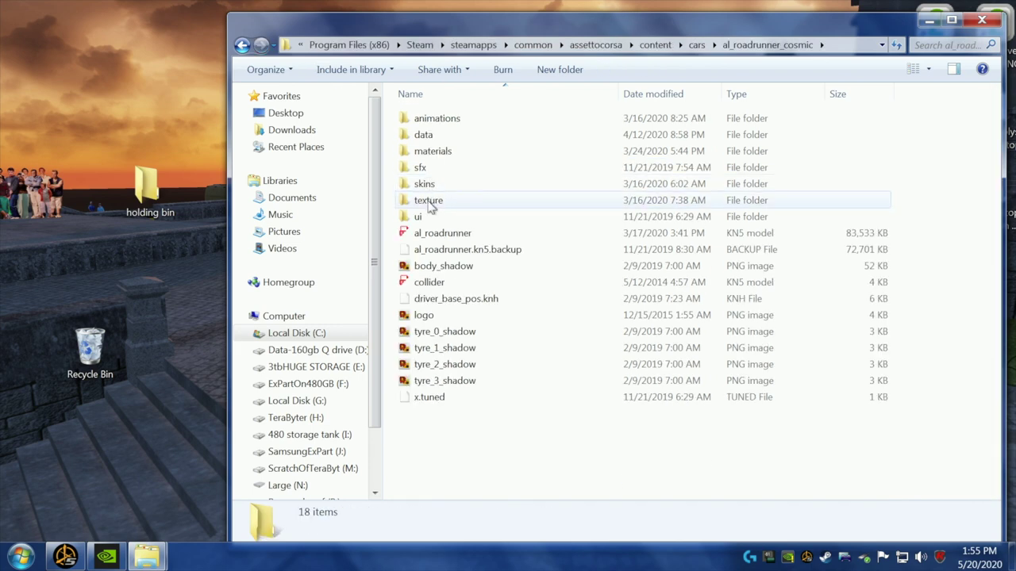
pyautogui.doubleClick(428, 200)
# - Find and copy the common_chrome DDS file in al_roadrunner_cosmic's texture folder
pyautogui.scroll(-4, 462, 286)
pyautogui.scroll(-6, 463, 287)
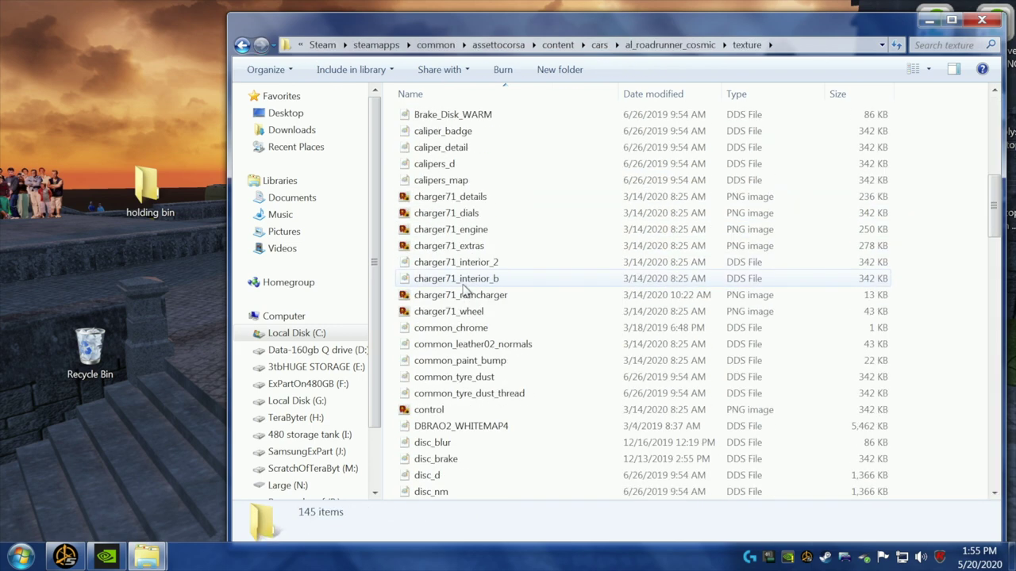
pyautogui.scroll(-6, 462, 290)
pyautogui.scroll(4, 462, 290)
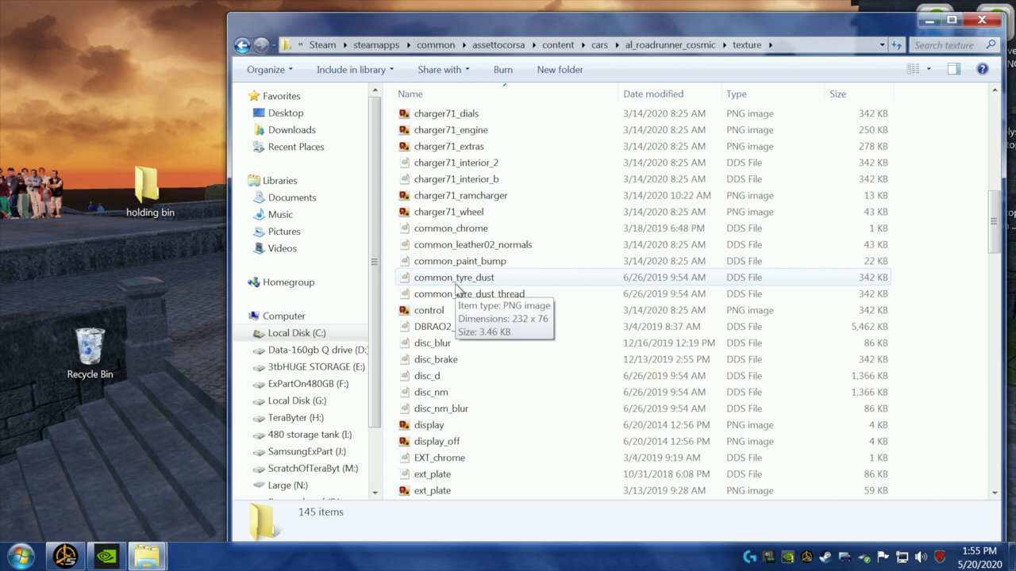
pyautogui.click(446, 230)
pyautogui.rightClick(447, 230)
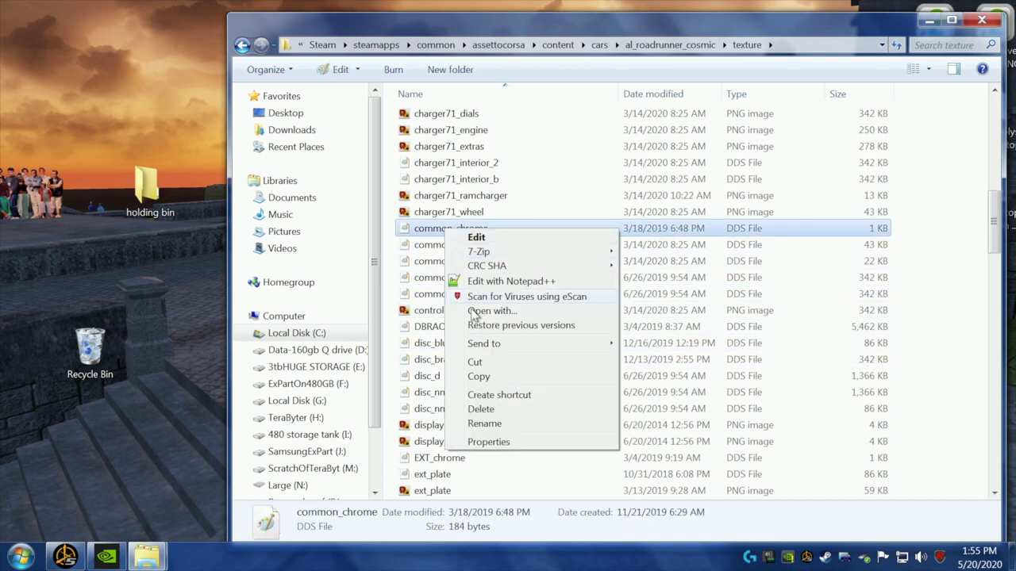
pyautogui.click(481, 377)
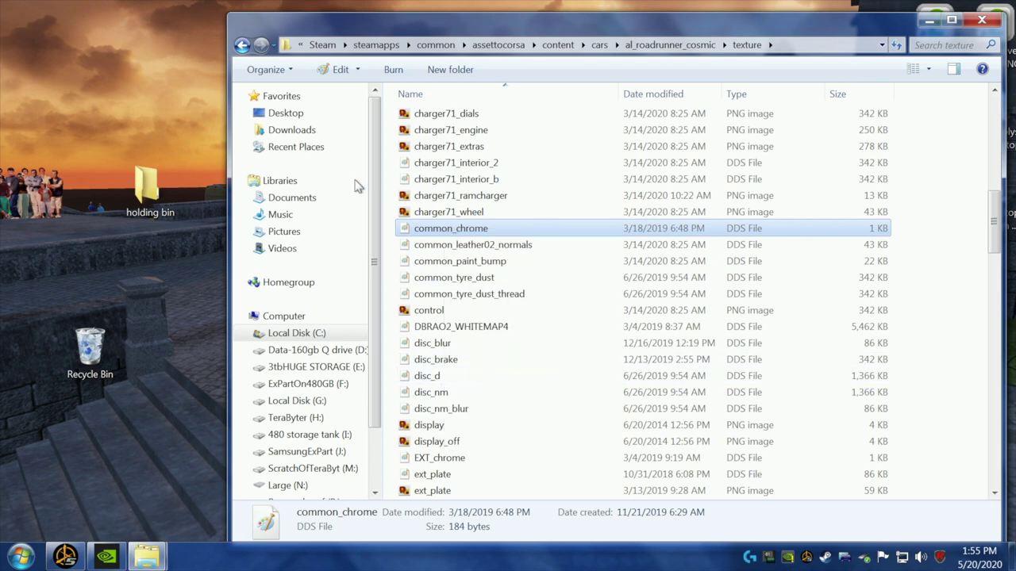
# - Return to the cars folder and open the texture folder inside bmw_mini_f56_jcw
pyautogui.click(242, 45)
pyautogui.click(242, 45)
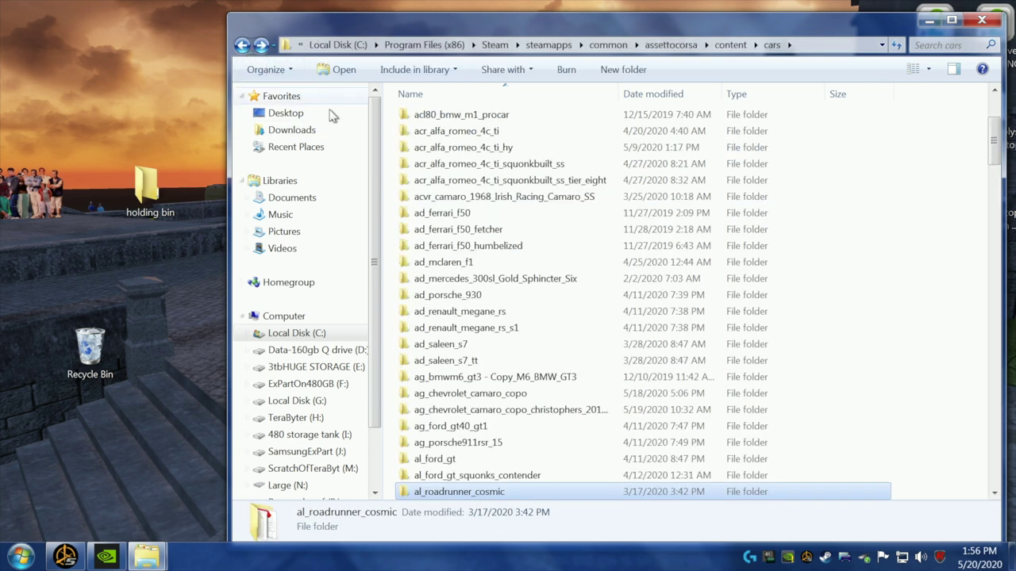
pyautogui.scroll(-9, 474, 263)
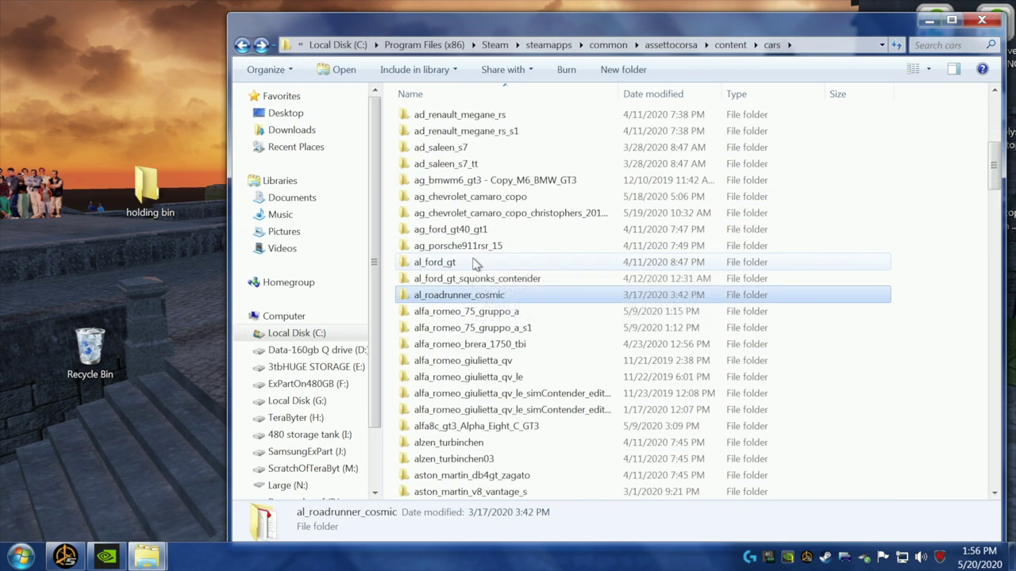
pyautogui.doubleClick(463, 360)
pyautogui.doubleClick(449, 183)
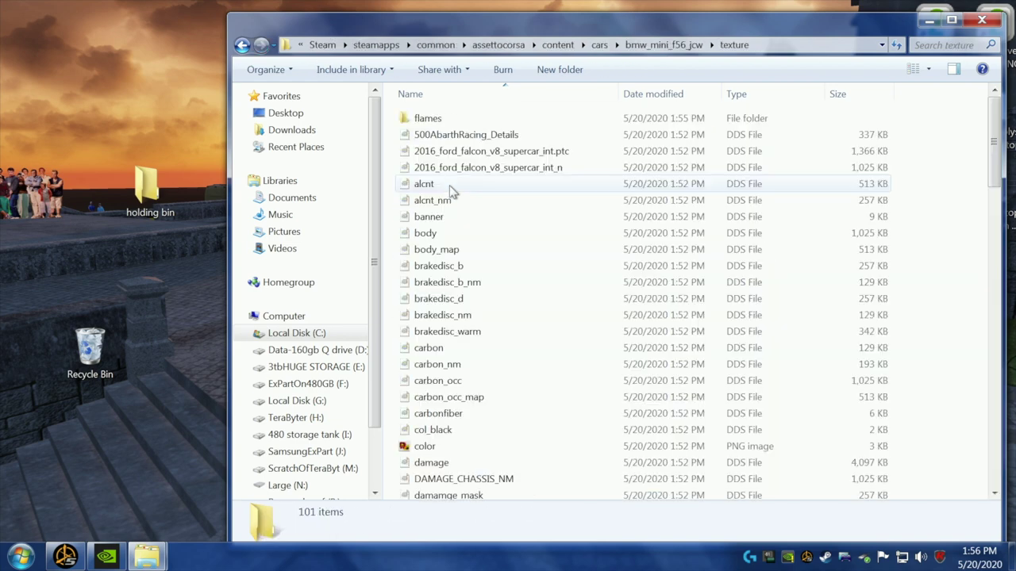
# - Move and widen the window, and paste common_chrome into the Mini's texture folder
pyautogui.moveTo(789, 40); pyautogui.dragTo(572, 36)
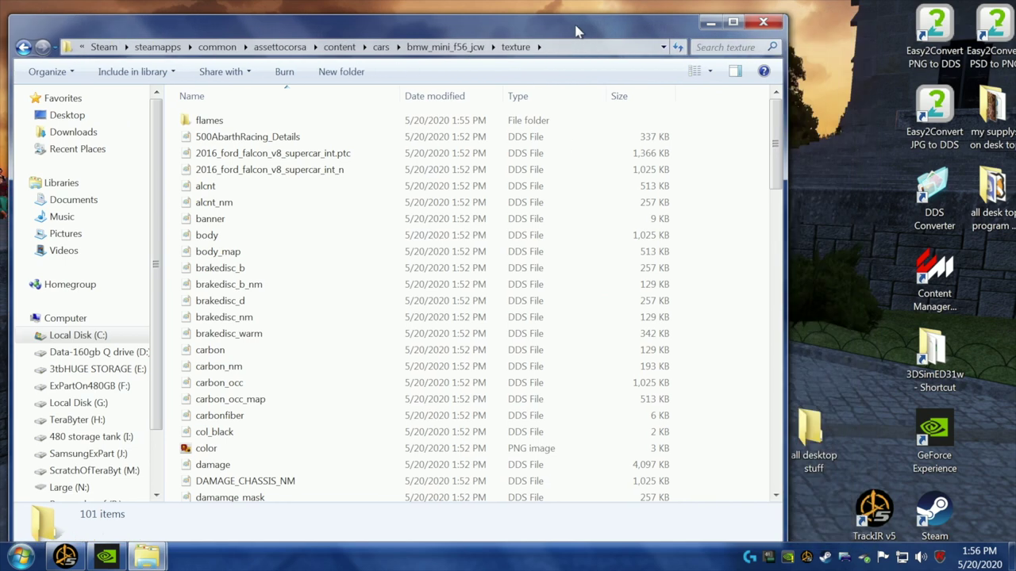
pyautogui.moveTo(786, 151); pyautogui.dragTo(982, 166)
pyautogui.rightClick(926, 190)
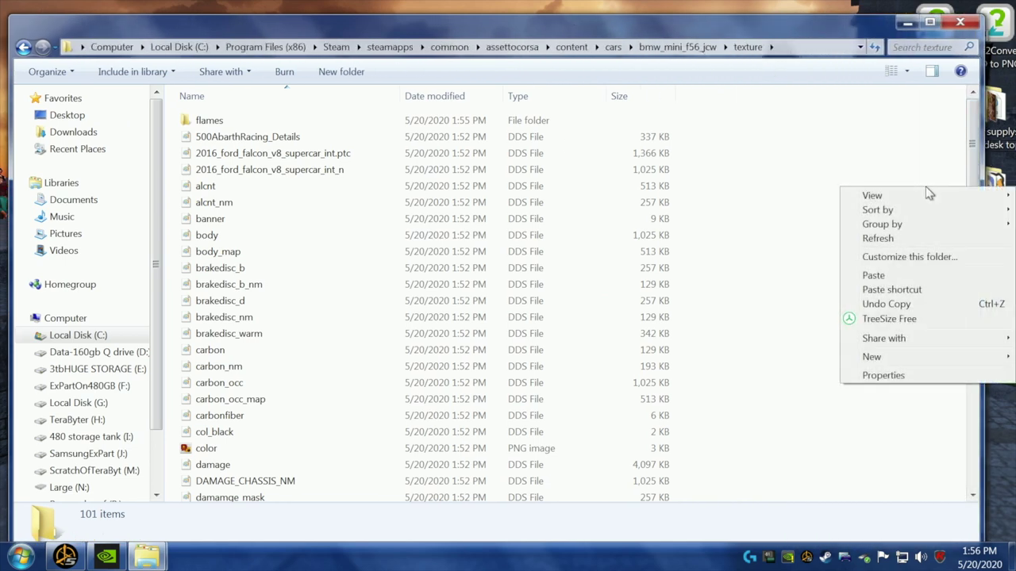
pyautogui.click(927, 277)
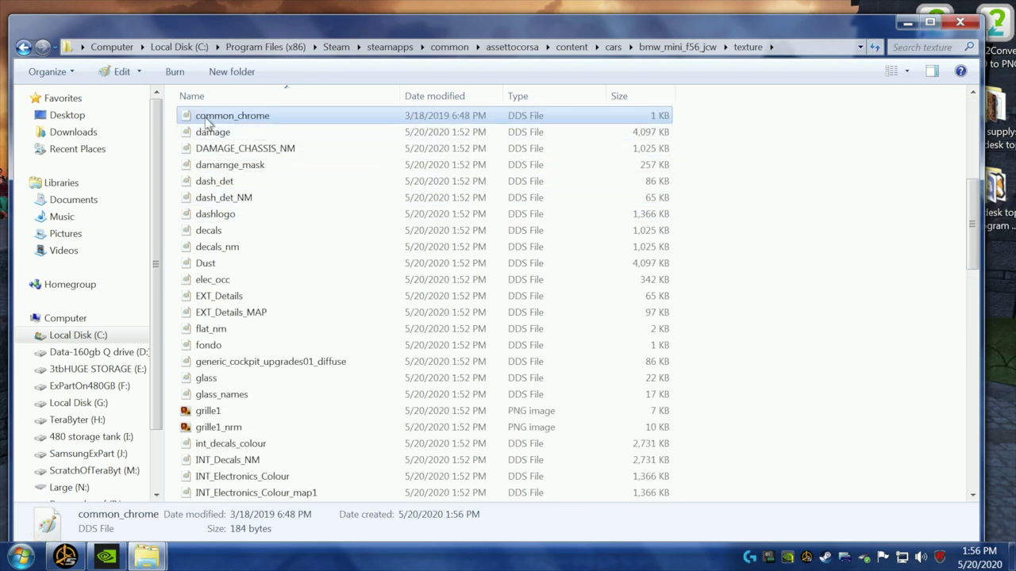
# - Open the changelog in bmw_mini_f56_jcw, move it into full view to read the version notes, and close it
pyautogui.click(23, 47)
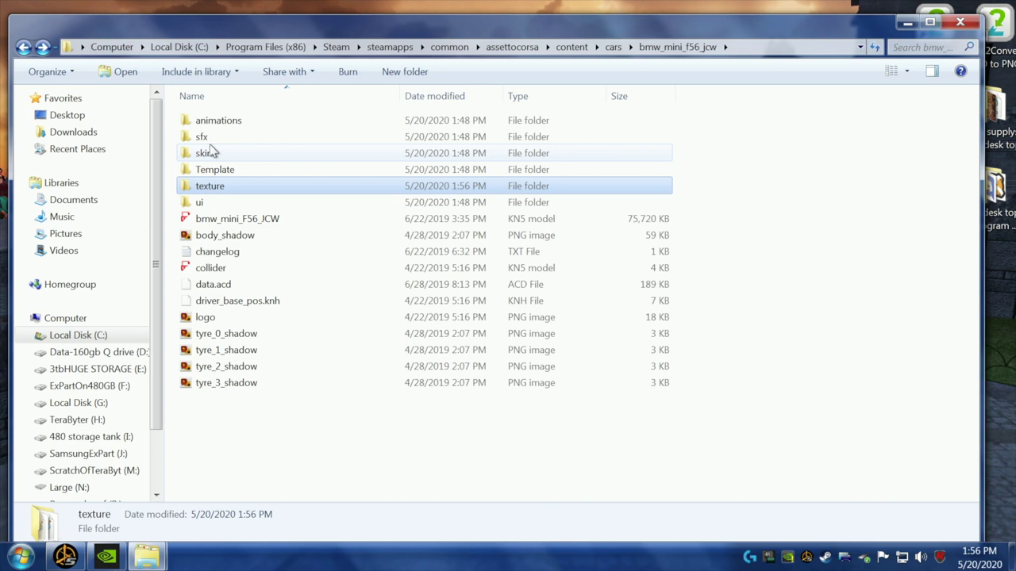
pyautogui.doubleClick(214, 254)
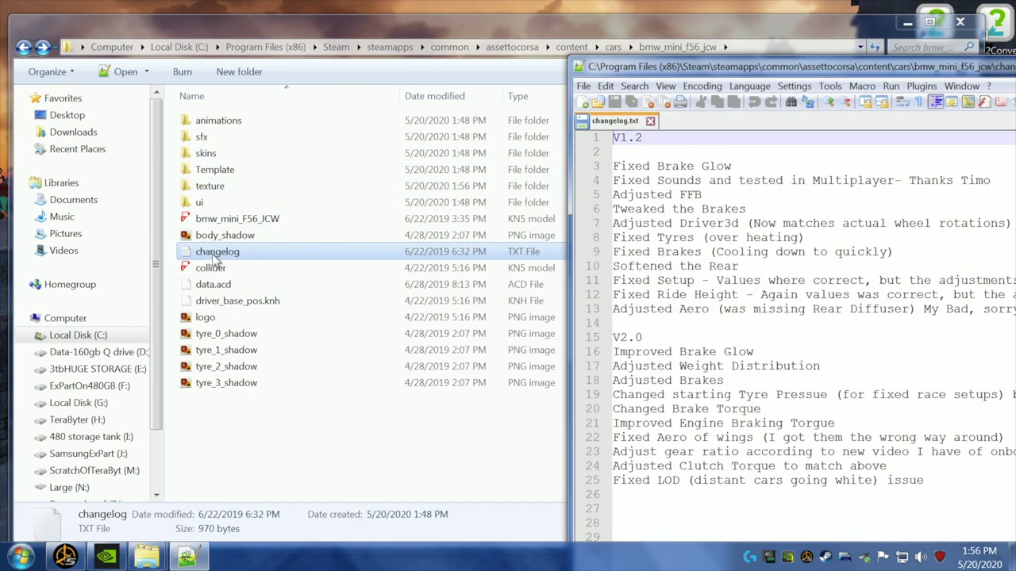
pyautogui.moveTo(696, 69); pyautogui.dragTo(305, 48)
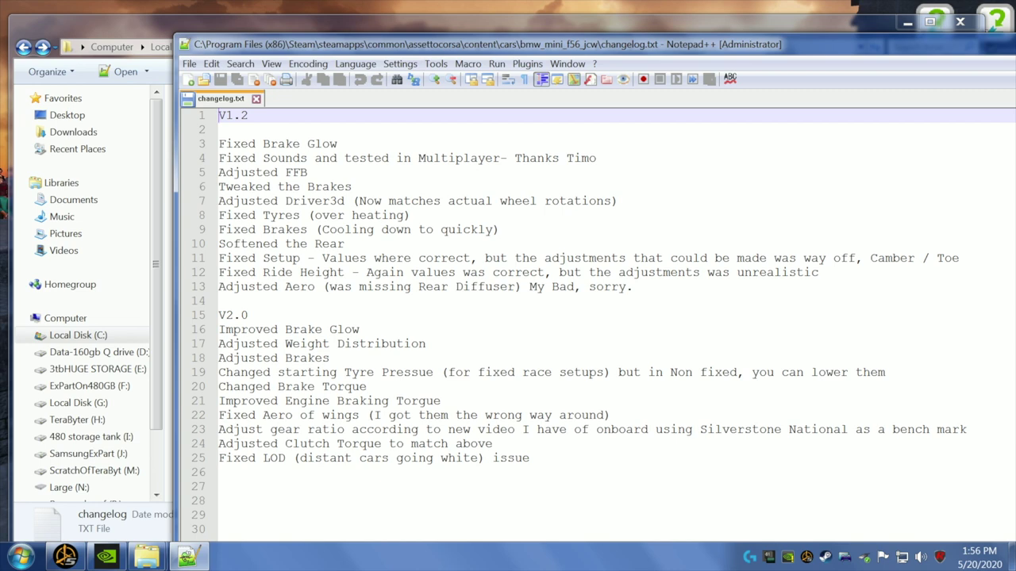
pyautogui.moveTo(980, 46); pyautogui.dragTo(850, 46)
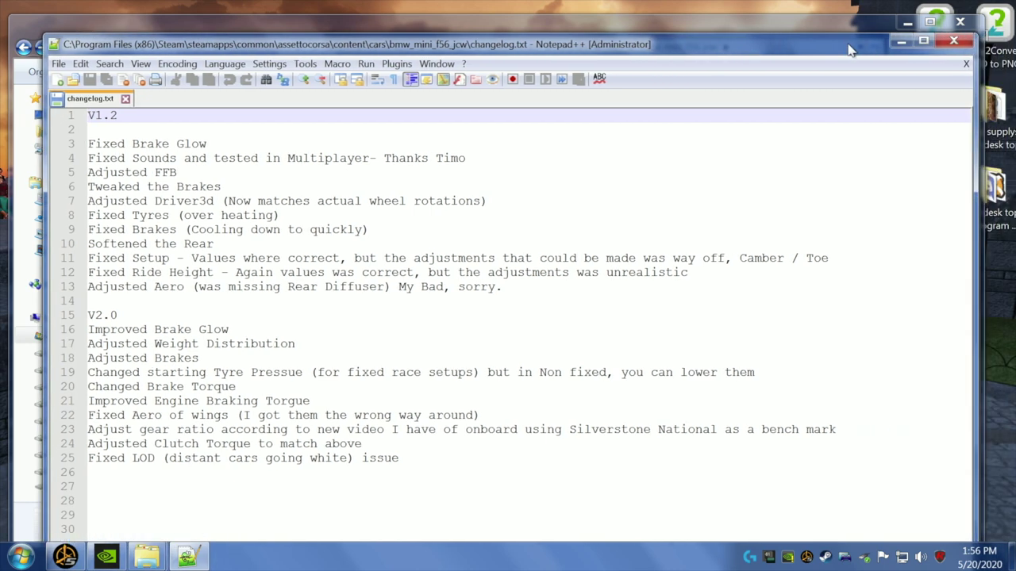
pyautogui.click(953, 41)
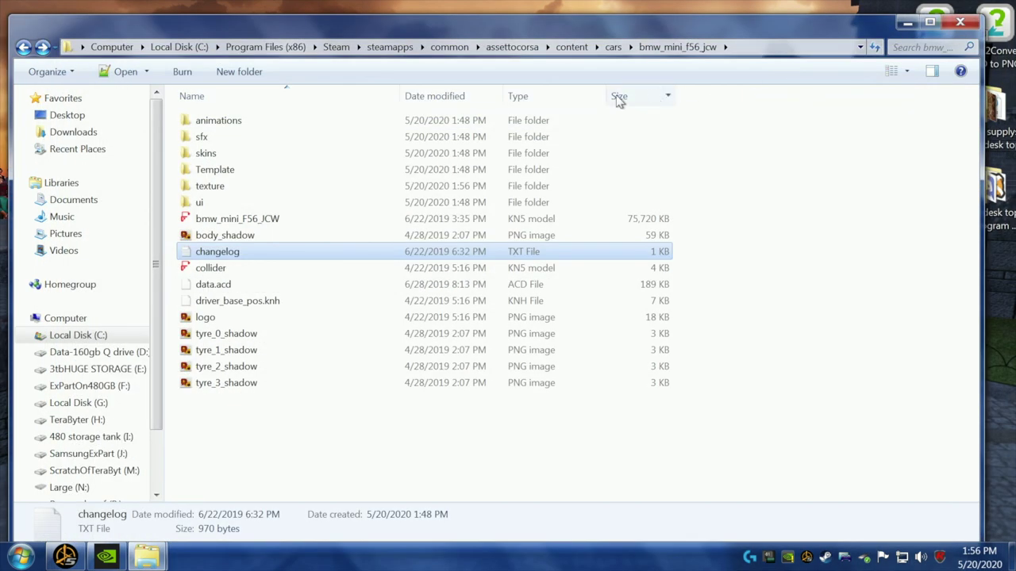
# - Go back to the cars folder, minimize its window, and open the Documents library
pyautogui.click(24, 48)
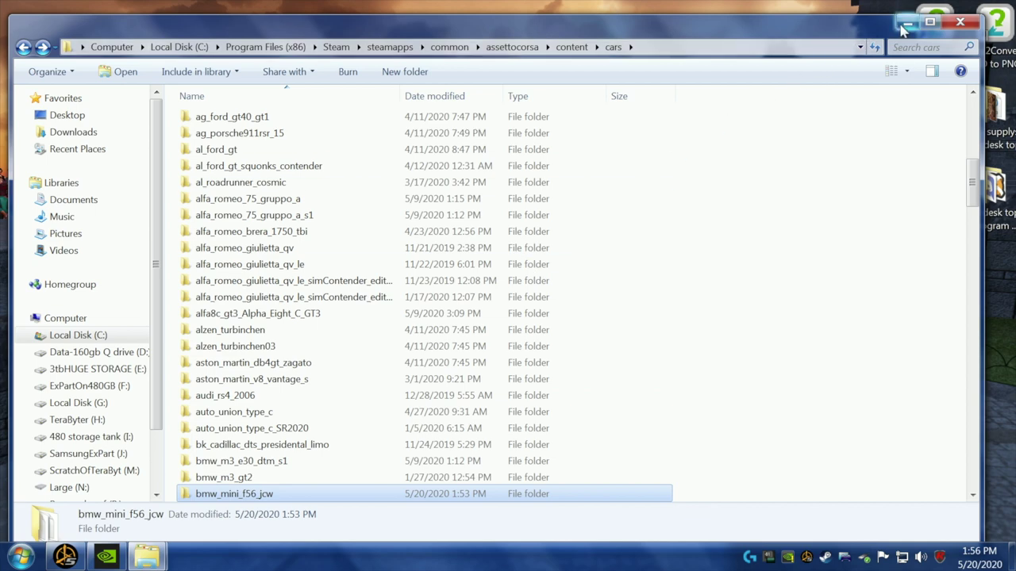
pyautogui.click(906, 23)
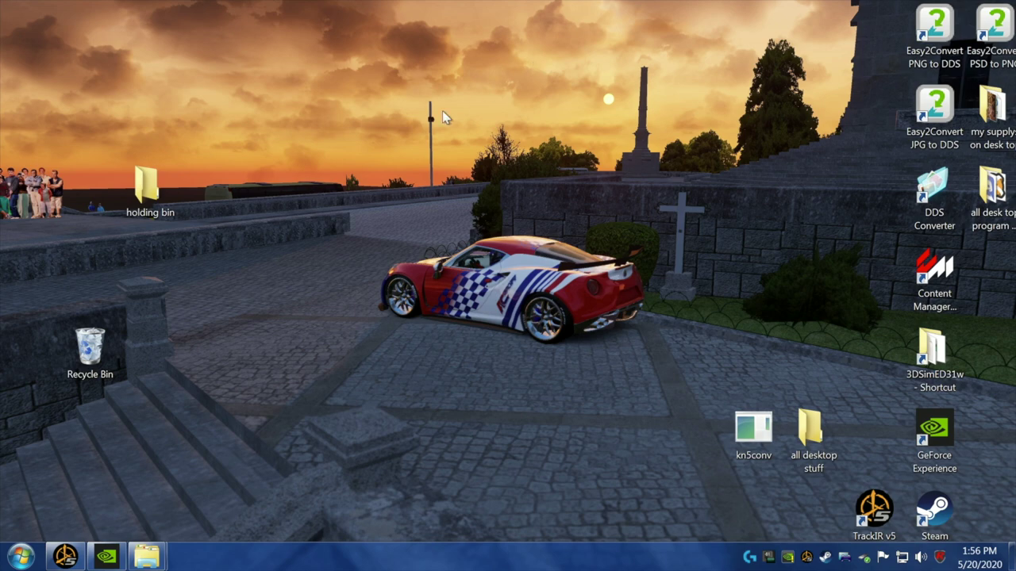
pyautogui.click(21, 556)
pyautogui.click(237, 258)
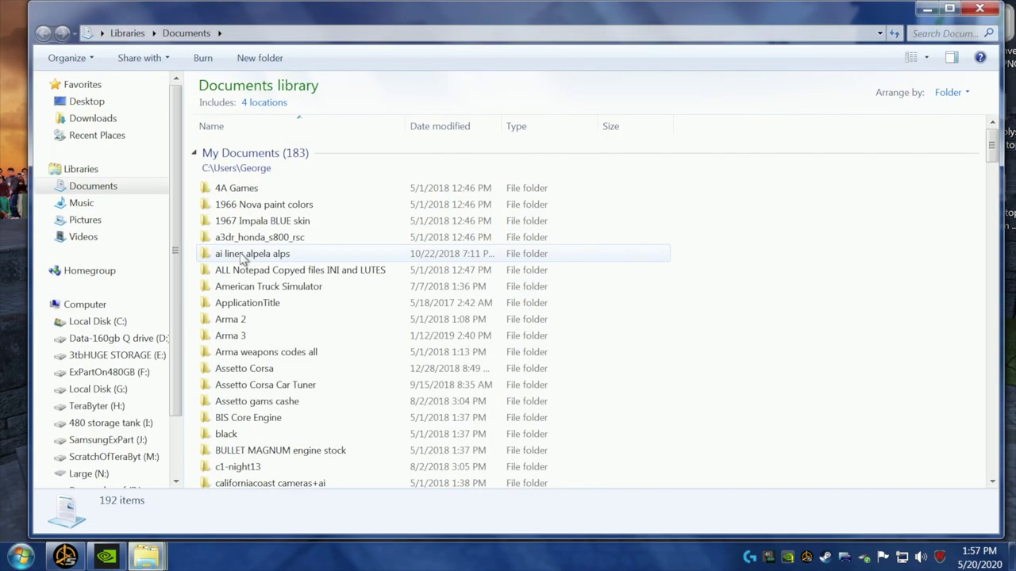
# - Launch Assetto Corsa Car Tuner from its folder in Documents and move the program window higher on the screen
pyautogui.moveTo(242, 339)
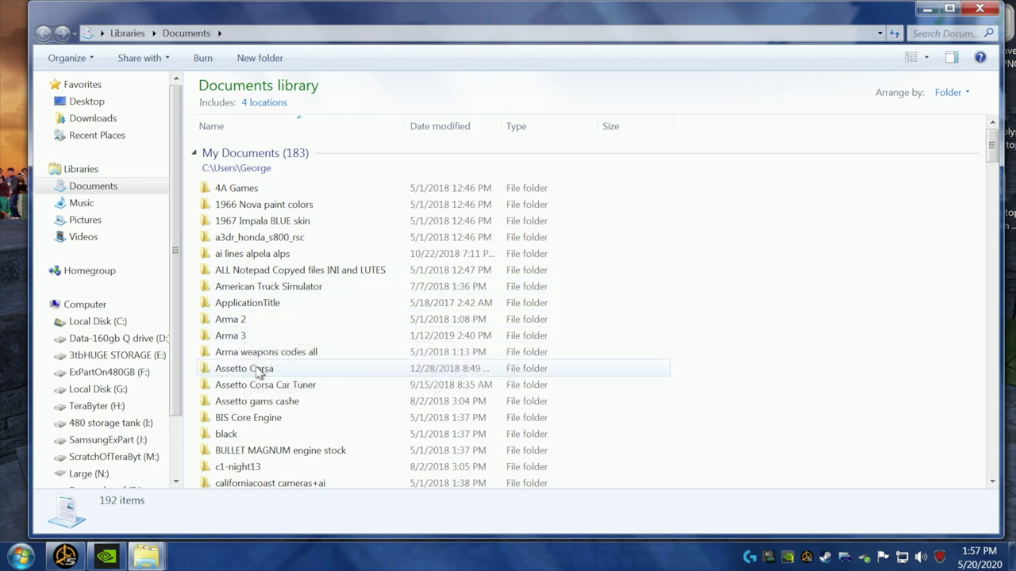
pyautogui.moveTo(259, 389)
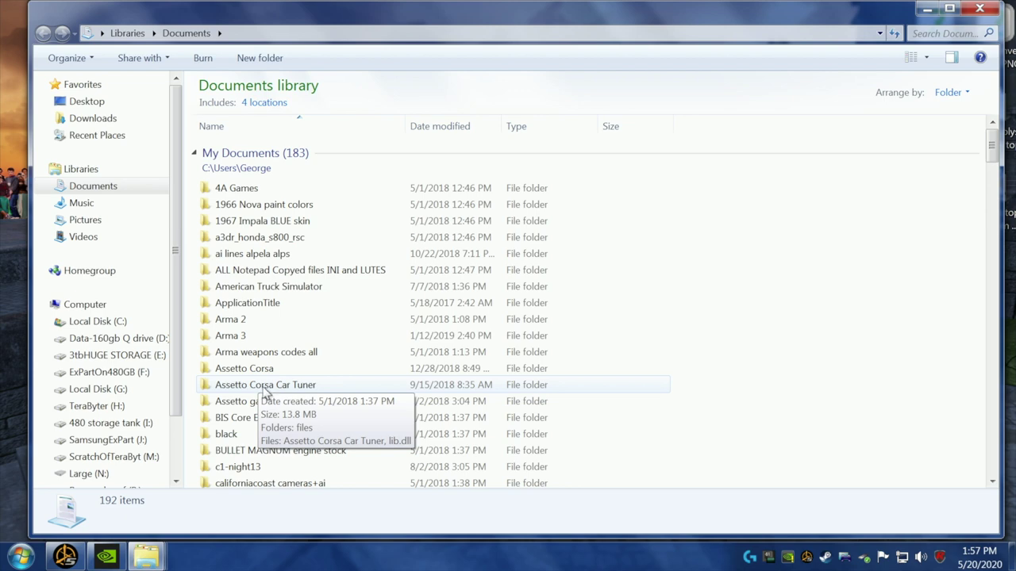
pyautogui.doubleClick(264, 385)
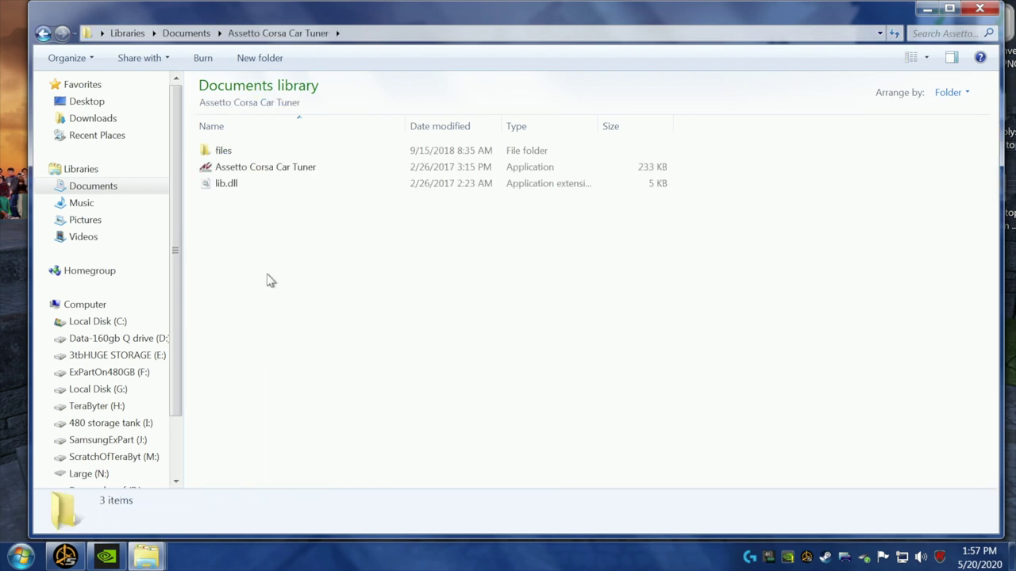
pyautogui.click(266, 171)
pyautogui.doubleClick(266, 171)
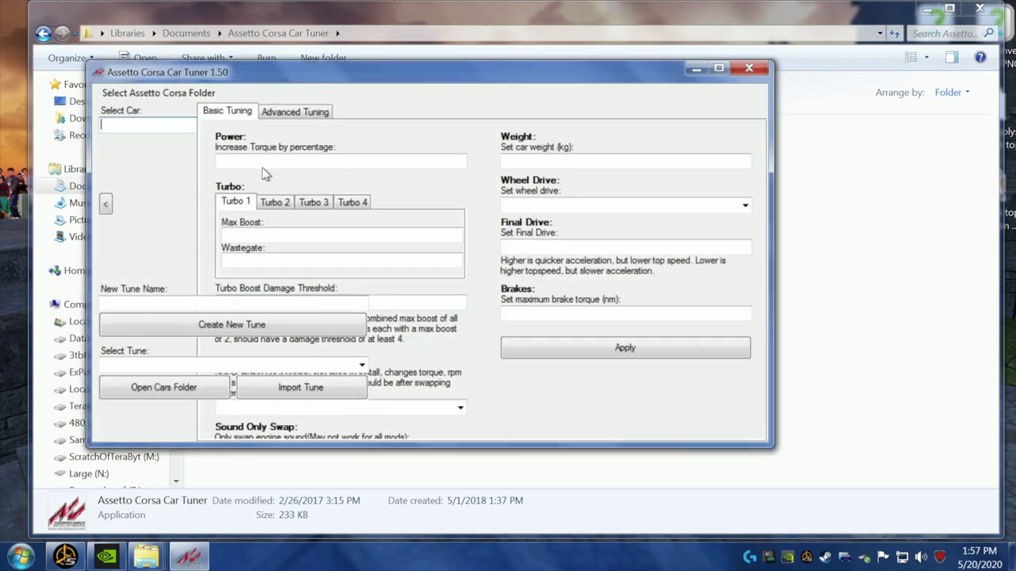
pyautogui.moveTo(266, 76); pyautogui.dragTo(440, 90)
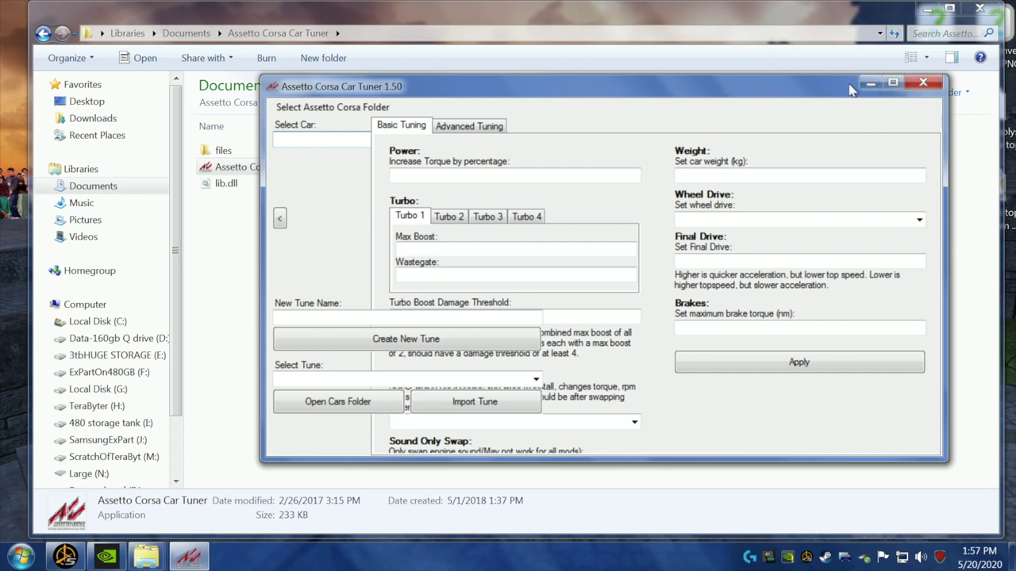
pyautogui.moveTo(743, 89); pyautogui.dragTo(695, 29)
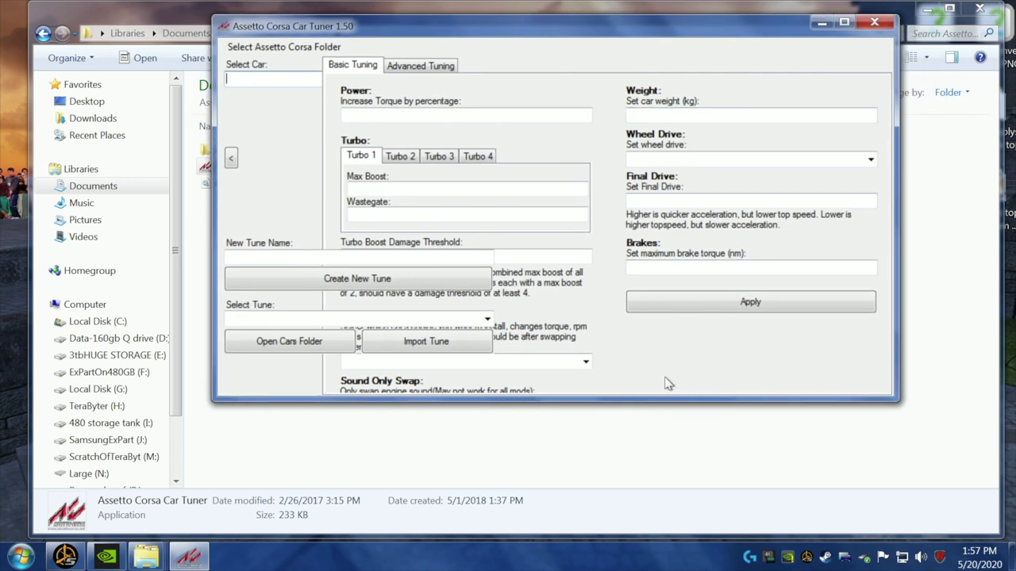
# - Step through the selectable cars in Car Tuner one after another as far as ag_ford_gt40_gt1
pyautogui.press('Down')
pyautogui.press('Down')
pyautogui.press('Up')
pyautogui.press('Down')
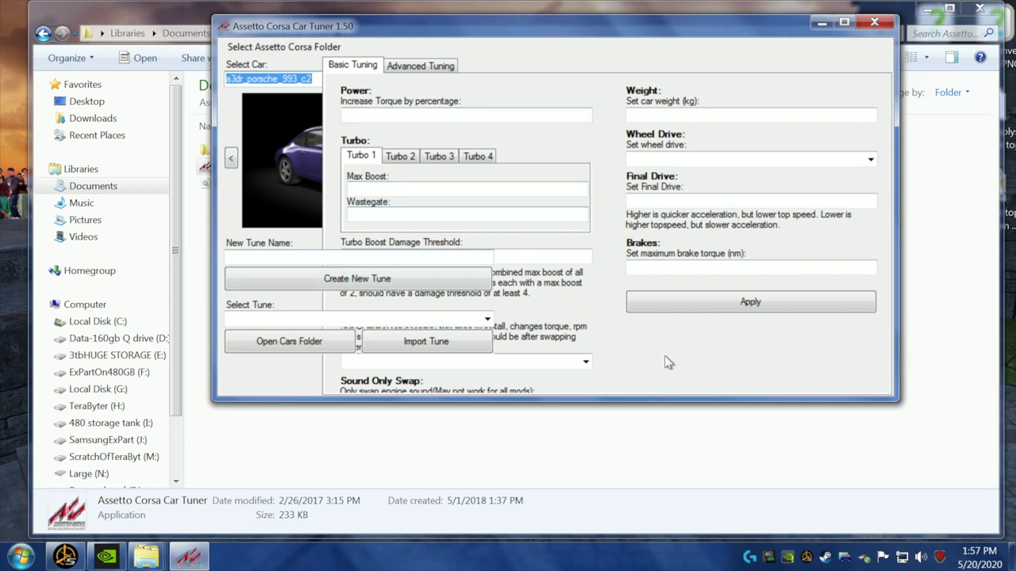
pyautogui.press('Down')
pyautogui.press('Down')
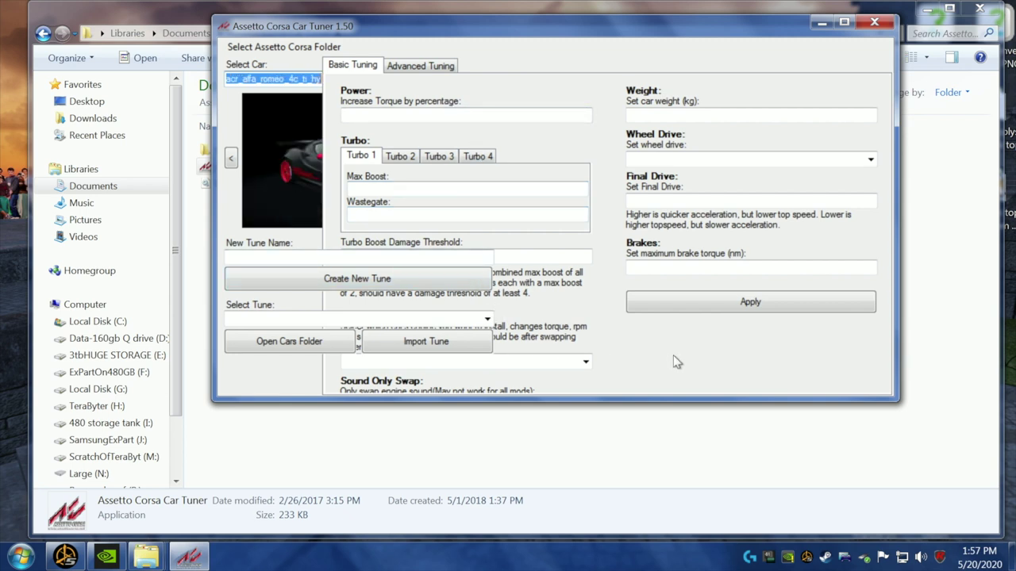
pyautogui.press('Down')
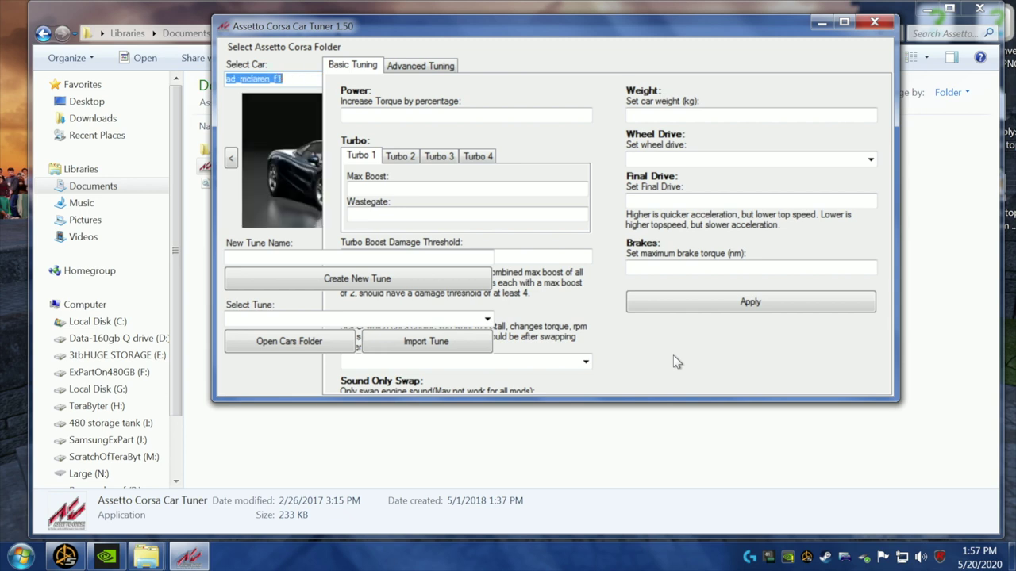
pyautogui.press('Down')
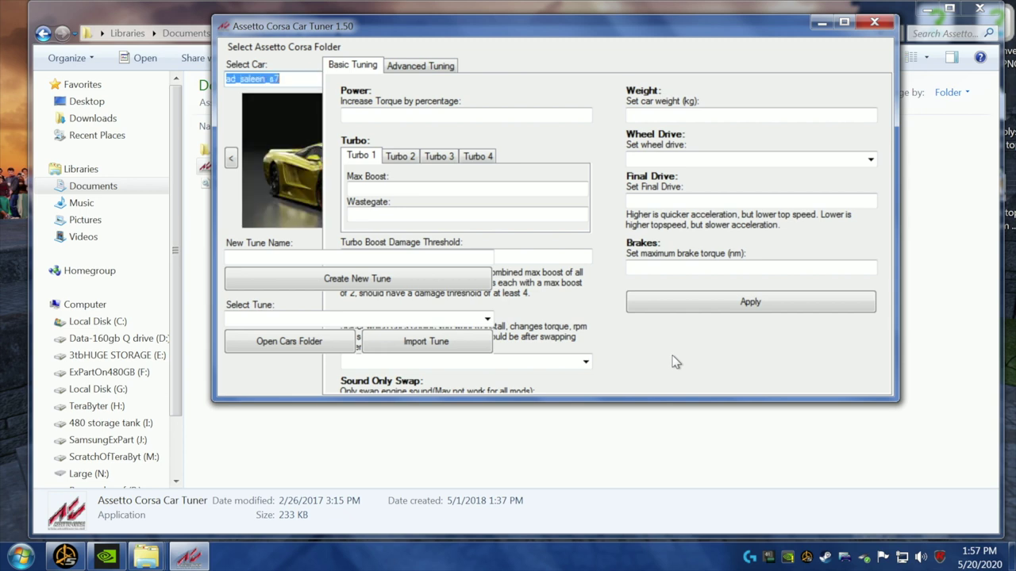
pyautogui.press('Down')
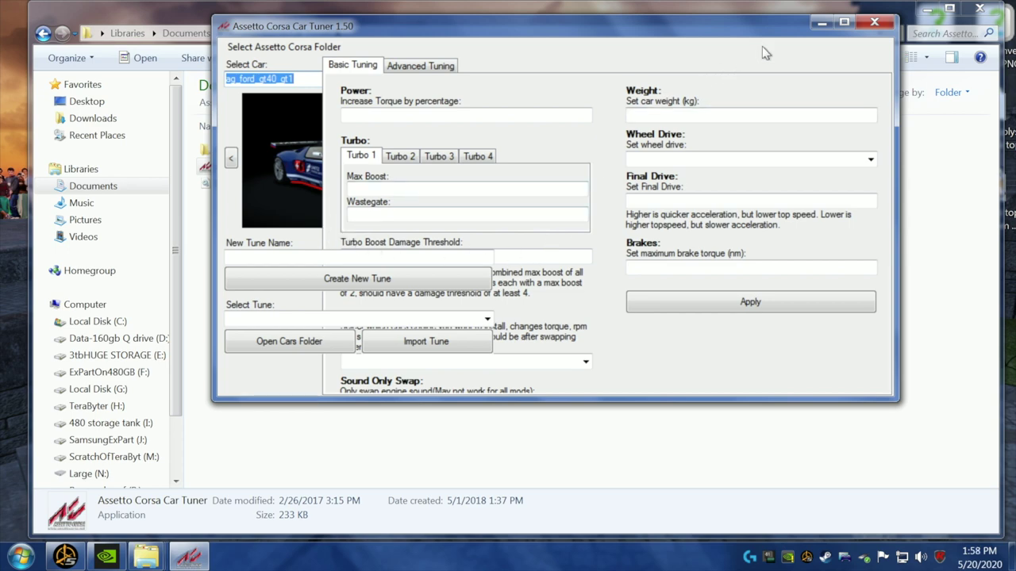
# - Maximize Car Tuner and select bmw_mini_f56_jcw as the car
pyautogui.click(844, 22)
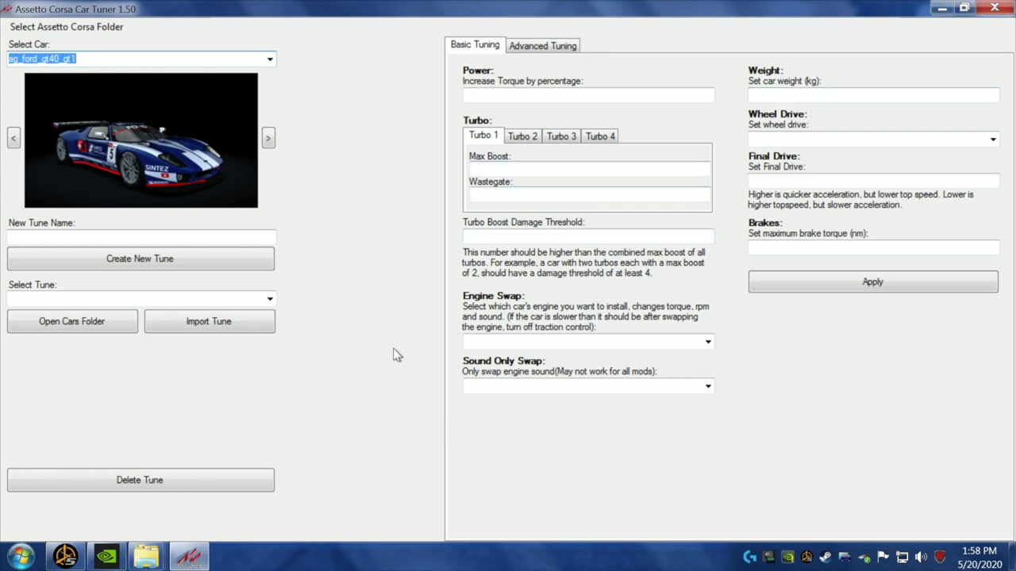
pyautogui.click(270, 61)
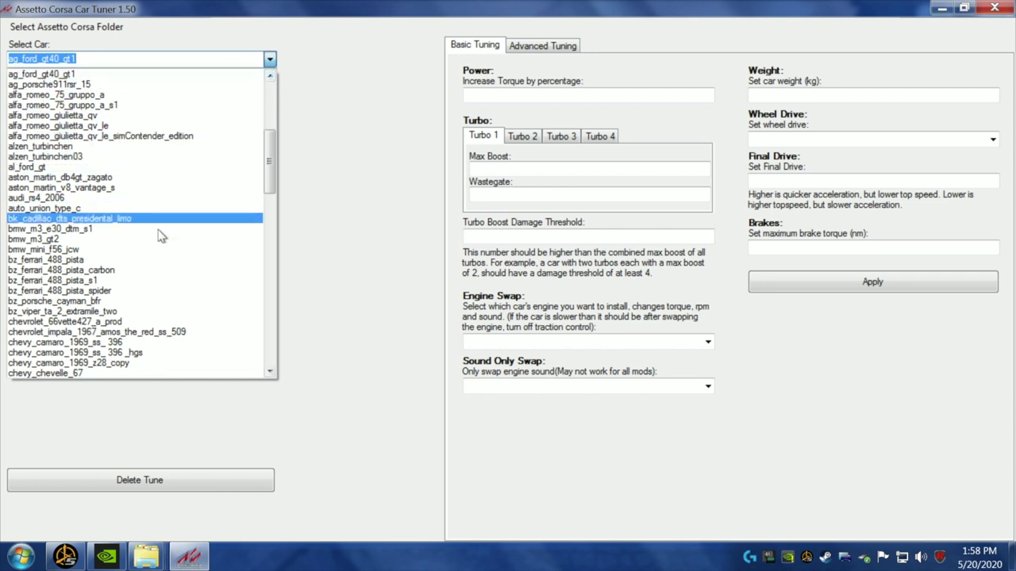
pyautogui.click(118, 250)
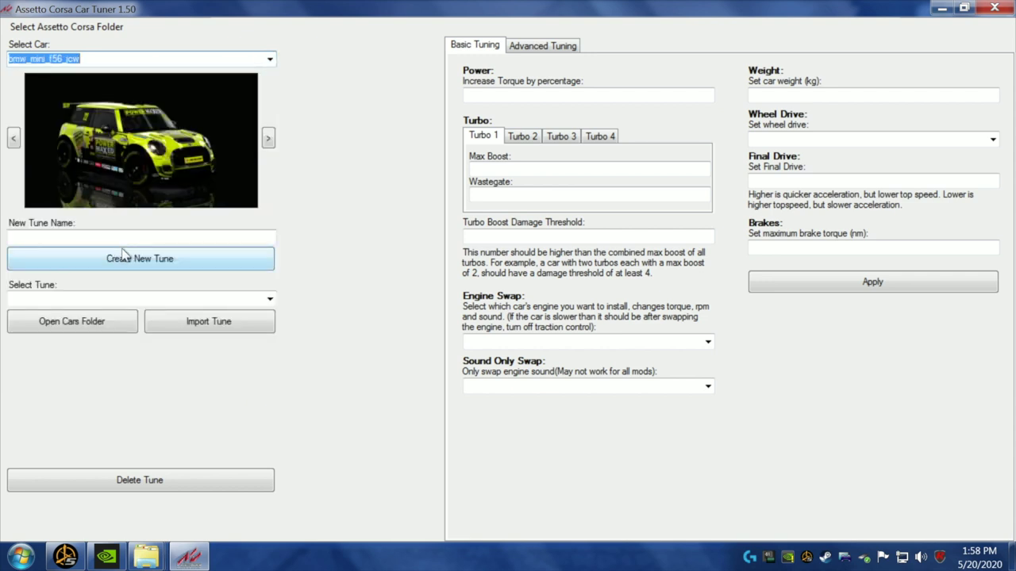
# - Step through the skin previews of the Mini F56 JCW as far as the teal one
pyautogui.click(269, 139)
pyautogui.click(268, 138)
pyautogui.click(268, 140)
pyautogui.click(268, 140)
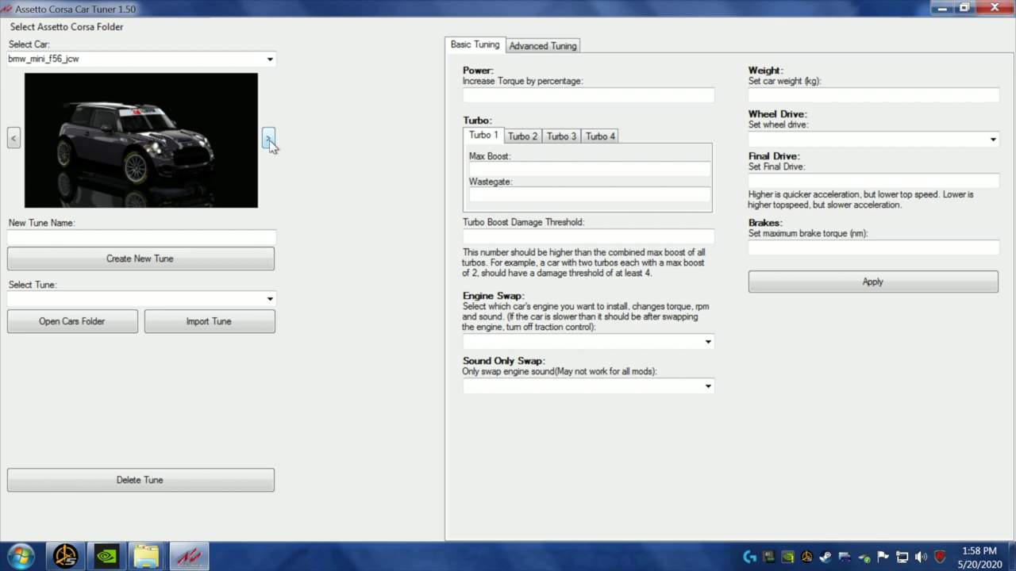
pyautogui.click(268, 139)
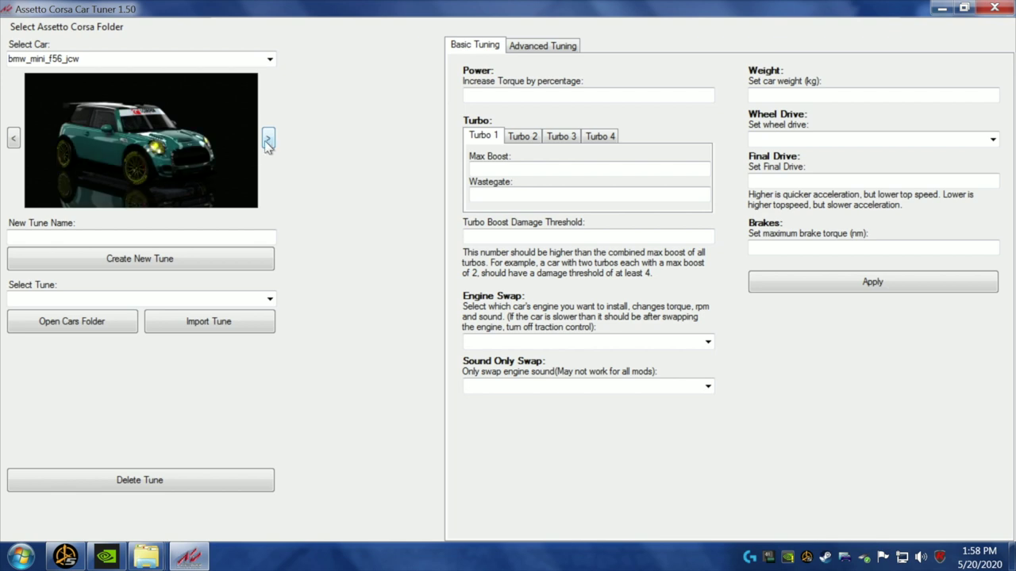
# - Create a new tune named "extra squonkbuilt" for the Mini F56 JCW
pyautogui.click(89, 236)
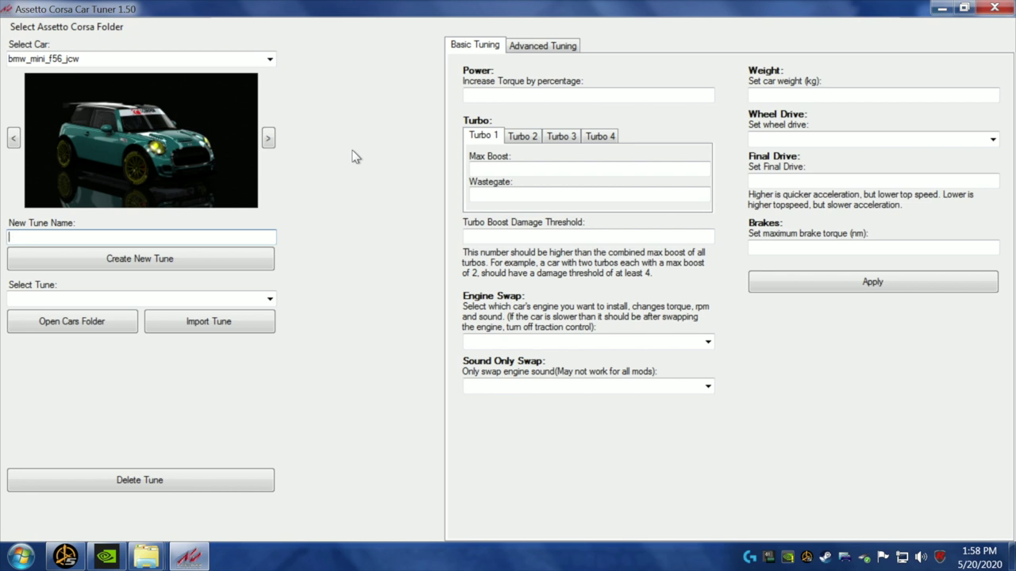
pyautogui.write('extra squonkbuilt')
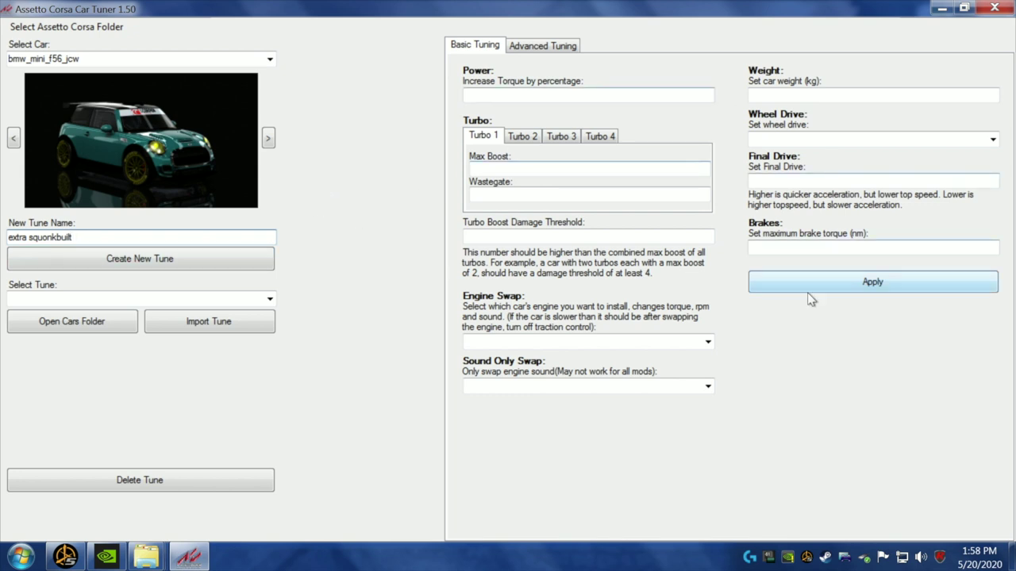
pyautogui.click(108, 264)
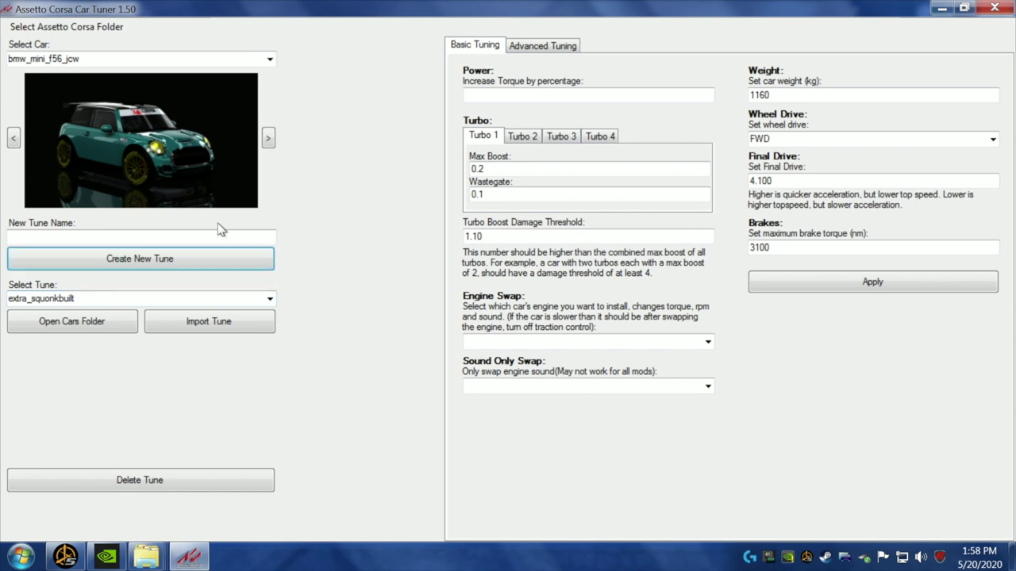
# - Close Car Tuner and the Documents library window
pyautogui.click(991, 8)
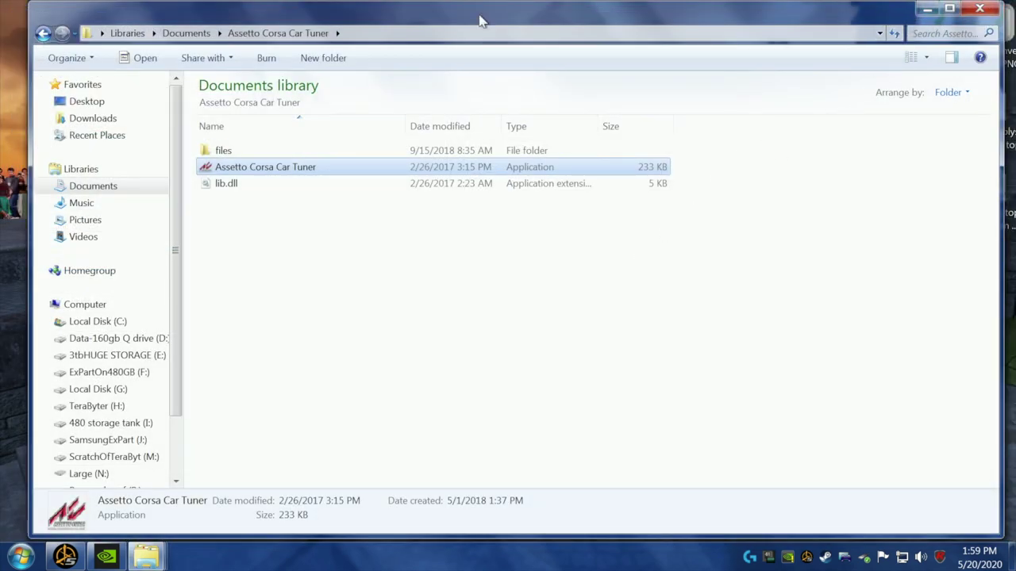
pyautogui.click(43, 33)
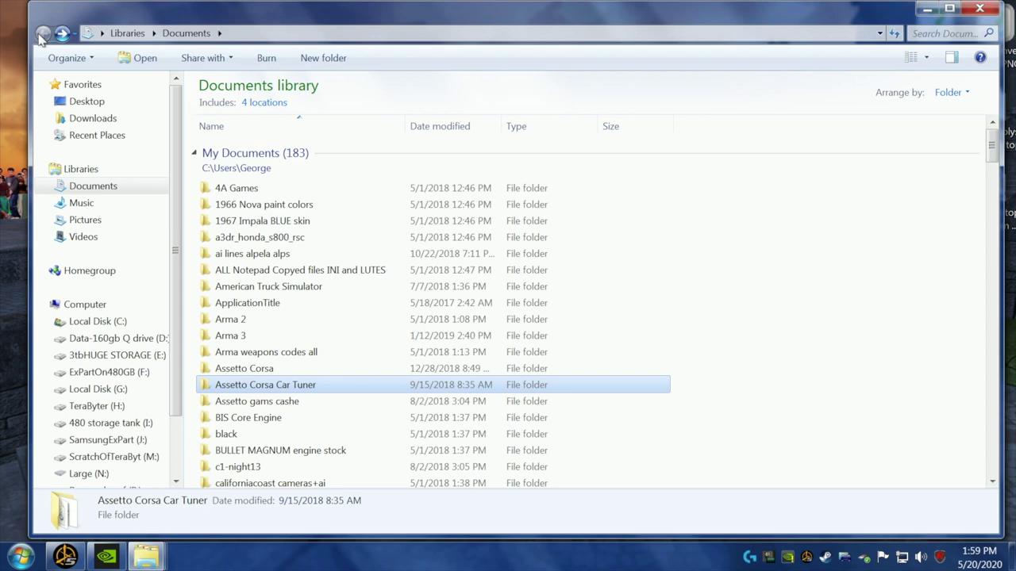
pyautogui.click(970, 12)
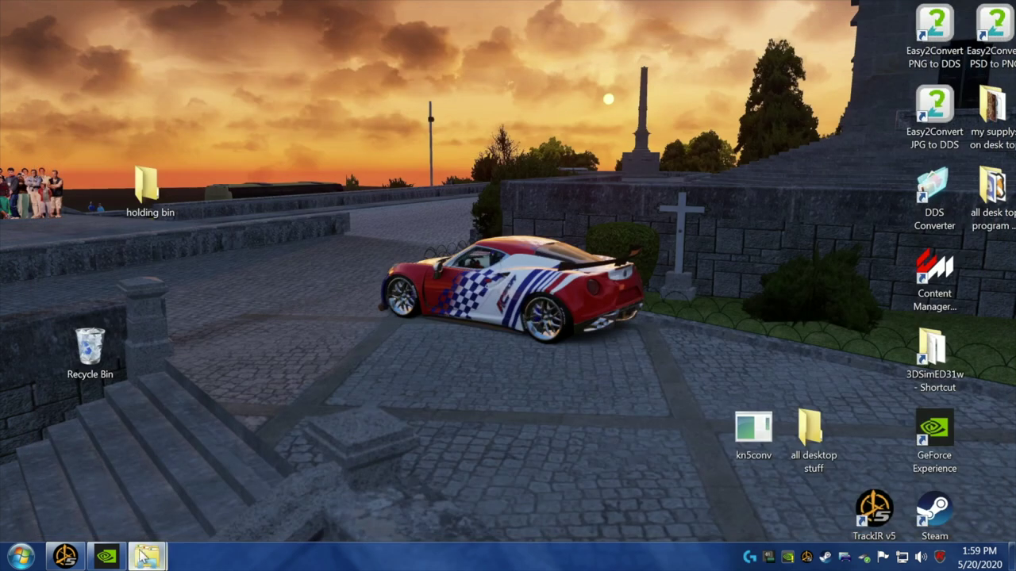
# - Switch to the cars folder window, open bmw_mini_f56_jcw_extra_squonkbuilt, and check its texture folder before returning to the car's main folder
pyautogui.moveTo(146, 556)
pyautogui.click(95, 476)
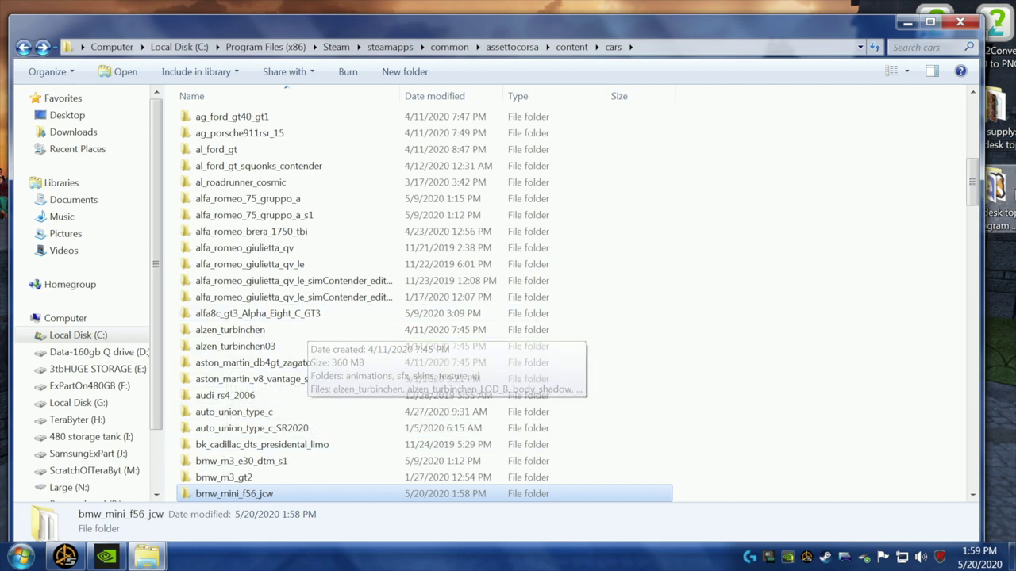
pyautogui.moveTo(974, 184); pyautogui.dragTo(975, 210)
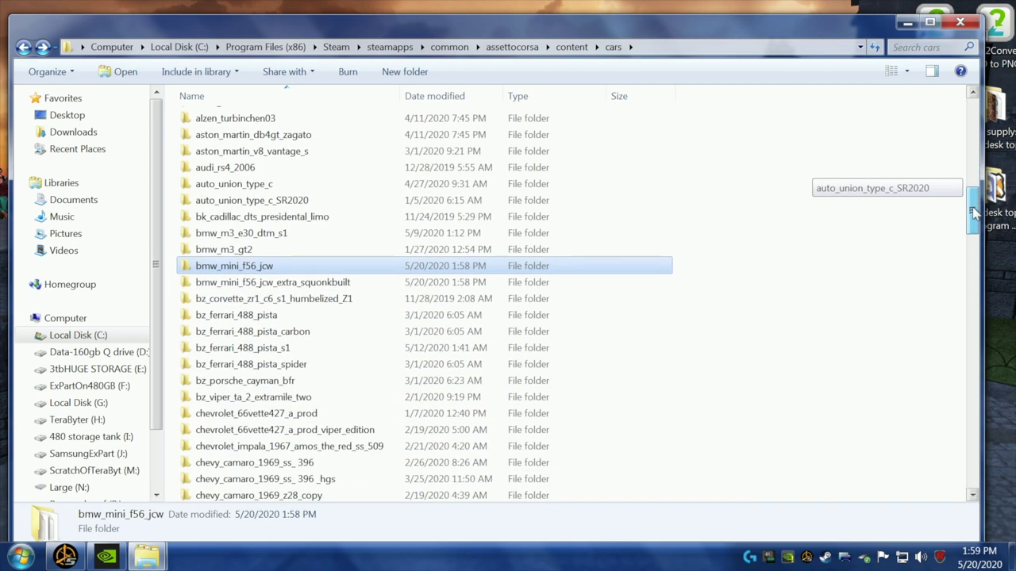
pyautogui.doubleClick(319, 284)
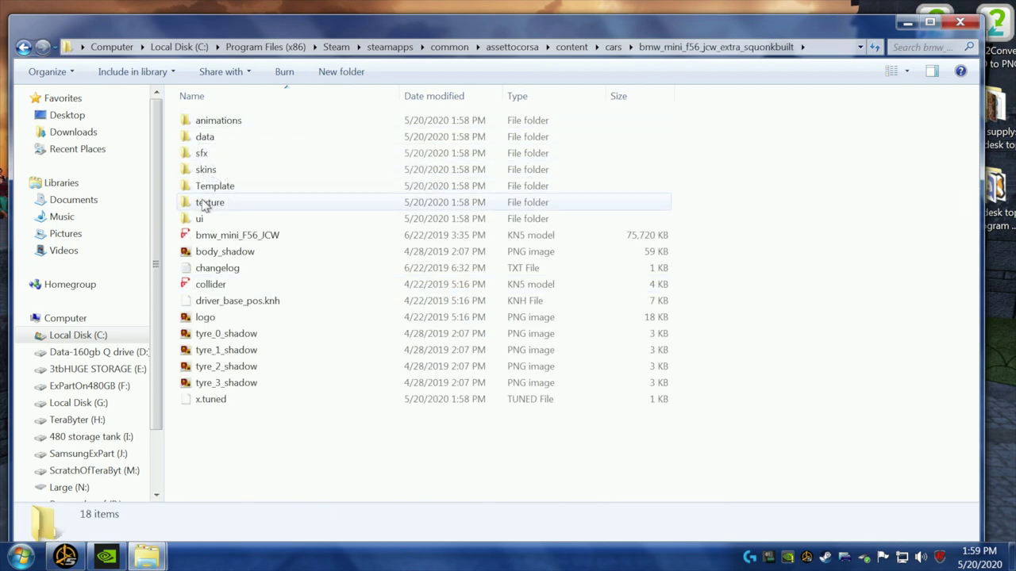
pyautogui.doubleClick(205, 203)
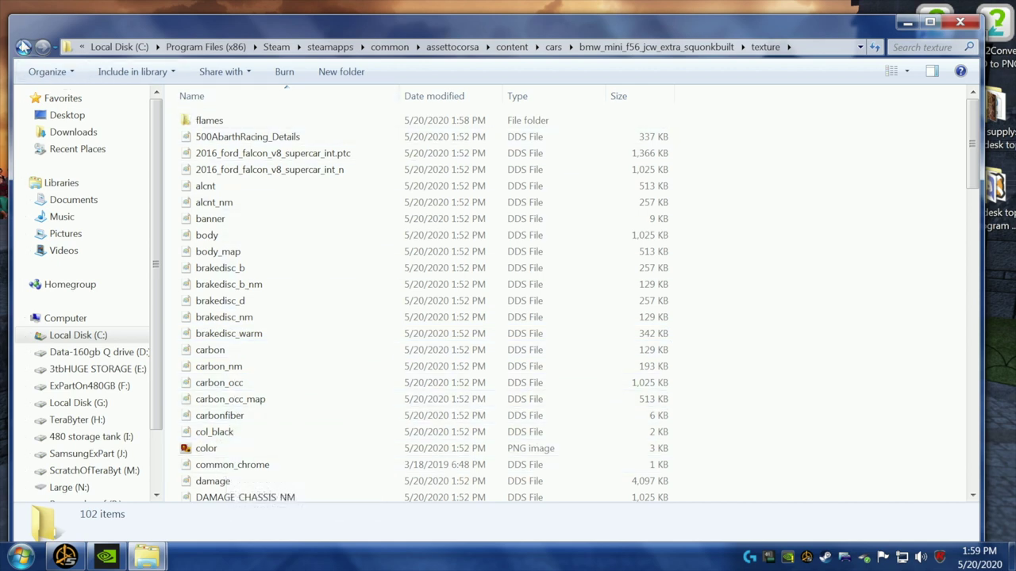
pyautogui.click(23, 48)
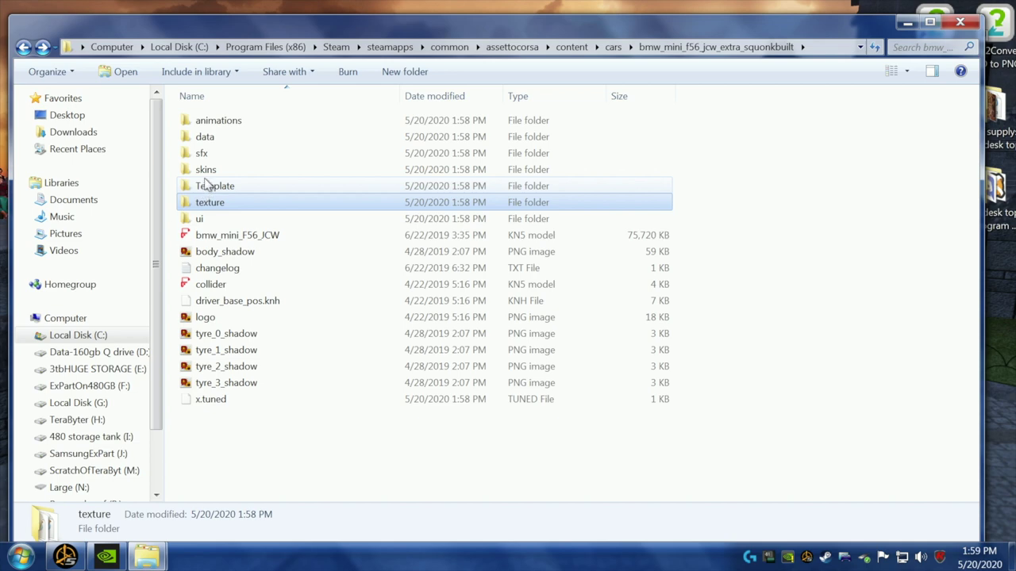
# - Open car.ini from the tuned Mini's data folder in Notepad++ and go to the [FUEL] section
pyautogui.doubleClick(208, 138)
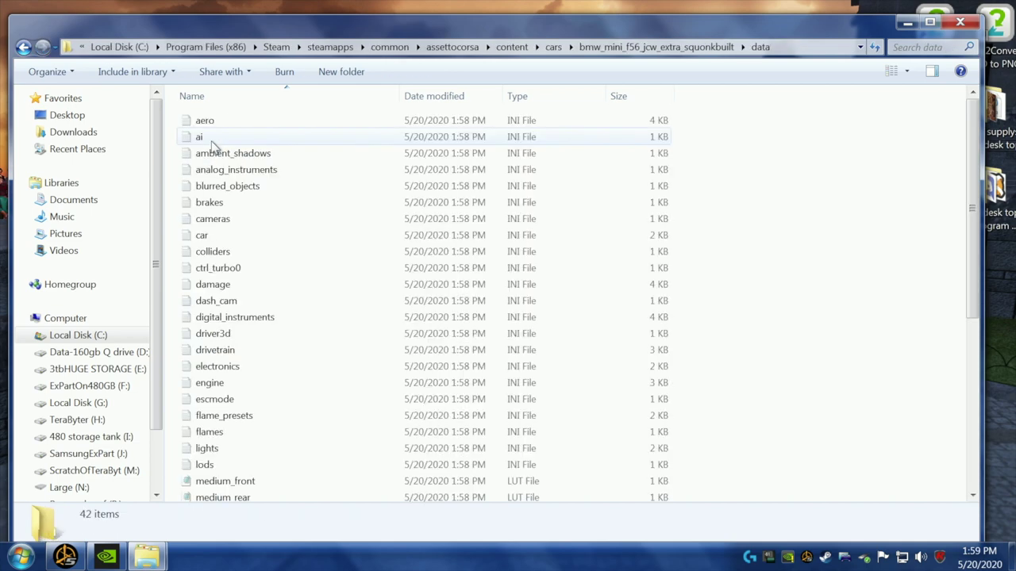
pyautogui.doubleClick(222, 236)
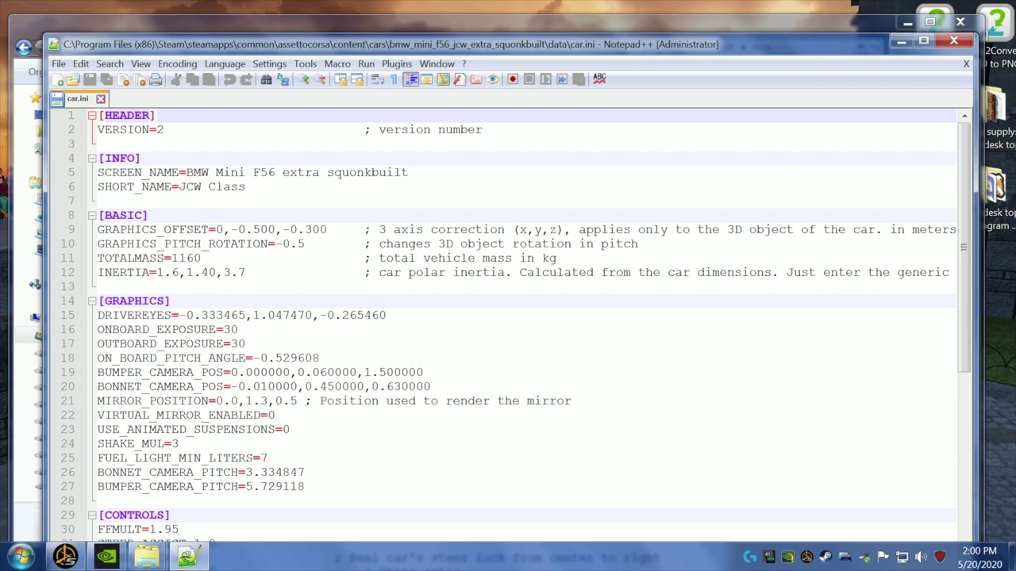
pyautogui.scroll(-1, 965, 153)
pyautogui.moveTo(965, 152); pyautogui.dragTo(972, 113)
pyautogui.moveTo(960, 282); pyautogui.dragTo(958, 359)
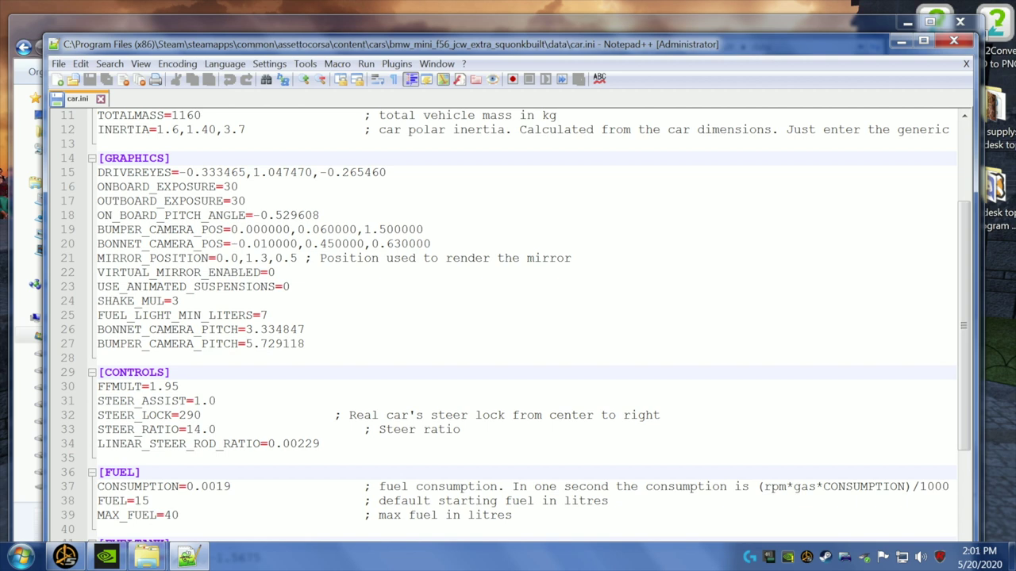
# - Set MAX_FUEL to 121 and FUEL to 77 in car.ini, then save the file and exit the editor
pyautogui.moveTo(179, 515); pyautogui.dragTo(165, 515)
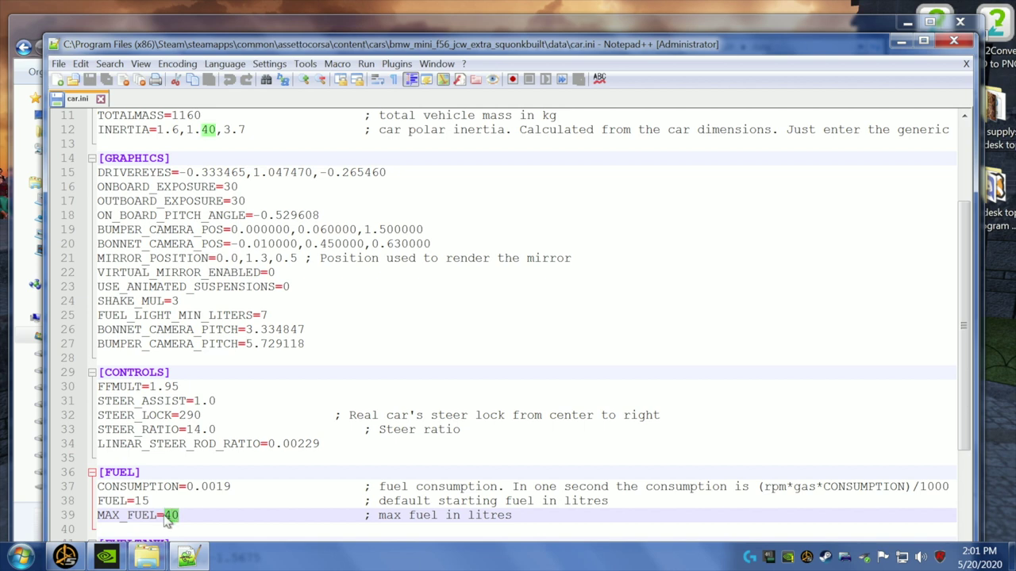
pyautogui.write('121')
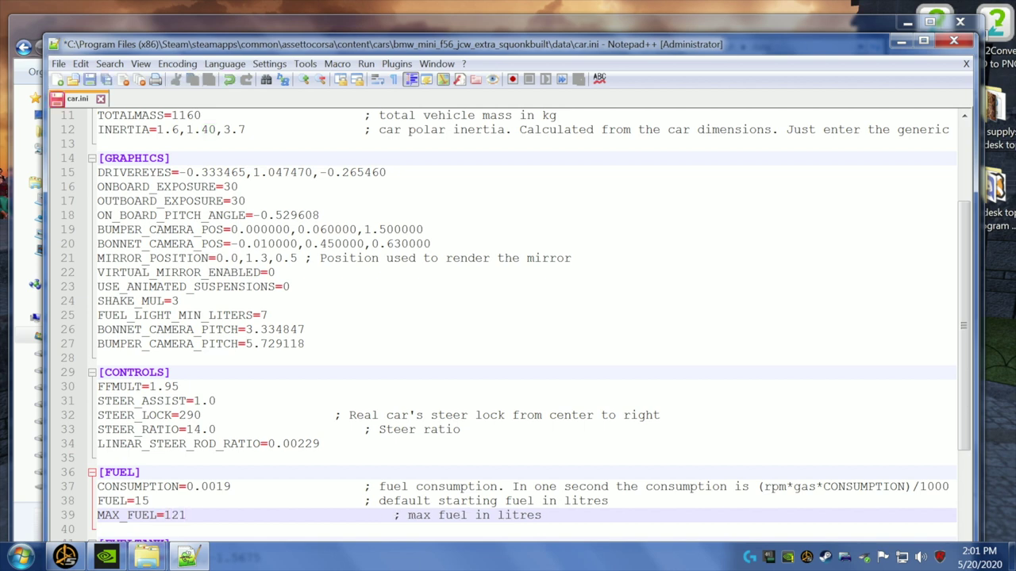
pyautogui.moveTo(149, 501); pyautogui.dragTo(133, 501)
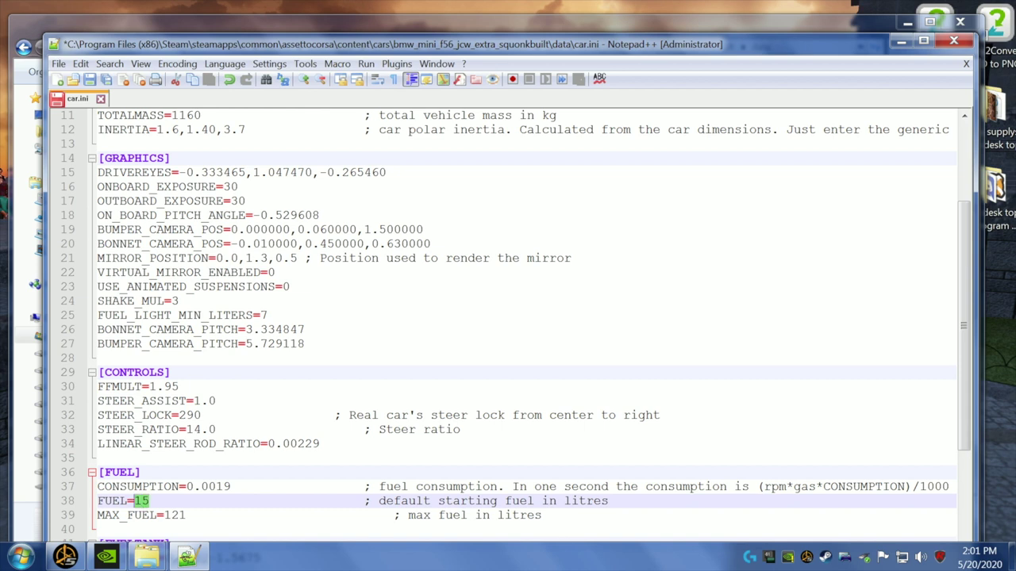
pyautogui.write('77')
pyautogui.scroll(-5, 515, 325)
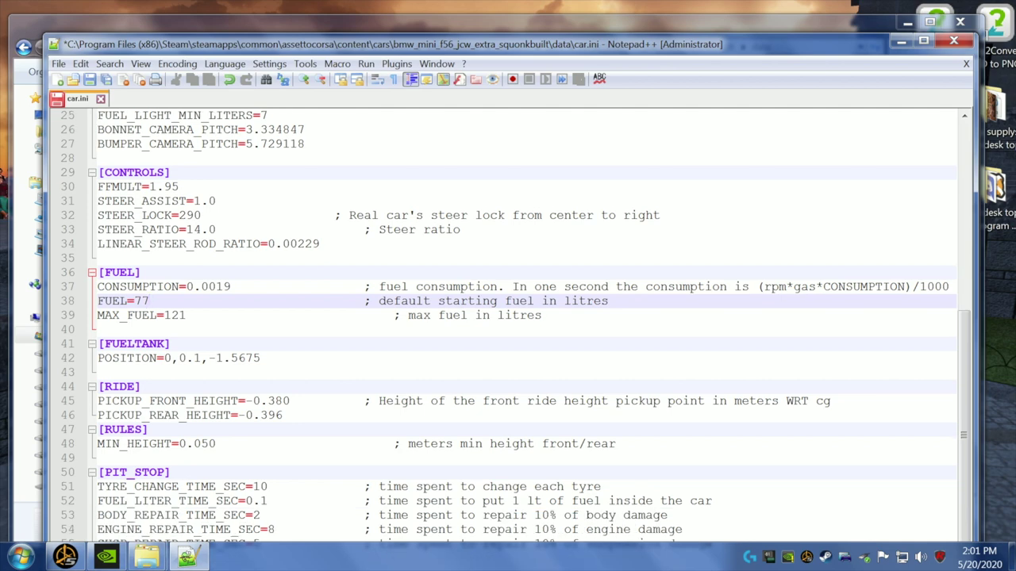
pyautogui.click(88, 79)
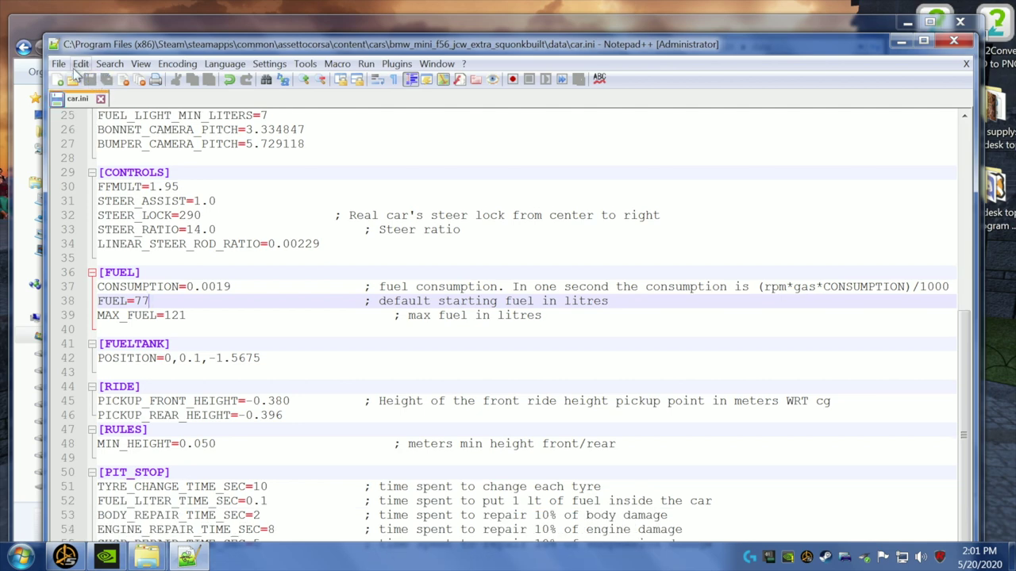
pyautogui.click(61, 65)
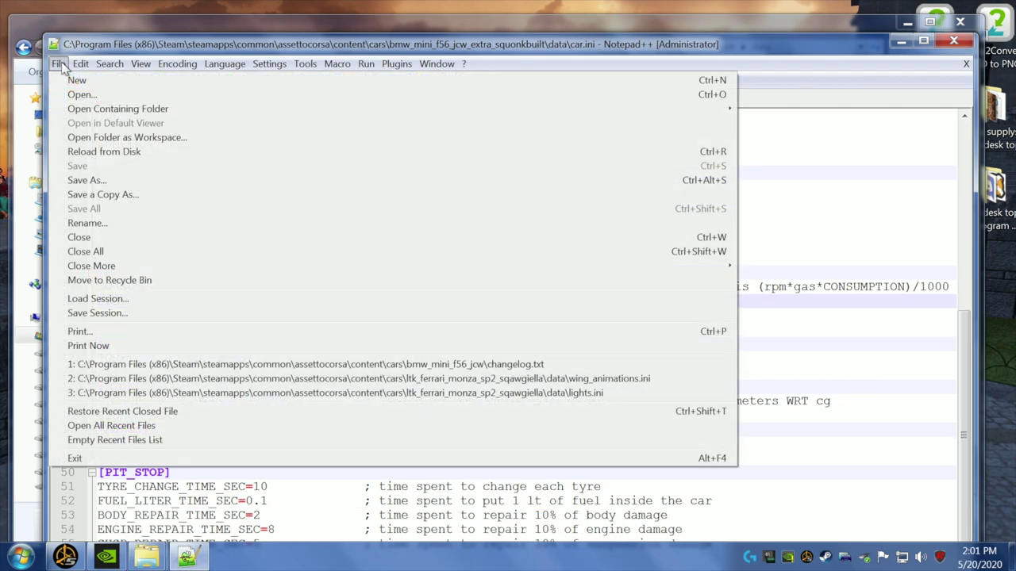
pyautogui.click(74, 458)
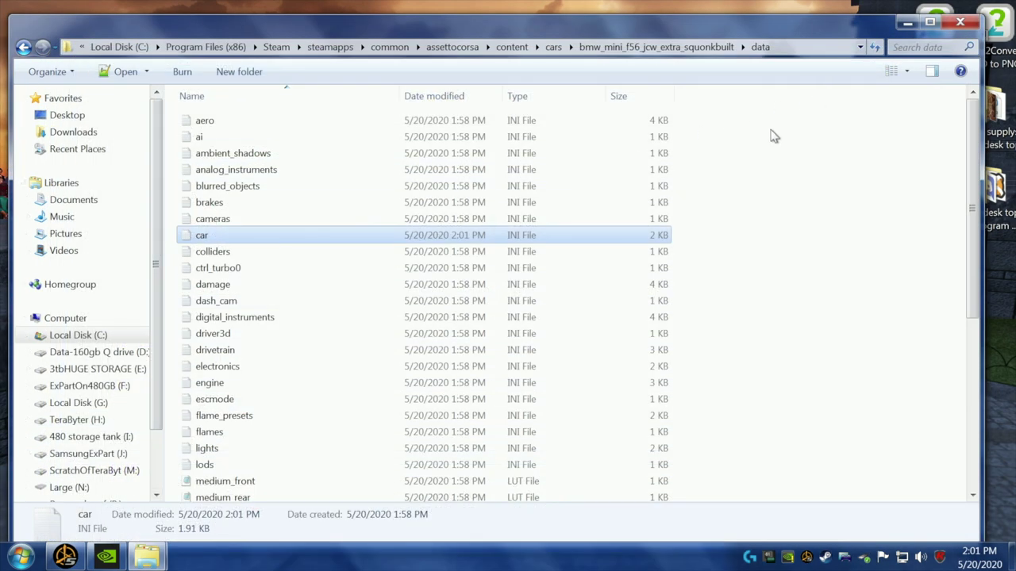
# - Open blurred_objects.ini to examine its wheel blur entries, and close it again
pyautogui.doubleClick(222, 188)
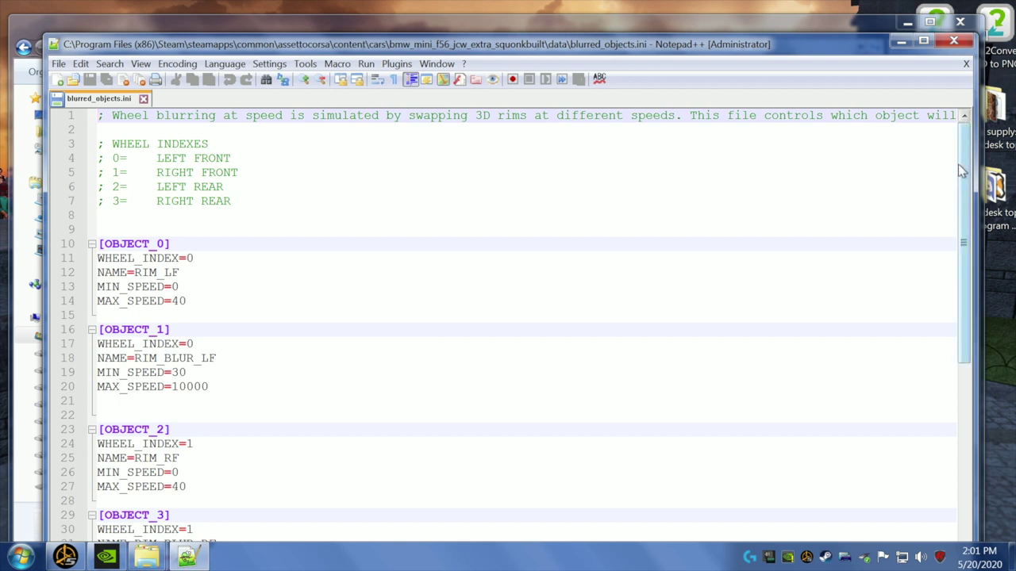
pyautogui.moveTo(960, 167)
pyautogui.mouseDown()
pyautogui.moveTo(944, 347)
pyautogui.moveTo(948, 153)
pyautogui.mouseUp()
pyautogui.click(953, 40)
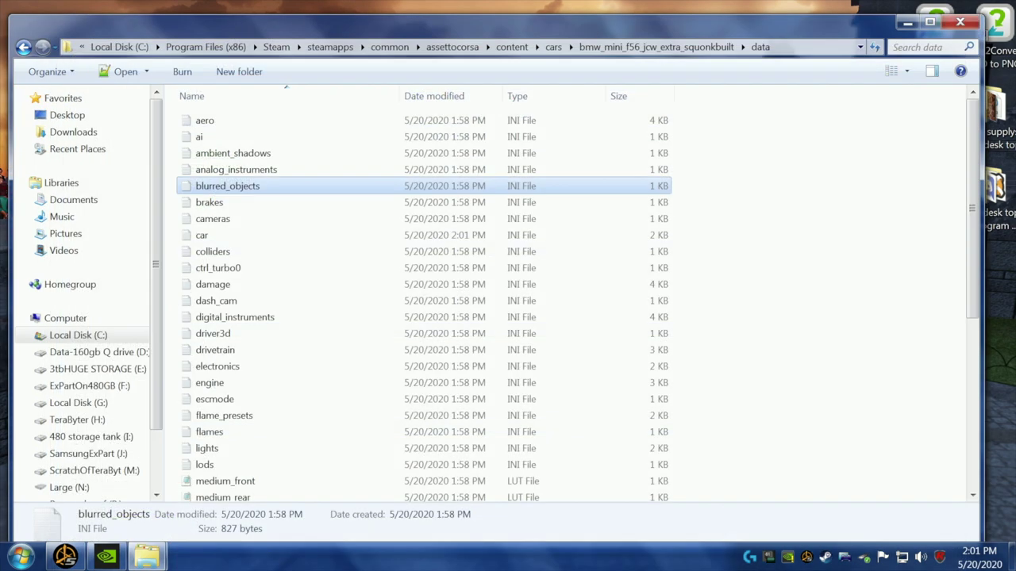
# - Rename the blurred_objects file in the data folder as blurred_vision
pyautogui.rightClick(226, 187)
pyautogui.click(279, 395)
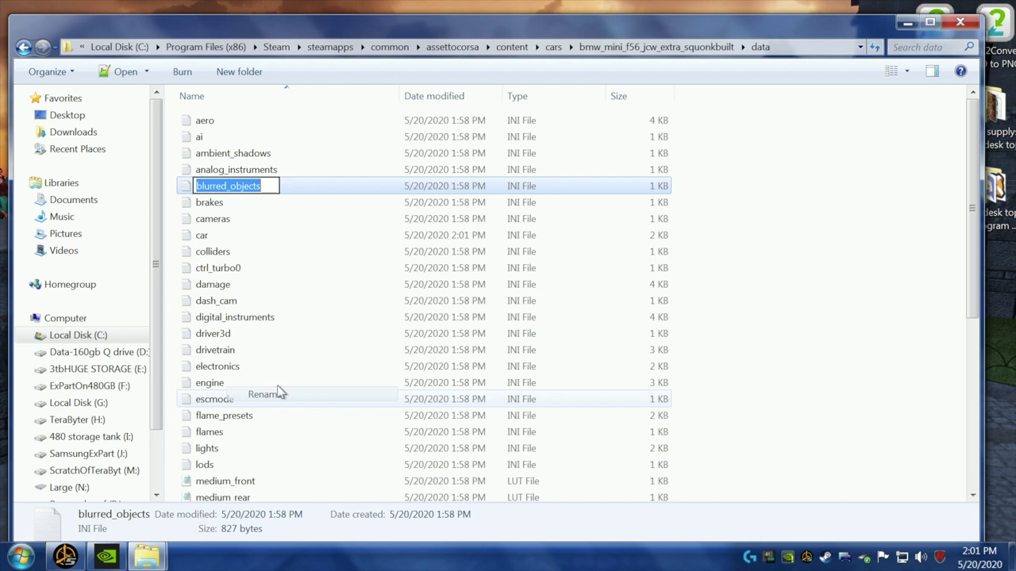
pyautogui.press('End')
pyautogui.hotkey('shift', 'Left')
pyautogui.hotkey('shift', 'Left')
pyautogui.hotkey('shift', 'Left')
pyautogui.hotkey('shift', 'Left')
pyautogui.hotkey('shift', 'Left')
pyautogui.hotkey('shift', 'Left')
pyautogui.hotkey('shift', 'Left')
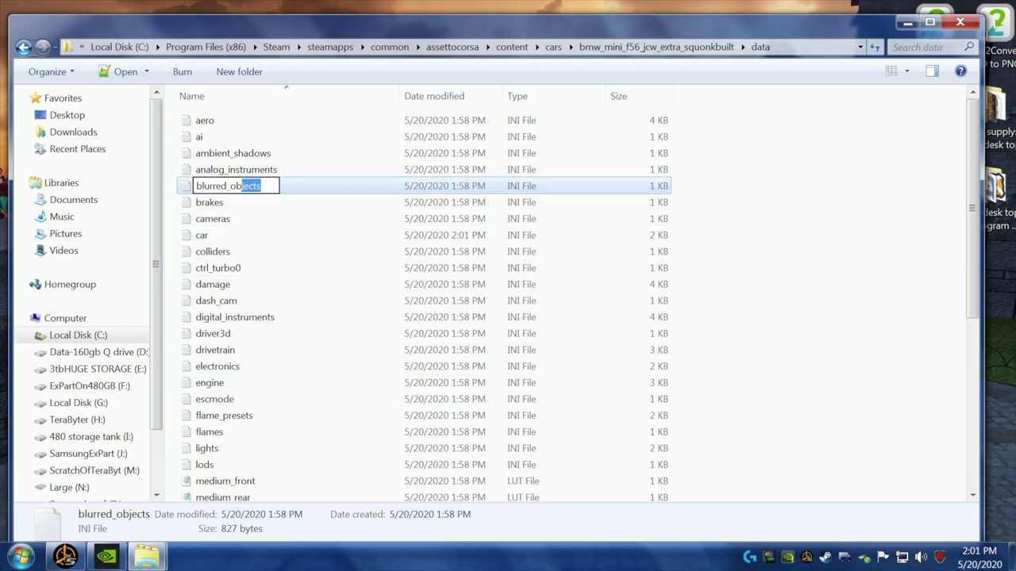
pyautogui.hotkey('shift', 'Right')
pyautogui.hotkey('shift', 'Left')
pyautogui.write('vision')
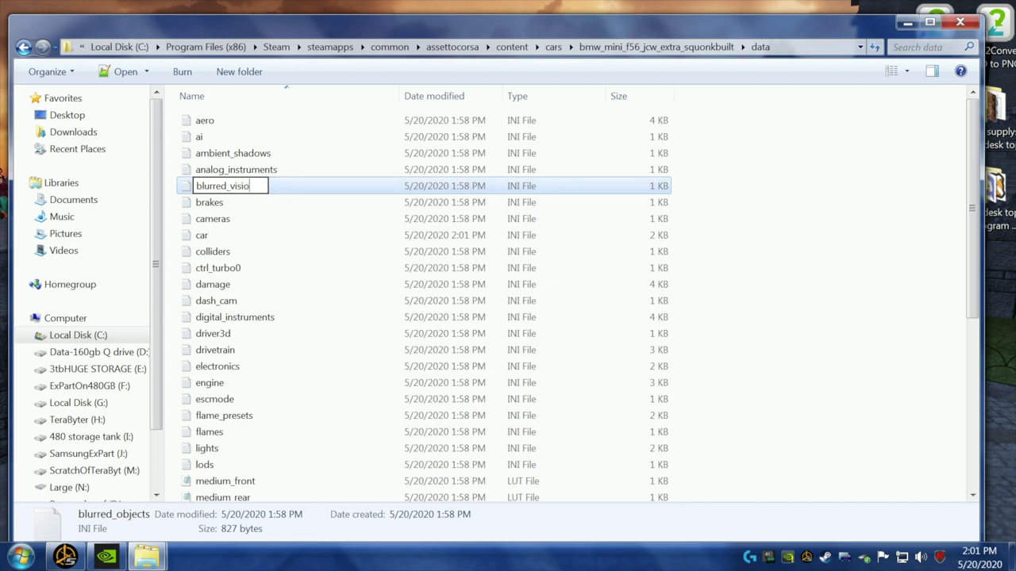
pyautogui.click(873, 209)
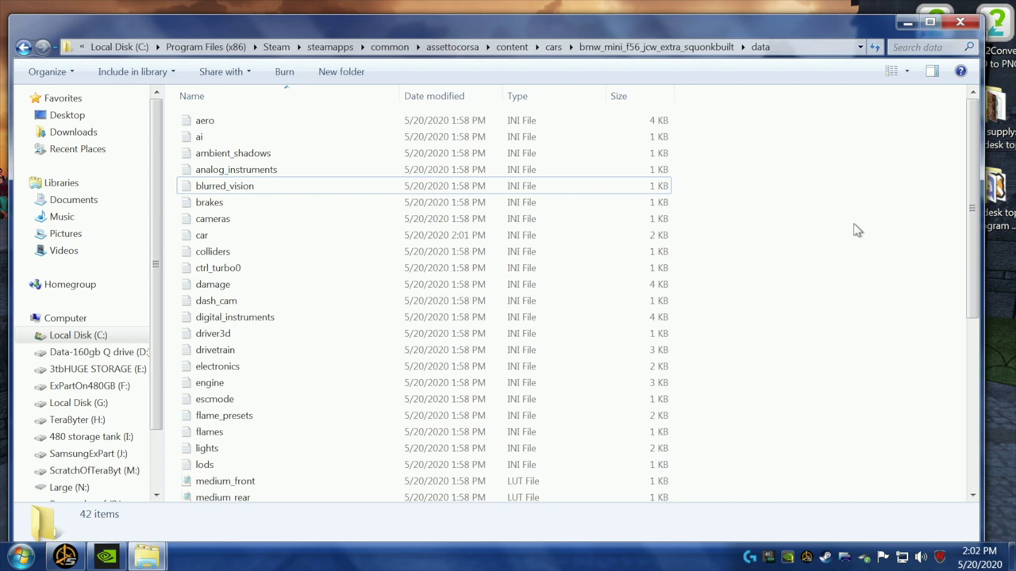
# - Open driver3d.ini from the data folder to examine its driver settings, and close it again
pyautogui.moveTo(970, 111); pyautogui.dragTo(970, 151)
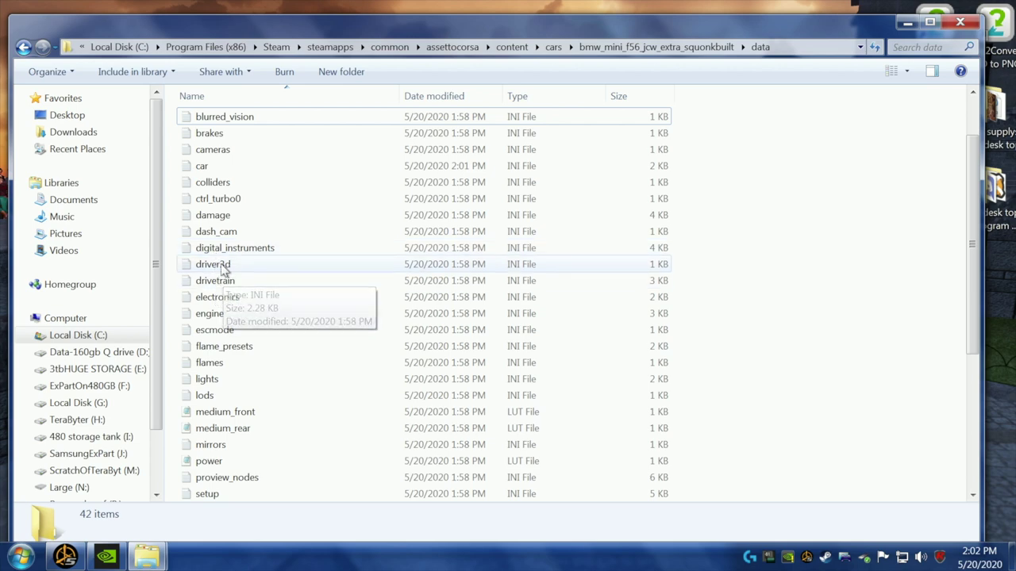
pyautogui.doubleClick(220, 264)
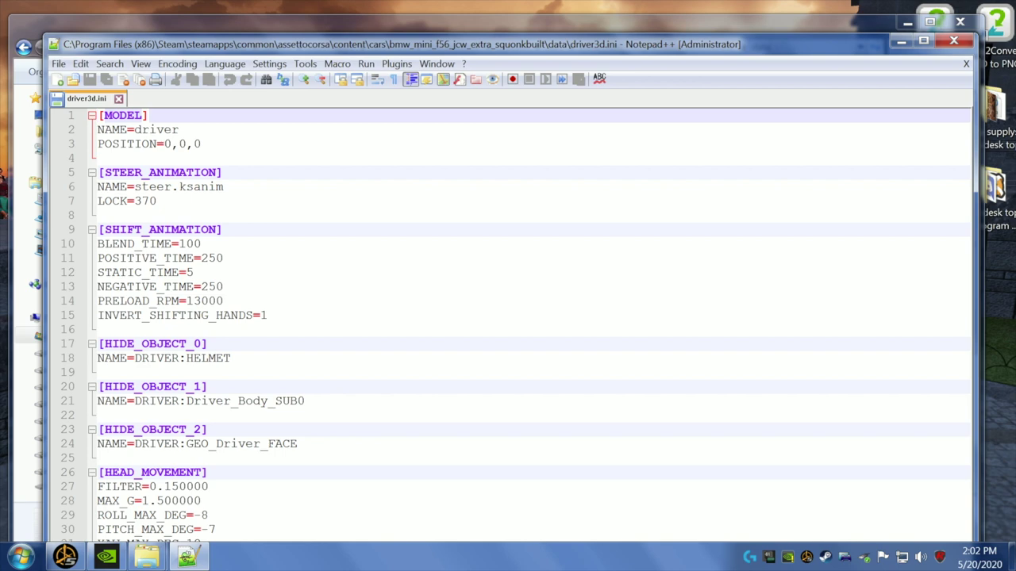
pyautogui.click(952, 41)
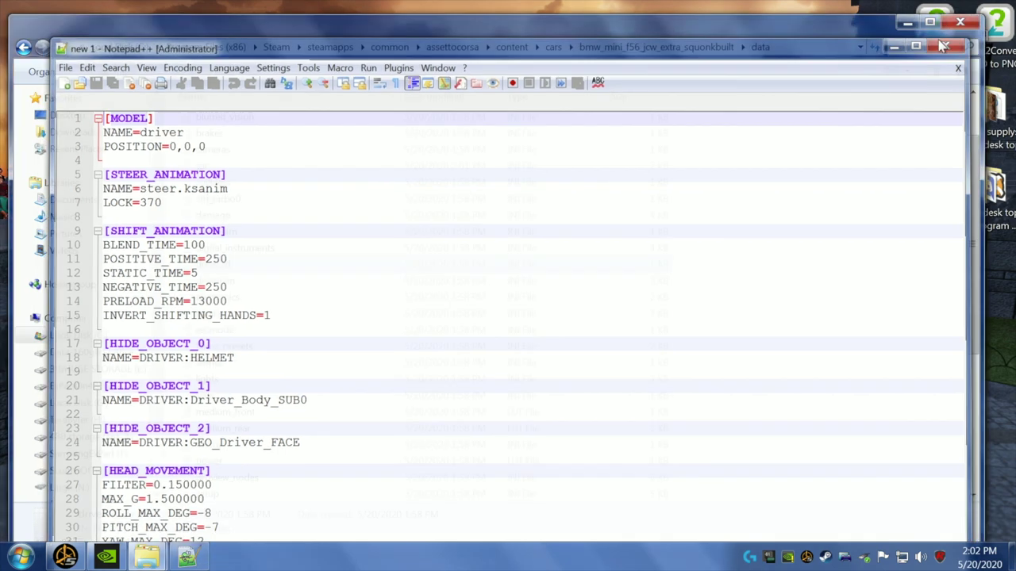
# - Shift the data folder window to uncover the desktop and move driver3d into the holding bin folder
pyautogui.moveTo(223, 35); pyautogui.dragTo(474, 37)
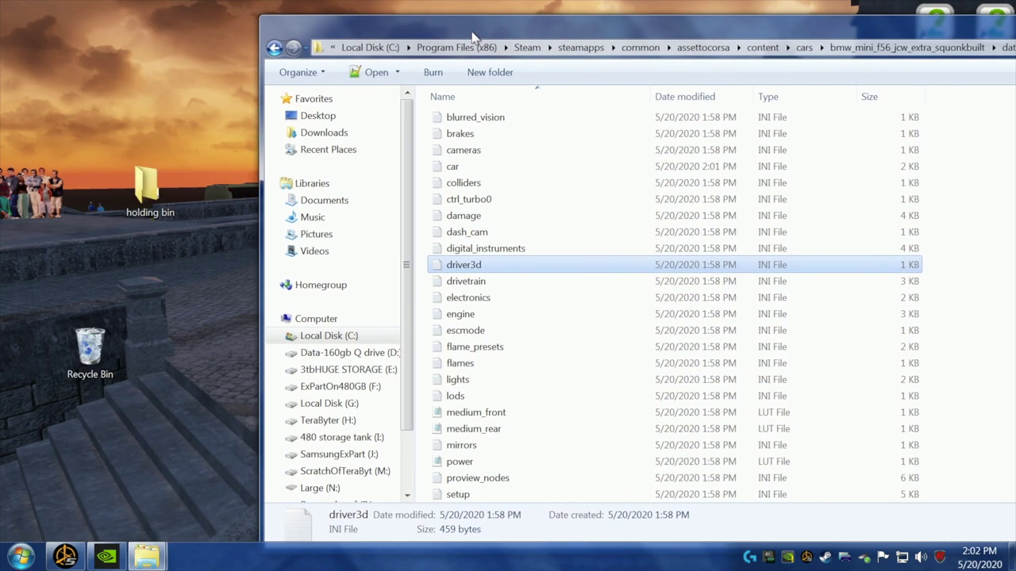
pyautogui.moveTo(440, 271); pyautogui.dragTo(159, 195)
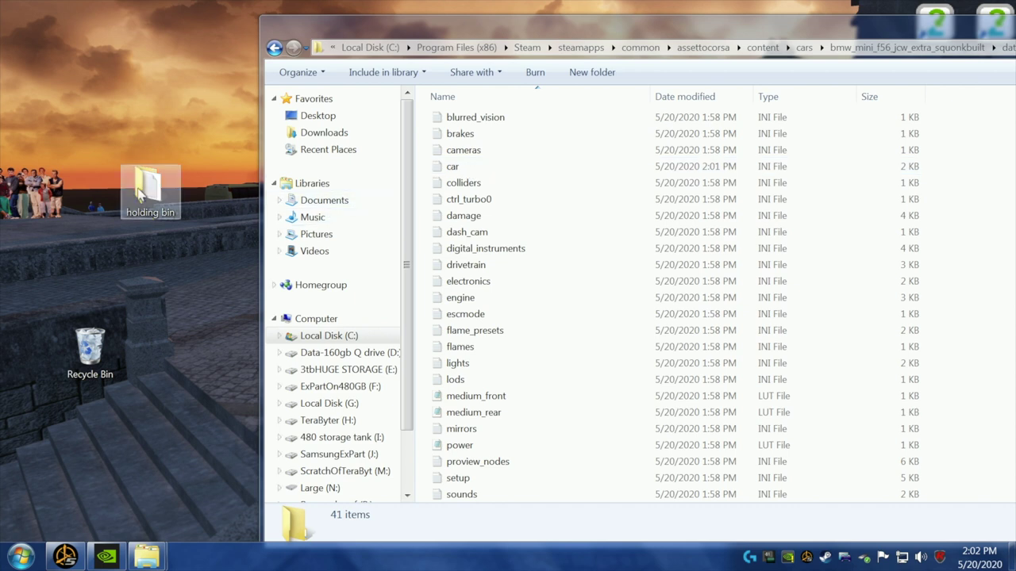
pyautogui.moveTo(140, 193)
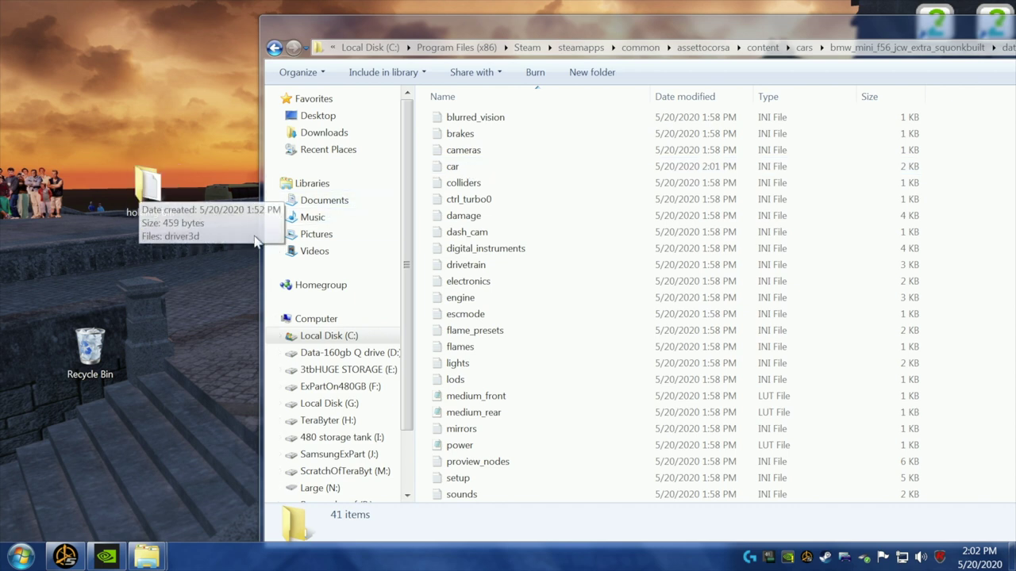
# - Open drivetrain.ini to examine its gear, differential and gearbox entries, close it, and move the file into the holding bin folder
pyautogui.click(476, 267)
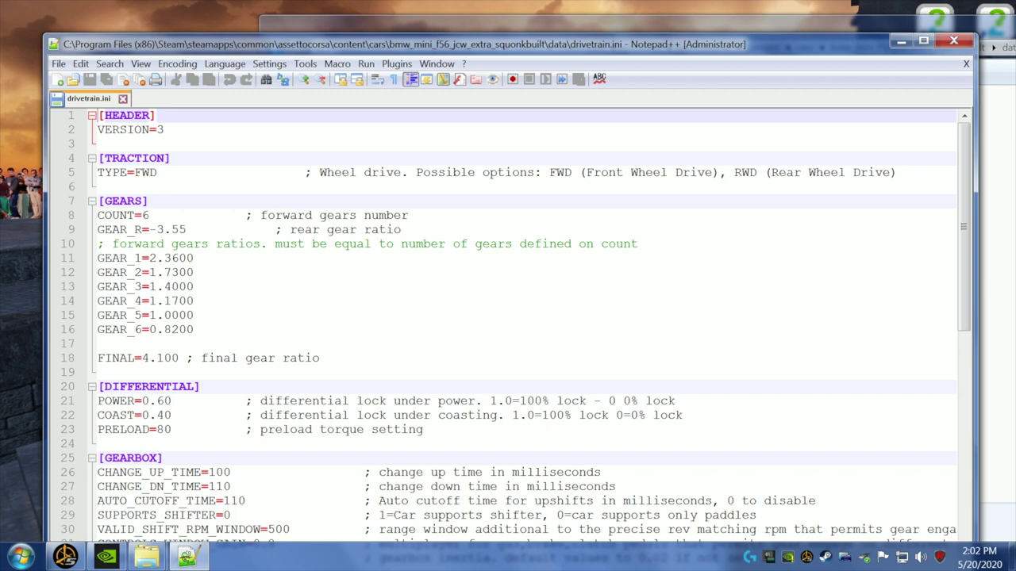
pyautogui.scroll(-3, 524, 325)
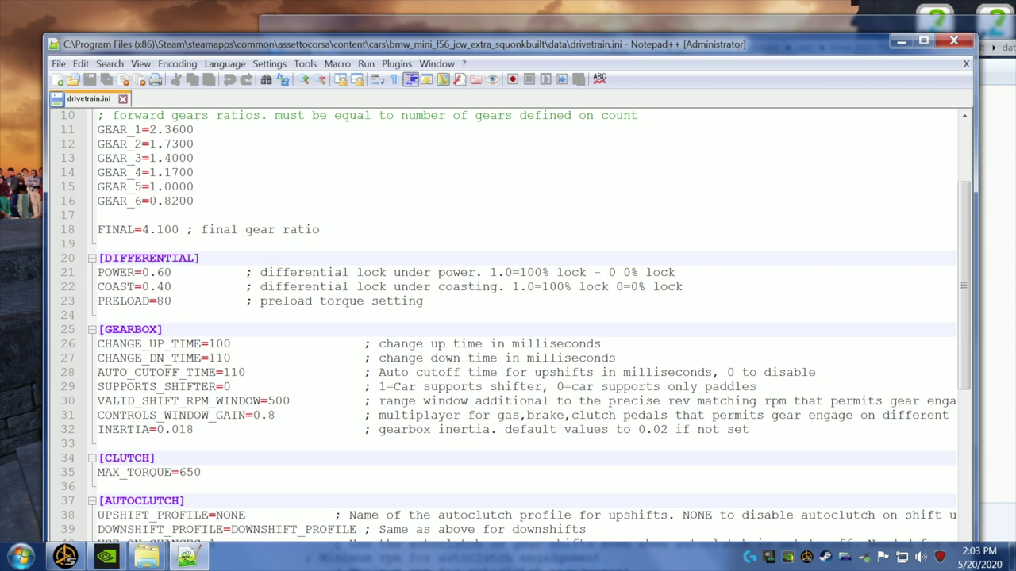
pyautogui.click(953, 41)
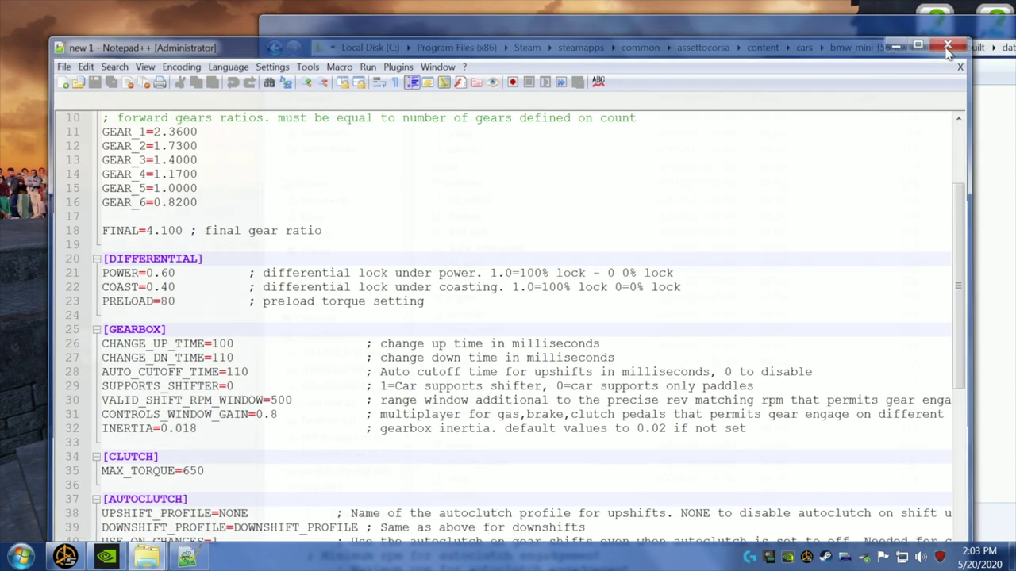
pyautogui.moveTo(439, 273); pyautogui.dragTo(166, 204)
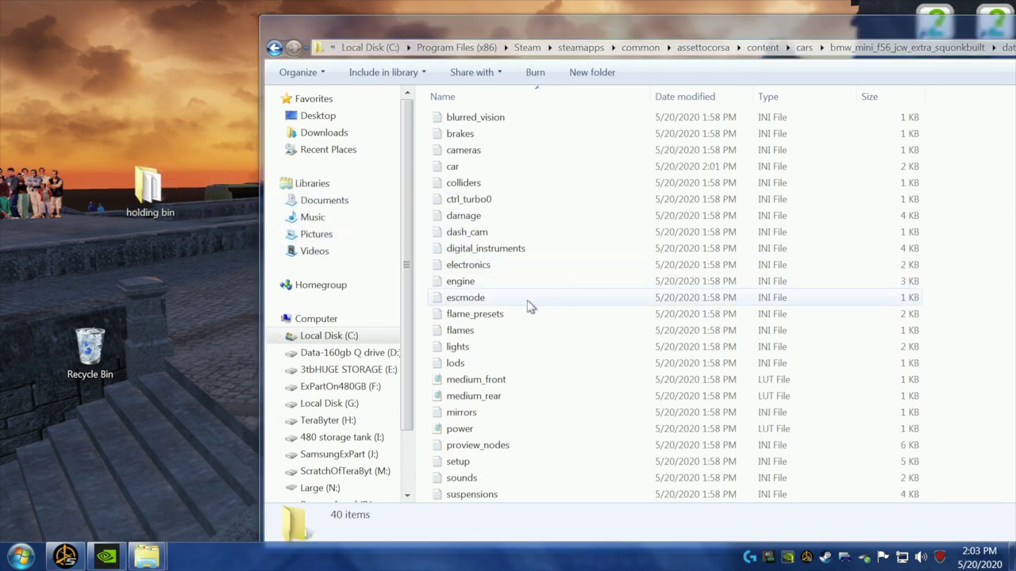
# - Open engine.ini to examine its limiter, turbo and damage entries, close it, and move the file into the holding bin folder
pyautogui.doubleClick(495, 286)
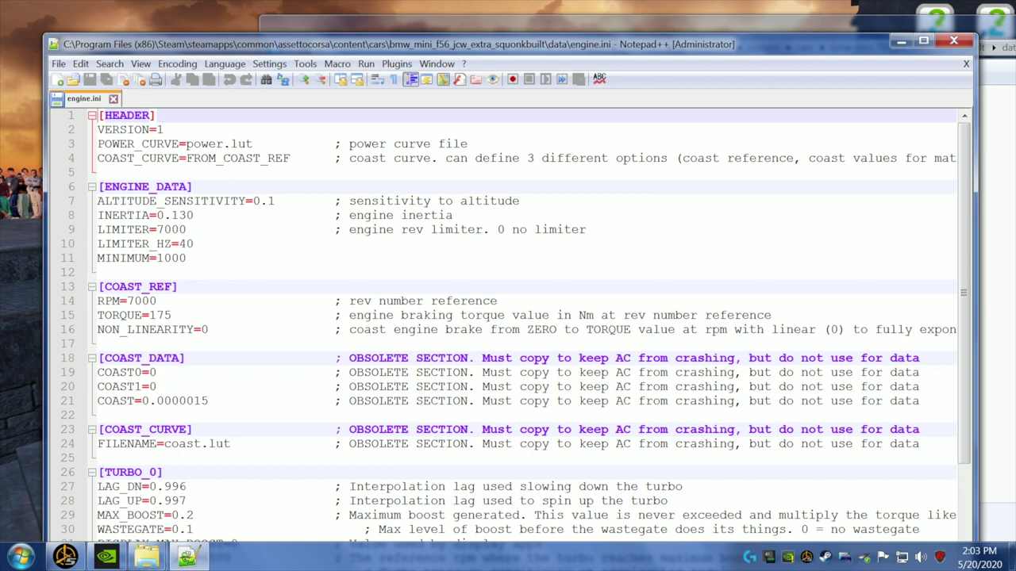
pyautogui.scroll(-3, 524, 325)
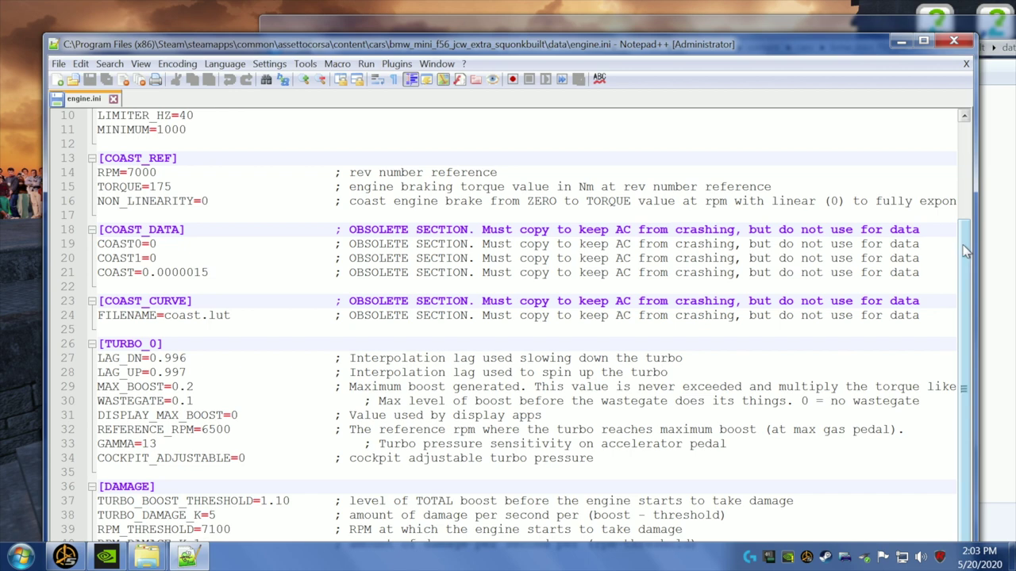
pyautogui.moveTo(707, 50); pyautogui.dragTo(713, 27)
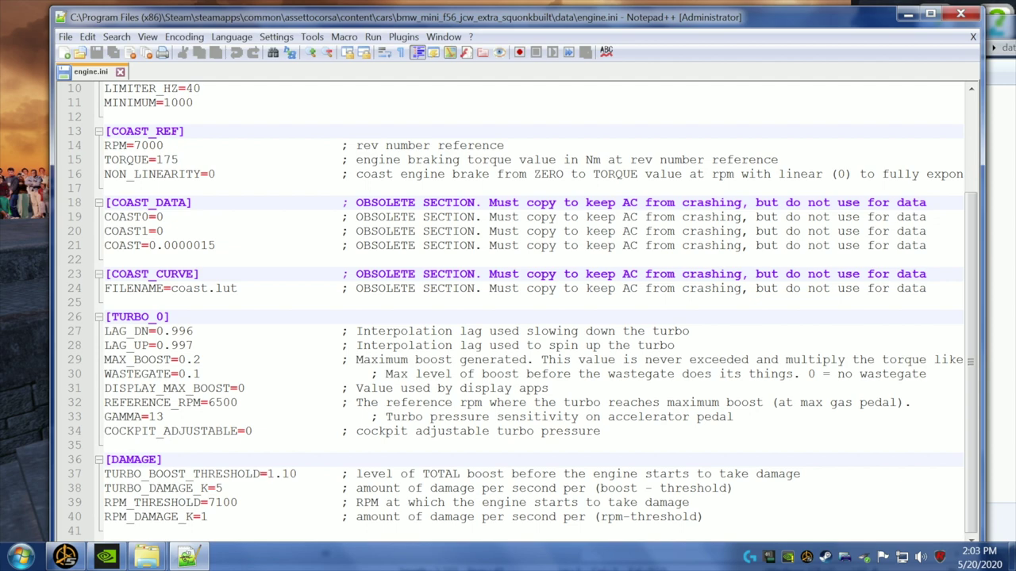
pyautogui.click(960, 14)
pyautogui.moveTo(462, 281); pyautogui.dragTo(147, 194)
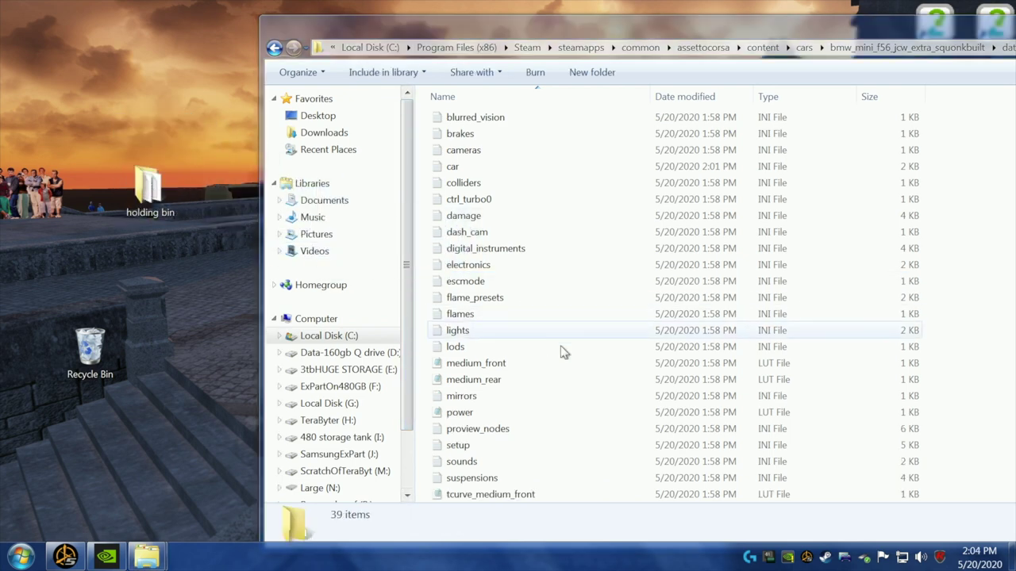
# - Set the header INTENSITY to 130 in flames.ini, then save and close the file
pyautogui.doubleClick(482, 313)
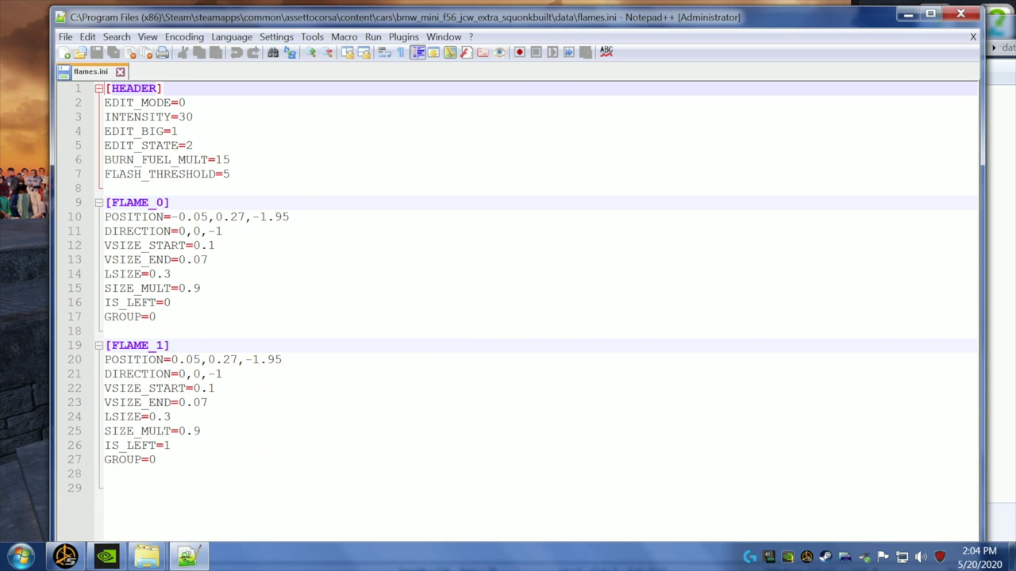
pyautogui.click(179, 117)
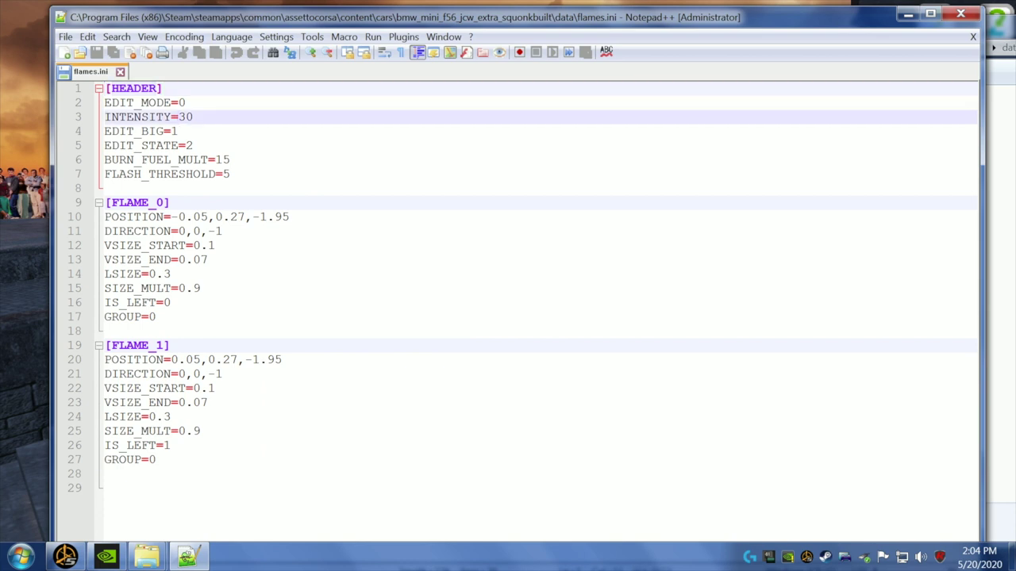
pyautogui.write('1')
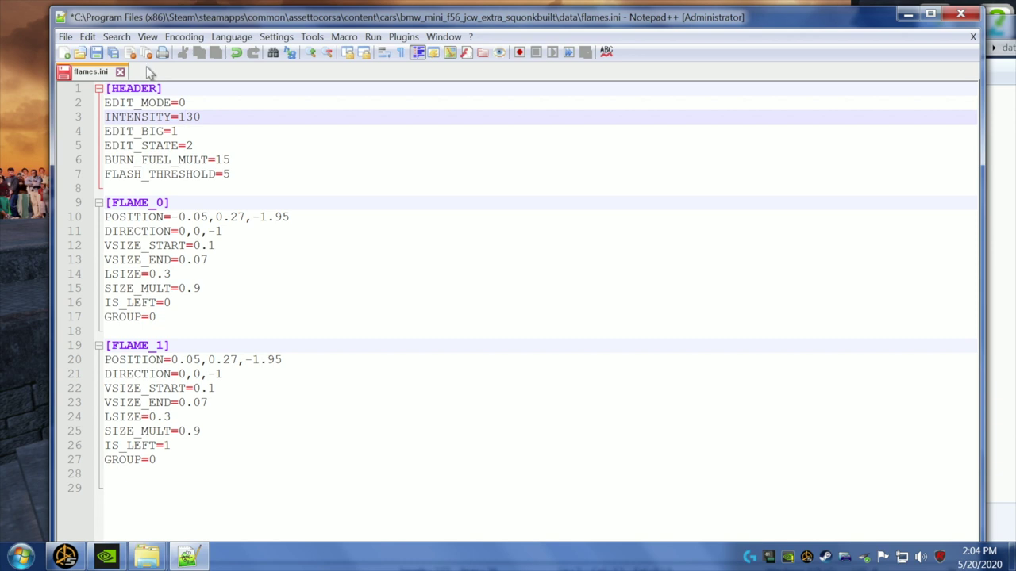
pyautogui.click(112, 53)
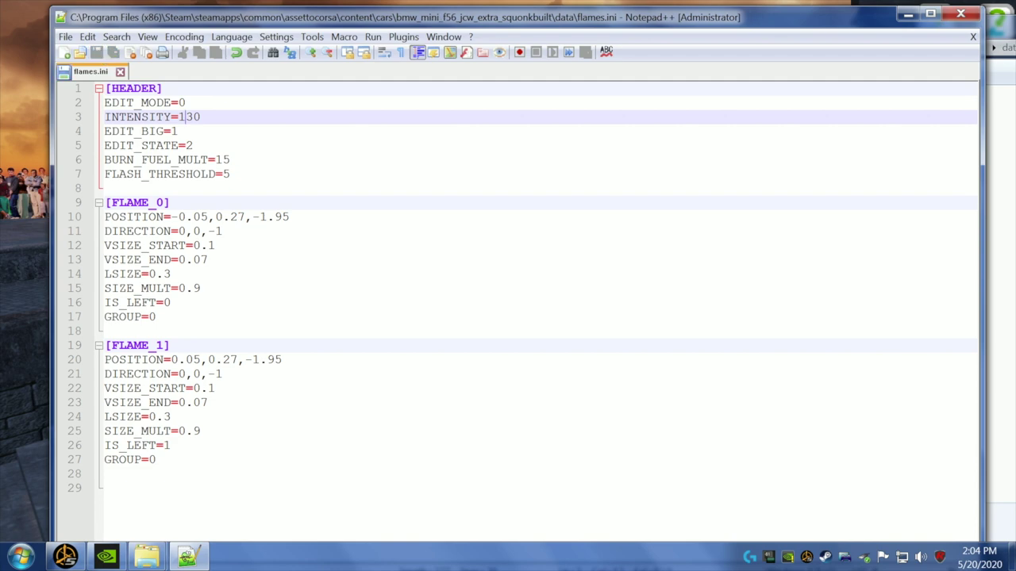
pyautogui.click(960, 14)
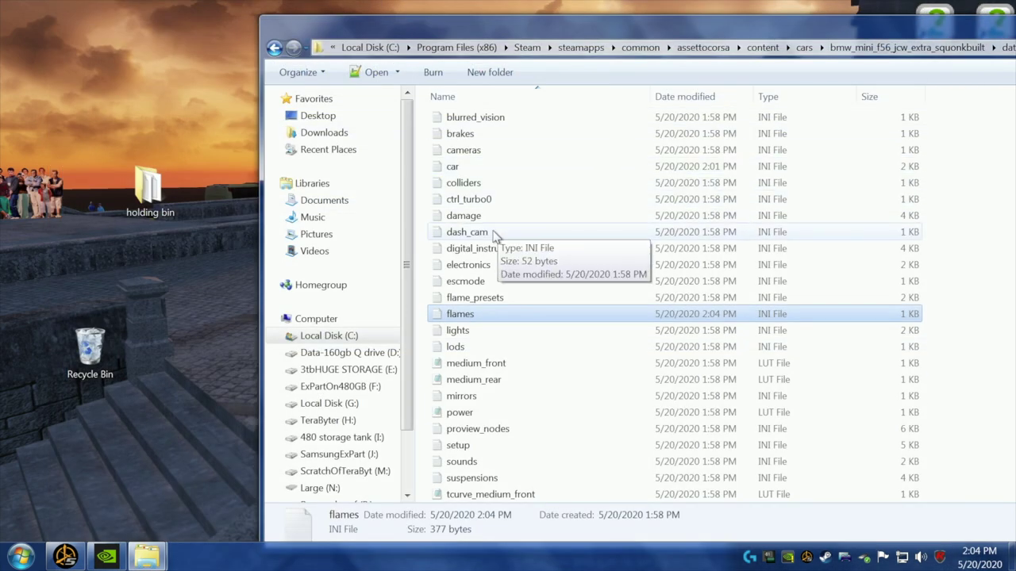
# - Open sounds.ini from the data folder to examine its skid, wind and backfire entries, and close it again
pyautogui.scroll(-2, 492, 359)
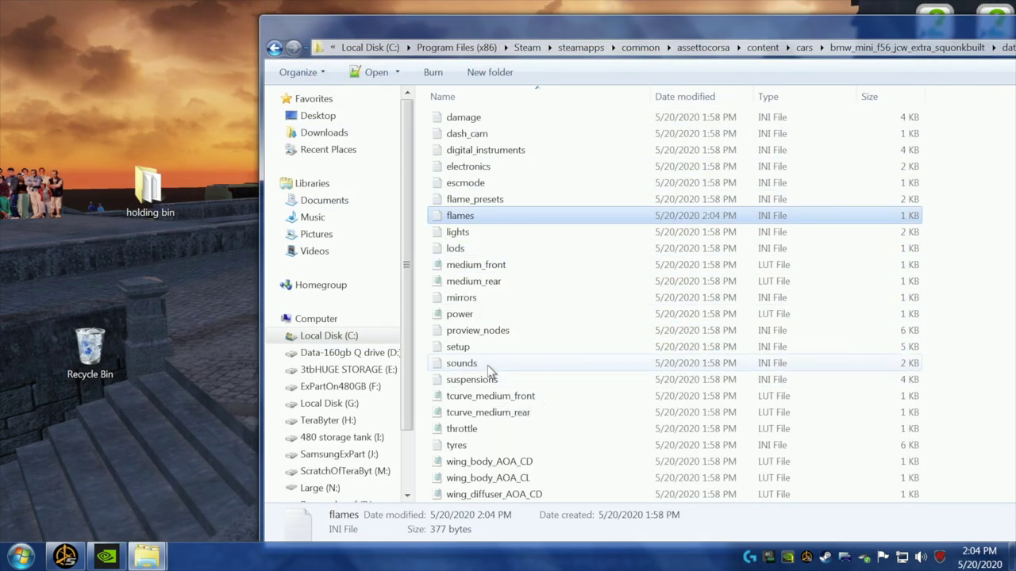
pyautogui.doubleClick(469, 363)
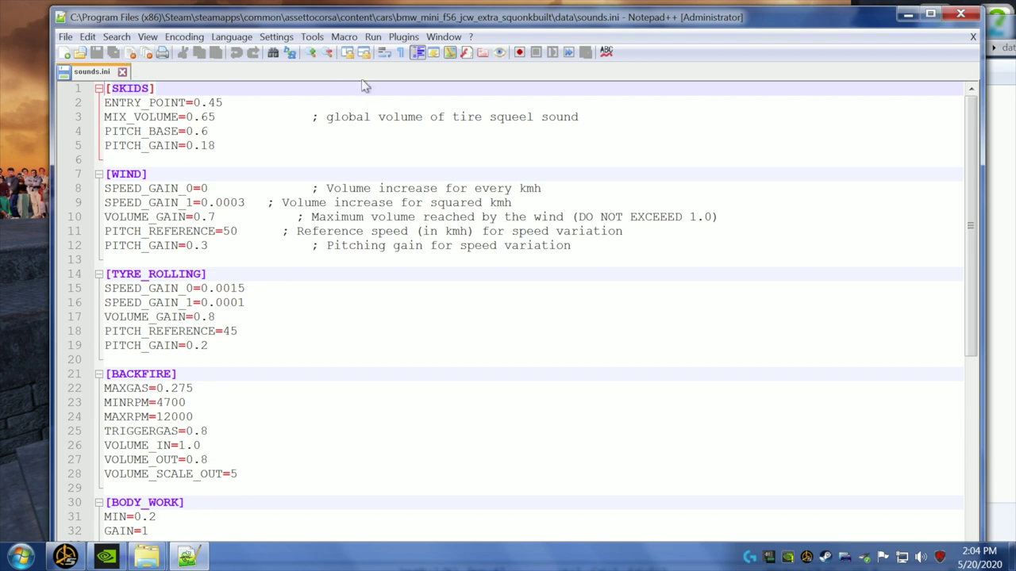
pyautogui.click(960, 13)
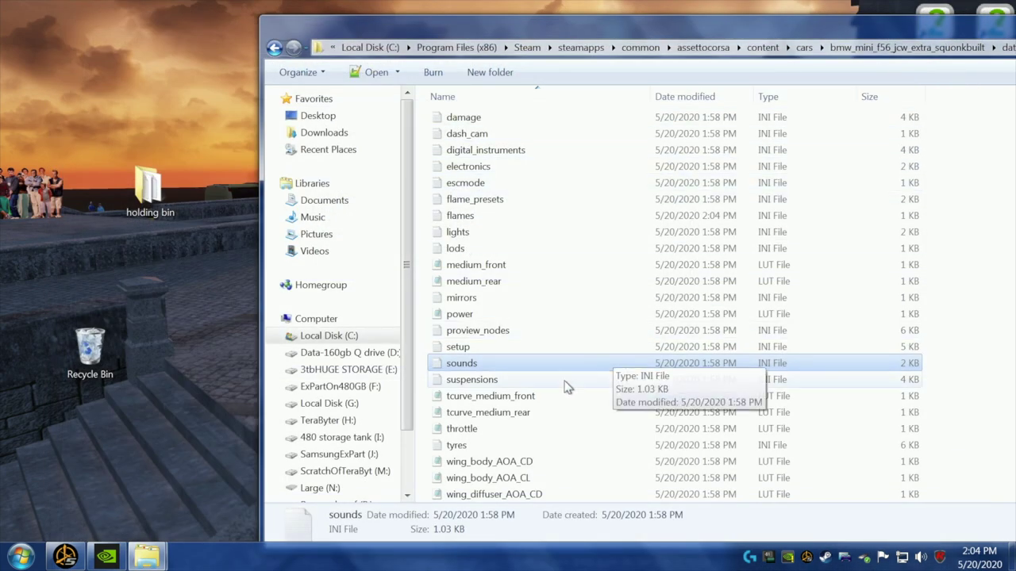
# - Open tyres.ini to examine its front tyre entries, close it, and move the file into the holding bin folder
pyautogui.doubleClick(471, 447)
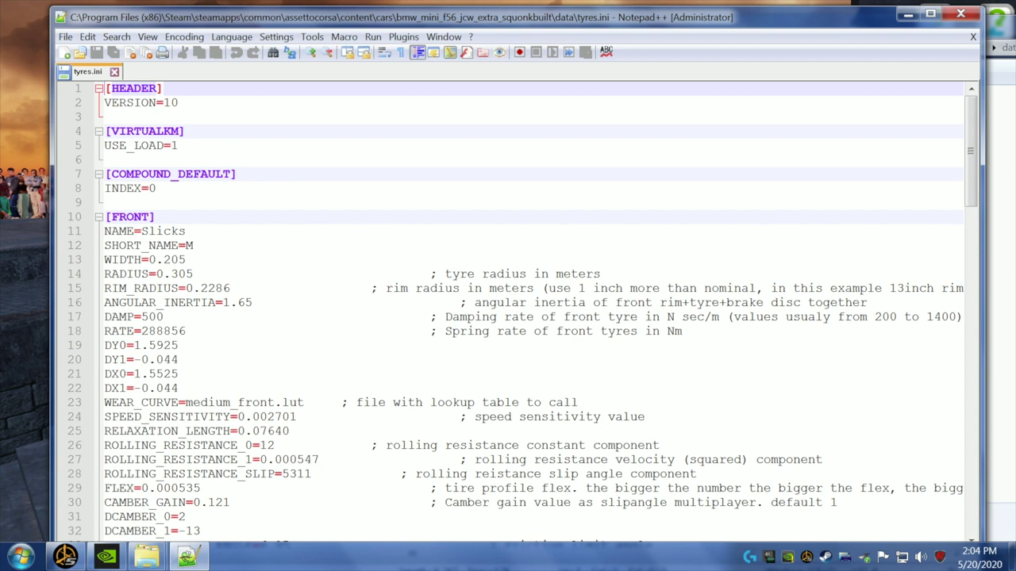
pyautogui.click(967, 18)
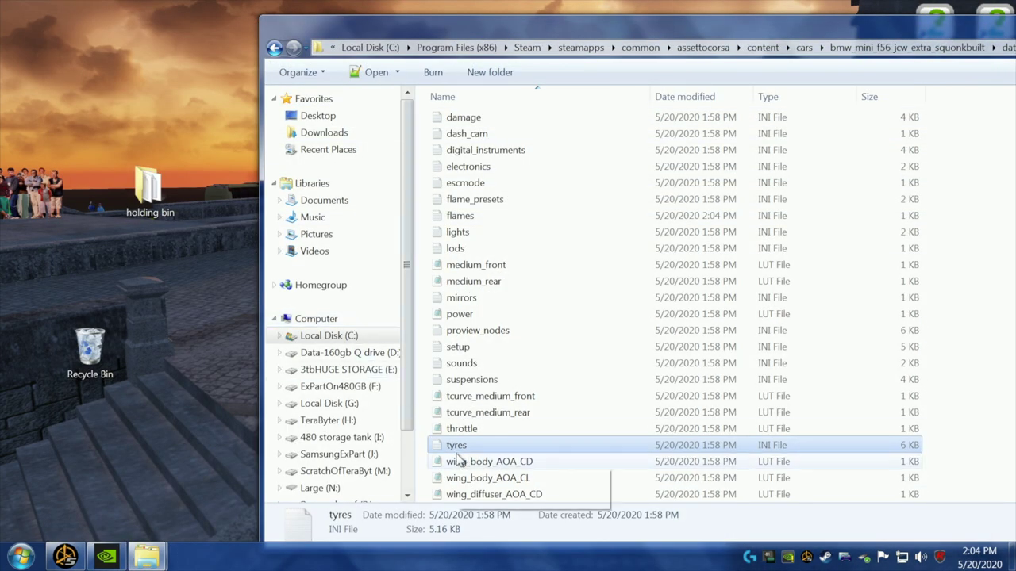
pyautogui.moveTo(457, 449); pyautogui.dragTo(184, 209)
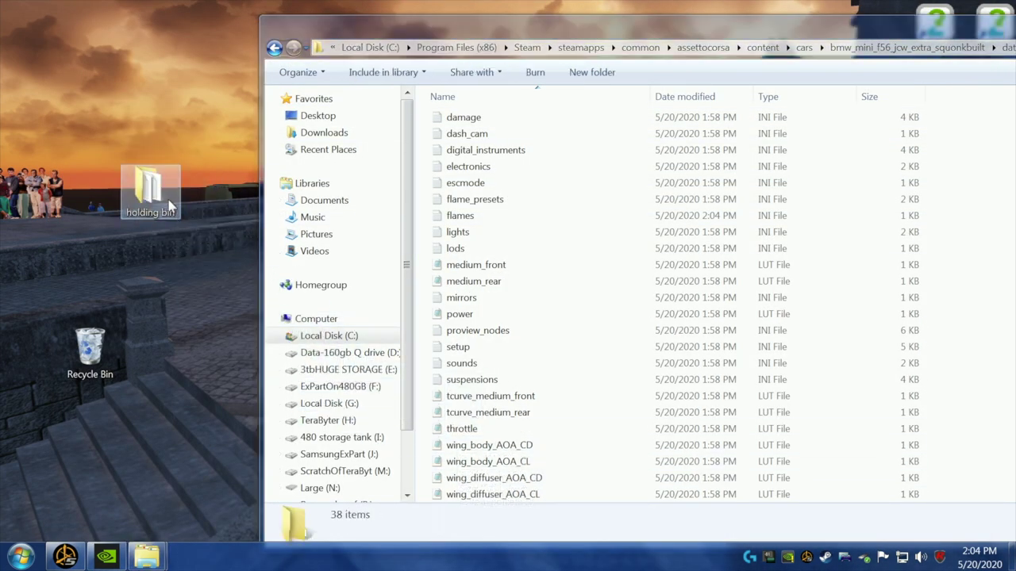
# - Open power.lut from the data folder to examine its power curve table, and close it again
pyautogui.doubleClick(491, 315)
pyautogui.moveTo(718, 279); pyautogui.dragTo(483, 42)
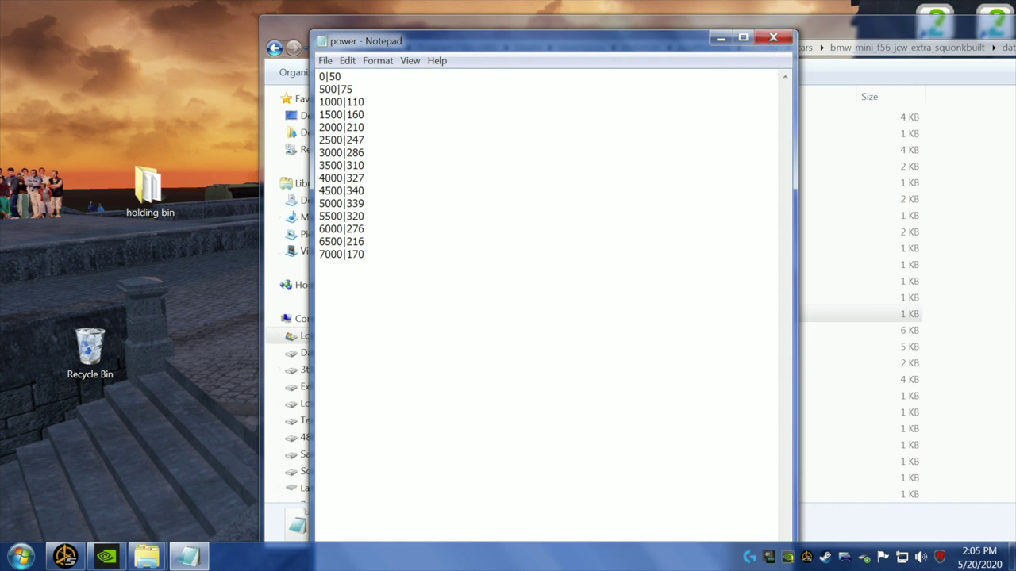
pyautogui.click(773, 38)
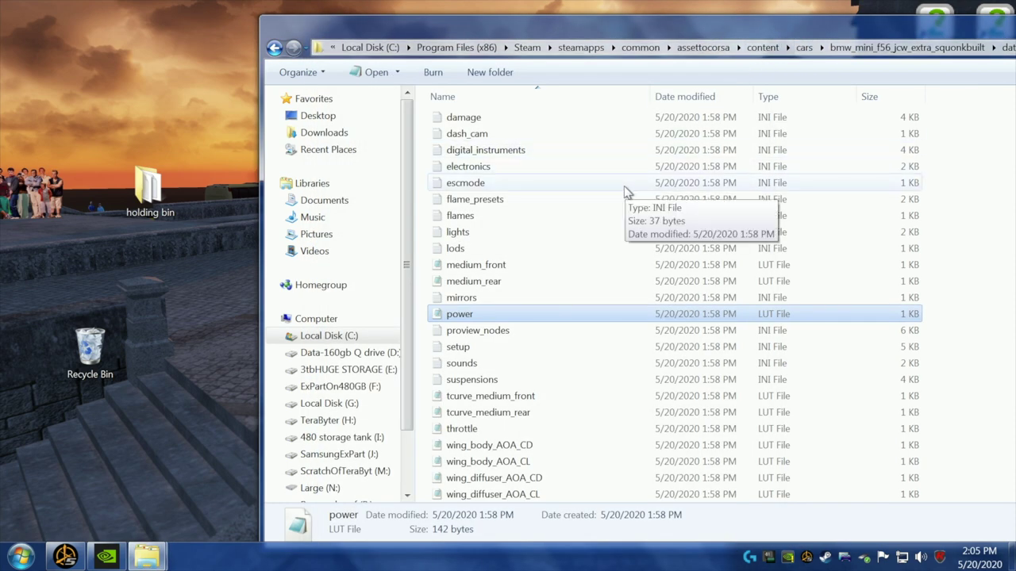
# - Open setup.ini and set the minimum tyre pressure to 18 for both the left front and right front
pyautogui.scroll(-1, 588, 253)
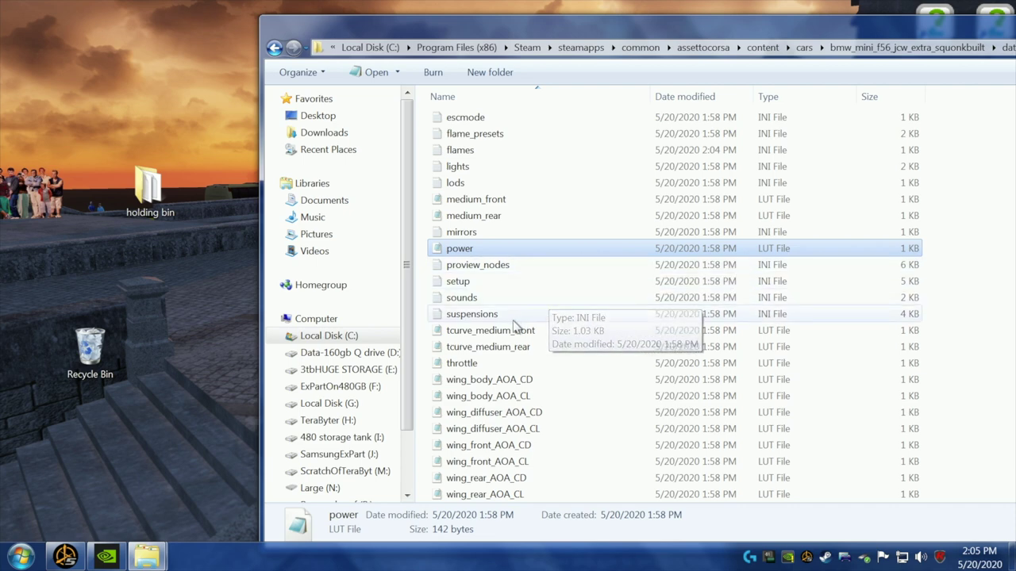
pyautogui.doubleClick(465, 284)
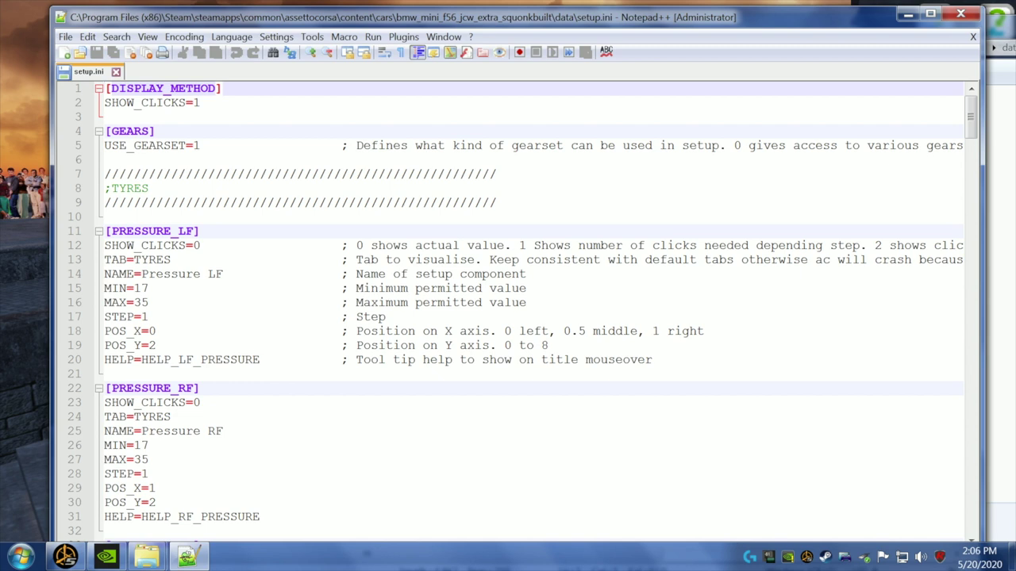
pyautogui.moveTo(305, 24); pyautogui.dragTo(311, 19)
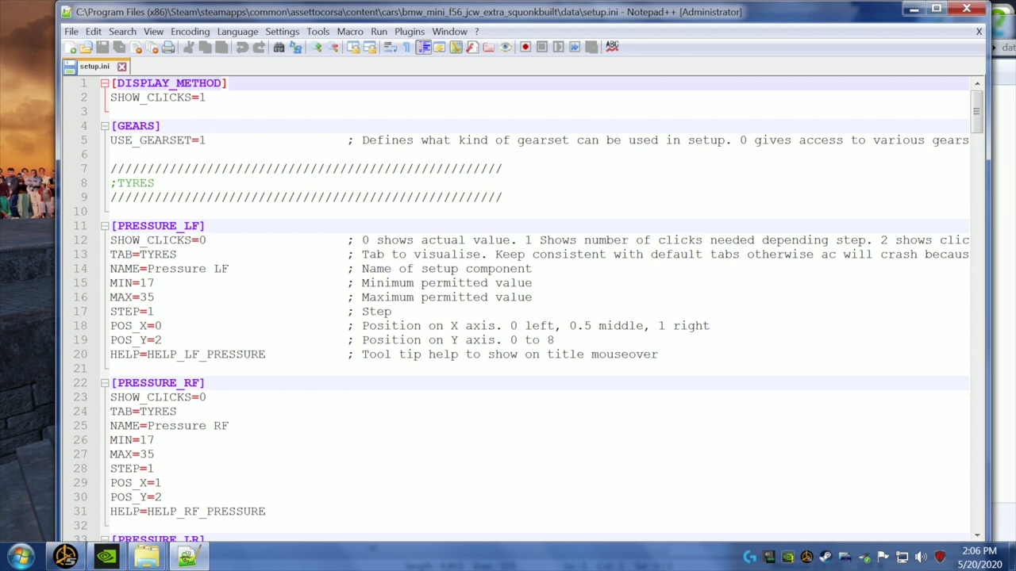
pyautogui.click(151, 284)
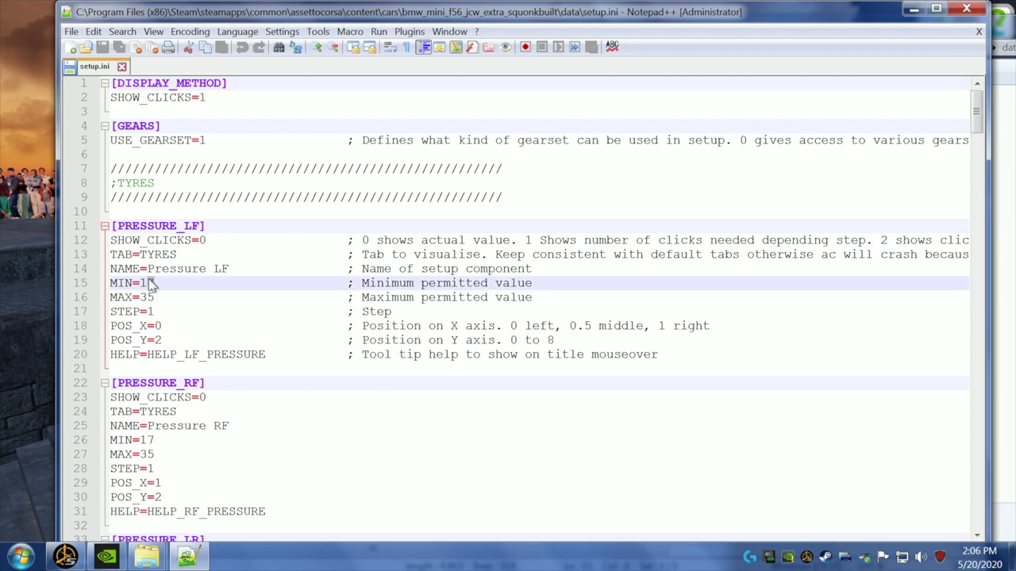
pyautogui.write('8')
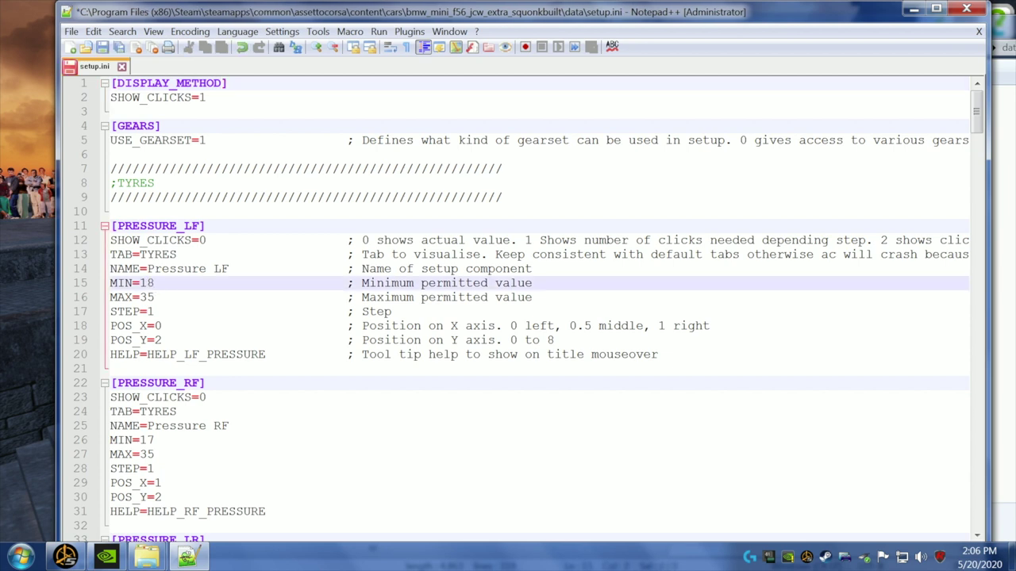
pyautogui.click(155, 440)
pyautogui.press('BackSpace')
pyautogui.write('8')
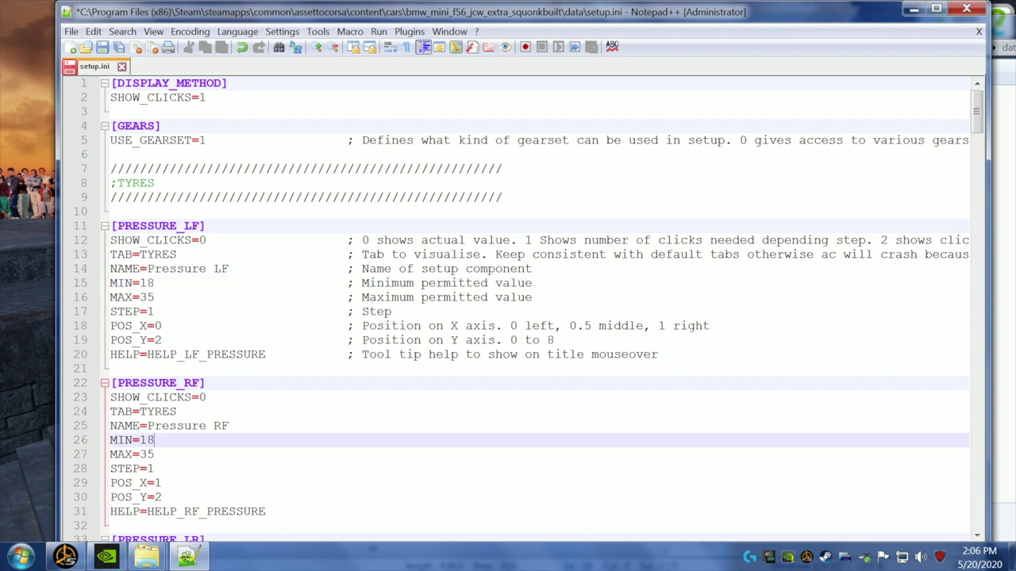
# - Set the minimum tyre pressure to 20 for both the left rear and right rear in setup.ini
pyautogui.scroll(-4, 516, 309)
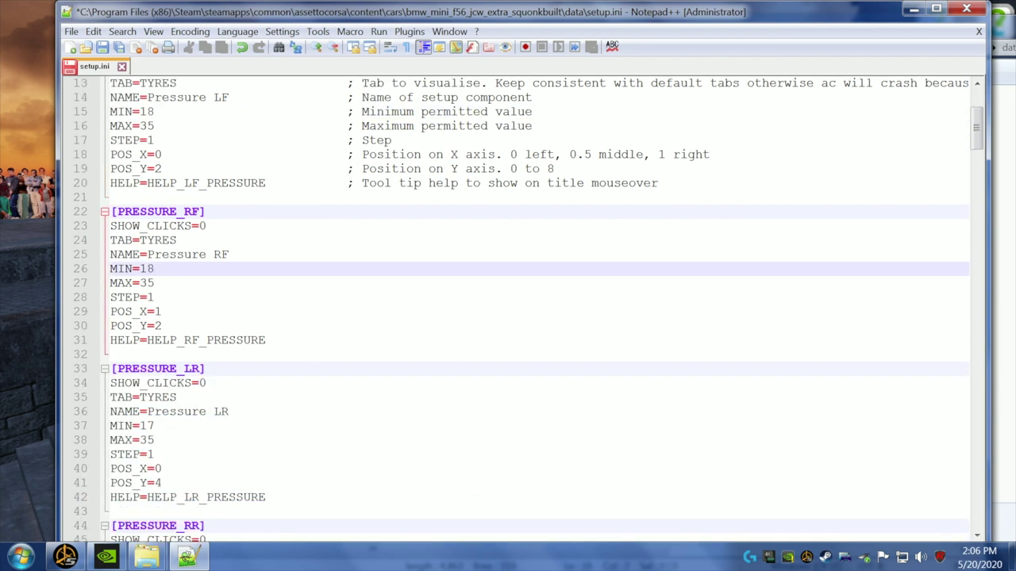
pyautogui.moveTo(154, 426); pyautogui.dragTo(140, 426)
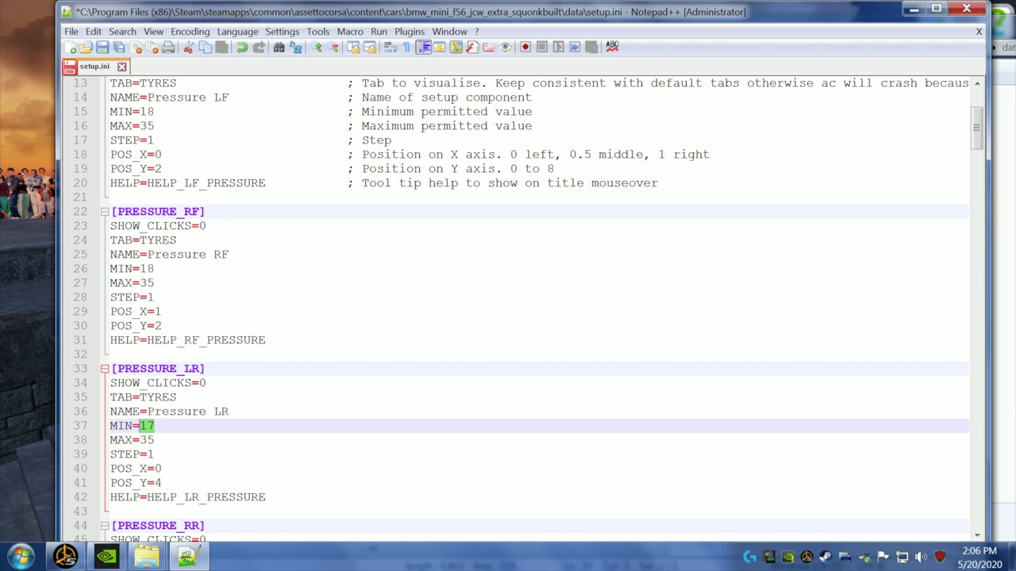
pyautogui.write('20')
pyautogui.scroll(-4, 516, 309)
pyautogui.moveTo(156, 412); pyautogui.dragTo(140, 411)
pyautogui.write('20')
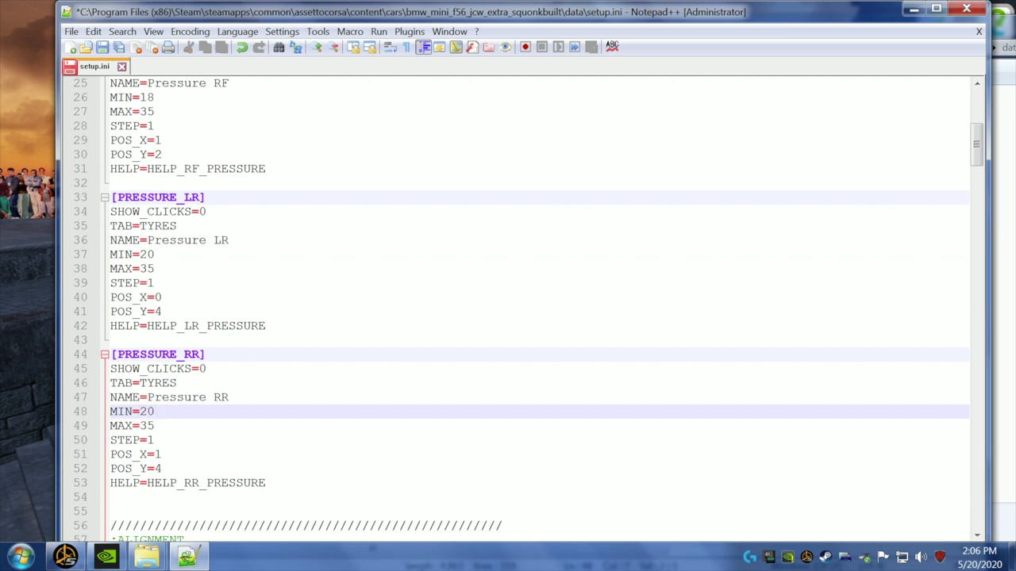
# - Examine the tyre pressure, toe and camber entries for all four wheels in setup.ini
pyautogui.scroll(3, 528, 311)
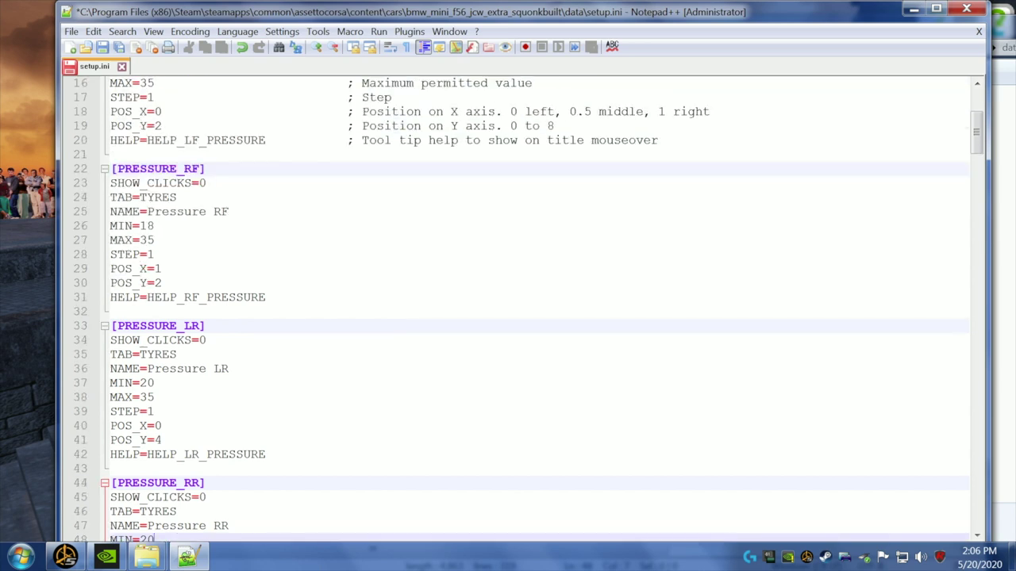
pyautogui.scroll(-12, 528, 311)
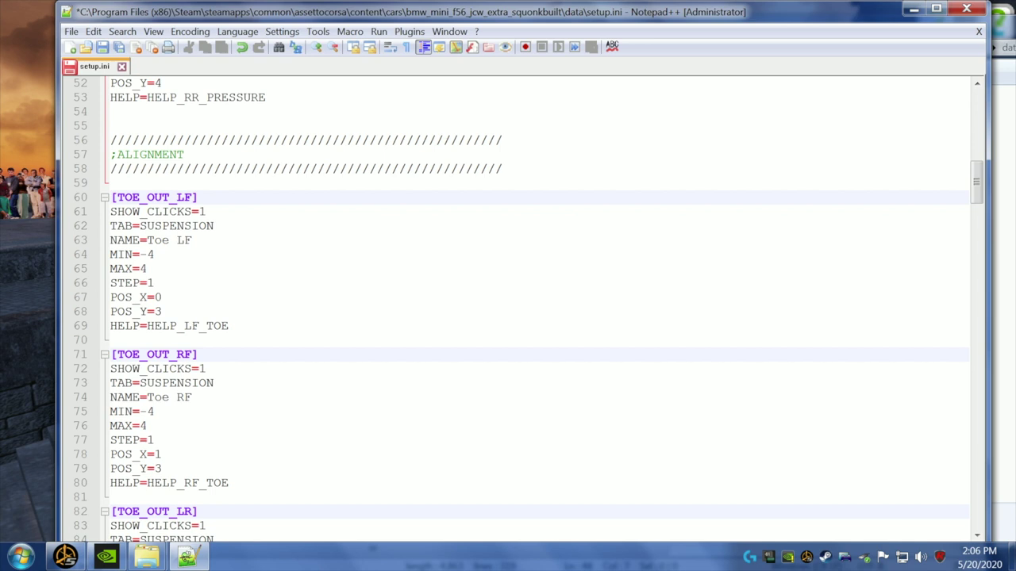
pyautogui.scroll(-3, 516, 310)
pyautogui.scroll(-4, 515, 310)
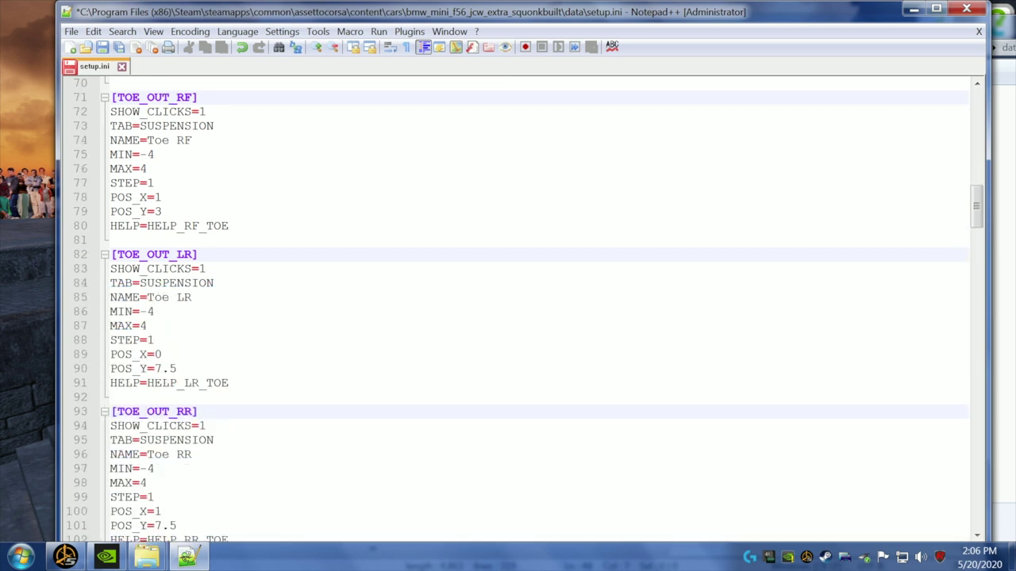
pyautogui.scroll(-3, 516, 310)
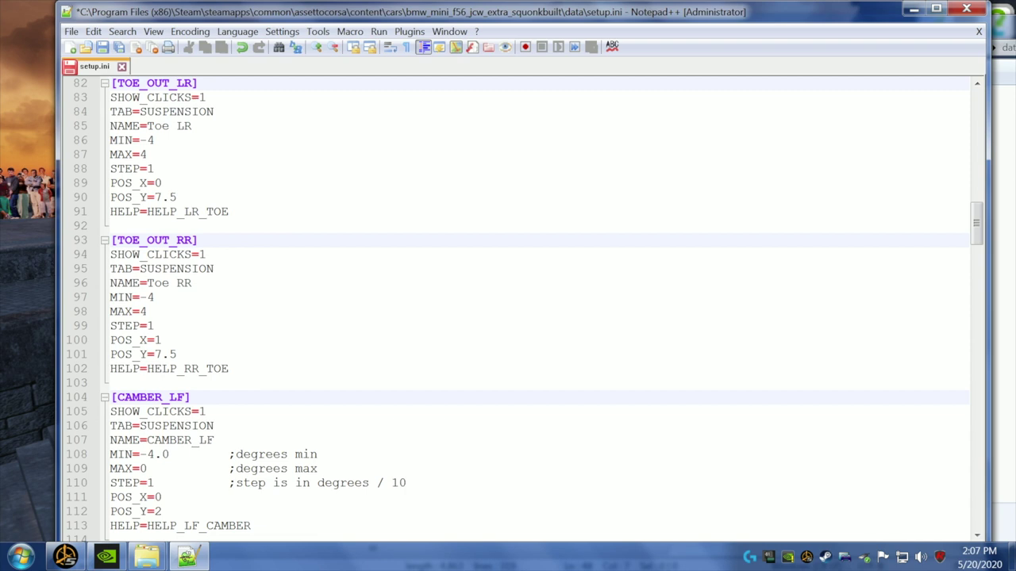
pyautogui.scroll(-4, 516, 309)
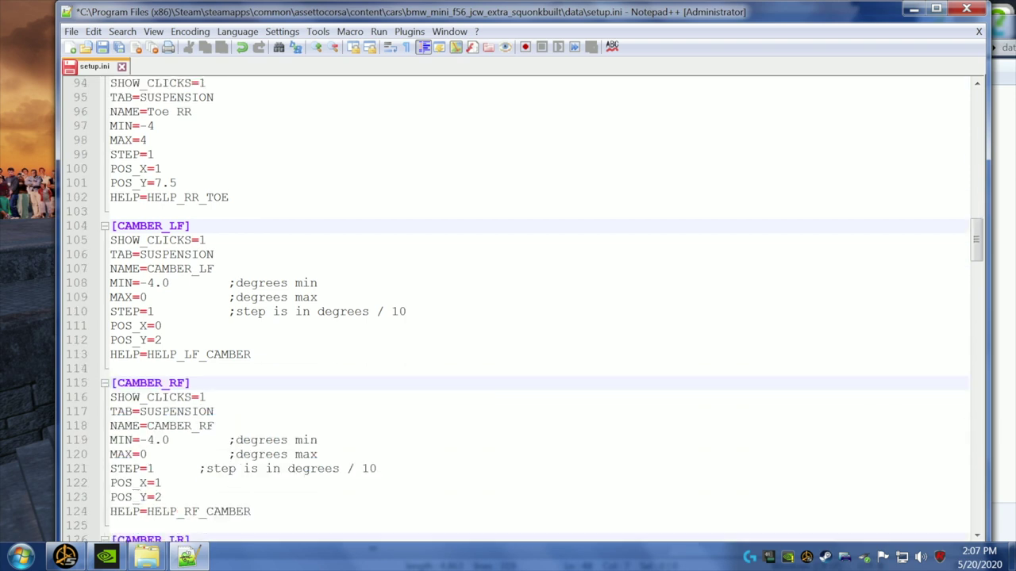
pyautogui.scroll(-5, 515, 309)
pyautogui.scroll(10, 516, 309)
pyautogui.scroll(5, 516, 310)
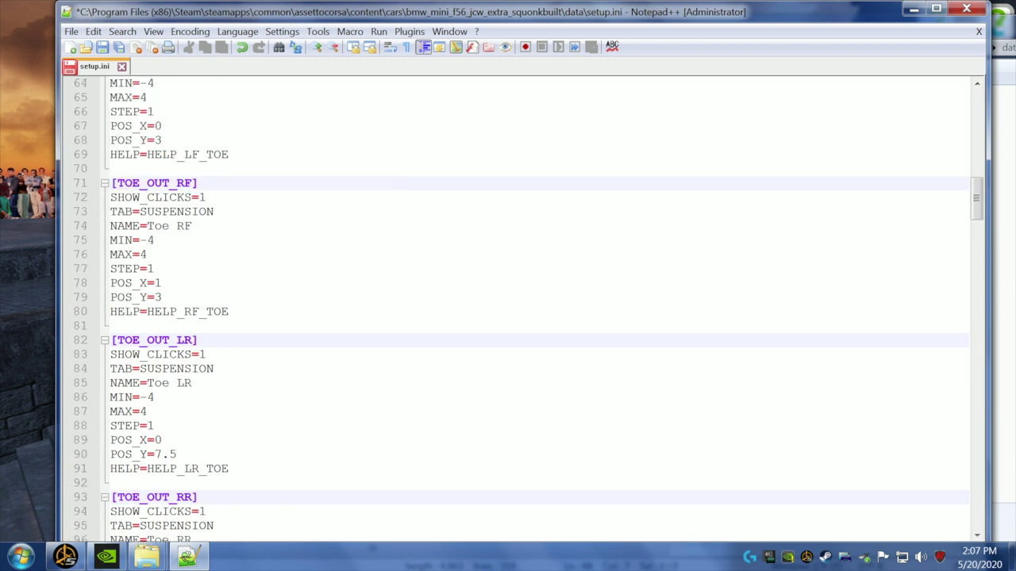
pyautogui.scroll(6, 516, 309)
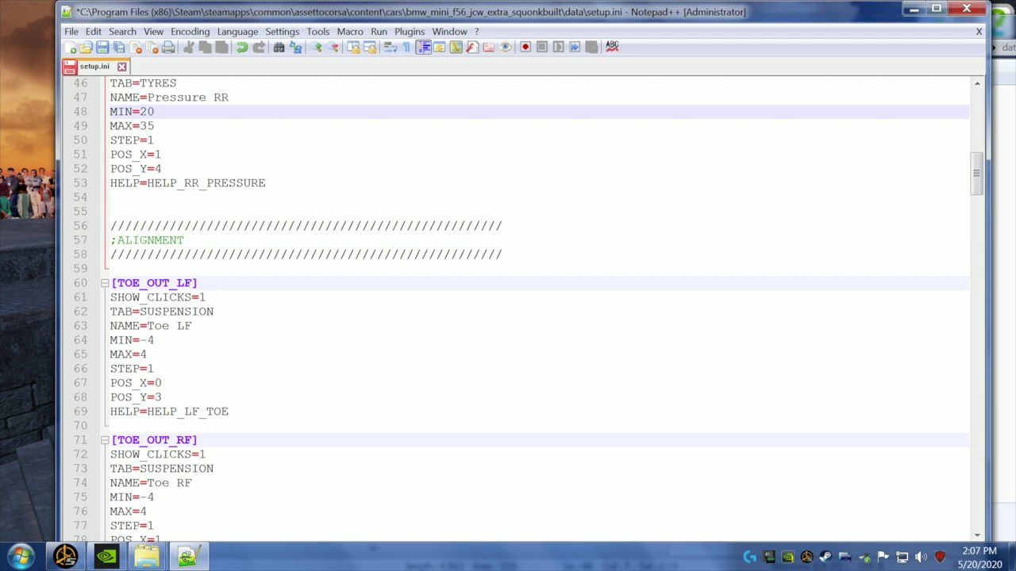
pyautogui.scroll(-4, 516, 310)
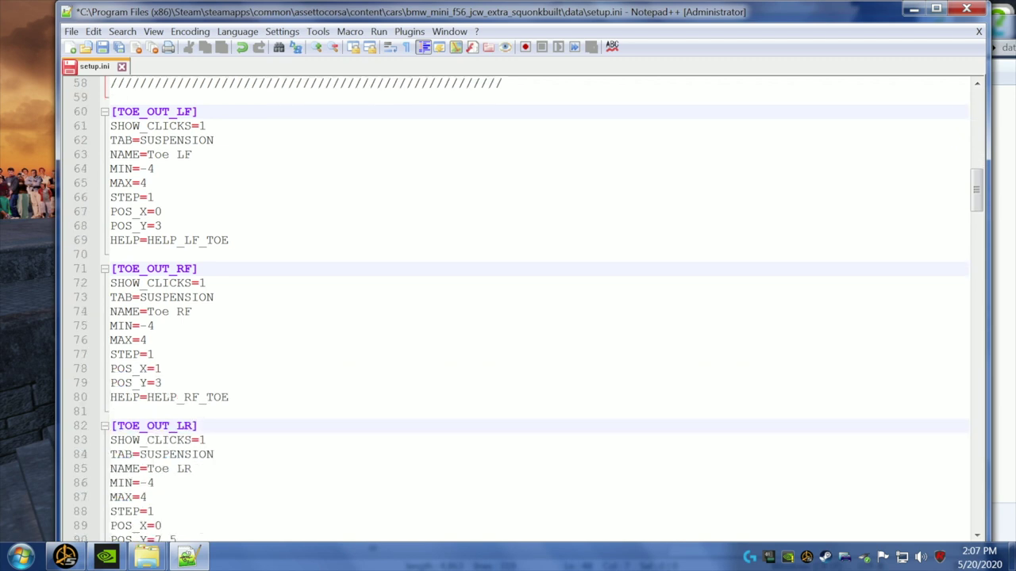
pyautogui.scroll(-4, 515, 309)
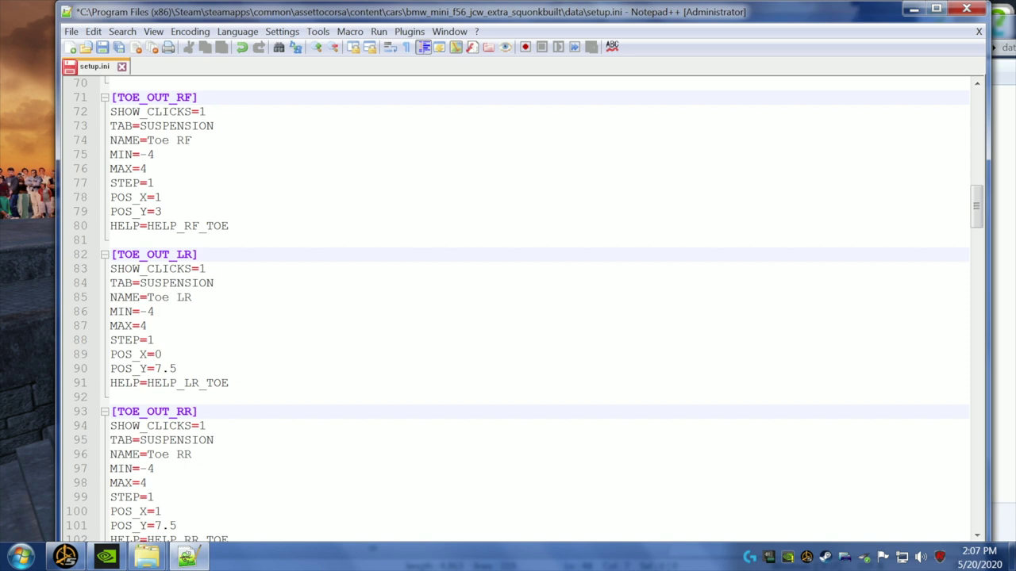
pyautogui.scroll(-4, 516, 309)
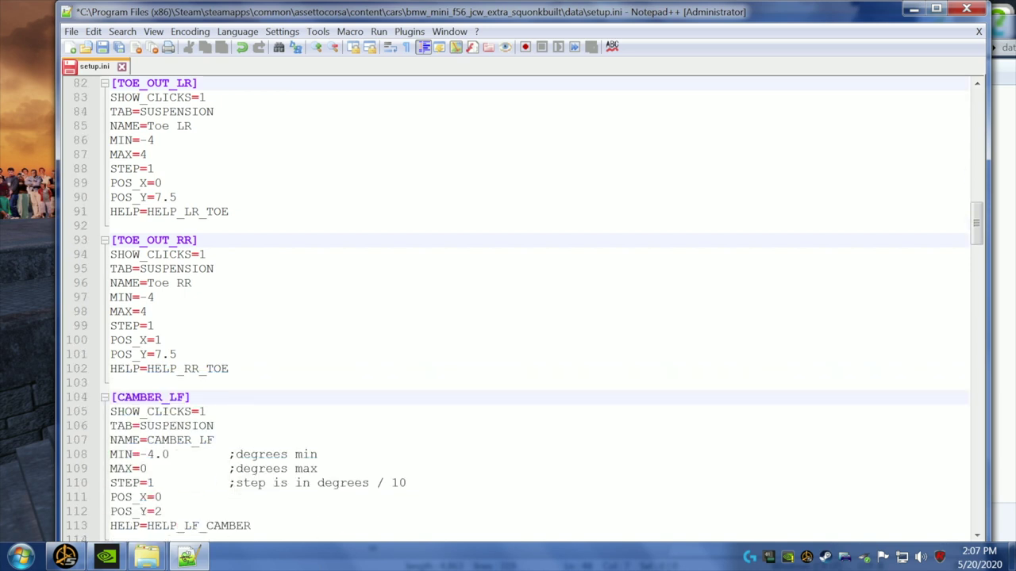
pyautogui.scroll(-4, 516, 309)
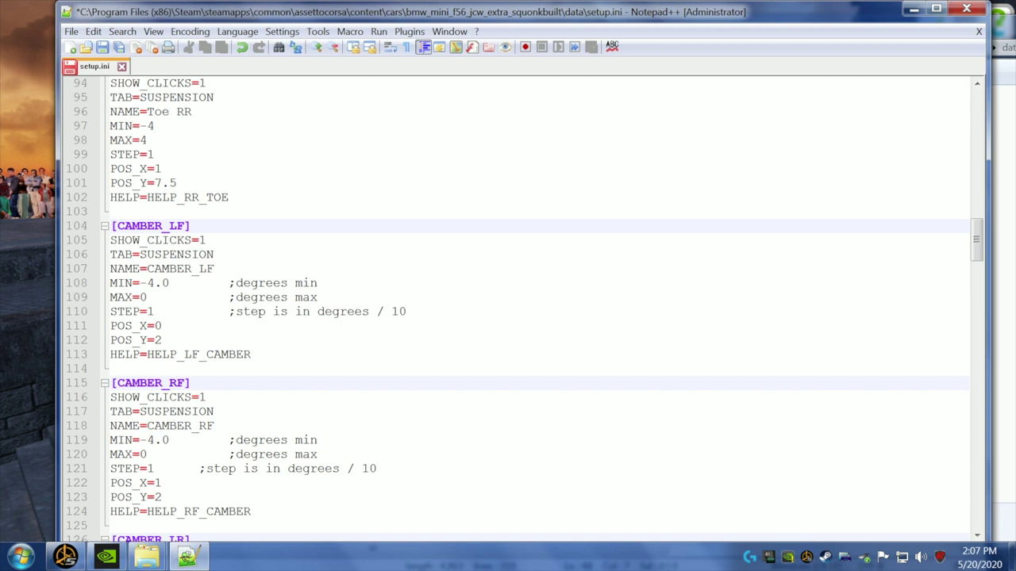
pyautogui.scroll(-5, 516, 309)
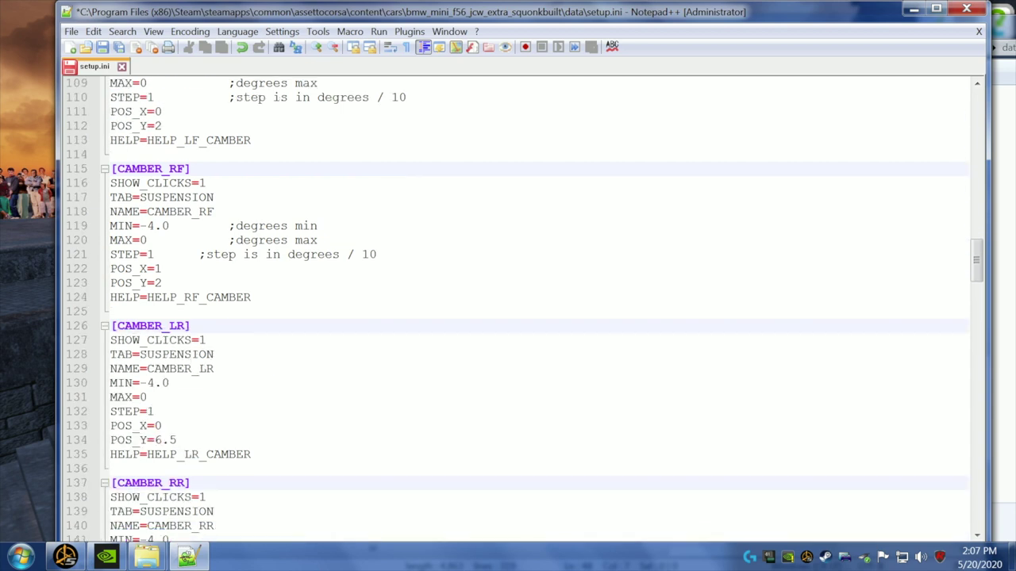
pyautogui.scroll(-8, 515, 310)
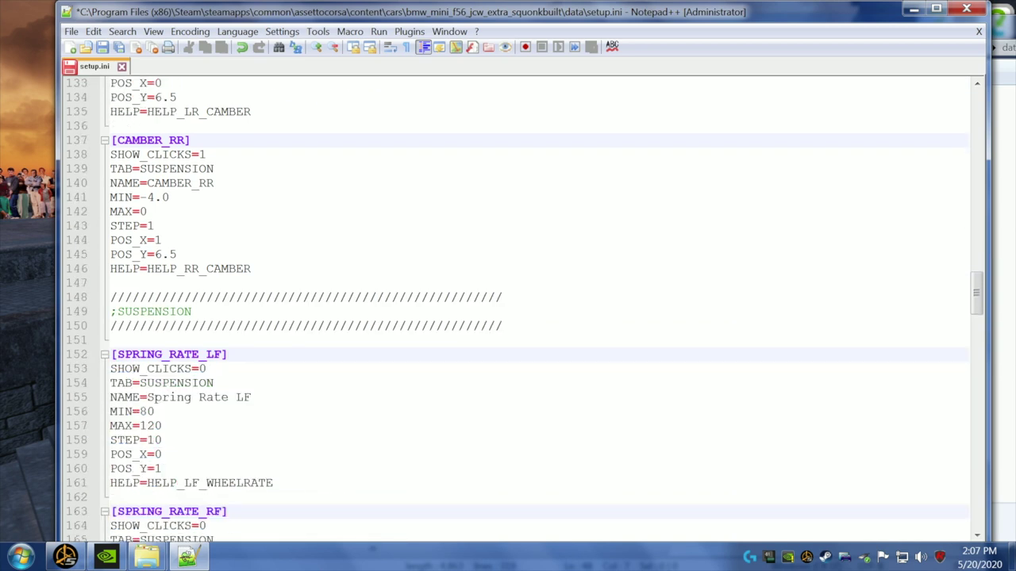
# - Set the maximum fuel to 121 in the FUEL section of setup.ini and save the file
pyautogui.scroll(-5, 516, 310)
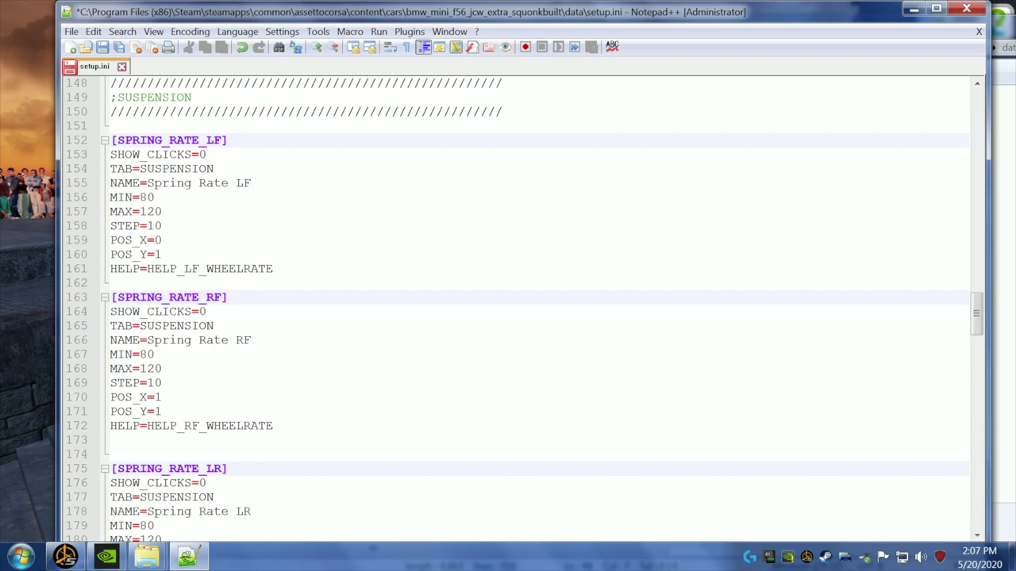
pyautogui.scroll(-14, 516, 310)
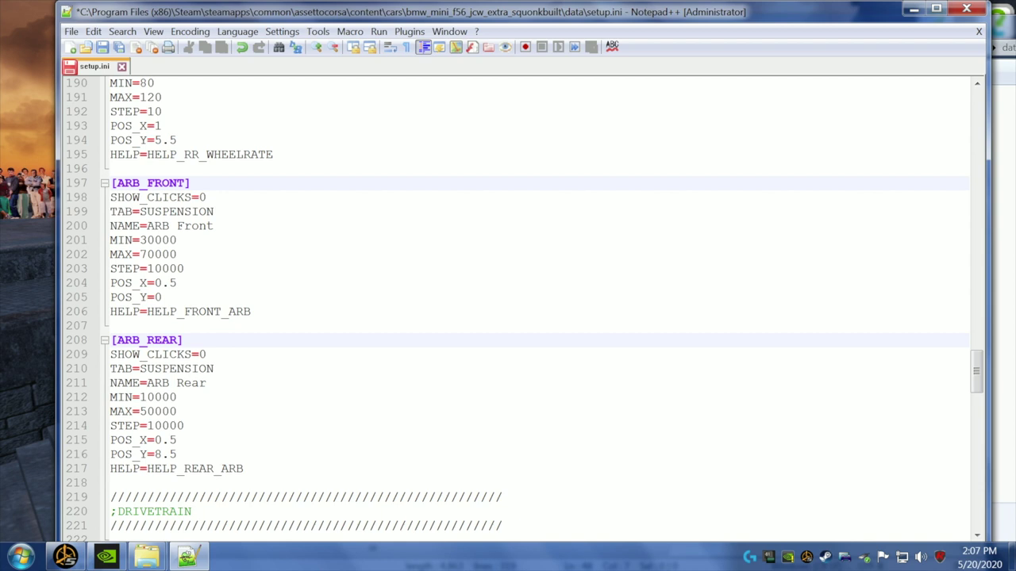
pyautogui.scroll(-5, 524, 310)
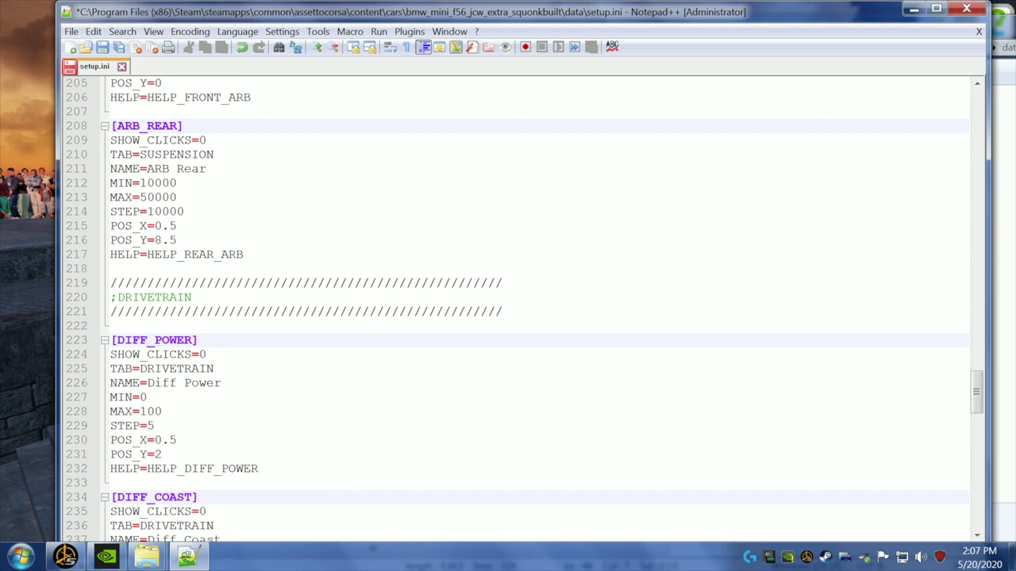
pyautogui.scroll(-5, 523, 309)
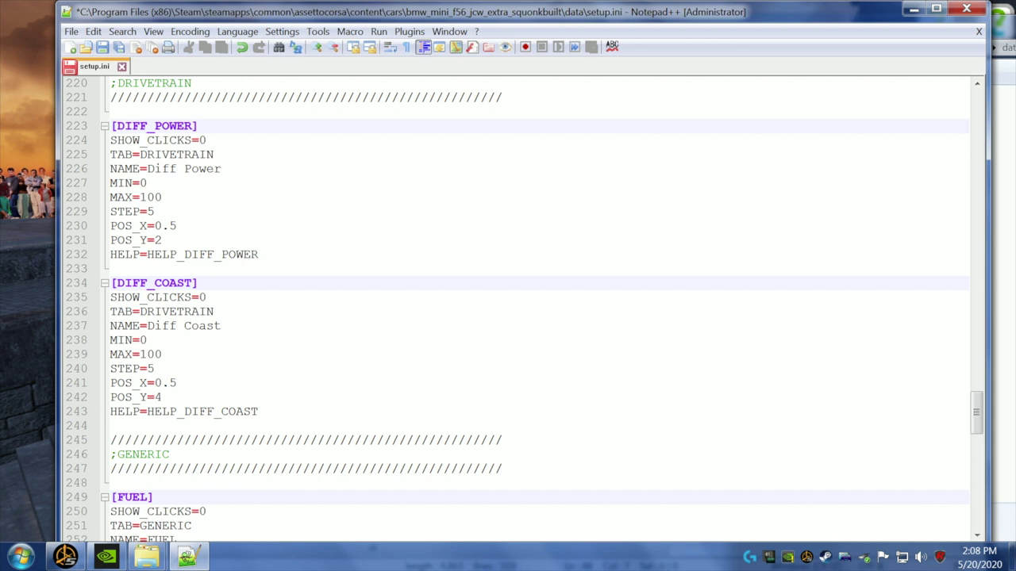
pyautogui.scroll(-4, 515, 309)
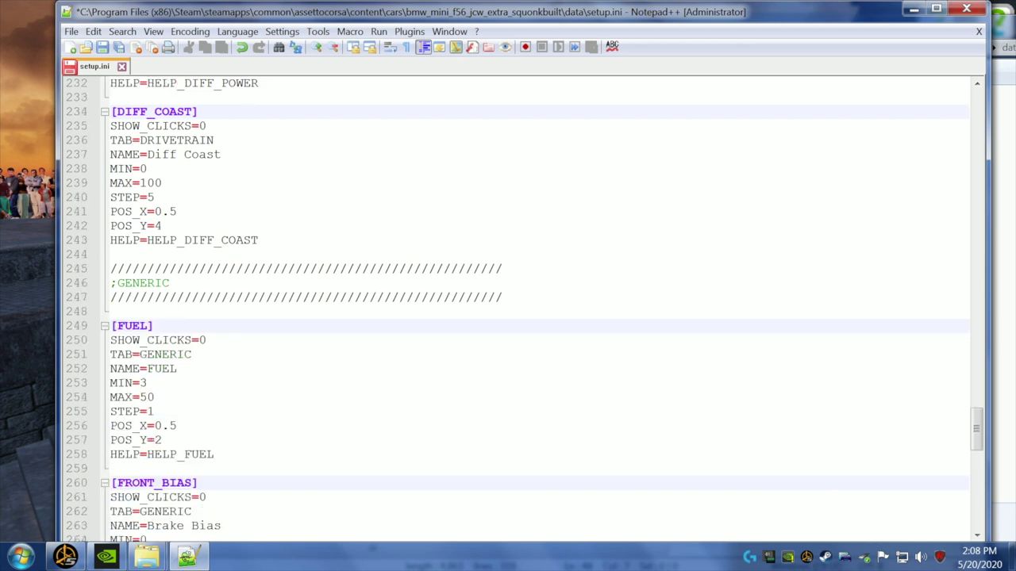
pyautogui.doubleClick(147, 397)
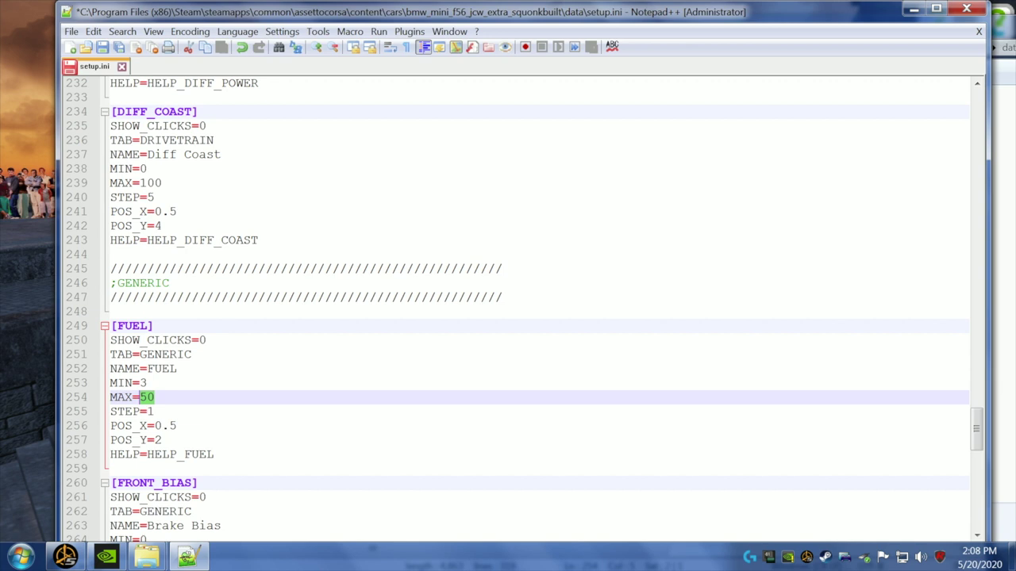
pyautogui.write('121')
pyautogui.click(101, 46)
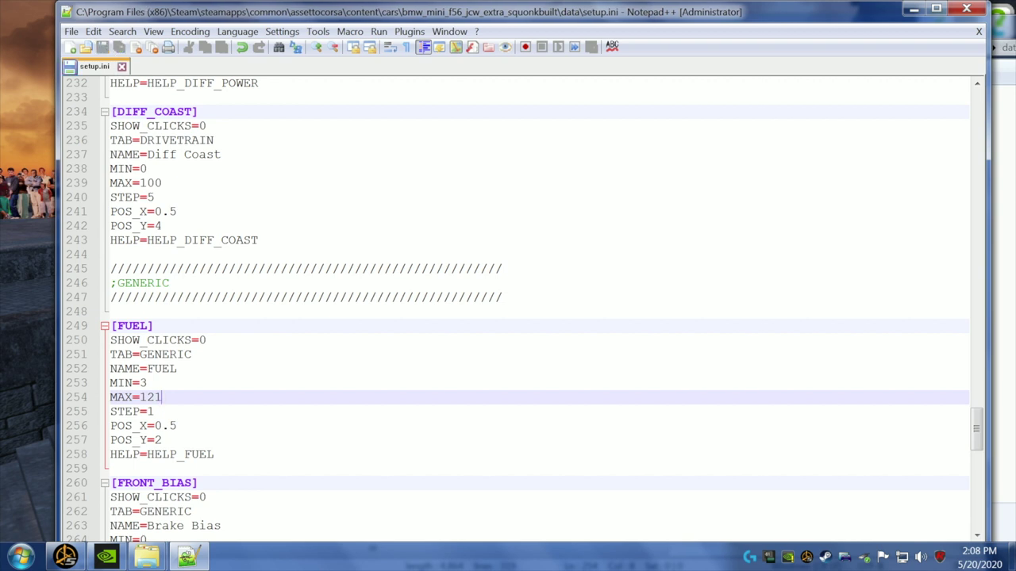
# - Set the front splitter's maximum to 12 in the WING_1 section of setup.ini
pyautogui.scroll(-2, 516, 309)
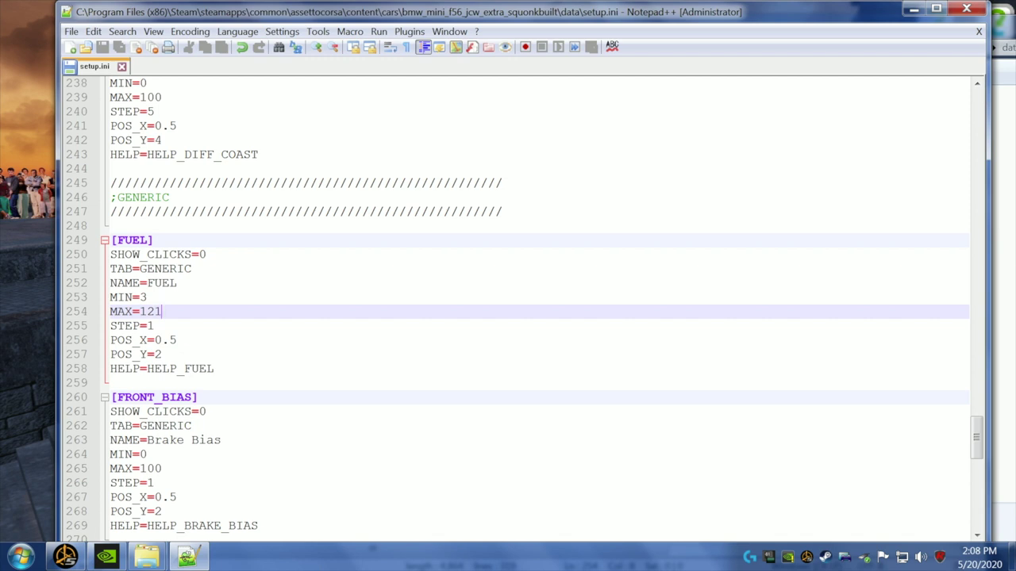
pyautogui.scroll(-3, 516, 309)
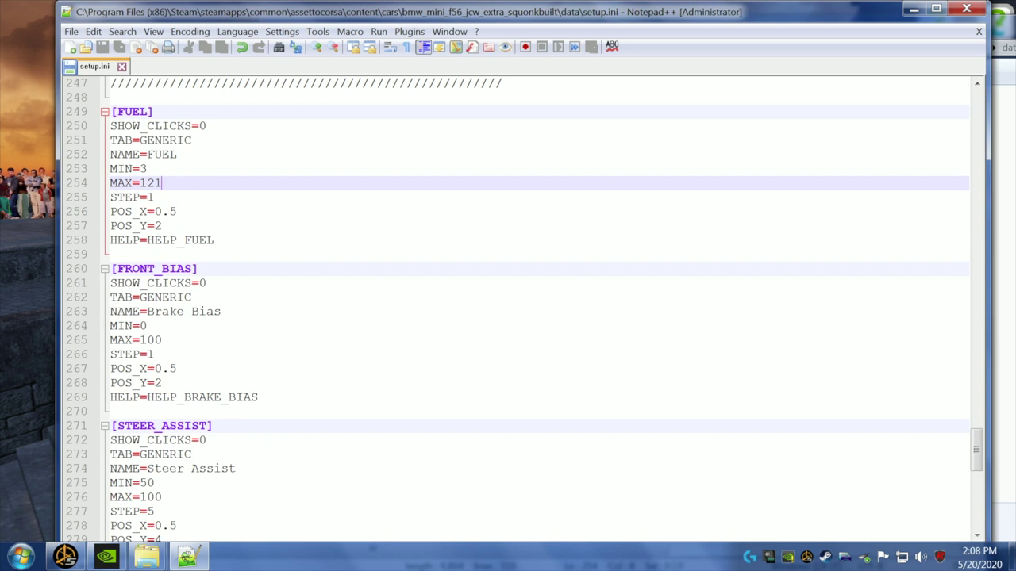
pyautogui.scroll(-3, 516, 310)
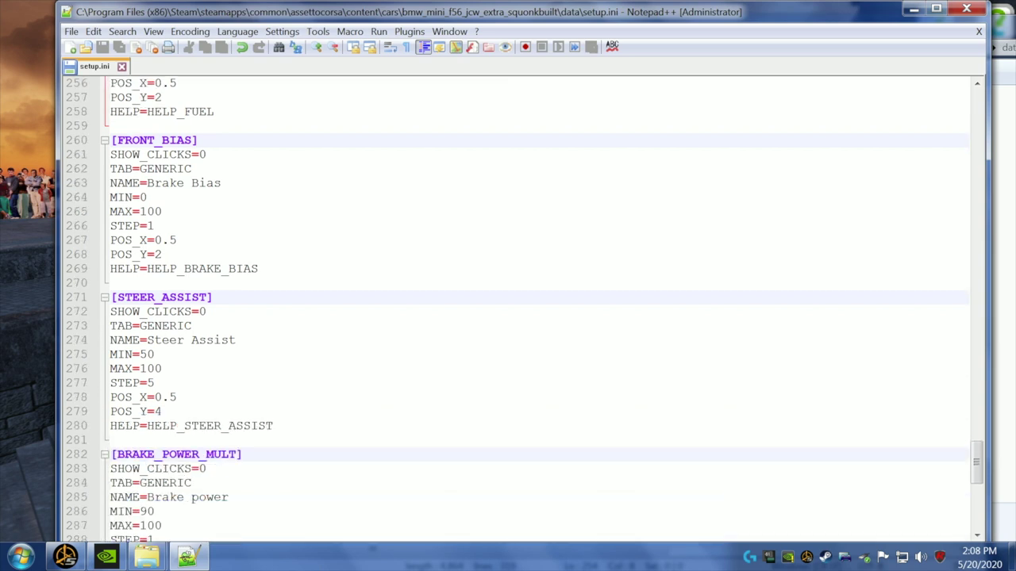
pyautogui.scroll(-3, 516, 309)
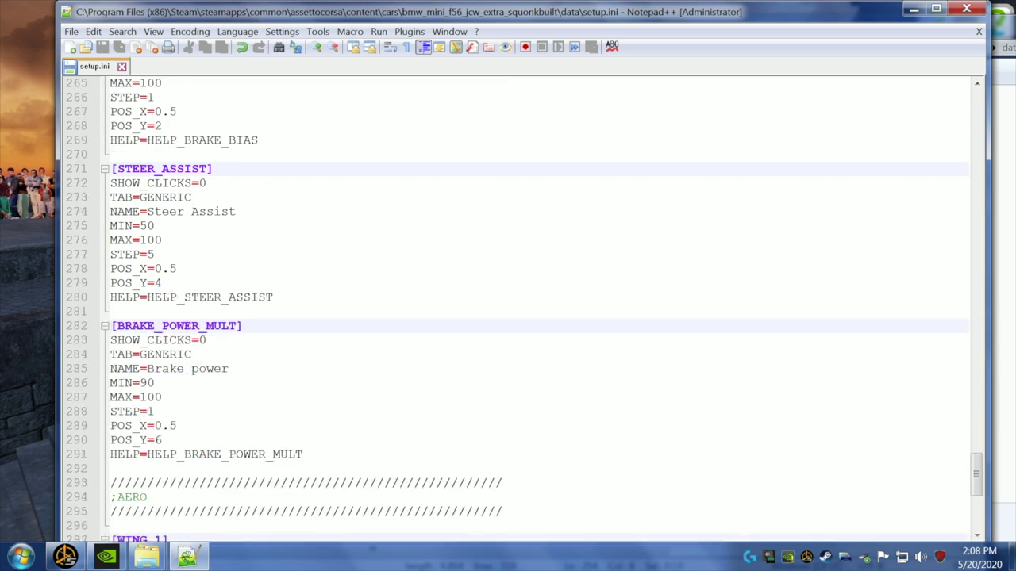
pyautogui.scroll(-3, 516, 309)
pyautogui.scroll(-3, 516, 310)
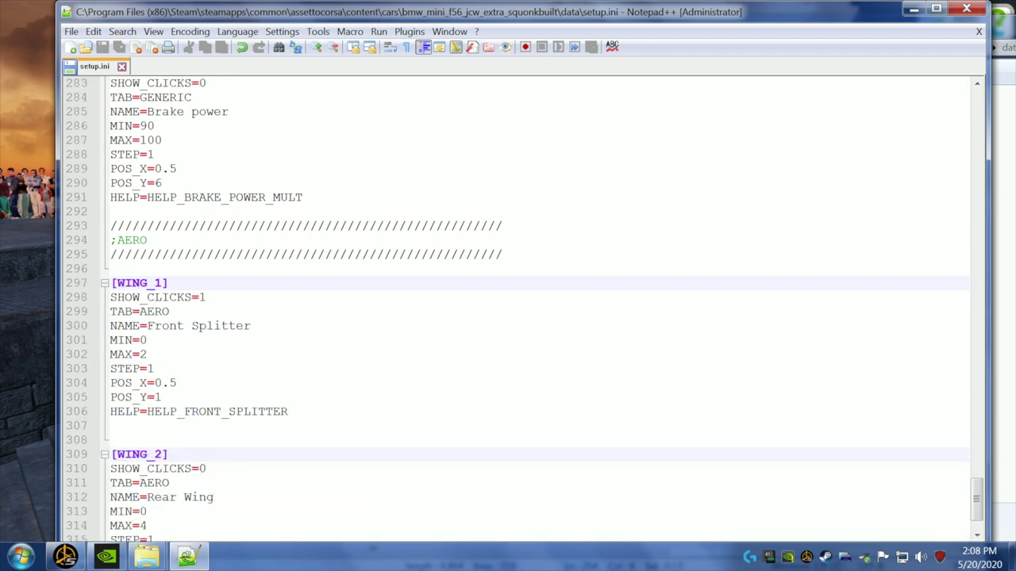
pyautogui.click(141, 354)
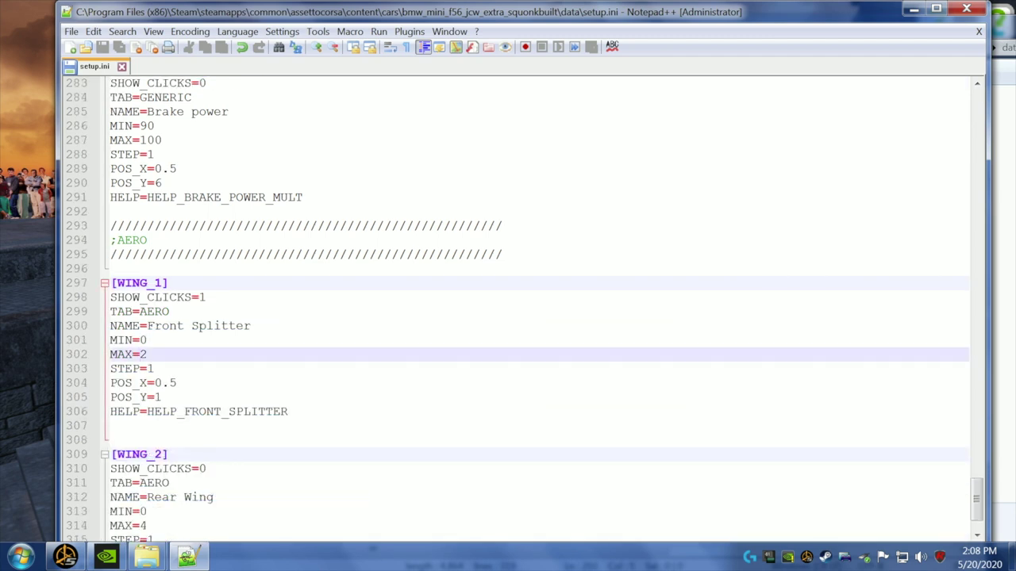
pyautogui.write('1')
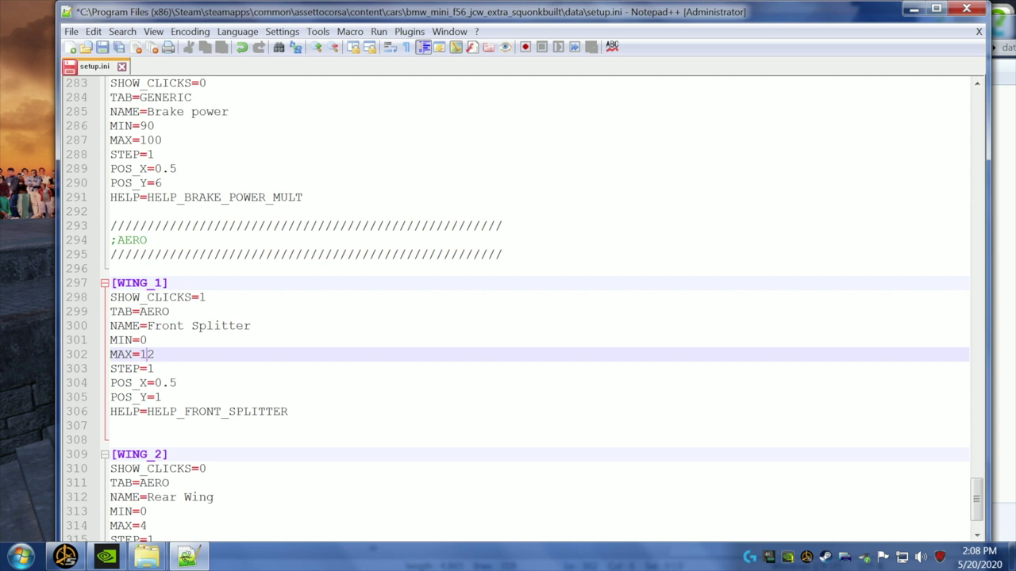
# - Set the rear wing's maximum to 14 in the WING_2 section, save setup.ini and close it
pyautogui.scroll(-2, 515, 309)
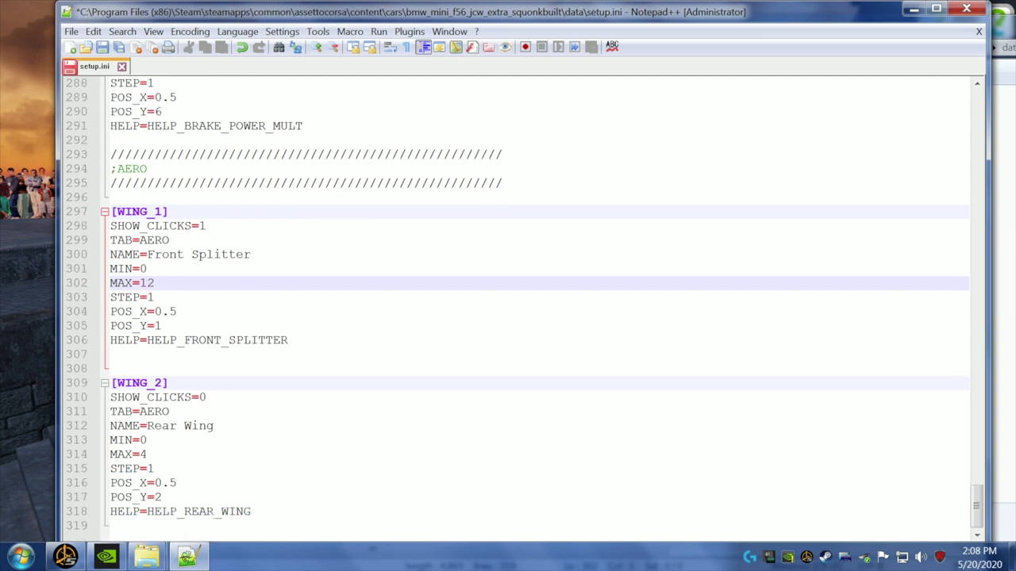
pyautogui.click(140, 454)
pyautogui.write('1')
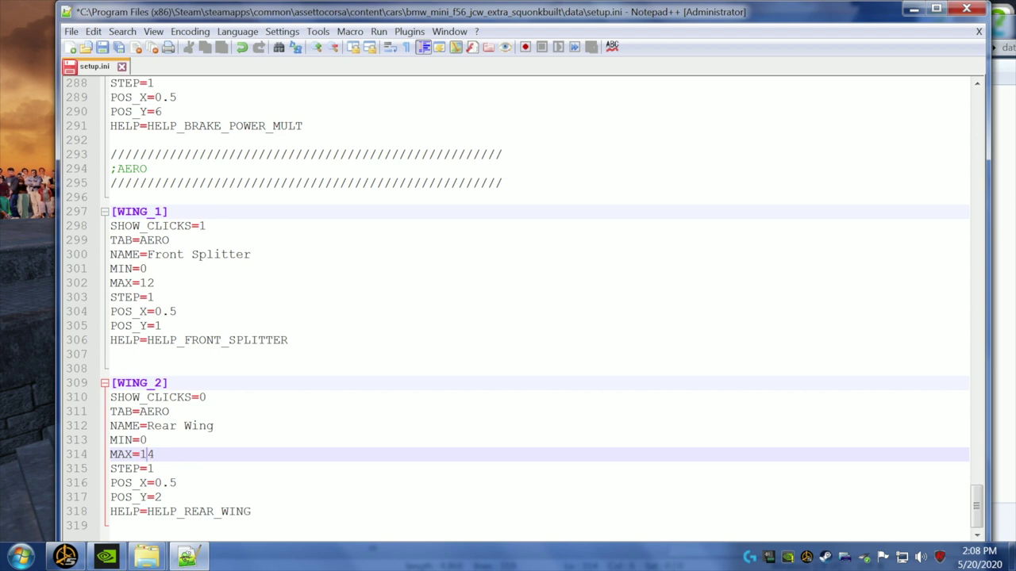
pyautogui.click(102, 47)
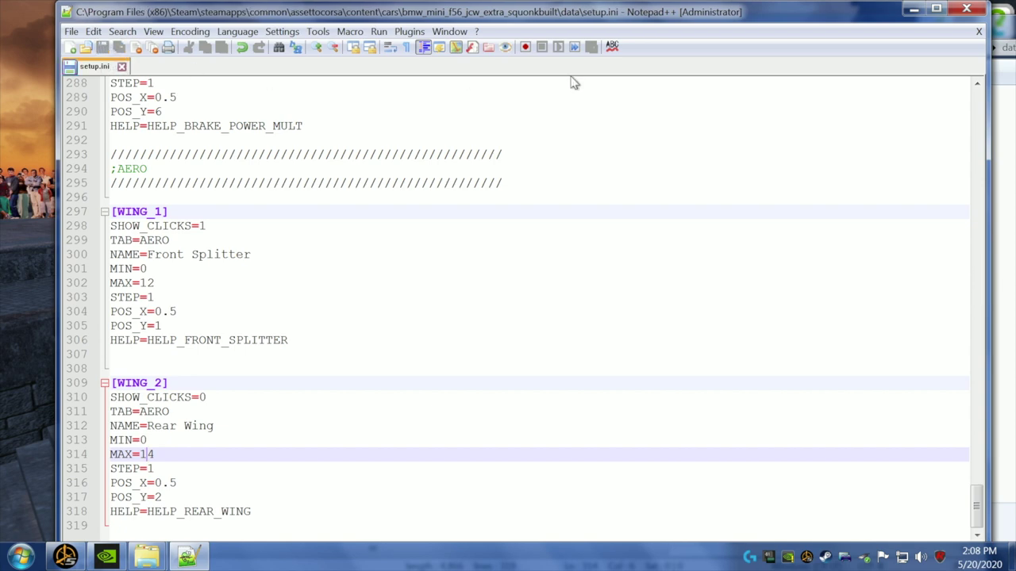
pyautogui.click(966, 9)
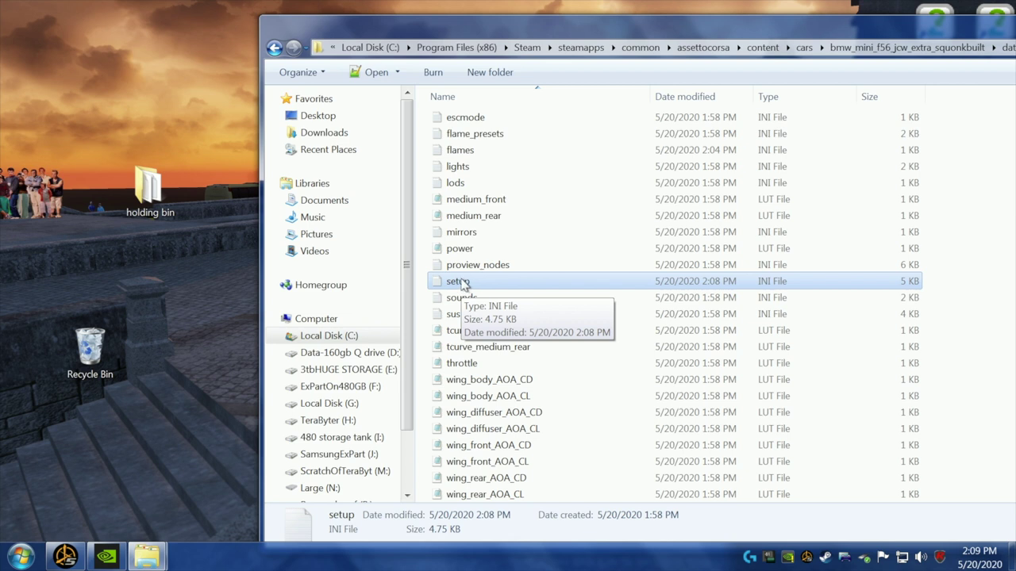
# - Open lods.ini from the data folder, set the LOD_0 OUT distance to 2000 and save the file
pyautogui.doubleClick(456, 183)
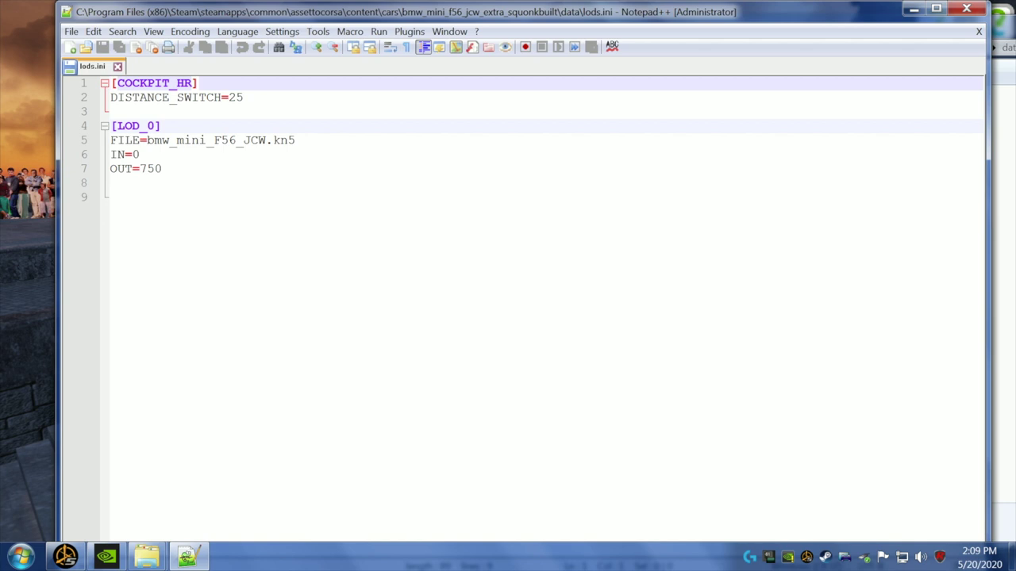
pyautogui.moveTo(140, 169); pyautogui.dragTo(162, 169)
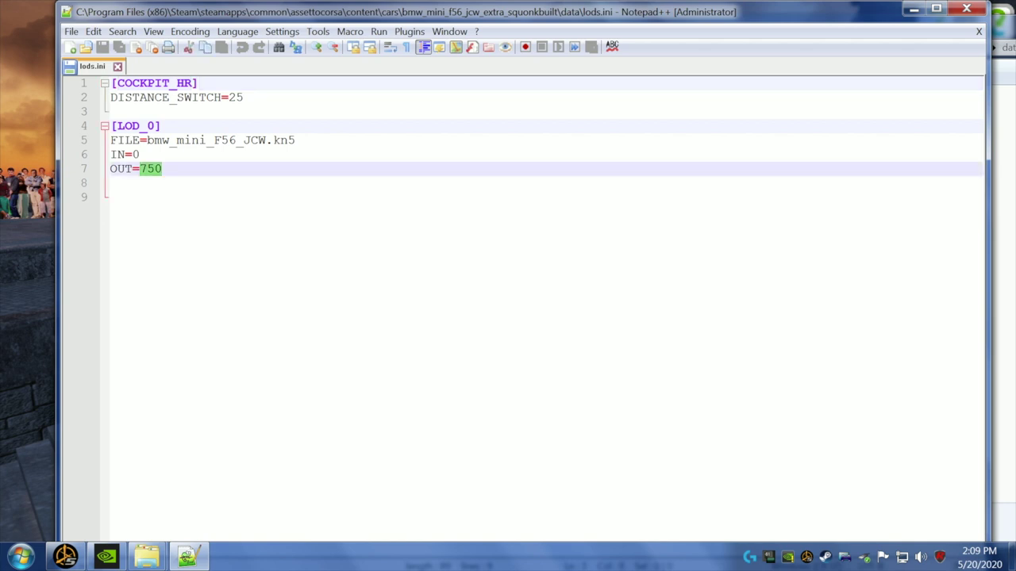
pyautogui.write('2000')
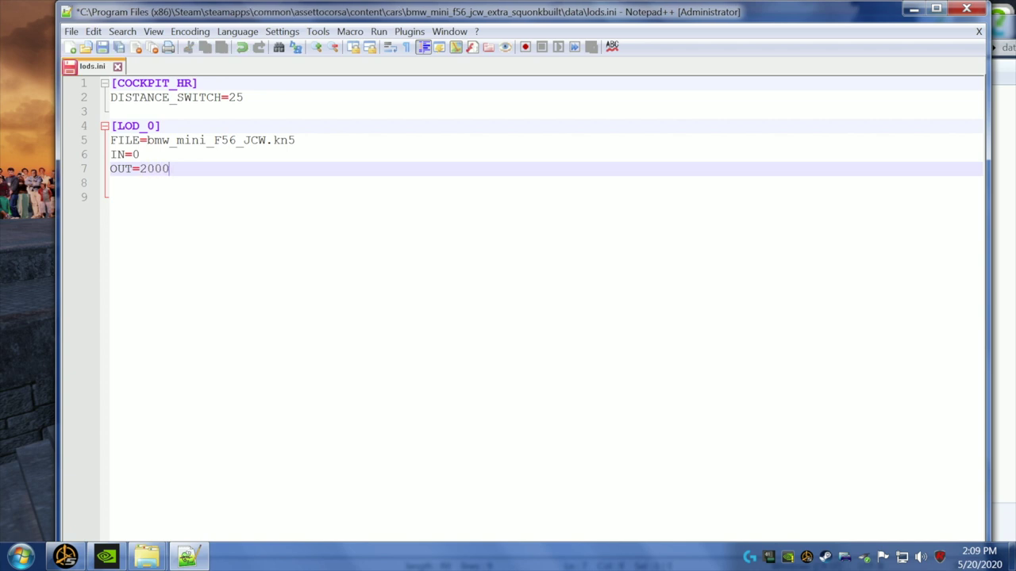
pyautogui.click(102, 47)
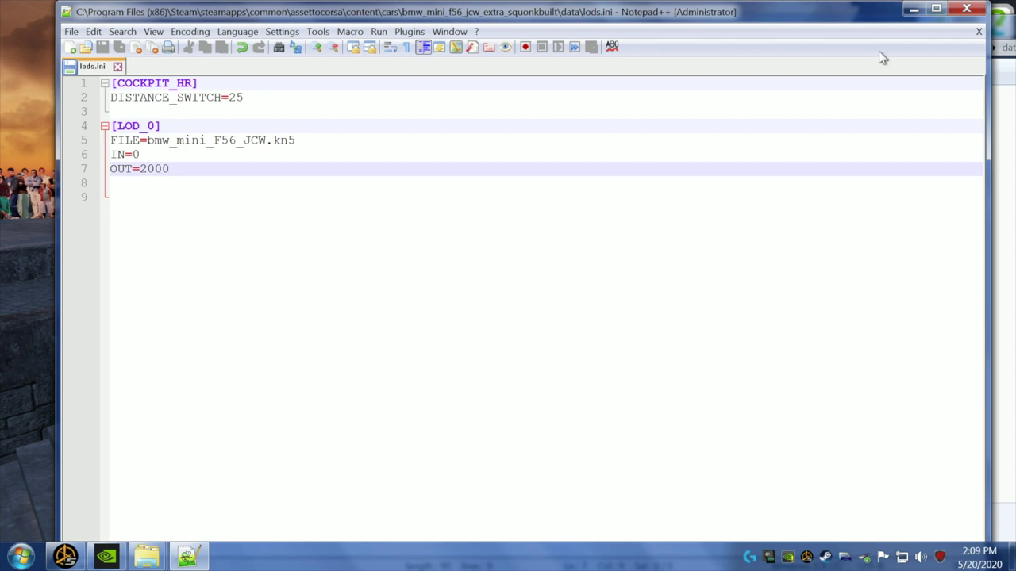
# - Close lods.ini and review the brake torque and bias settings in brakes.ini from the data folder
pyautogui.click(967, 8)
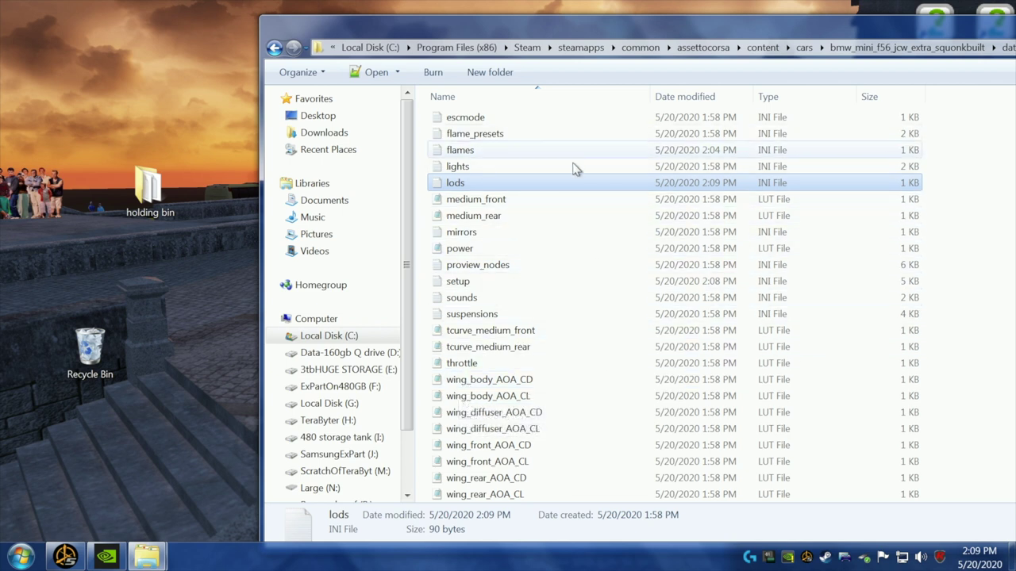
pyautogui.scroll(3, 568, 238)
pyautogui.scroll(2, 569, 238)
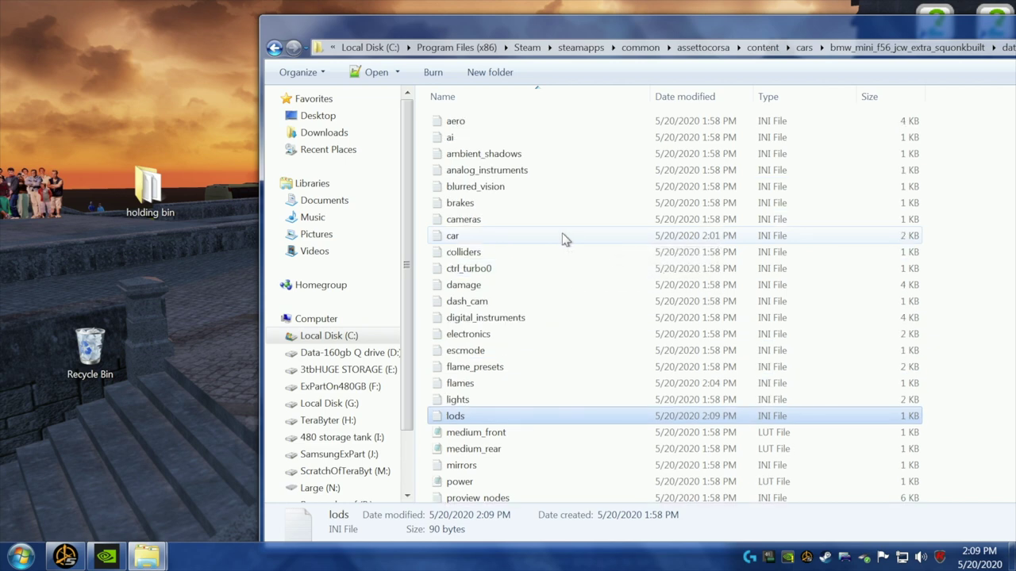
pyautogui.doubleClick(469, 205)
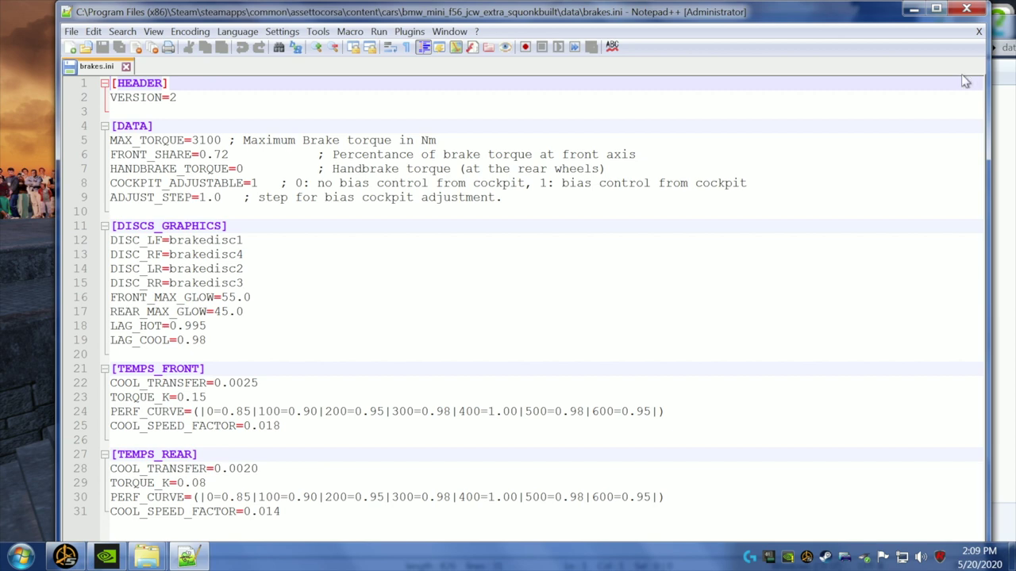
pyautogui.click(966, 8)
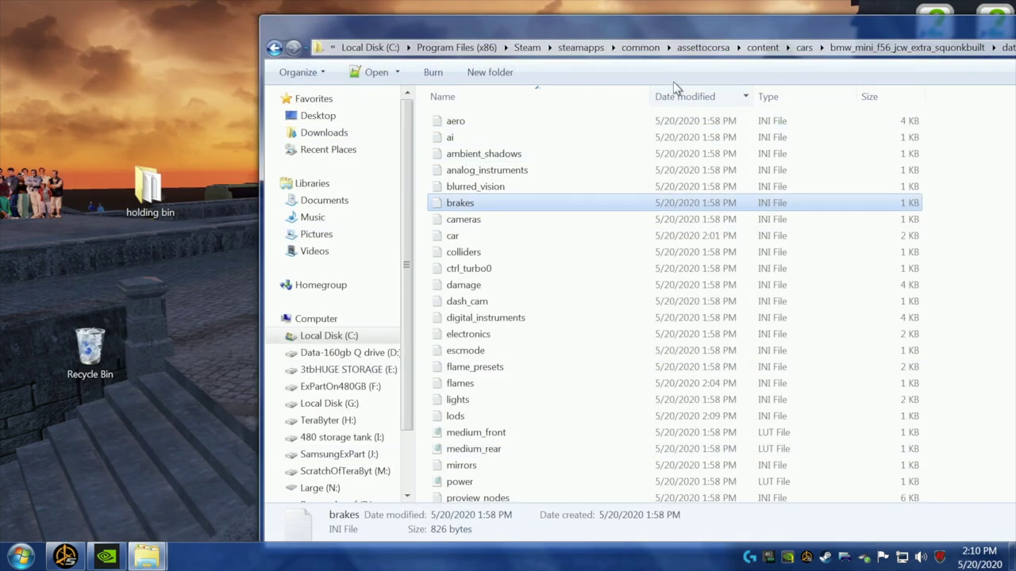
# - Check which original files are stored in the holding bin folder on the desktop, and close the folder
pyautogui.moveTo(661, 38); pyautogui.dragTo(605, 41)
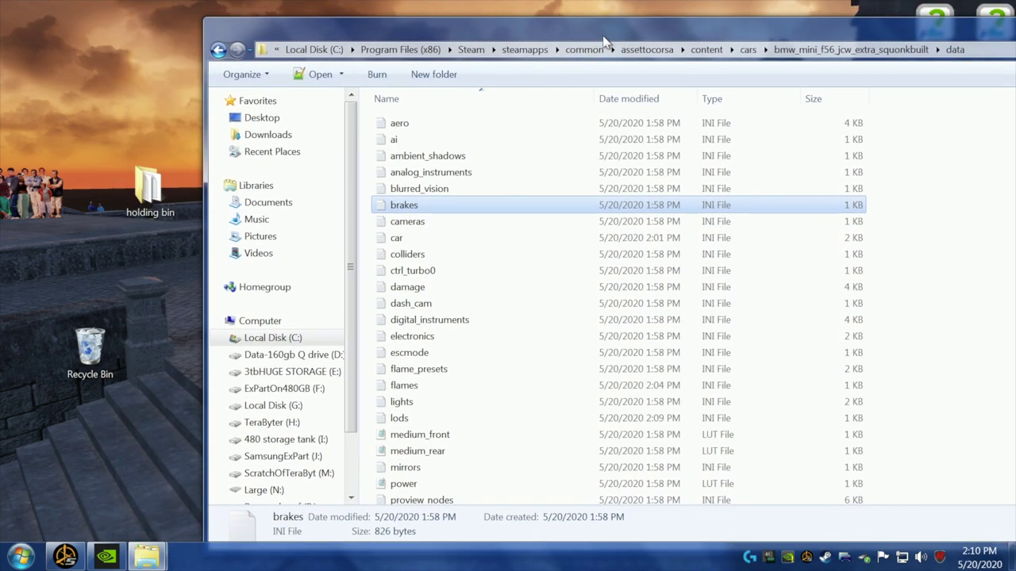
pyautogui.doubleClick(131, 192)
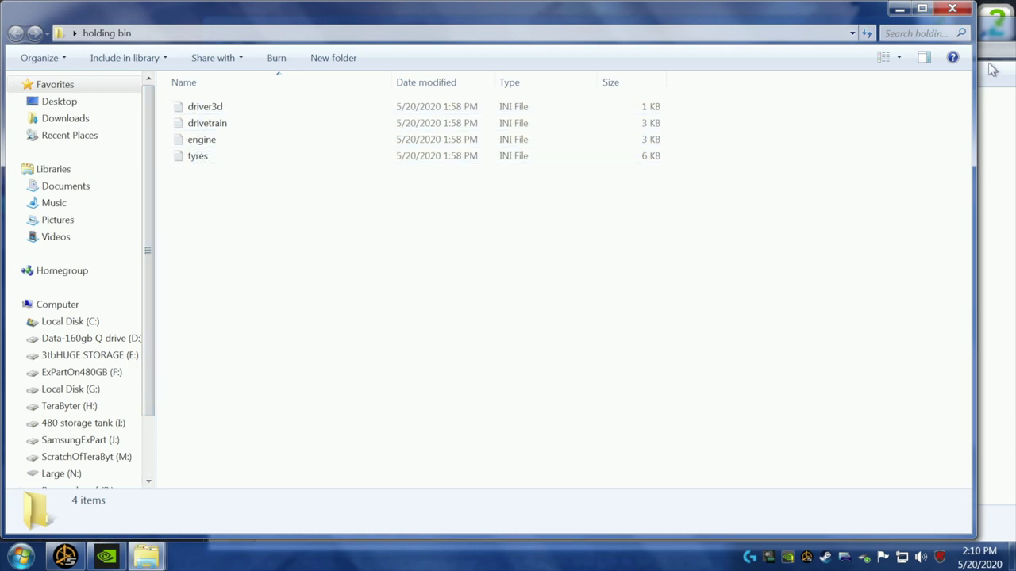
pyautogui.click(955, 19)
# - Open the TOOL BOXX folder from my supplys on desk top > Humbles TOOL BOX > MY TOOL BOX beside the car's data folder
pyautogui.moveTo(881, 32); pyautogui.dragTo(672, 45)
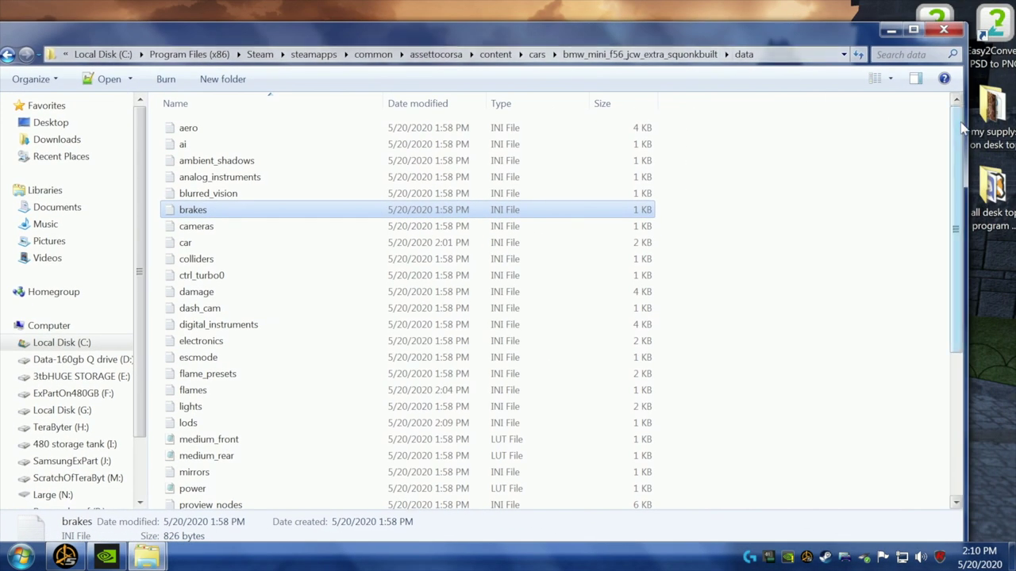
pyautogui.moveTo(966, 116); pyautogui.dragTo(831, 117)
pyautogui.moveTo(681, 42); pyautogui.dragTo(382, 35)
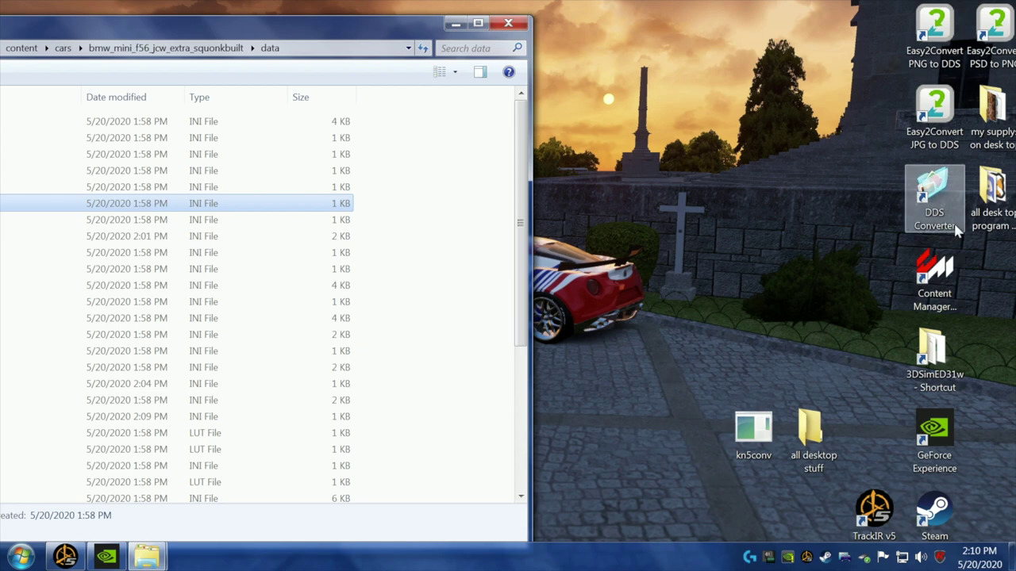
pyautogui.doubleClick(991, 127)
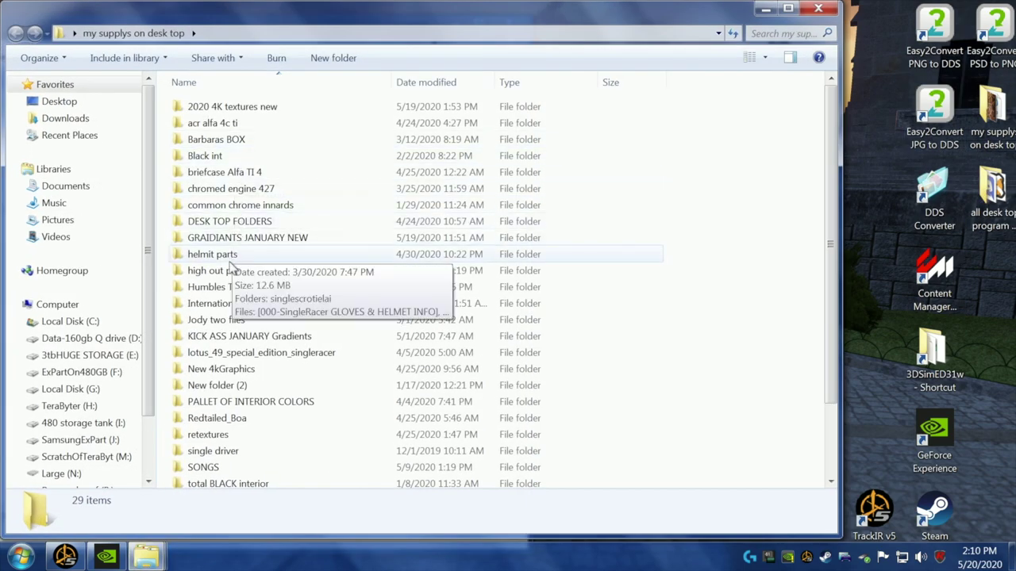
pyautogui.doubleClick(226, 286)
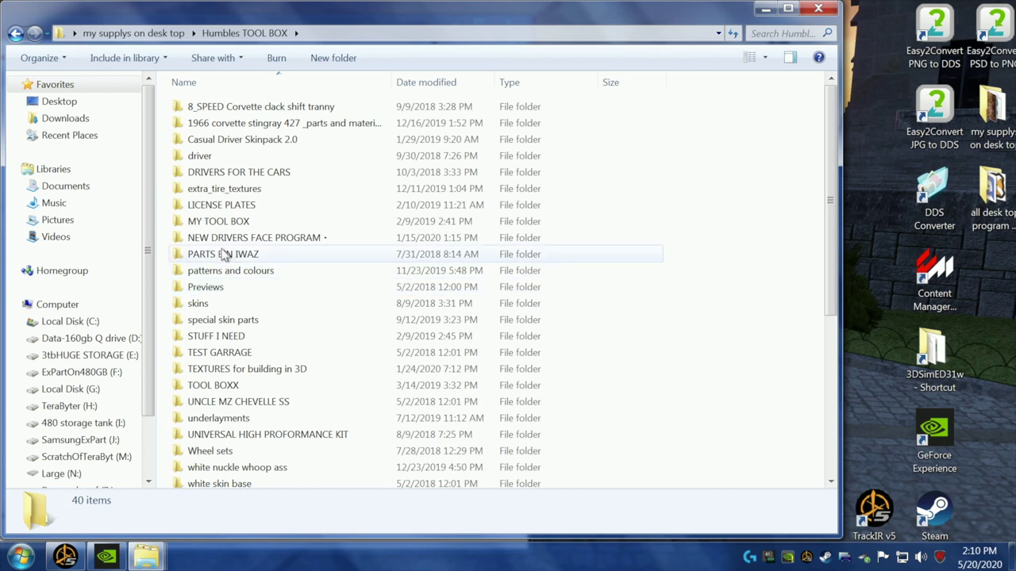
pyautogui.doubleClick(223, 222)
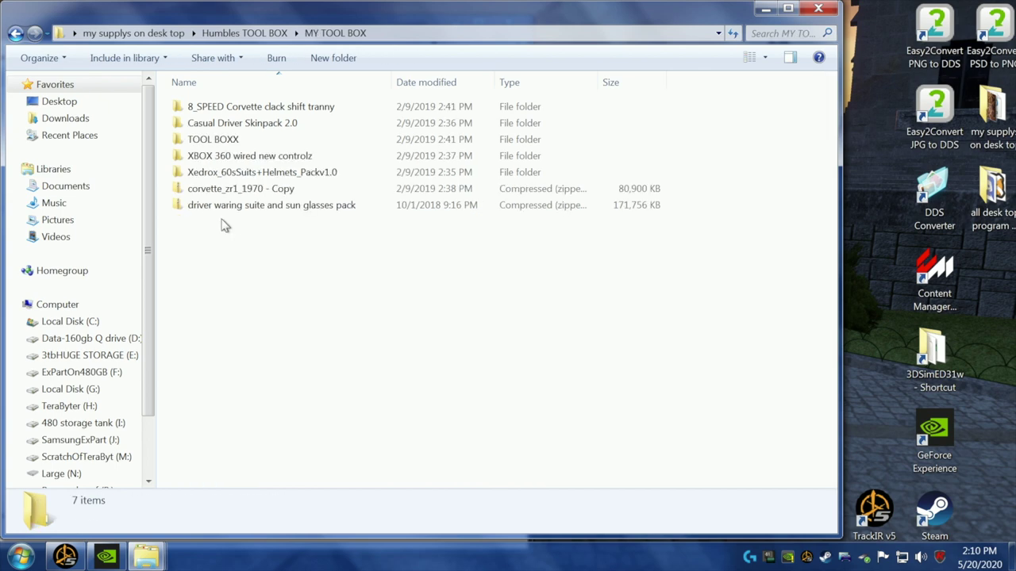
pyautogui.doubleClick(219, 142)
pyautogui.moveTo(160, 15); pyautogui.dragTo(784, 38)
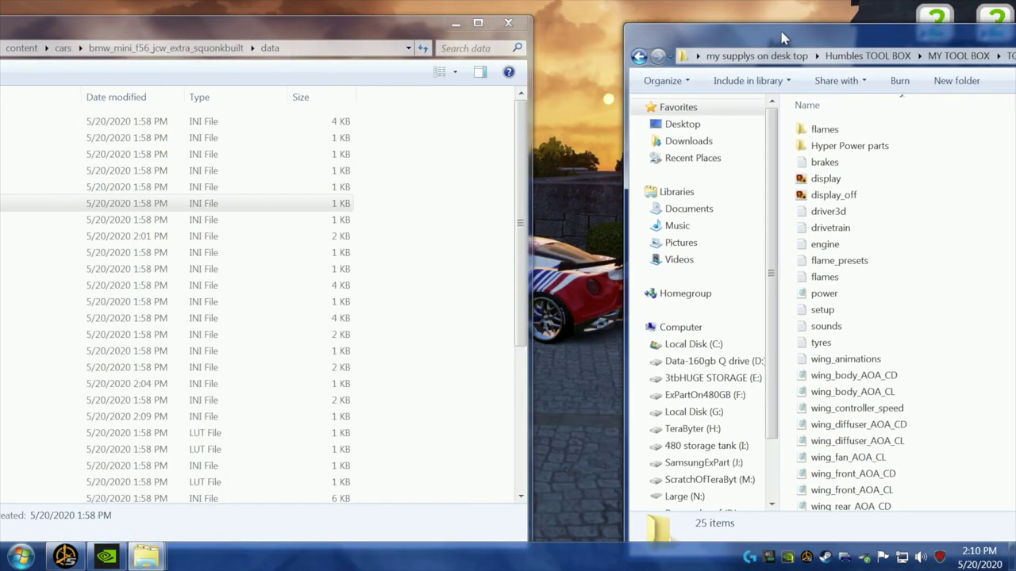
# - Check driver3d.ini in the TOOL BOXX folder and copy the file into the car's data folder
pyautogui.moveTo(826, 213); pyautogui.dragTo(816, 217)
pyautogui.doubleClick(815, 216)
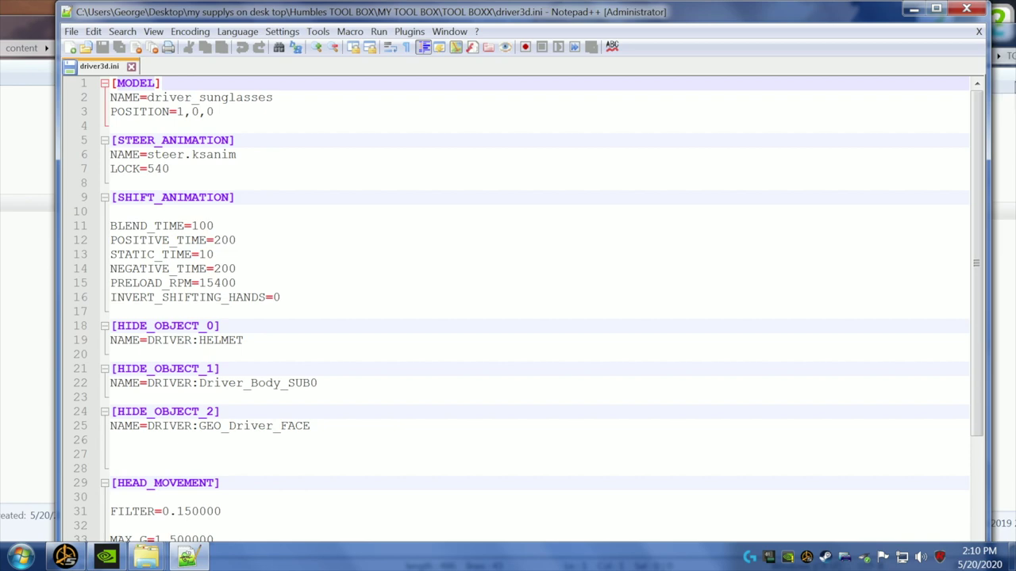
pyautogui.click(966, 8)
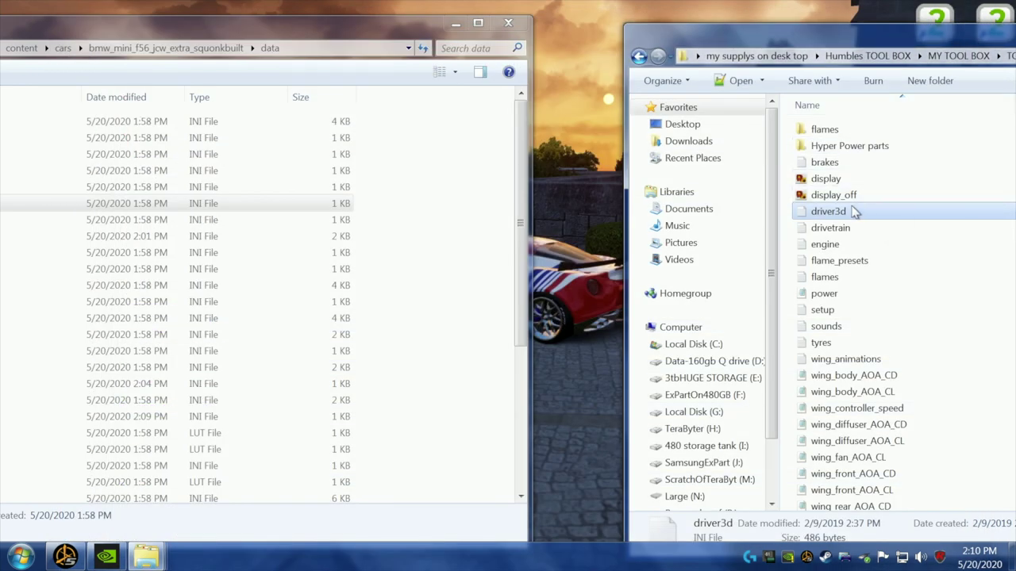
pyautogui.rightClick(842, 211)
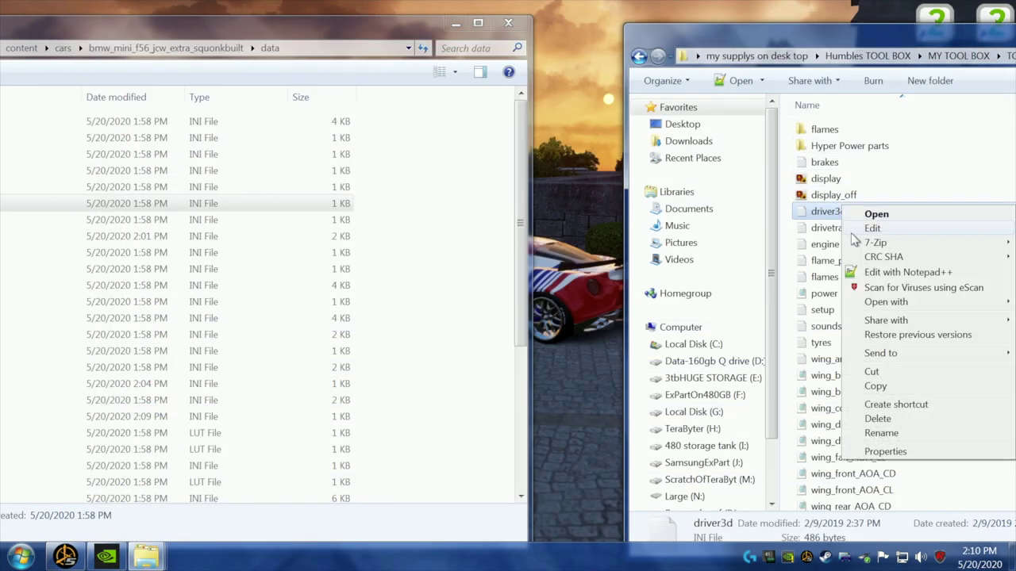
pyautogui.click(877, 388)
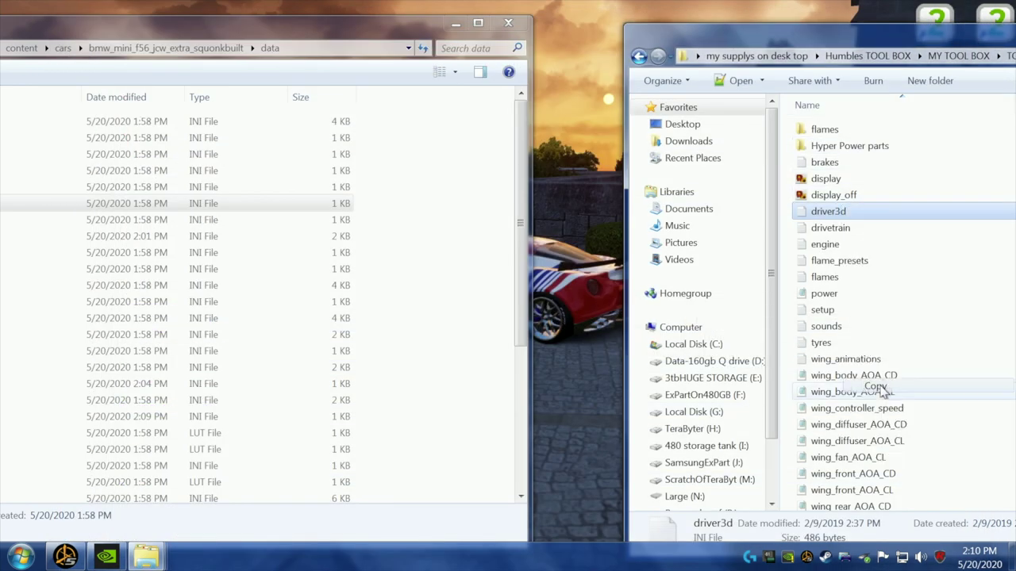
pyautogui.rightClick(460, 176)
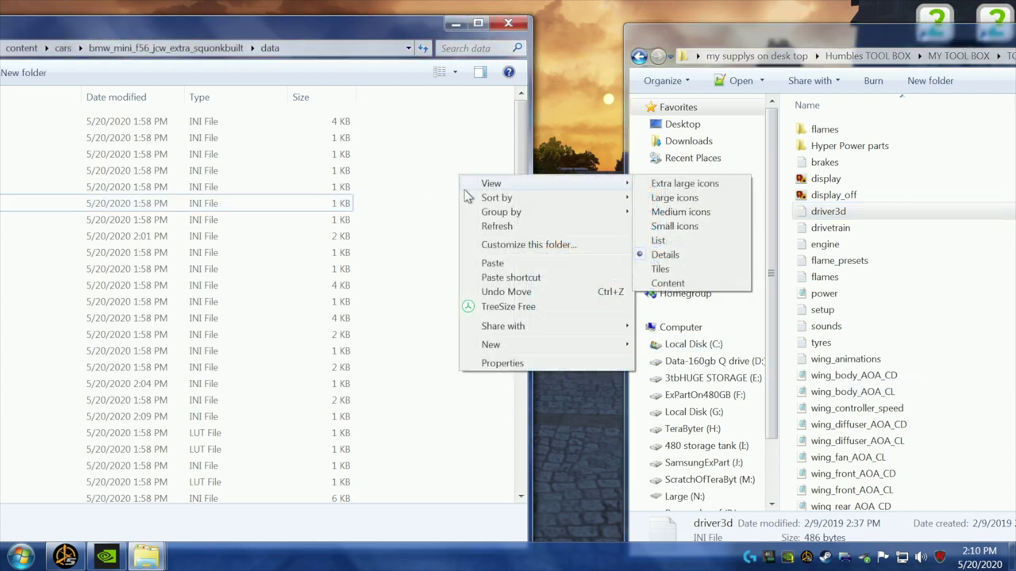
pyautogui.click(492, 263)
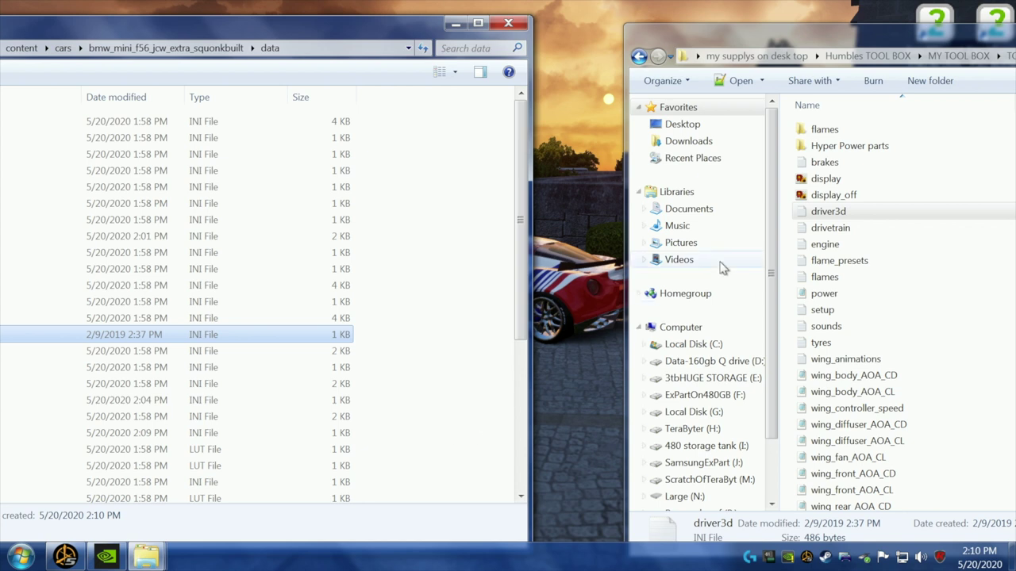
# - Copy the drivetrain and engine files from TOOL BOXX into the extra squonkbuilt data folder
pyautogui.click(832, 233)
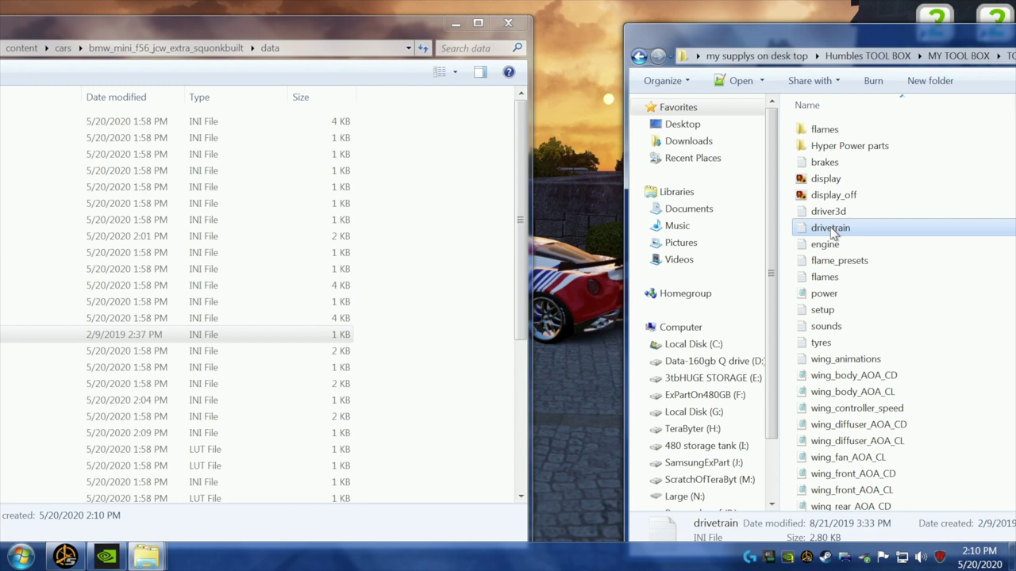
pyautogui.click(826, 247)
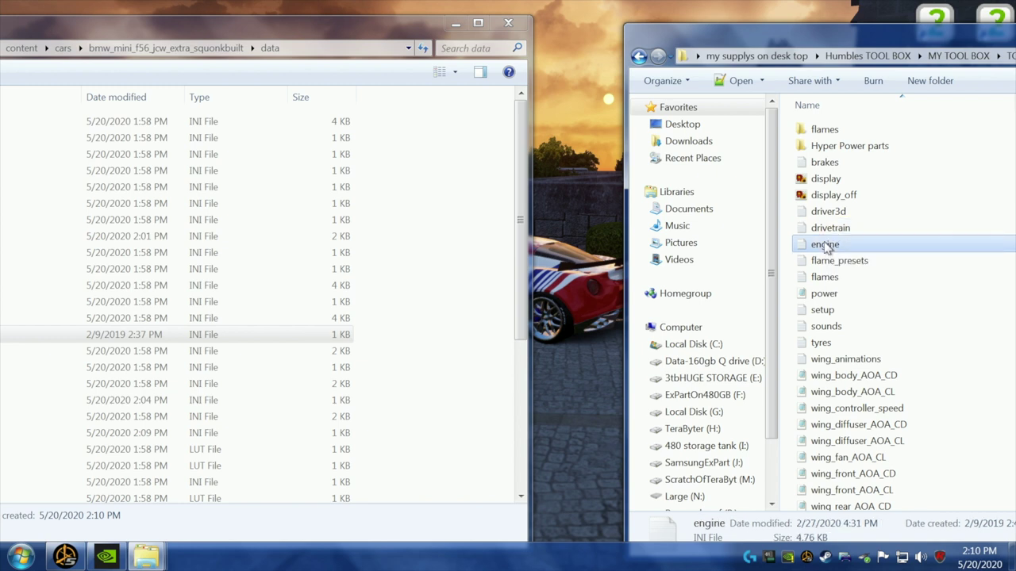
pyautogui.rightClick(826, 247)
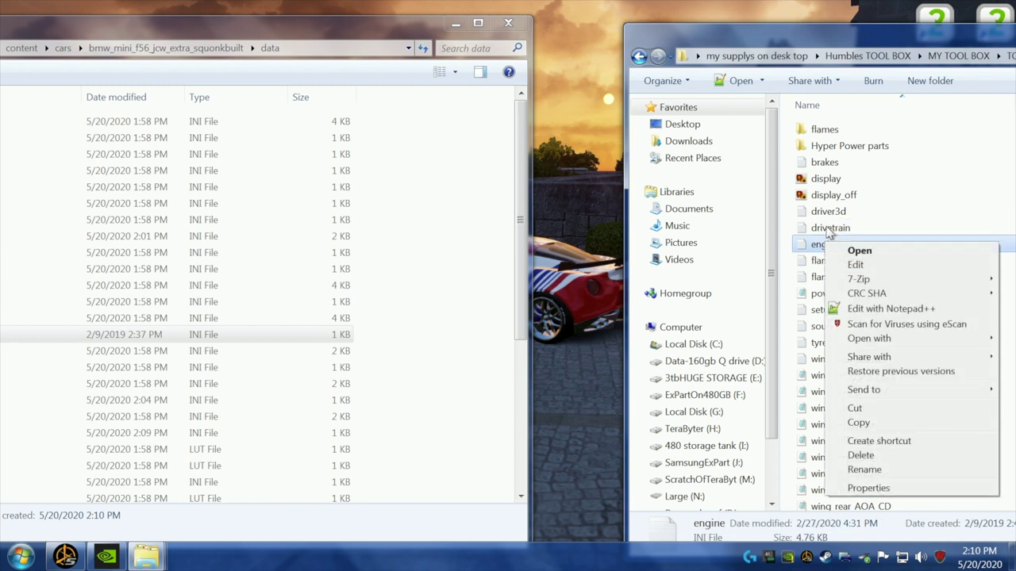
pyautogui.keyDown('ctrl'); pyautogui.click(830, 229); pyautogui.keyUp('ctrl')
pyautogui.rightClick(830, 230)
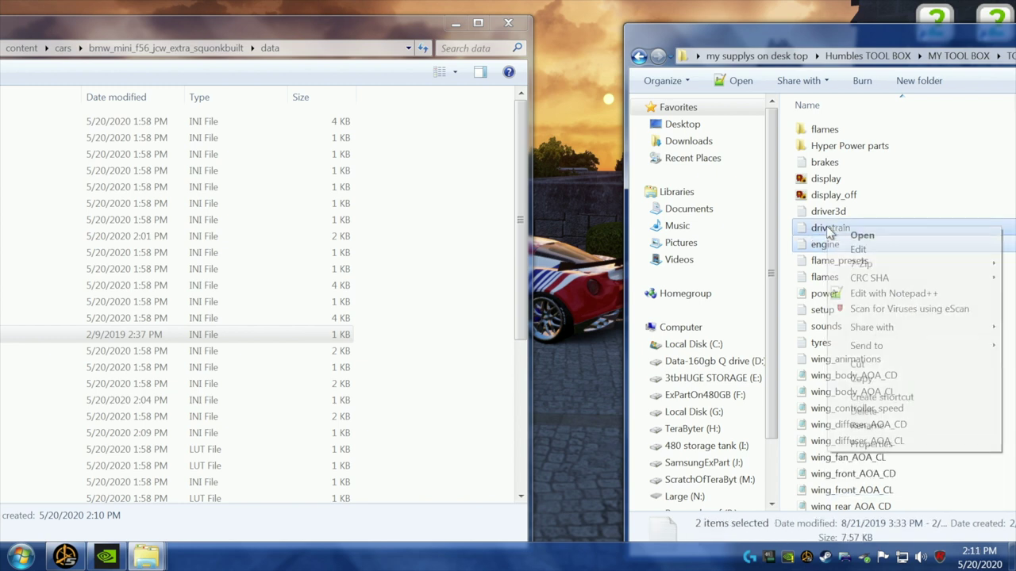
pyautogui.click(876, 384)
pyautogui.rightClick(491, 192)
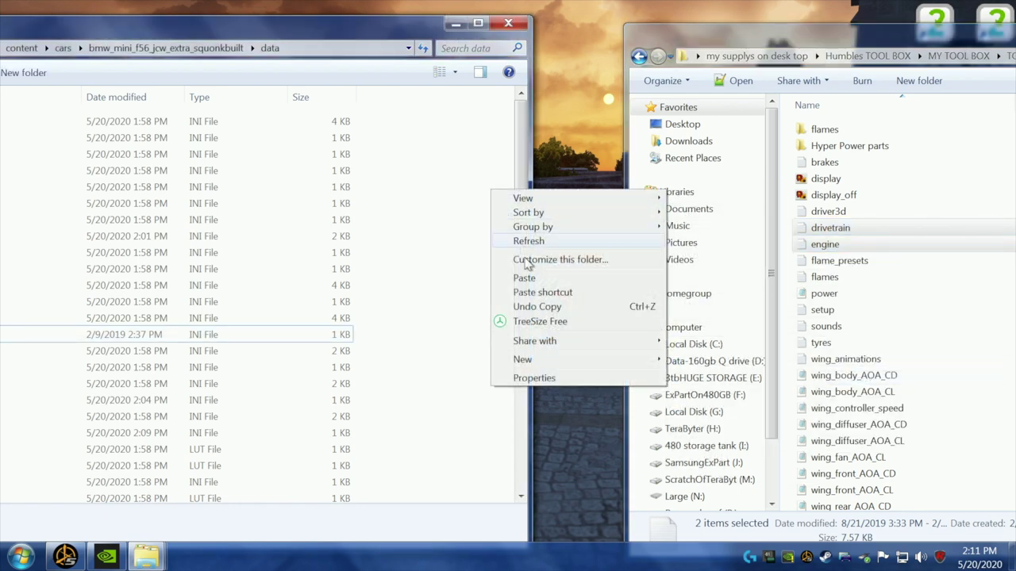
pyautogui.click(525, 279)
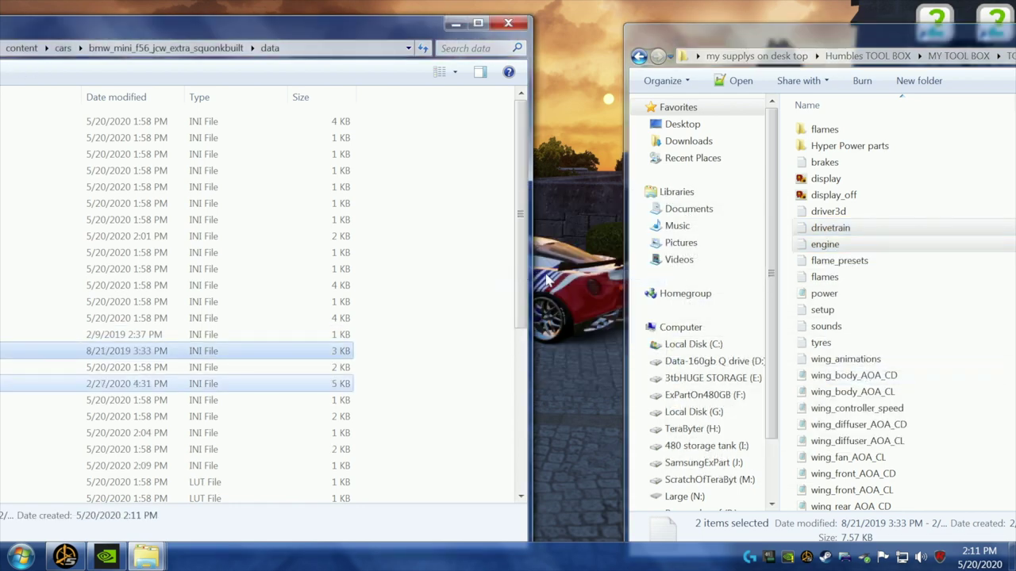
# - Copy the tyres file from TOOL BOXX into the extra squonkbuilt data folder
pyautogui.click(819, 345)
pyautogui.rightClick(818, 344)
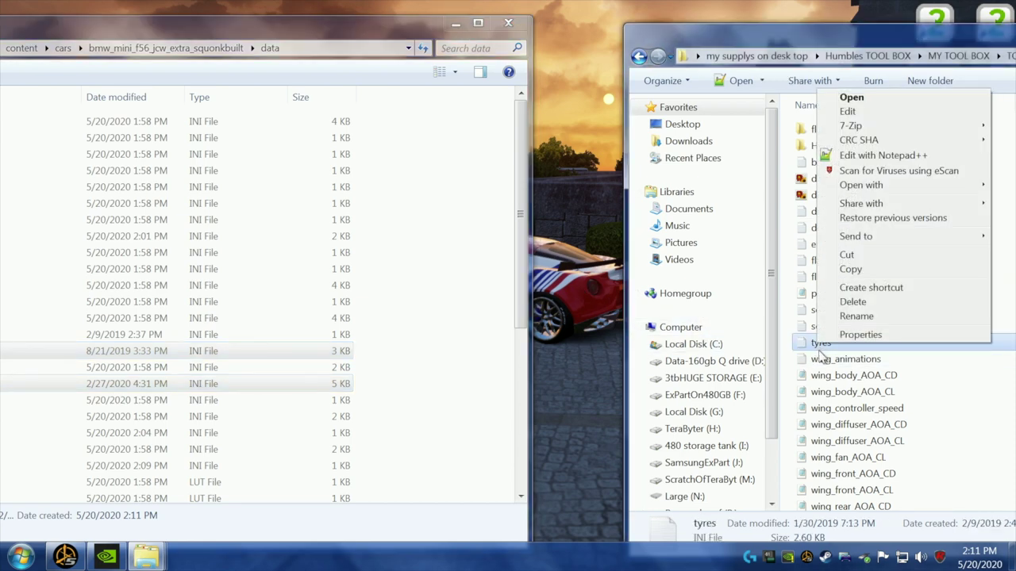
pyautogui.click(850, 269)
pyautogui.rightClick(492, 239)
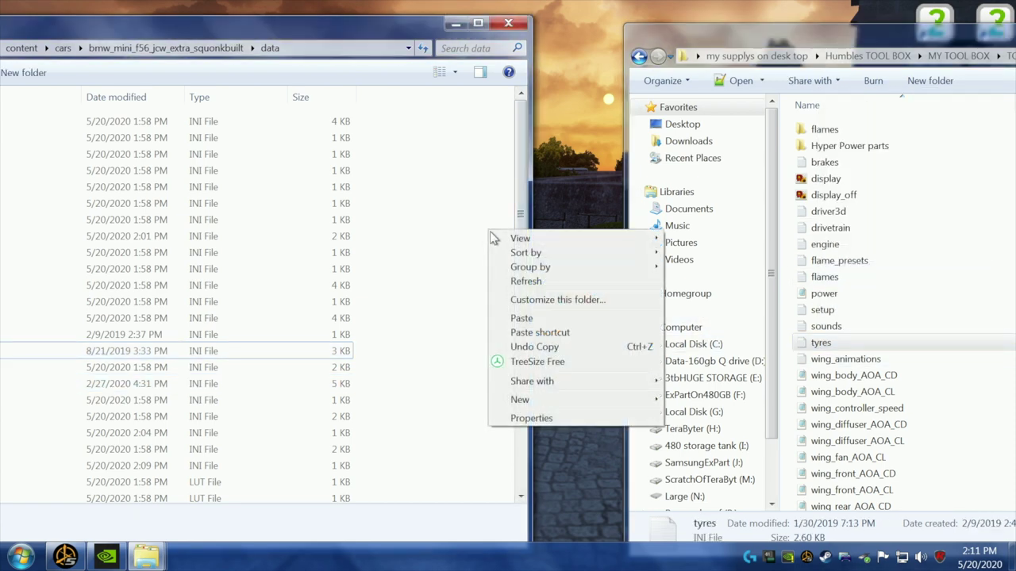
pyautogui.click(520, 318)
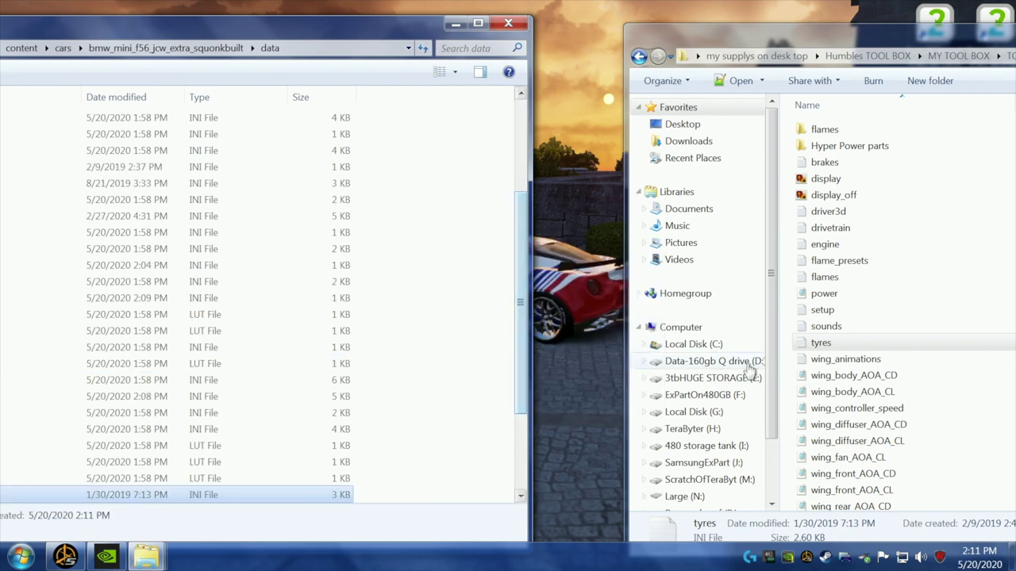
# - Review the full power curve in TOOL BOXX's power.lut, close the file and minimize the folder
pyautogui.doubleClick(781, 40)
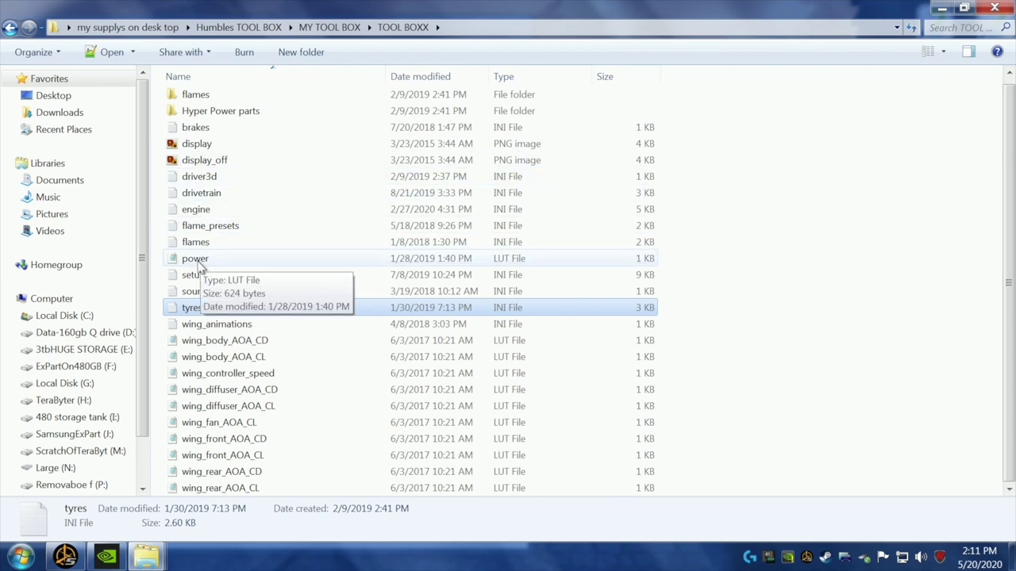
pyautogui.click(198, 262)
pyautogui.doubleClick(199, 267)
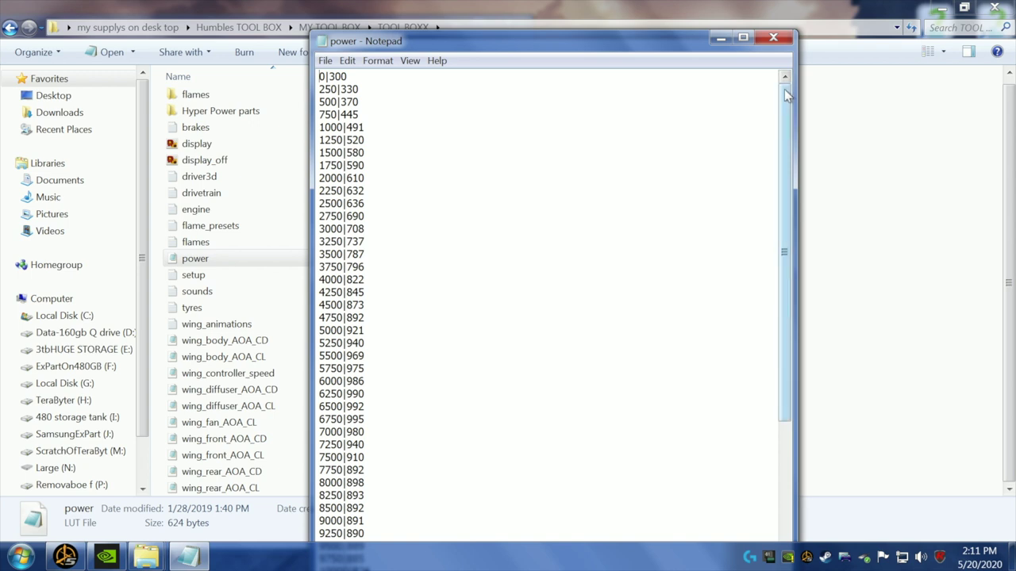
pyautogui.moveTo(785, 93); pyautogui.dragTo(741, 265)
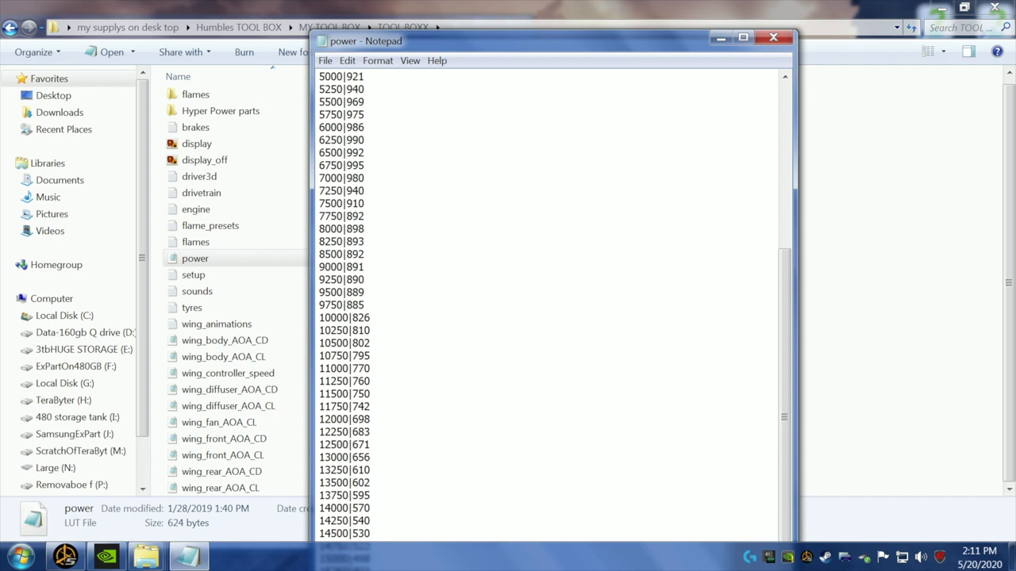
pyautogui.click(774, 37)
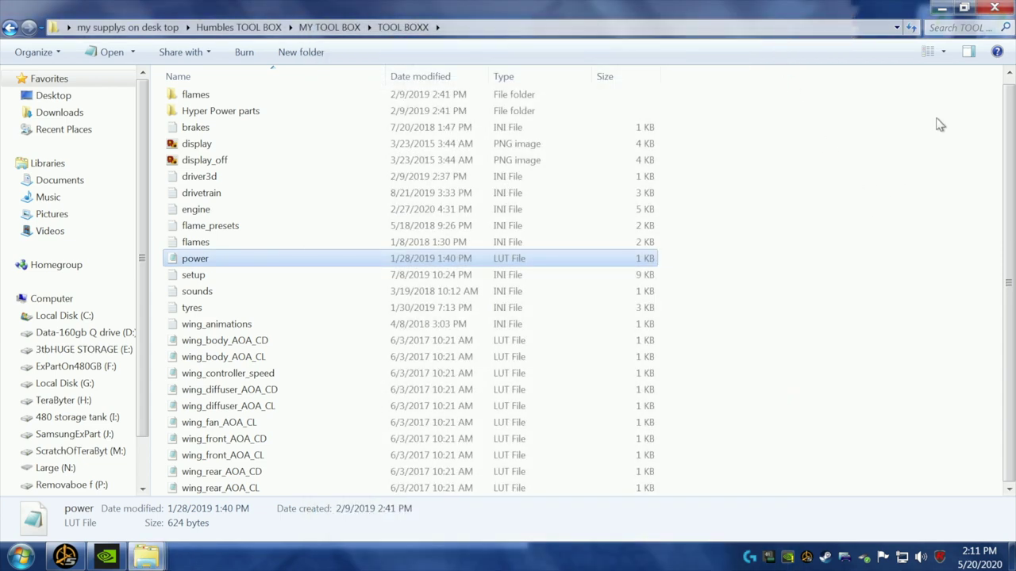
pyautogui.click(941, 8)
# - Review the copied tyres.ini in the car's data folder, close it and minimize the folder
pyautogui.moveTo(287, 25); pyautogui.dragTo(729, 33)
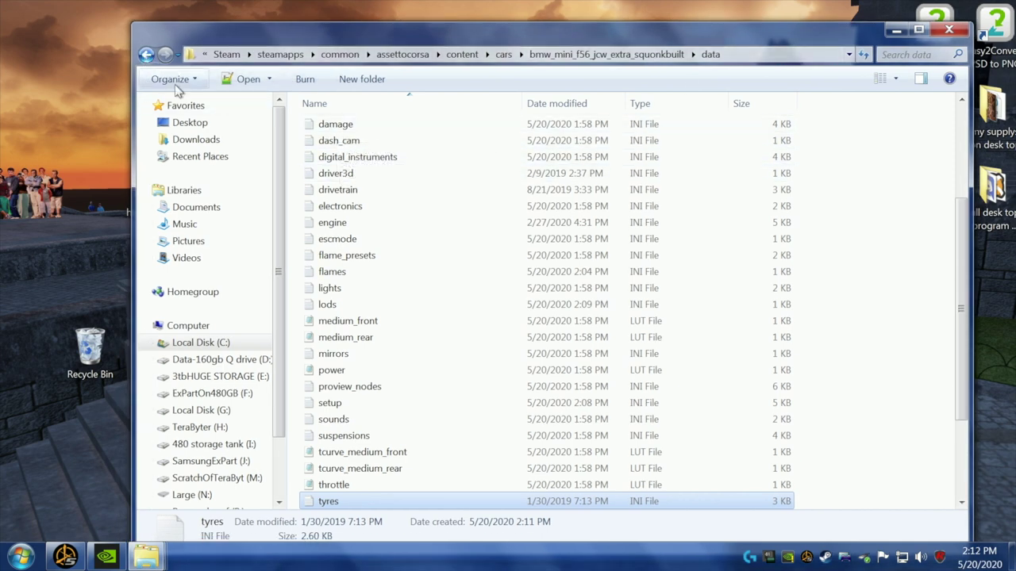
pyautogui.doubleClick(356, 505)
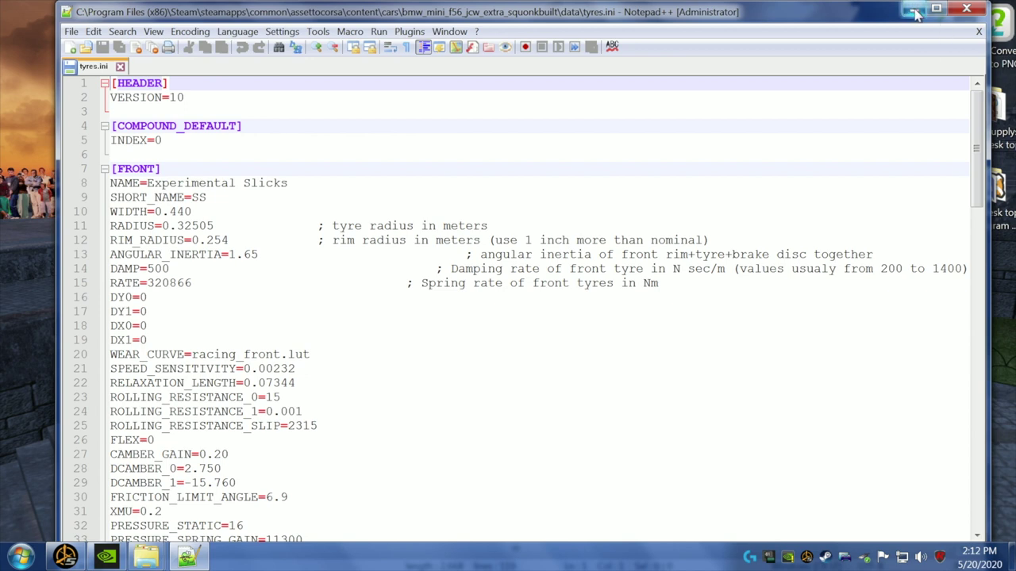
pyautogui.click(965, 10)
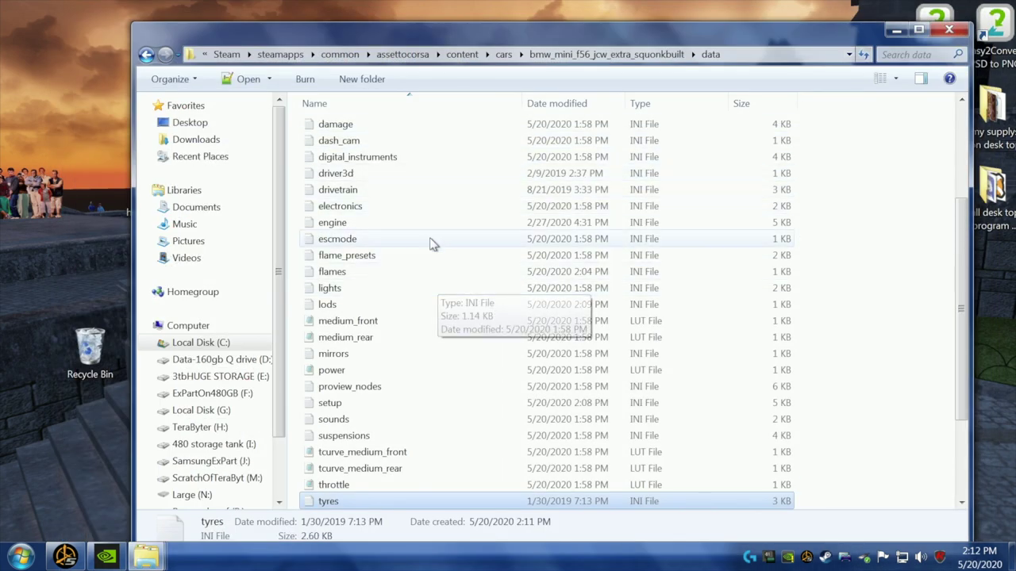
pyautogui.click(896, 29)
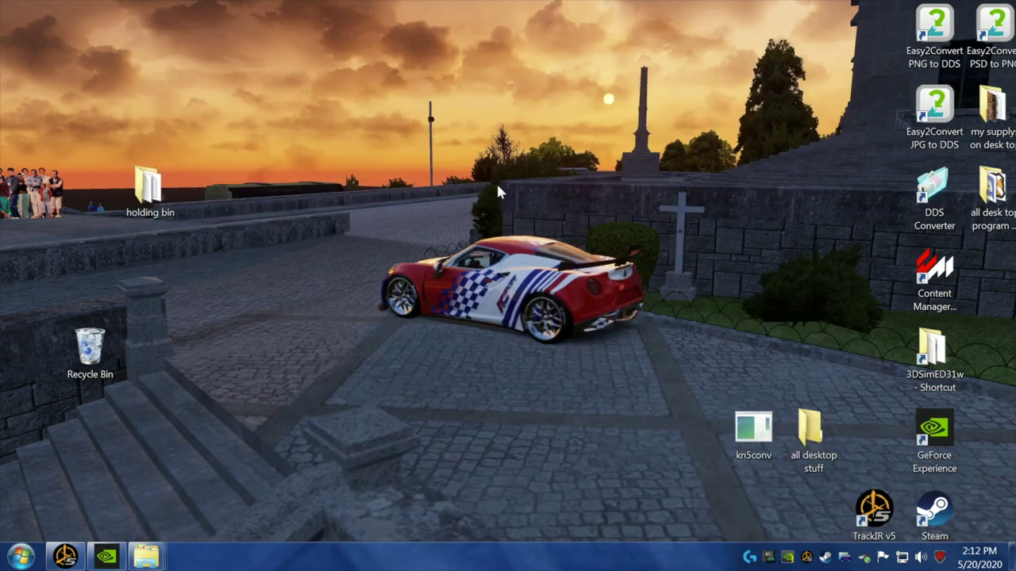
# - Copy the RADIUS through RATE lines of the [FRONT] section from the holding bin's tyres.ini, then close the file and minimize the folder
pyautogui.doubleClick(143, 197)
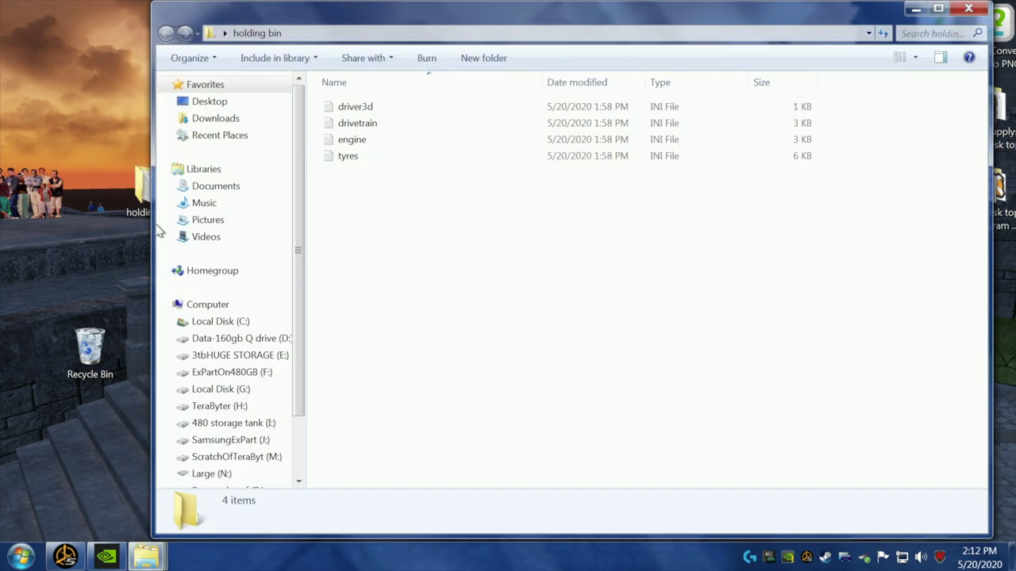
pyautogui.doubleClick(349, 157)
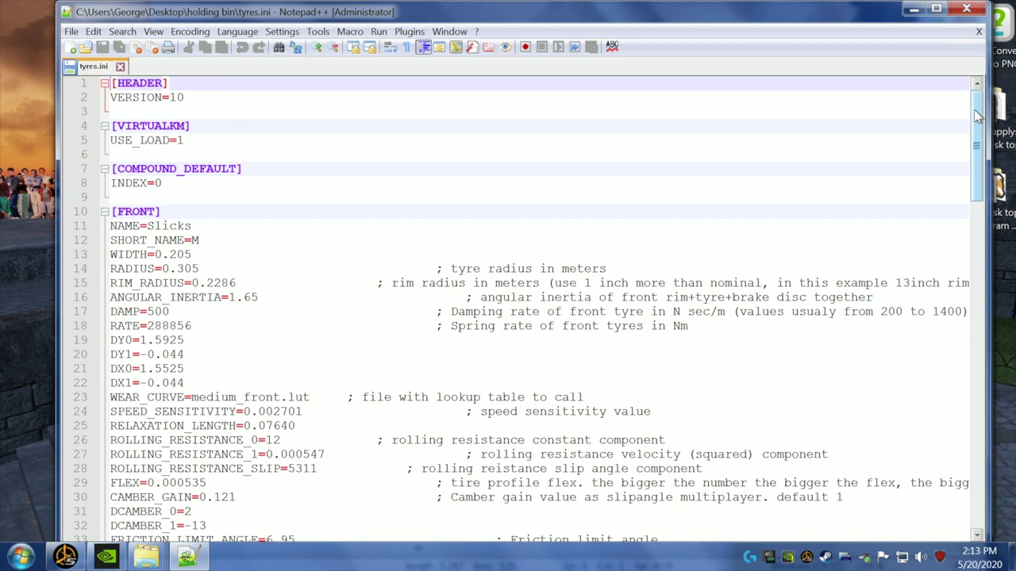
pyautogui.moveTo(978, 116); pyautogui.dragTo(957, 102)
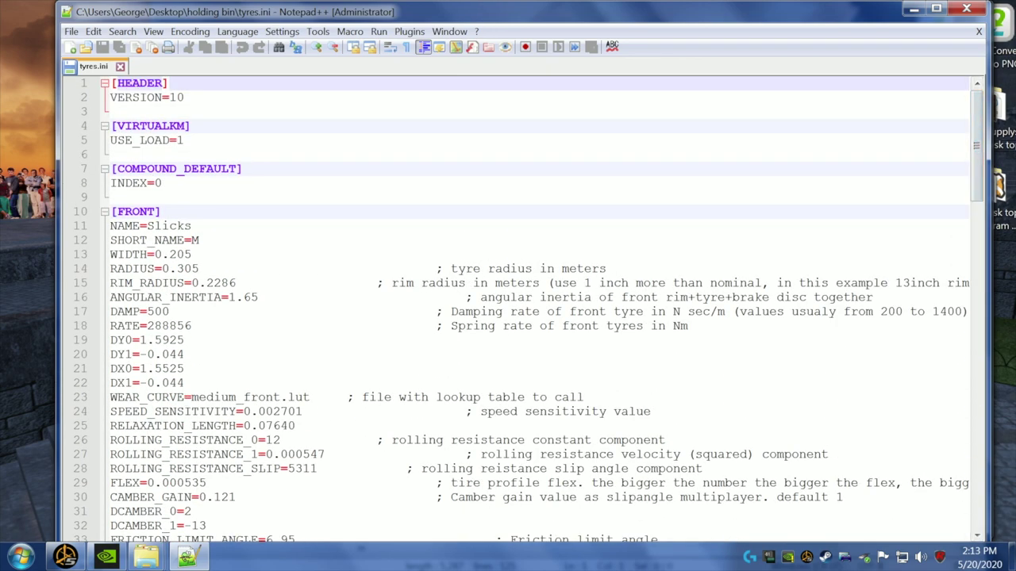
pyautogui.moveTo(110, 268); pyautogui.dragTo(688, 325)
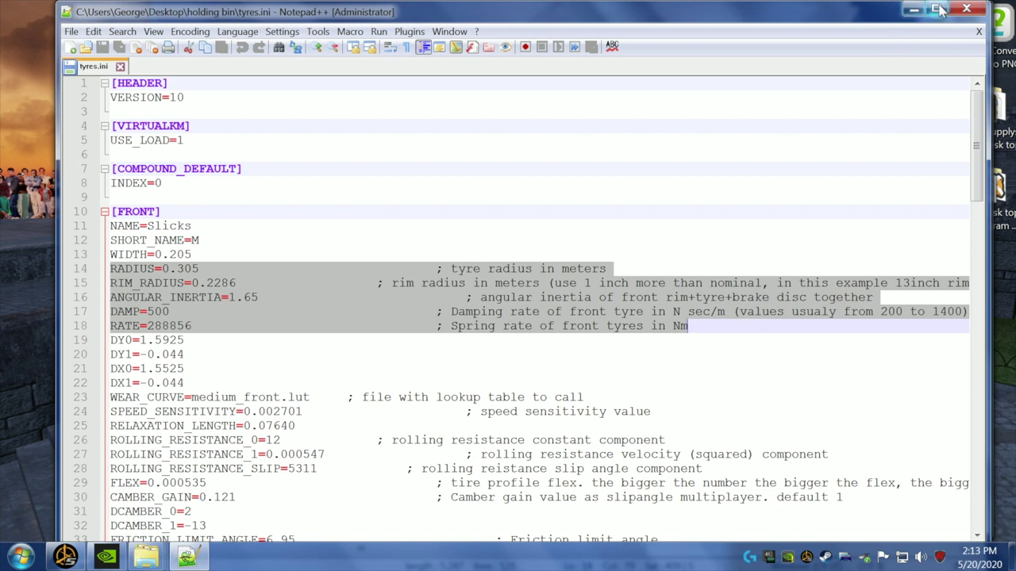
pyautogui.click(967, 9)
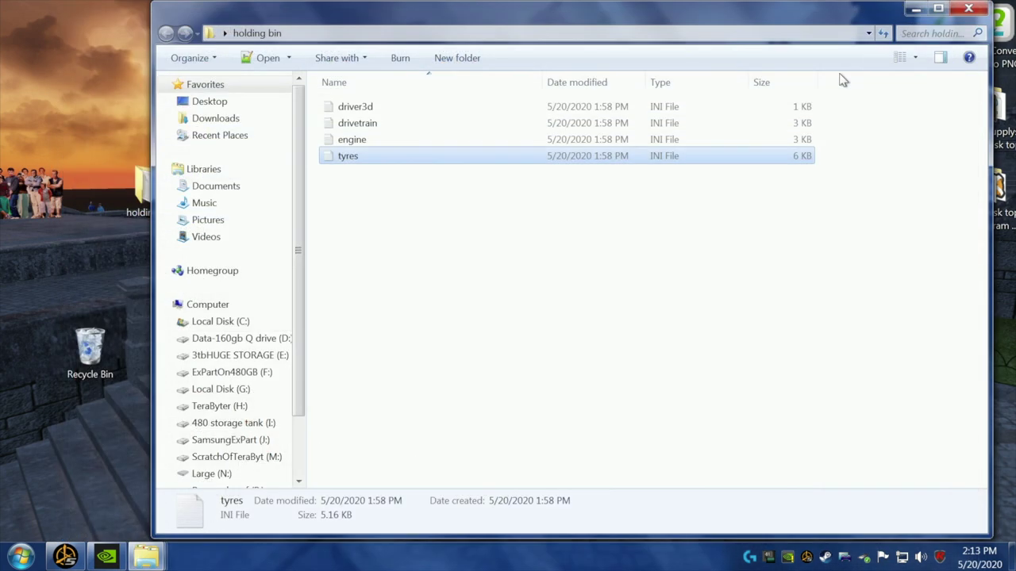
pyautogui.click(914, 12)
# - Replace the [FRONT] RADIUS through RATE lines in the car's tyres.ini with the copied ones (radius 0.305, rate 288856), save and close the file
pyautogui.moveTo(146, 555)
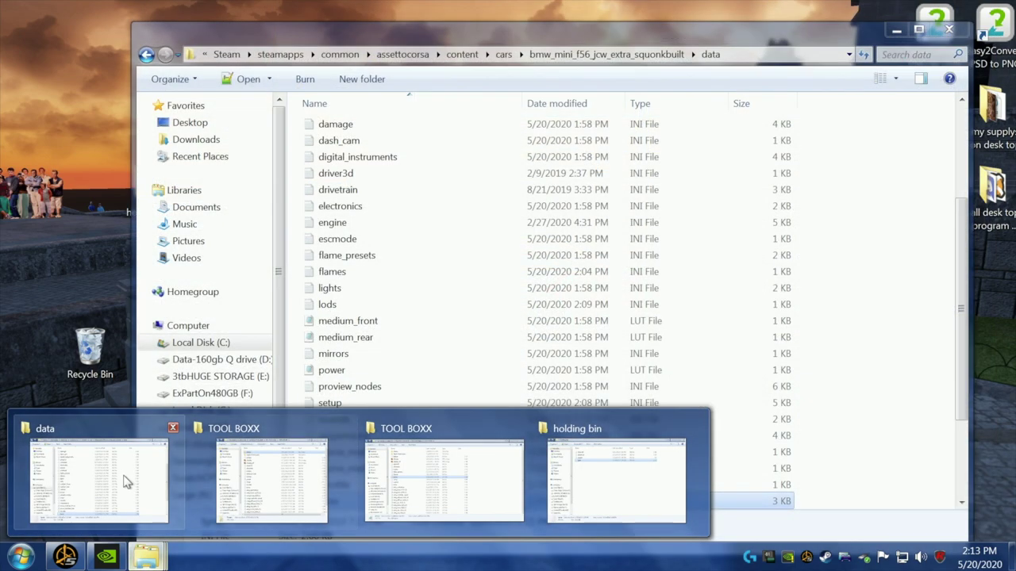
pyautogui.click(127, 482)
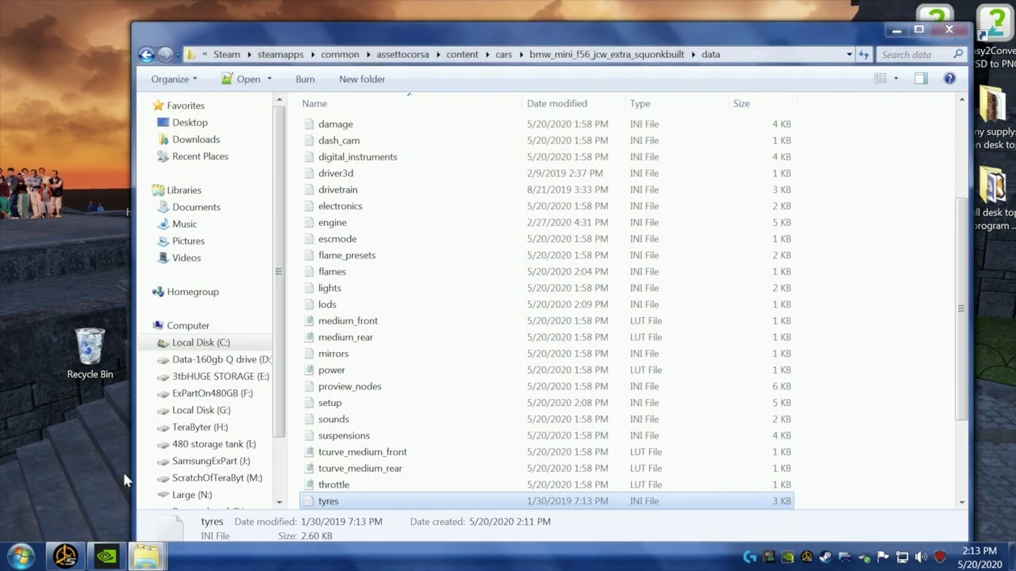
pyautogui.doubleClick(333, 503)
pyautogui.moveTo(110, 226); pyautogui.dragTo(658, 283)
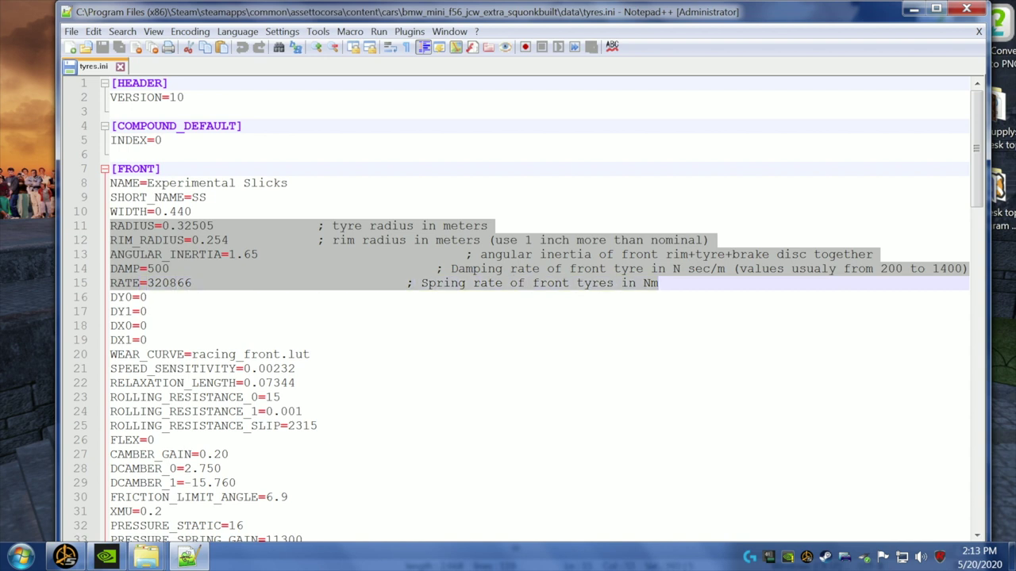
pyautogui.hotkey('ctrl', 'v')
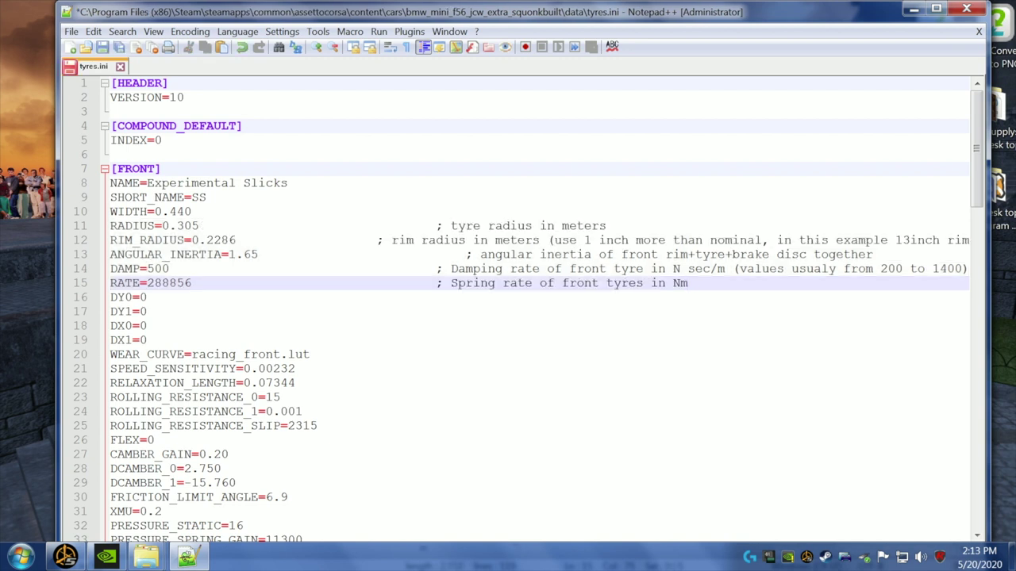
pyautogui.click(102, 47)
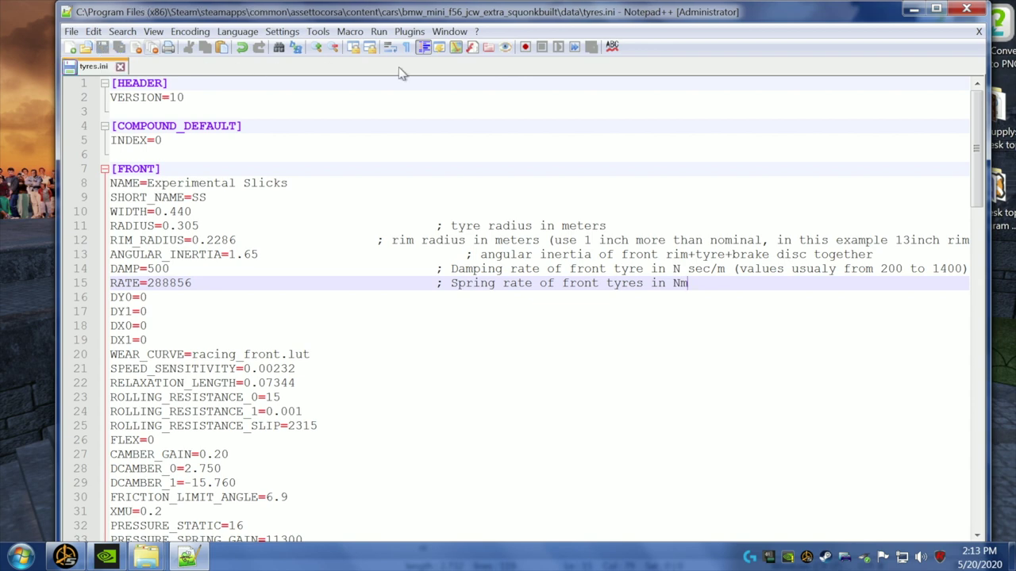
pyautogui.click(975, 10)
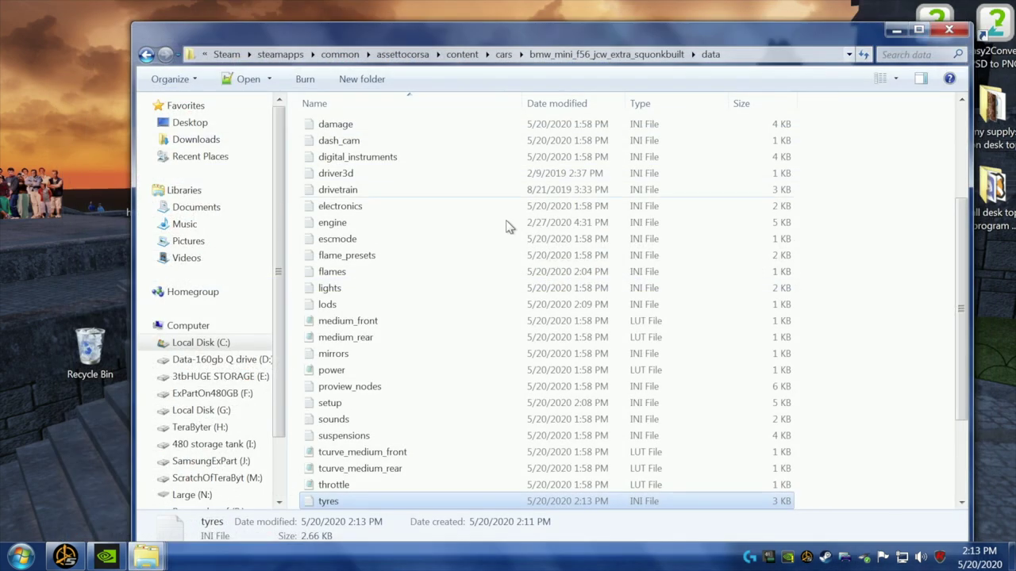
pyautogui.click(895, 32)
# - Copy the RADIUS through RATE lines of the [REAR] section from the holding bin's tyres.ini and close the file and folder
pyautogui.doubleClick(151, 187)
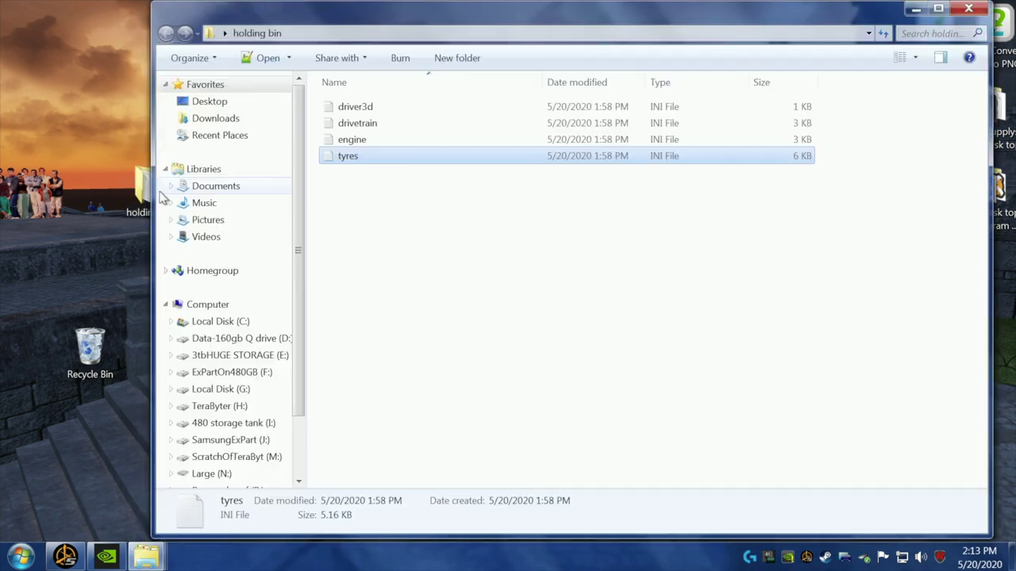
pyautogui.doubleClick(354, 159)
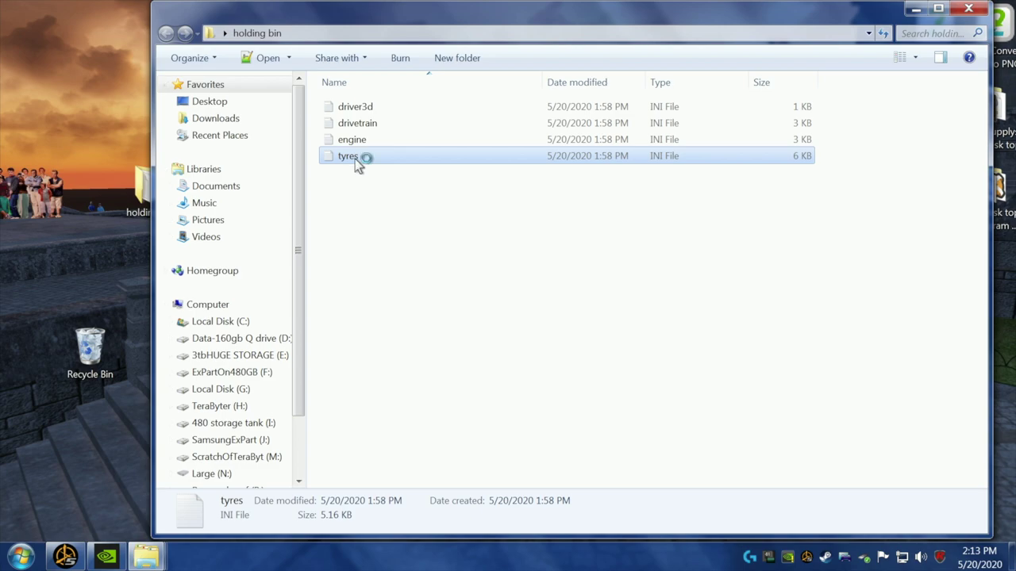
pyautogui.scroll(-15, 524, 310)
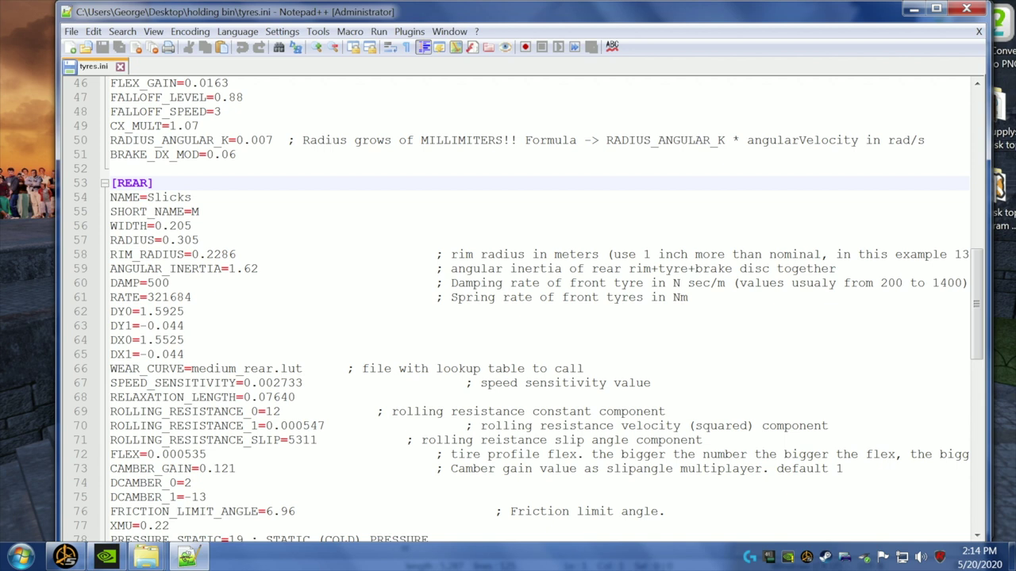
pyautogui.moveTo(110, 239); pyautogui.dragTo(688, 296)
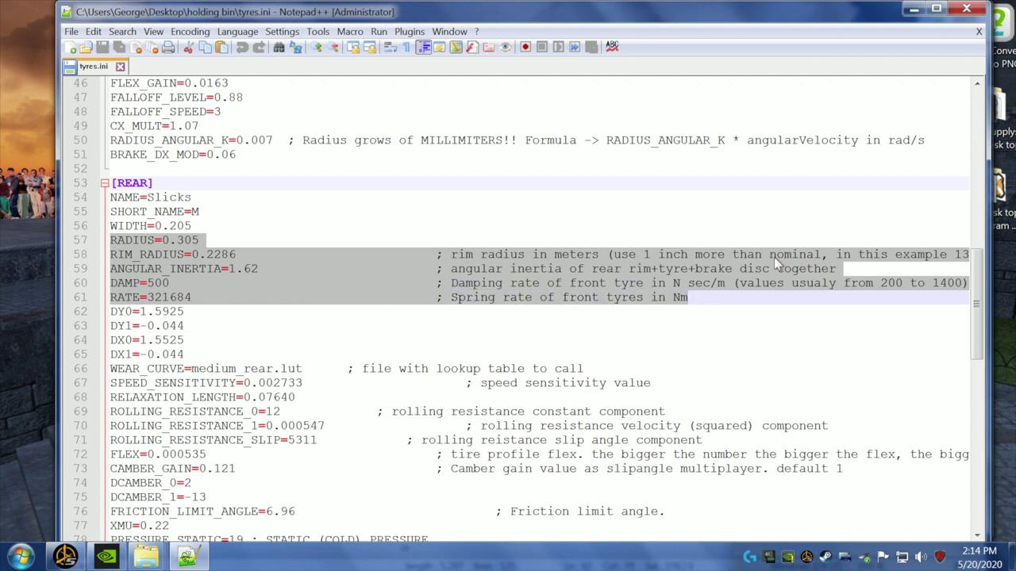
pyautogui.click(966, 10)
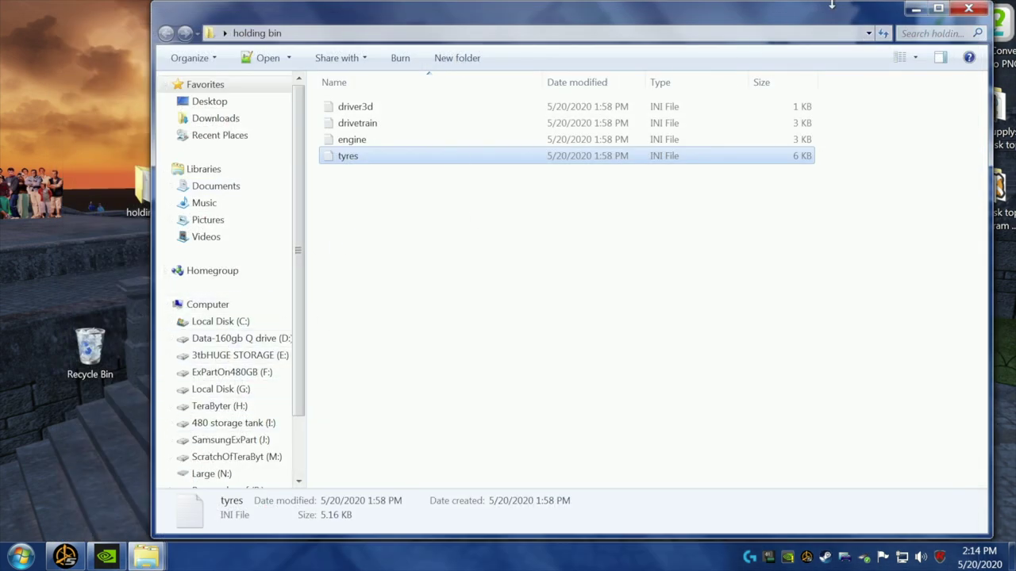
pyautogui.click(968, 9)
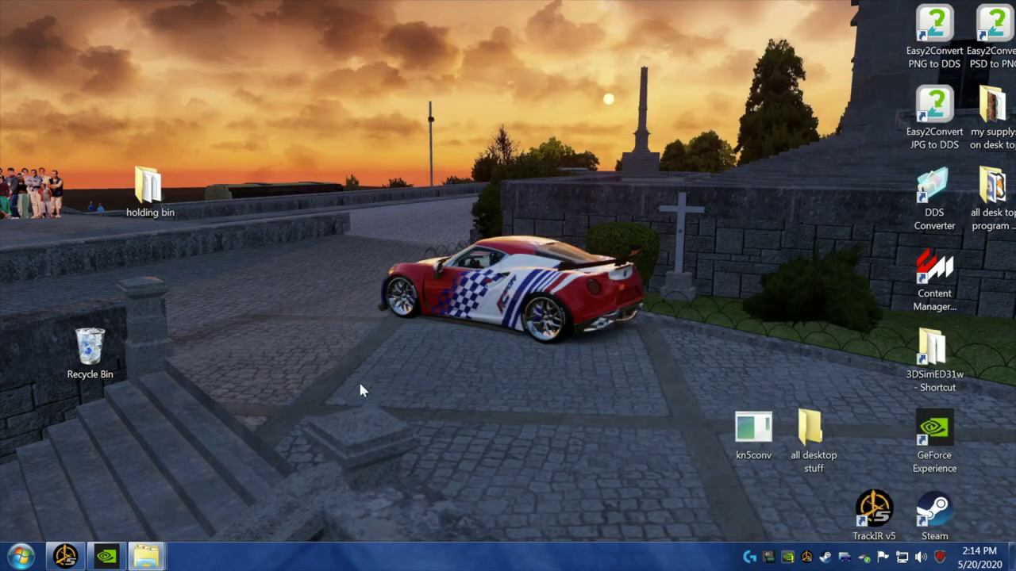
# - Replace the [REAR] RADIUS through RATE lines in the car's tyres.ini with the copied ones (radius 0.305, rate 321684), save and close the file
pyautogui.moveTo(147, 561)
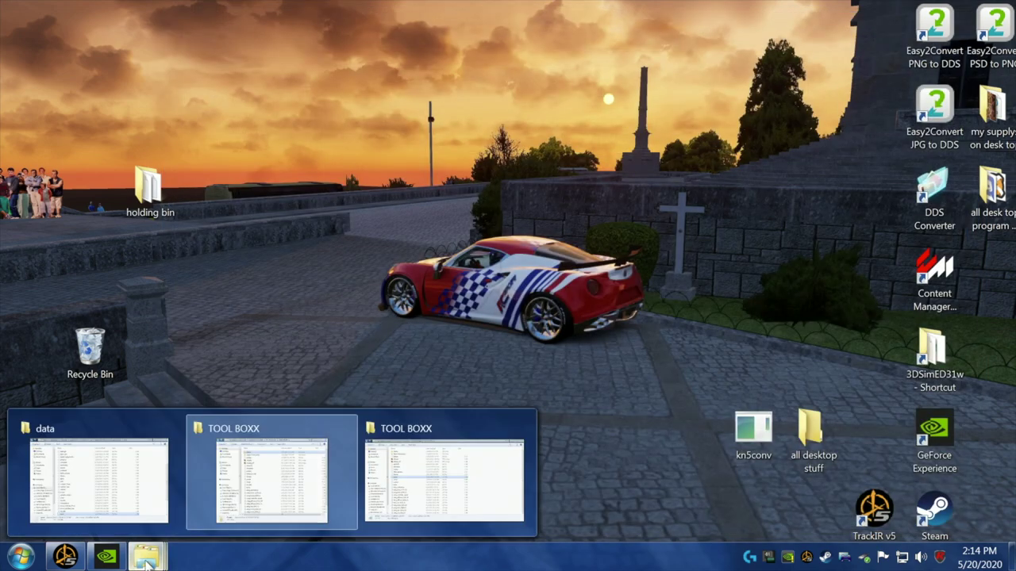
pyautogui.click(151, 492)
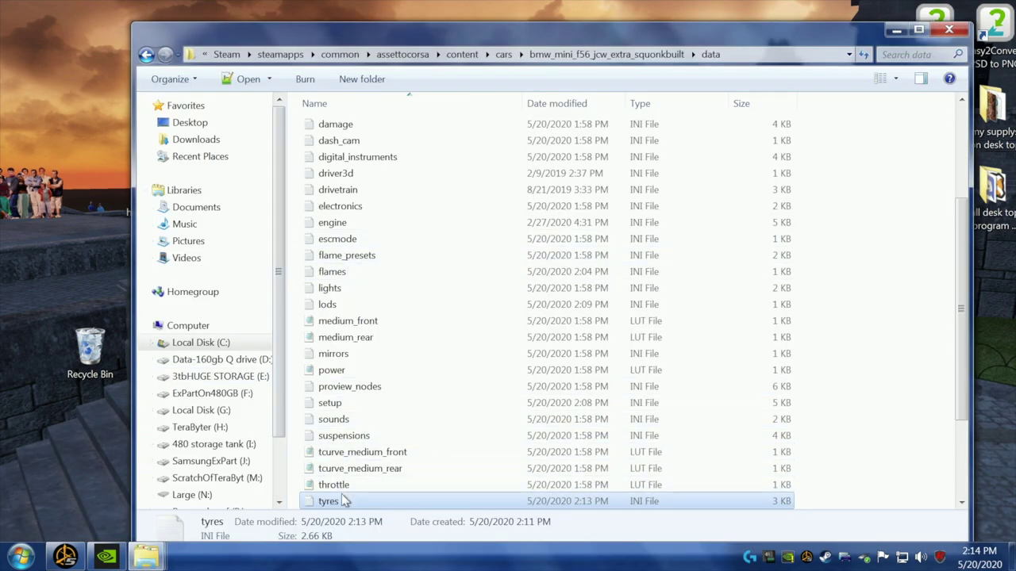
pyautogui.doubleClick(345, 500)
pyautogui.scroll(-15, 515, 309)
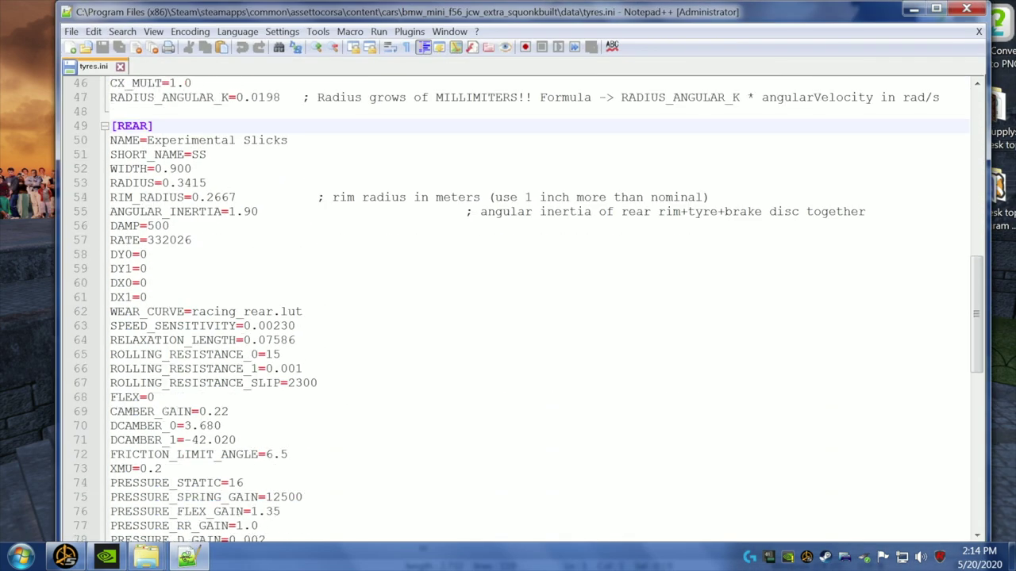
pyautogui.moveTo(110, 183); pyautogui.dragTo(229, 240)
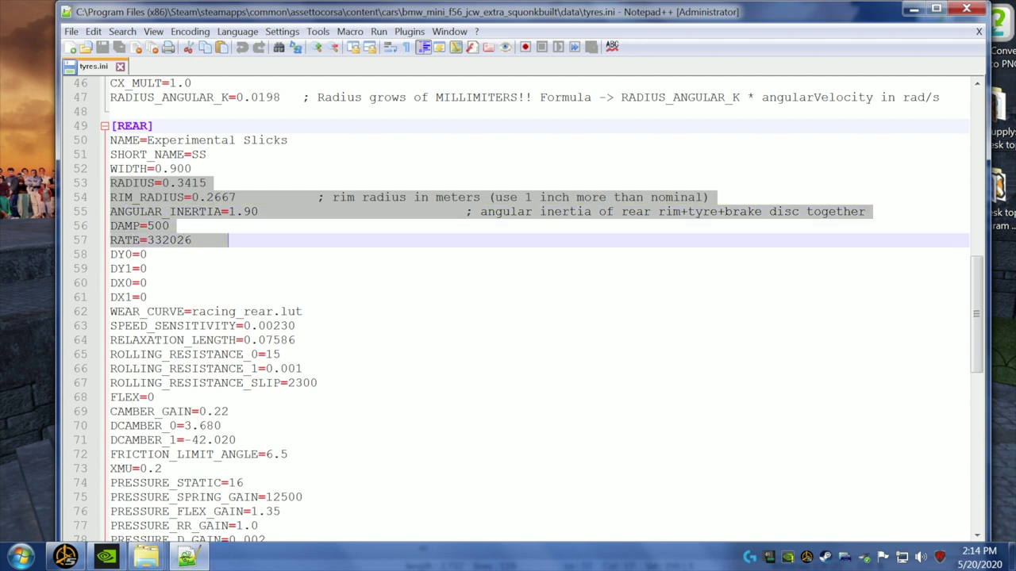
pyautogui.hotkey('ctrl', 'v')
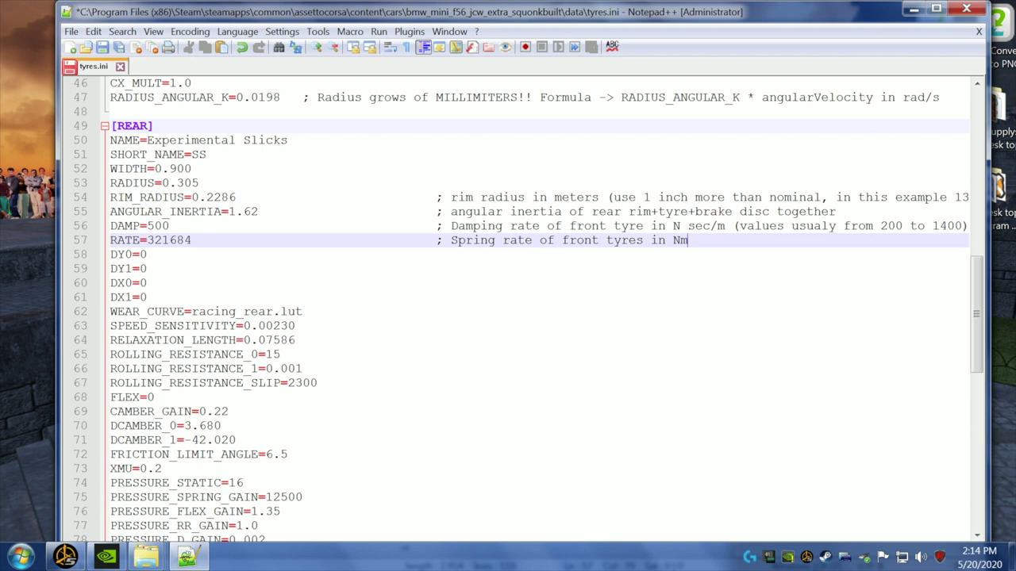
pyautogui.hotkey('ctrl', 's')
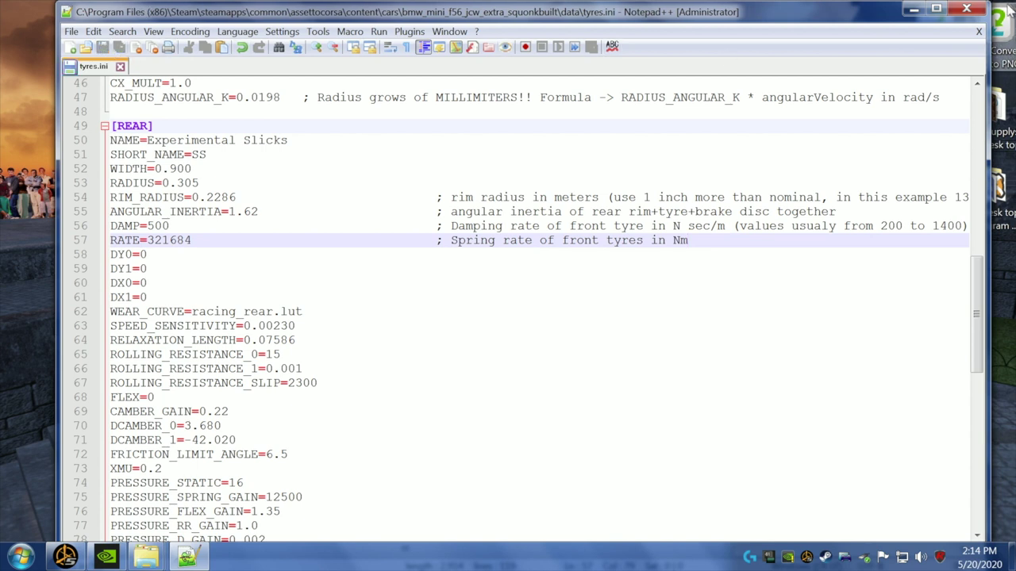
pyautogui.click(966, 9)
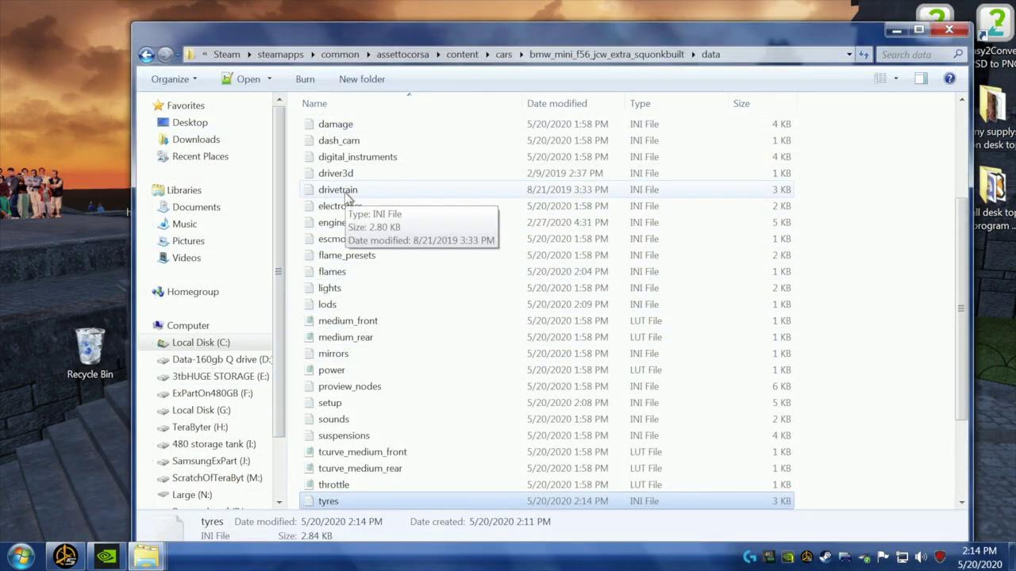
# - Try changing the ITEM_2 speed UNITS value to mph in the car's digital_instruments.ini
pyautogui.click(340, 160)
pyautogui.doubleClick(339, 158)
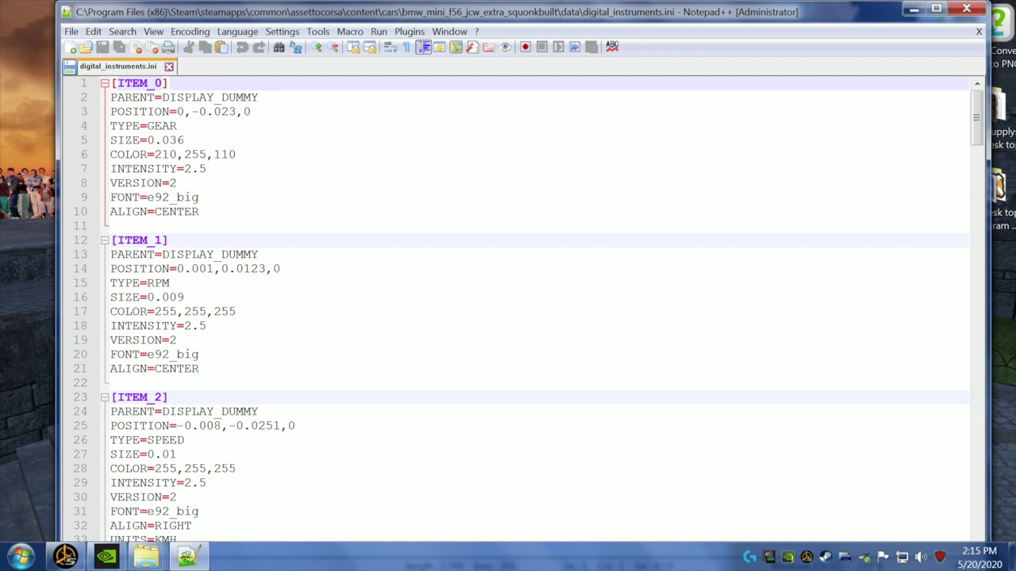
pyautogui.scroll(-4, 516, 309)
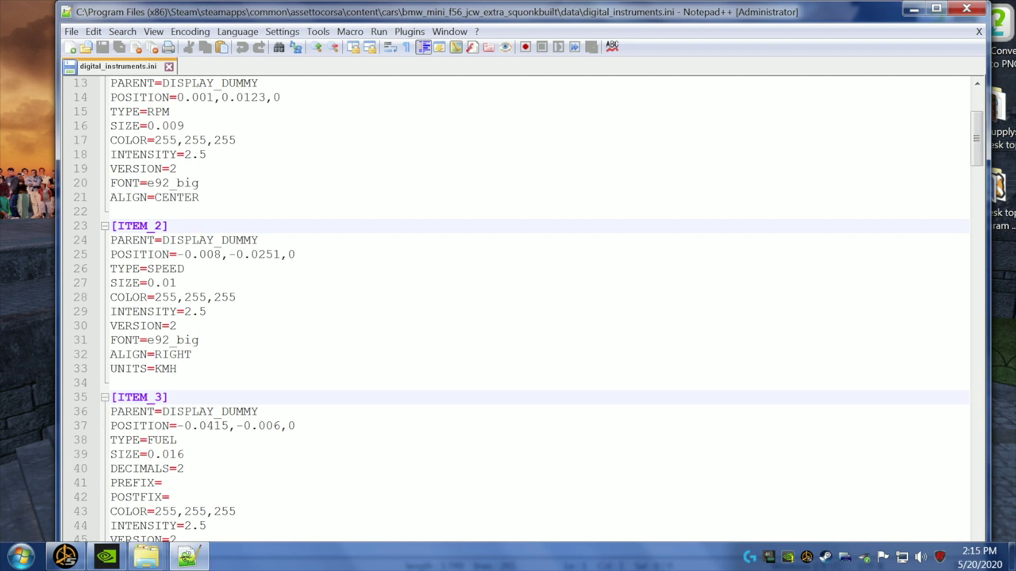
pyautogui.click(177, 369)
pyautogui.hotkey('shift', 'Left')
pyautogui.hotkey('shift', 'Left')
pyautogui.hotkey('shift', 'Left')
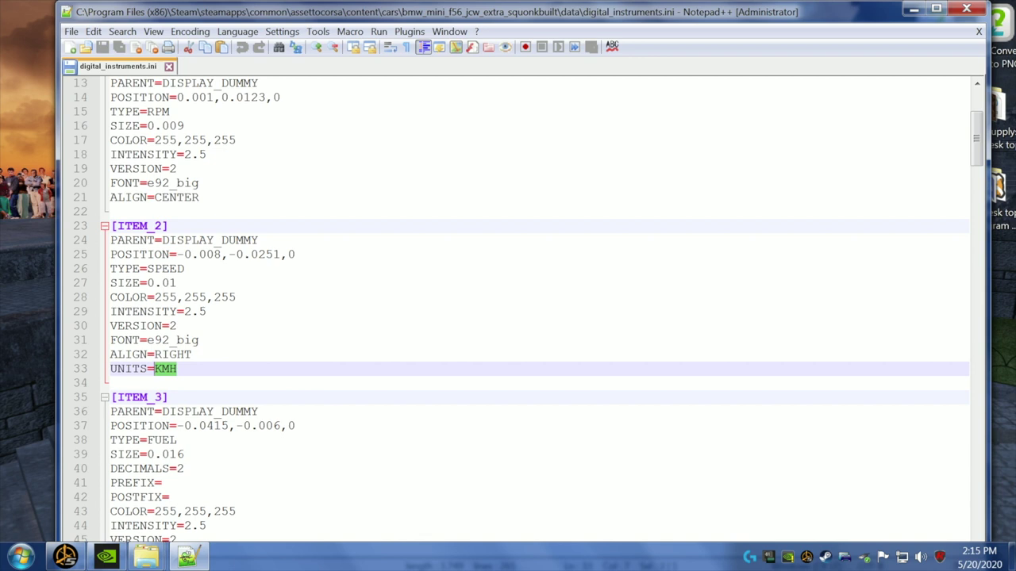
pyautogui.write('mph')
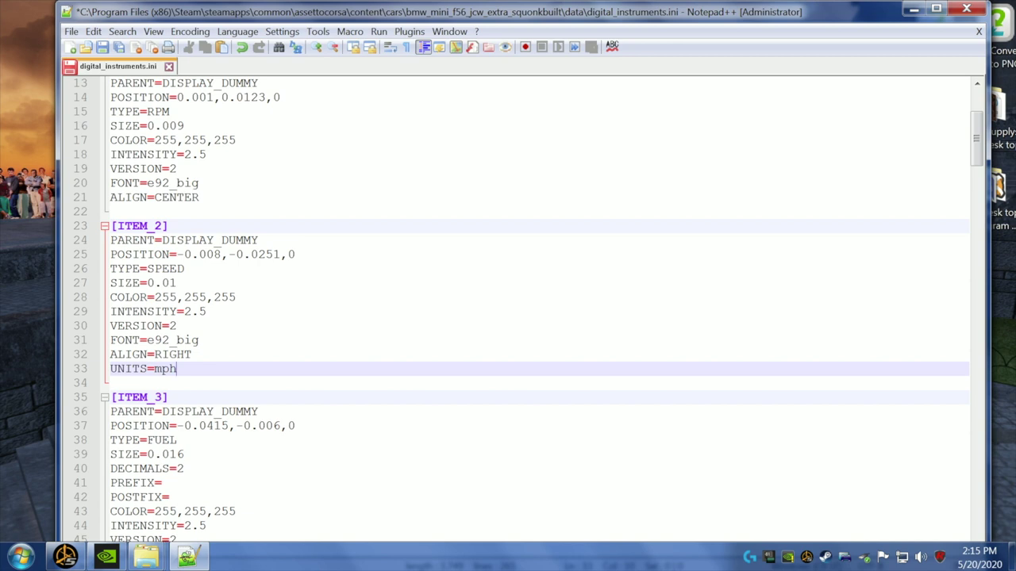
# - Clear the ITEM_2 UNITS value and close digital_instruments.ini, discarding the changes
pyautogui.hotkey('shift', 'Left')
pyautogui.hotkey('shift', 'Left')
pyautogui.hotkey('shift', 'Left')
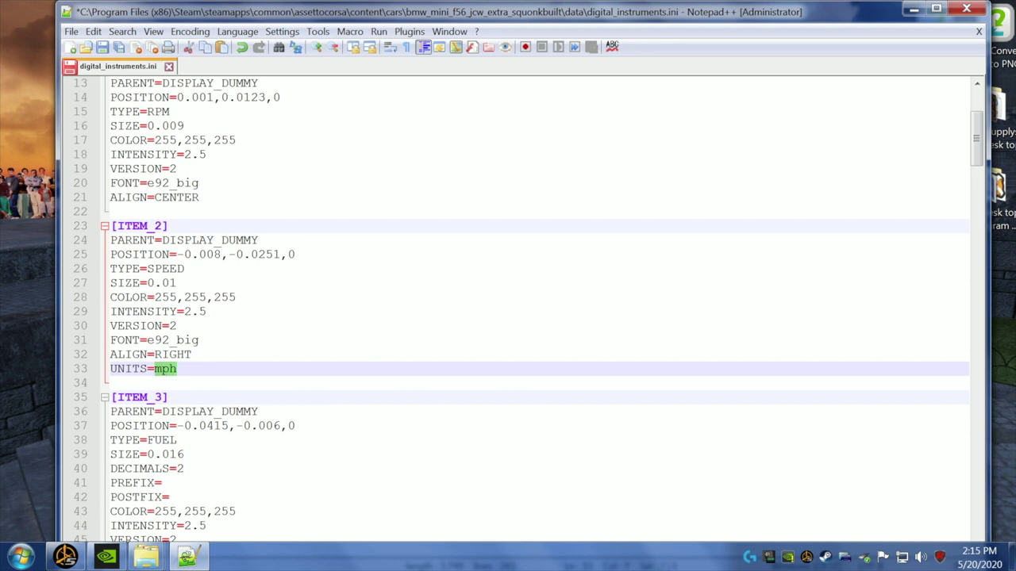
pyautogui.press('Delete')
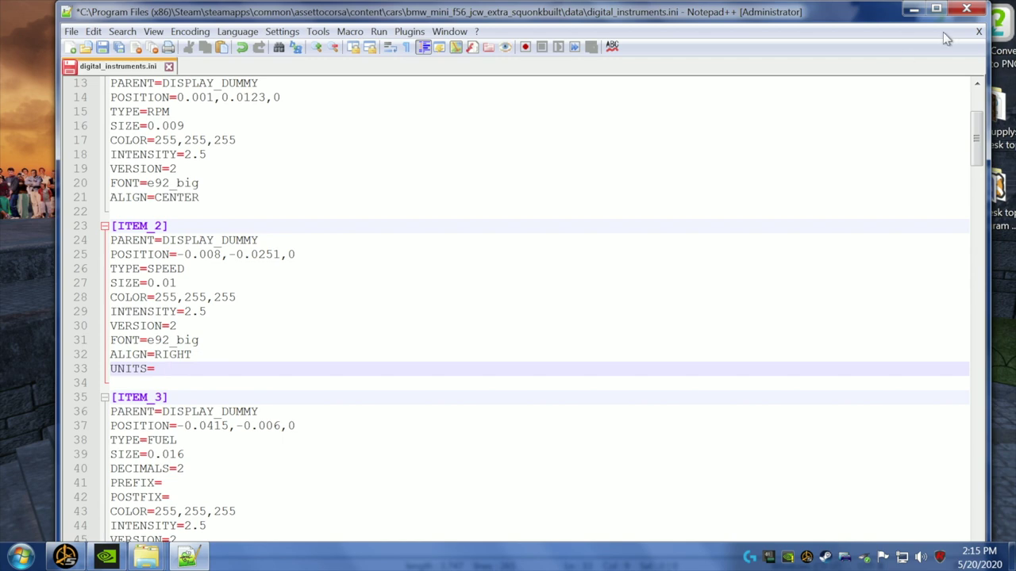
pyautogui.click(966, 9)
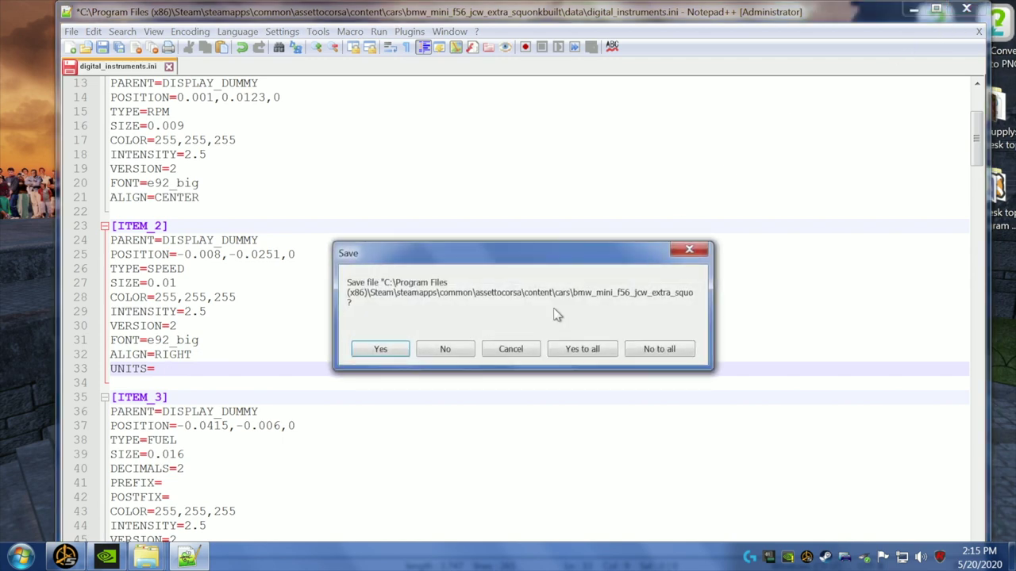
pyautogui.click(650, 349)
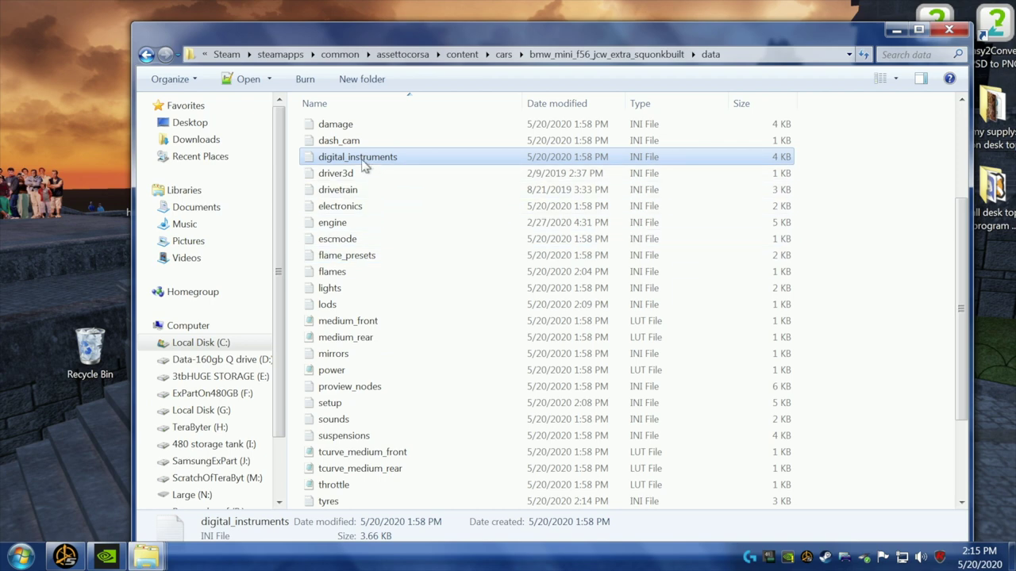
# - Reopen digital_instruments.ini and select the UNITS value of the ITEM_2 speed display
pyautogui.doubleClick(361, 158)
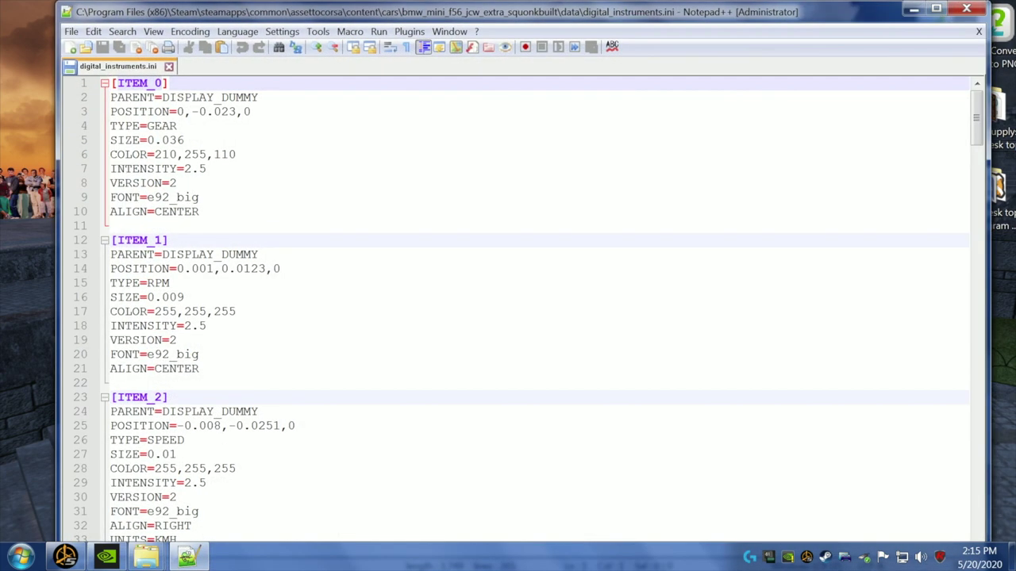
pyautogui.scroll(-11, 516, 310)
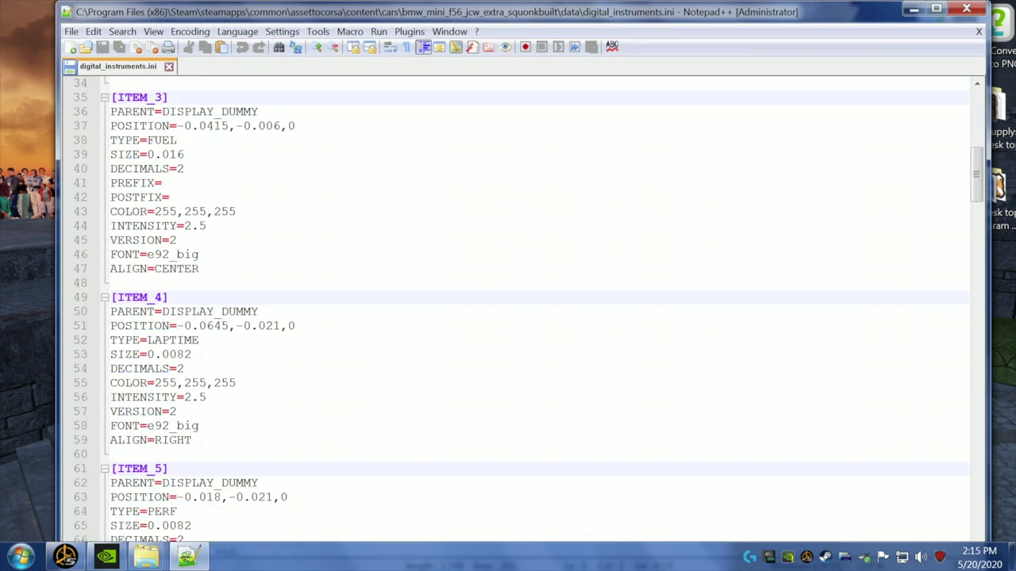
pyautogui.scroll(-4, 516, 310)
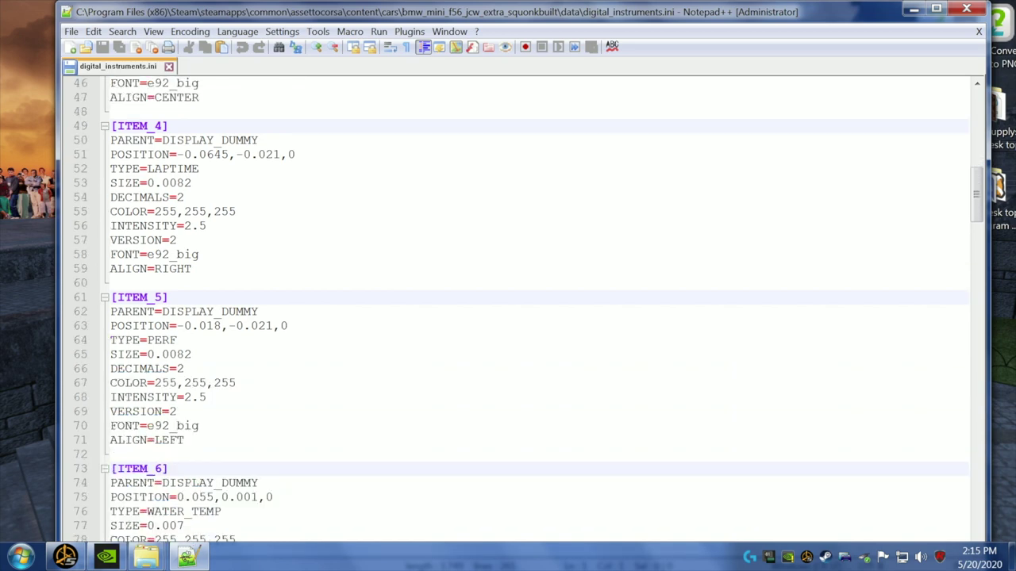
pyautogui.scroll(4, 524, 309)
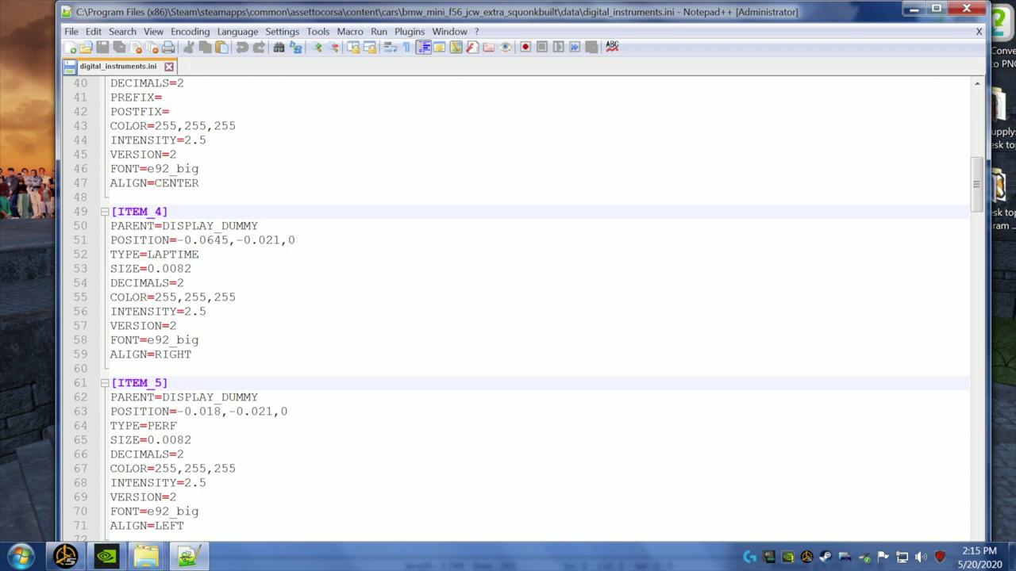
pyautogui.scroll(3, 523, 310)
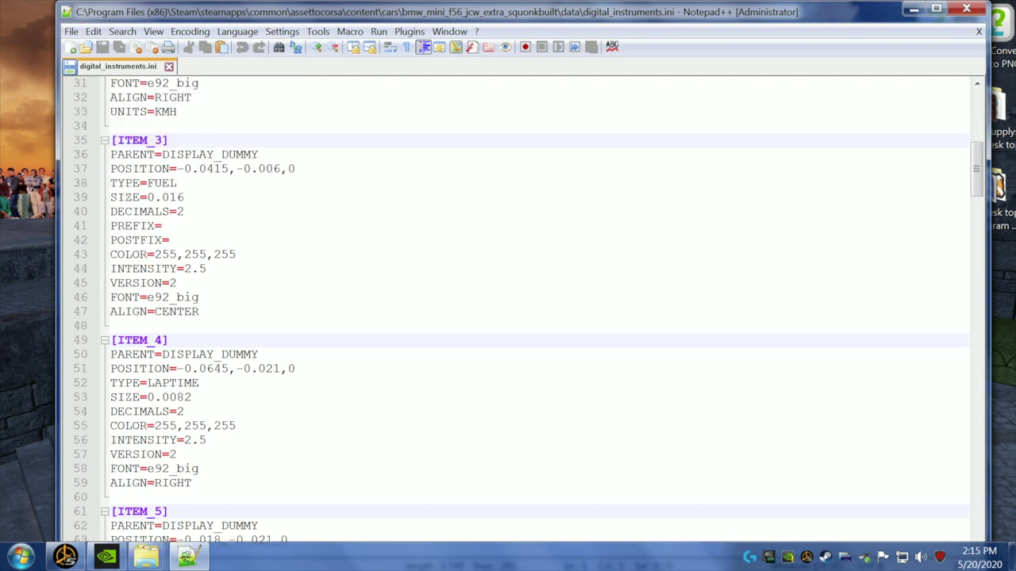
pyautogui.moveTo(177, 111); pyautogui.dragTo(155, 111)
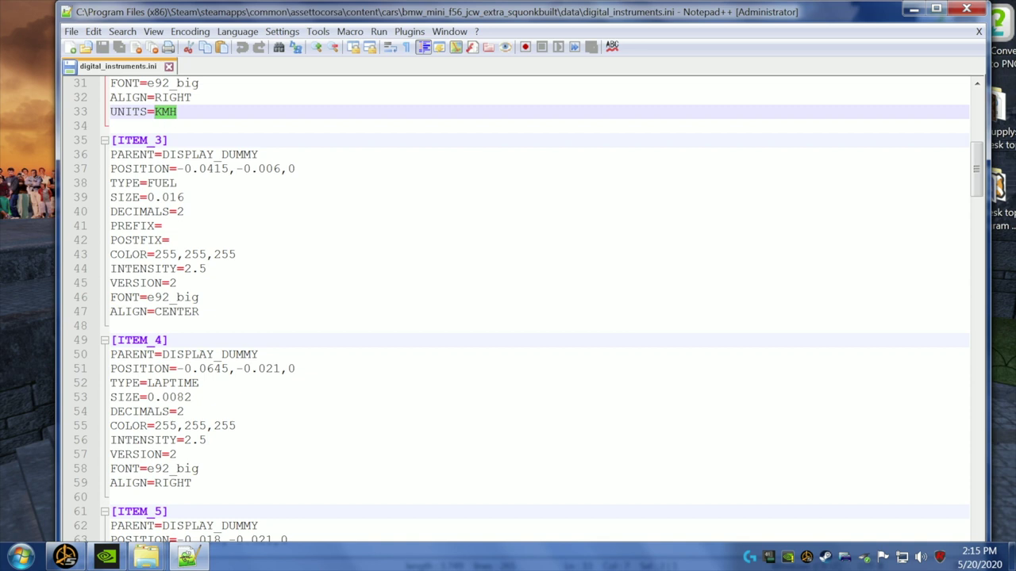